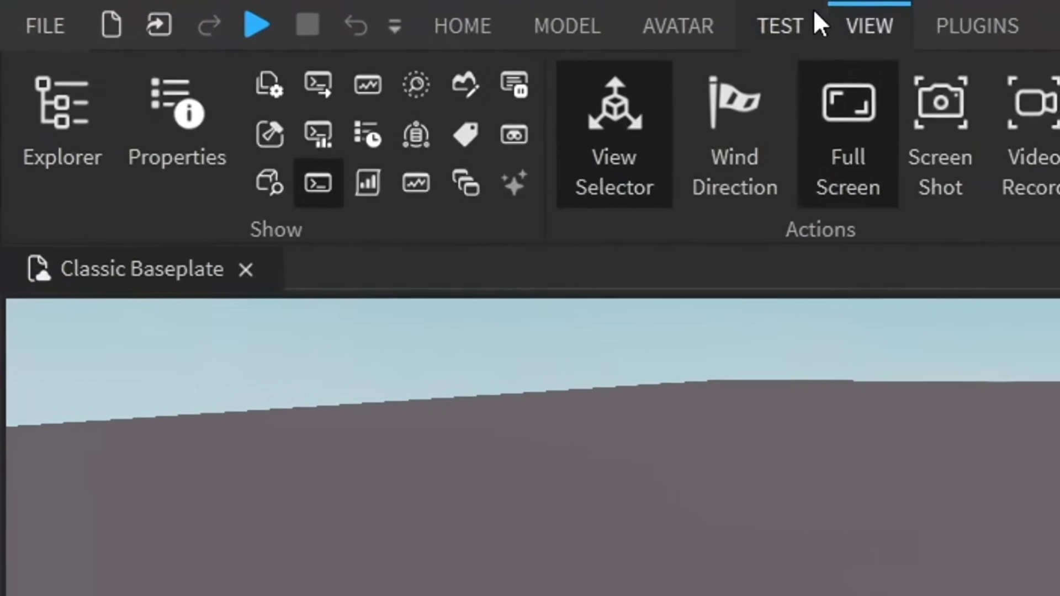
# - Show the Explorer and Properties windows in the workspace
pyautogui.click(118, 174)
pyautogui.click(200, 175)
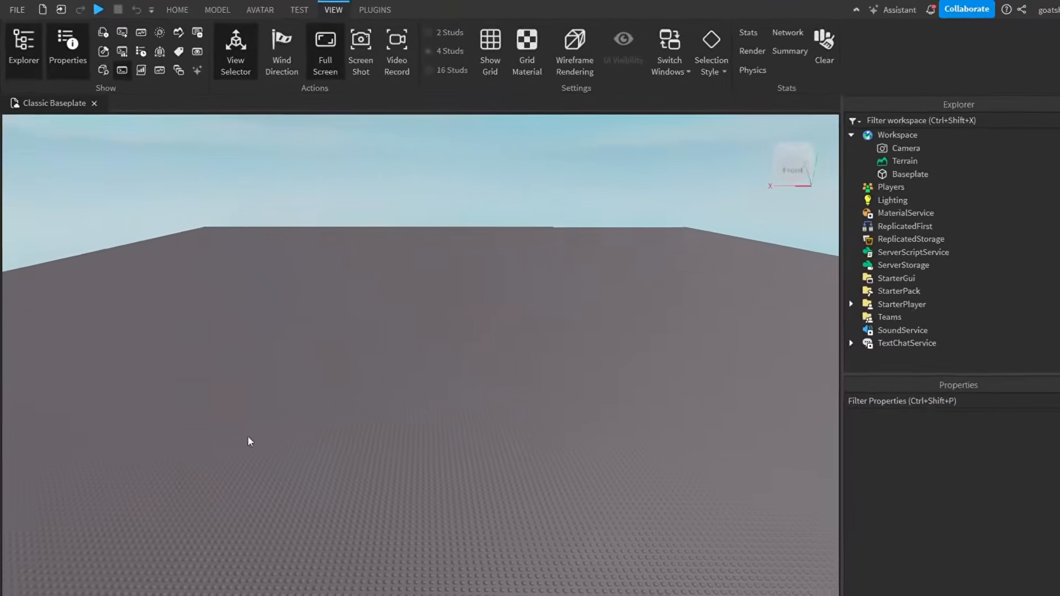
pyautogui.scroll(5, 797, 590)
pyautogui.scroll(-5, 486, 360)
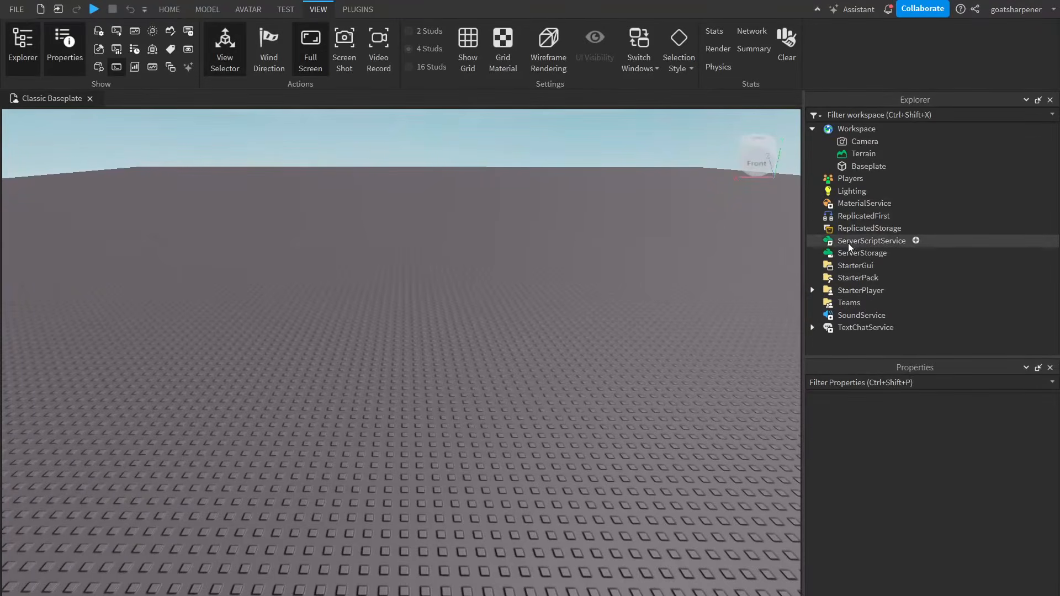
# - Add a ScreenGui to StarterGui and insert a TextButton inside it
pyautogui.click(862, 264)
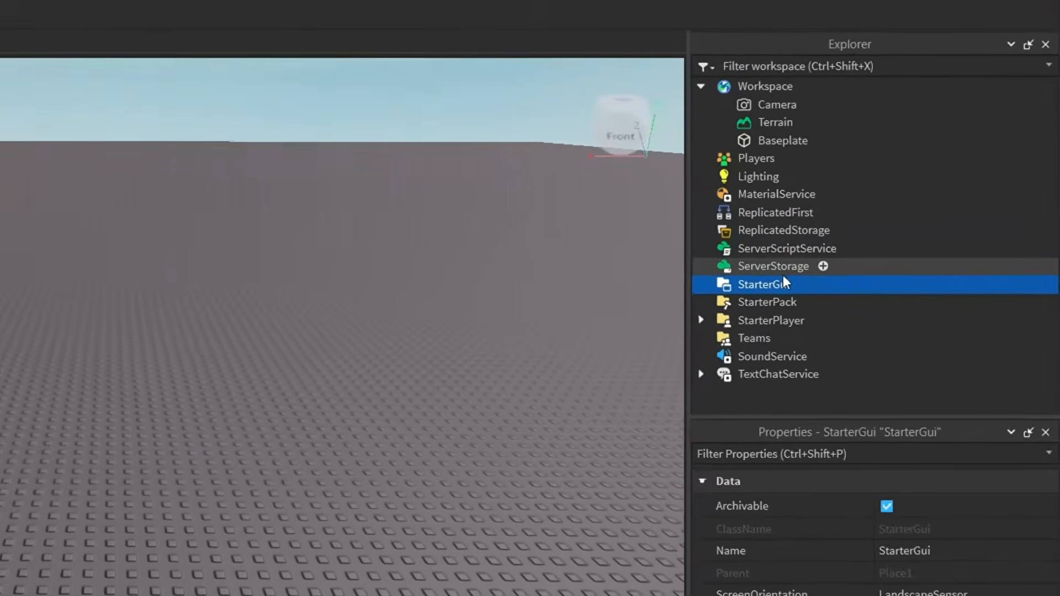
pyautogui.click(807, 284)
pyautogui.click(737, 356)
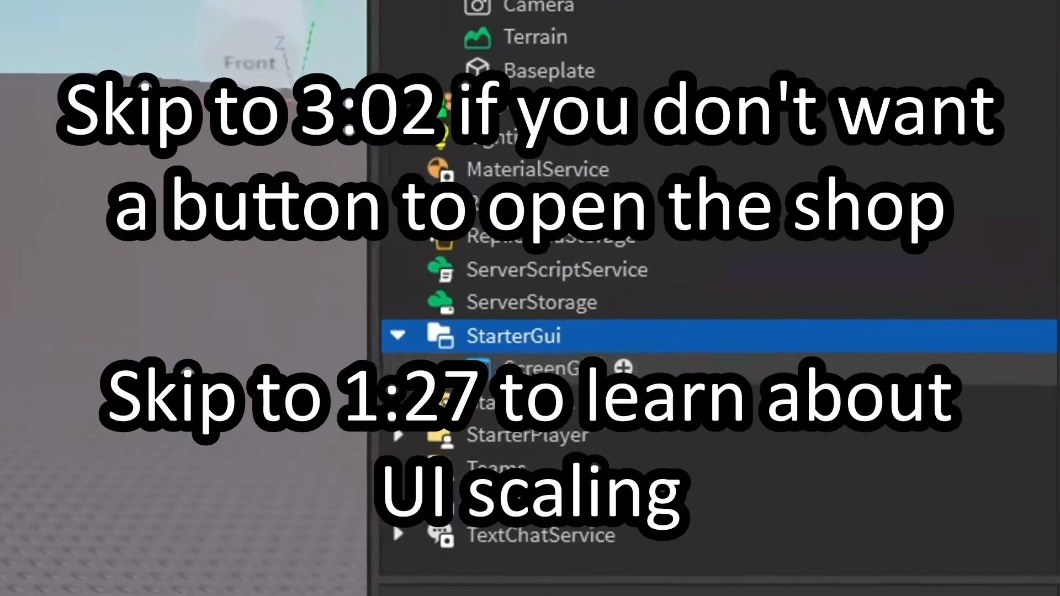
pyautogui.click(574, 369)
pyautogui.click(623, 368)
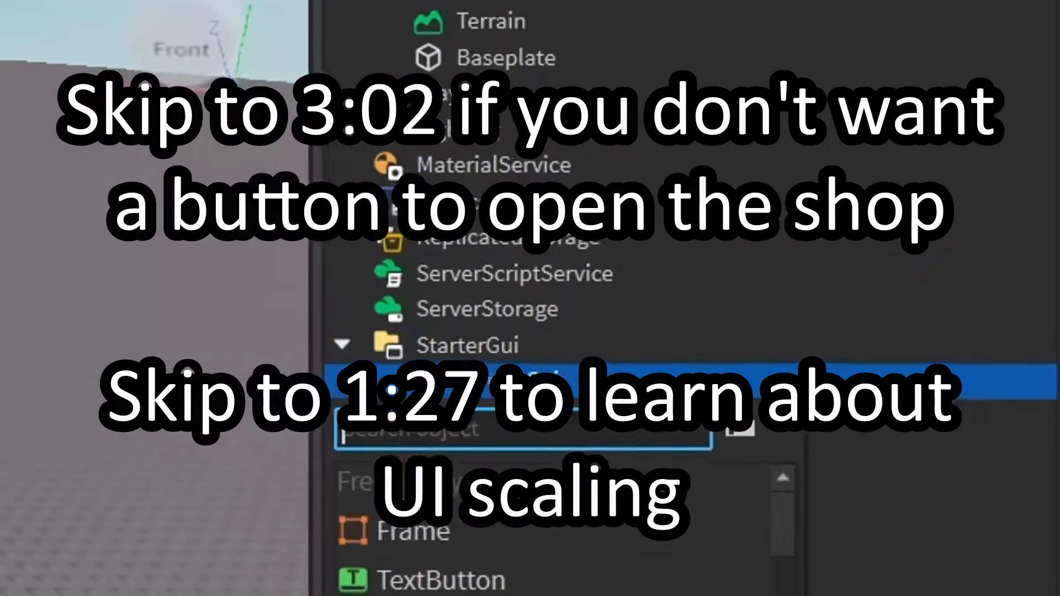
pyautogui.click(516, 579)
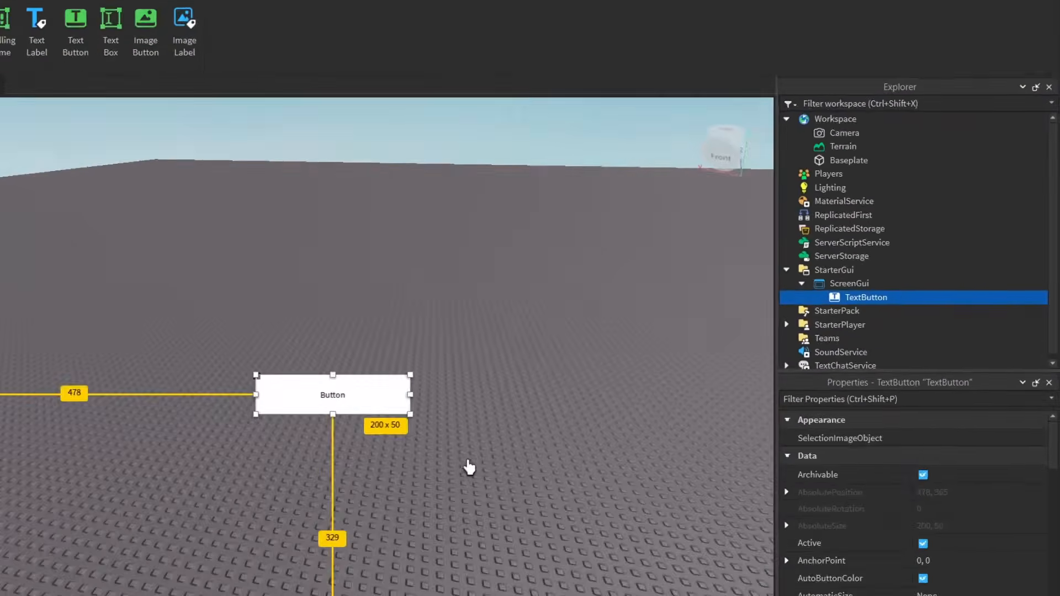
pyautogui.scroll(-5, 464, 471)
pyautogui.scroll(8, 494, 478)
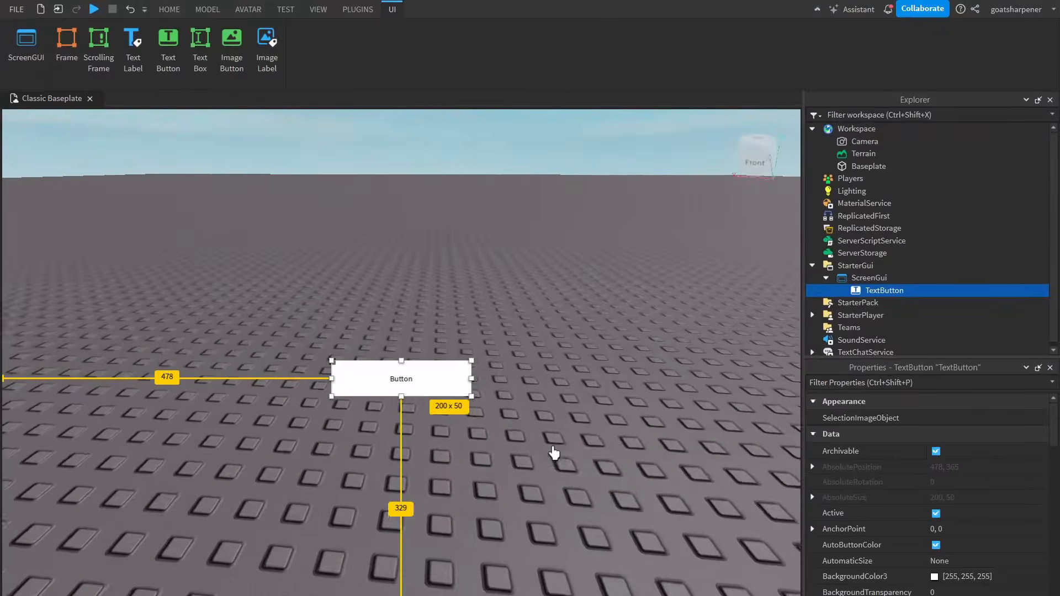
pyautogui.scroll(-5, 553, 453)
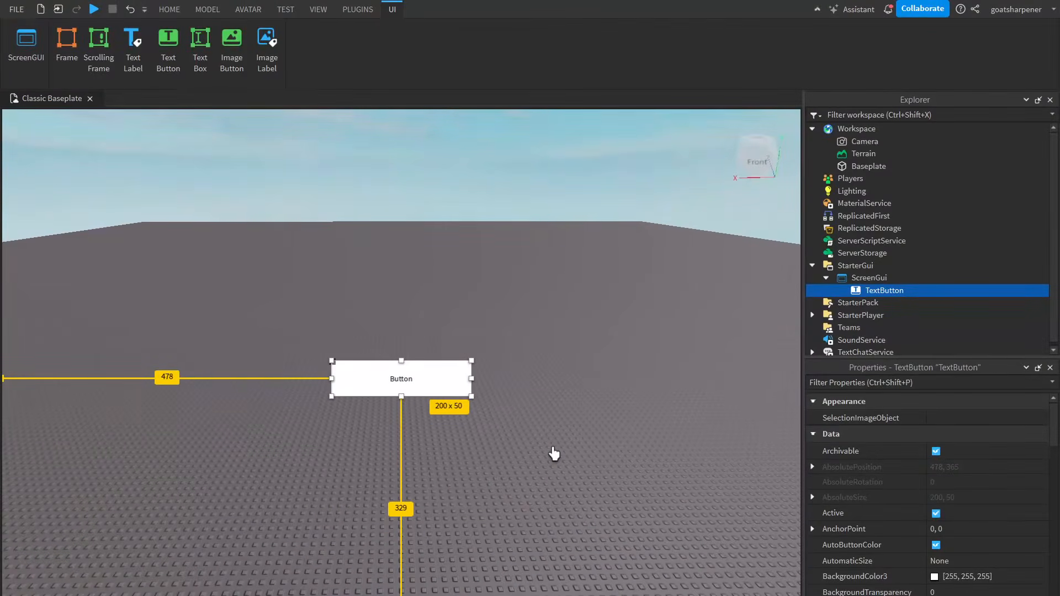
pyautogui.scroll(3, 554, 452)
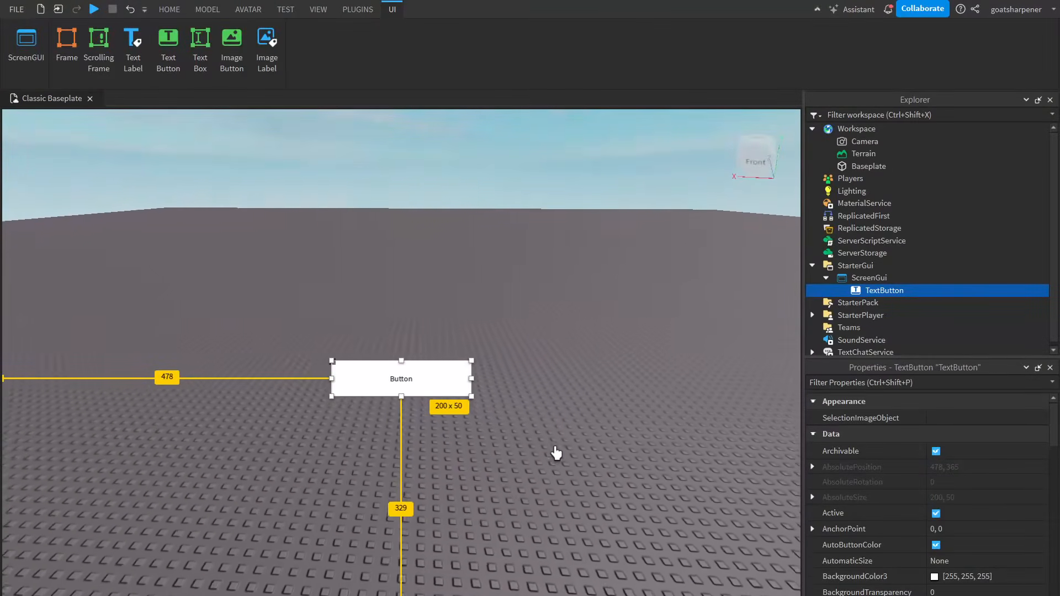
pyautogui.scroll(-3, 556, 453)
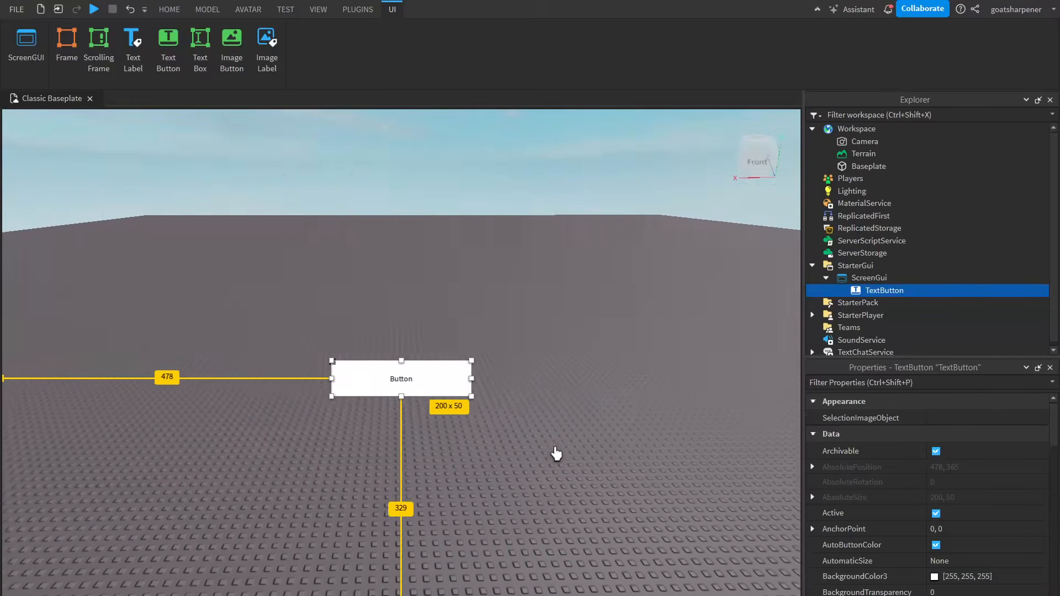
pyautogui.scroll(3, 556, 453)
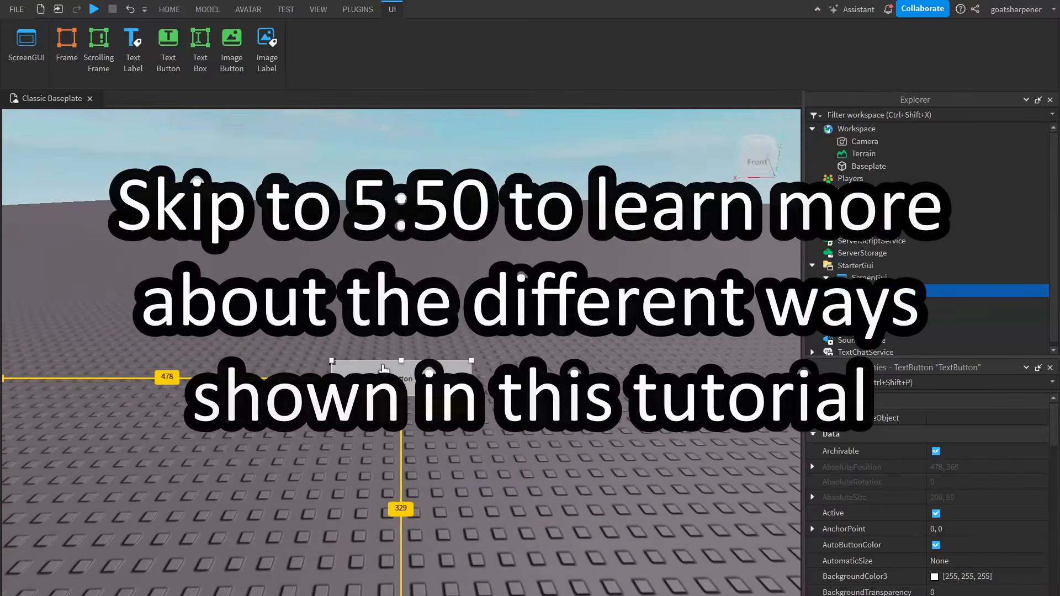
# - Move the text button near the viewport's left edge, at about 57, 347, and rename it Open
pyautogui.moveTo(428, 386); pyautogui.dragTo(136, 377)
pyautogui.scroll(-3, 395, 455)
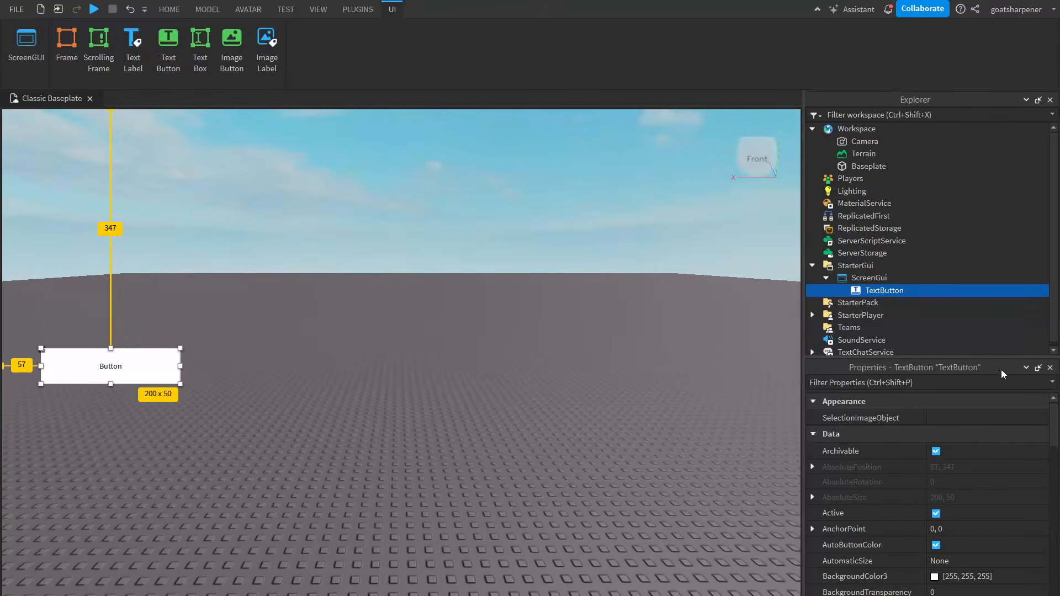
pyautogui.doubleClick(884, 292)
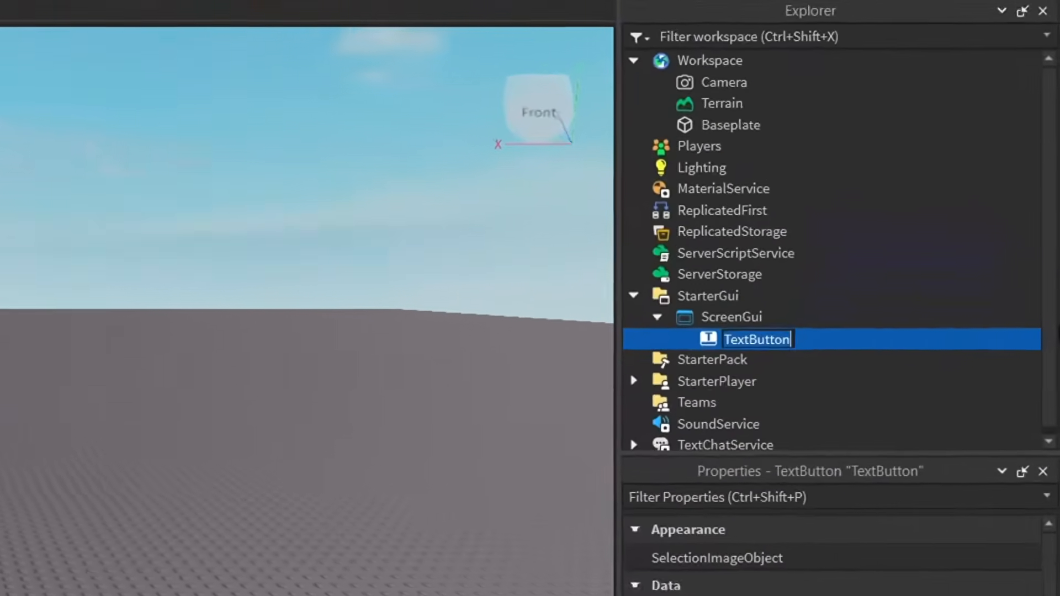
pyautogui.press('BackSpace')
pyautogui.write('IOp')
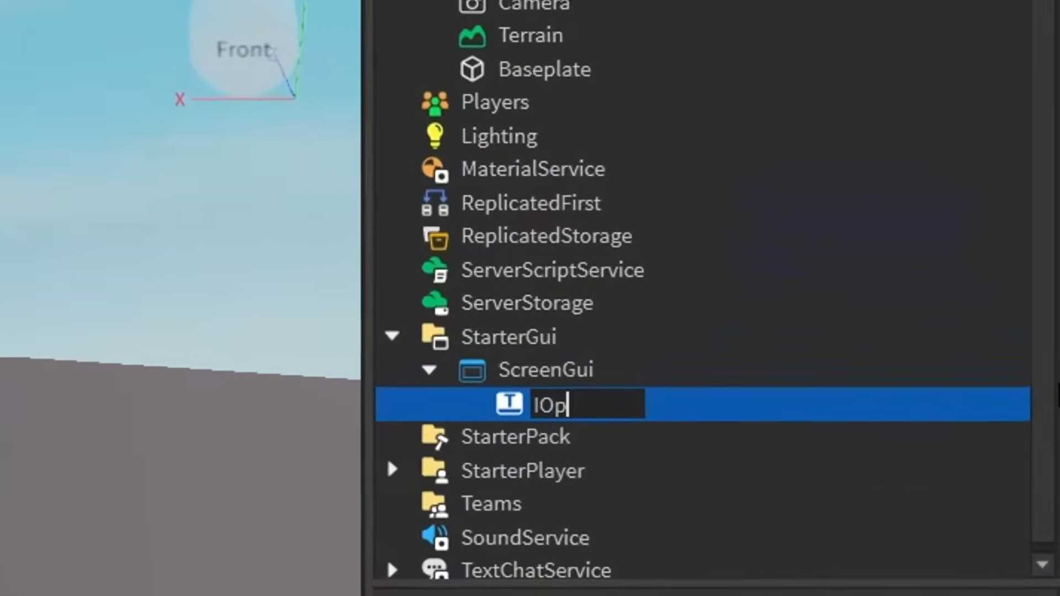
pyautogui.press('BackSpace')
pyautogui.press('BackSpace')
pyautogui.press('BackSpace')
pyautogui.write('Open')
pyautogui.press('Return')
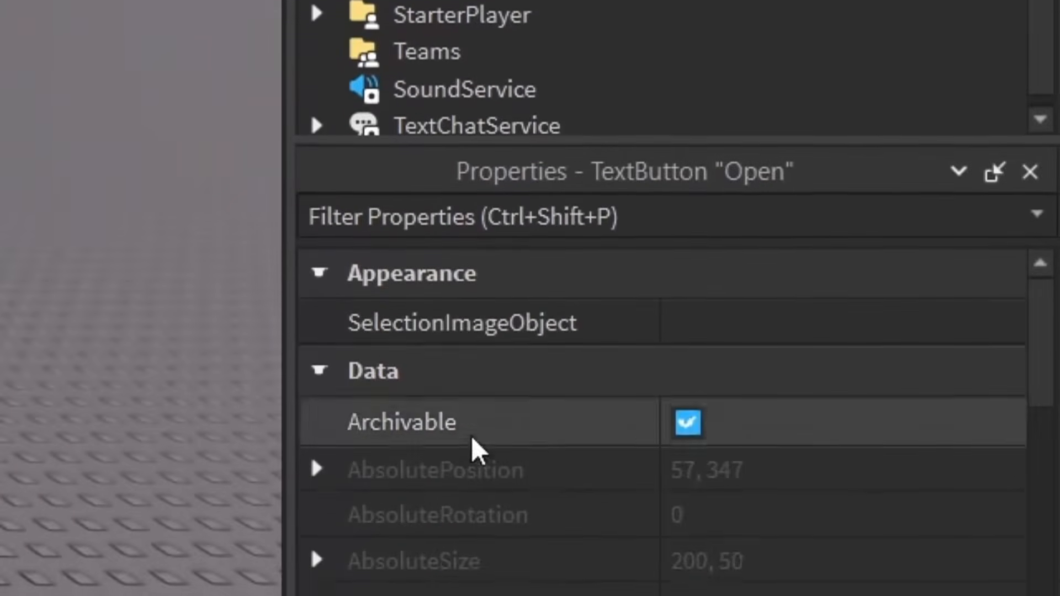
# - Set the Open button's BackgroundColor3 to dark grey [80, 80, 80]
pyautogui.scroll(-1, 842, 454)
pyautogui.scroll(-1, 833, 466)
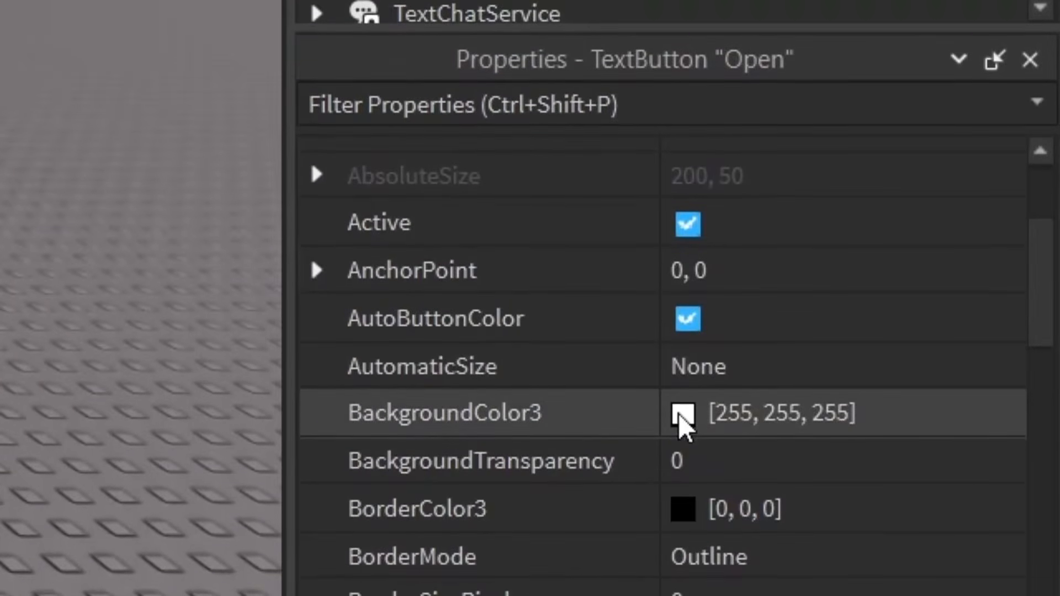
pyautogui.click(682, 469)
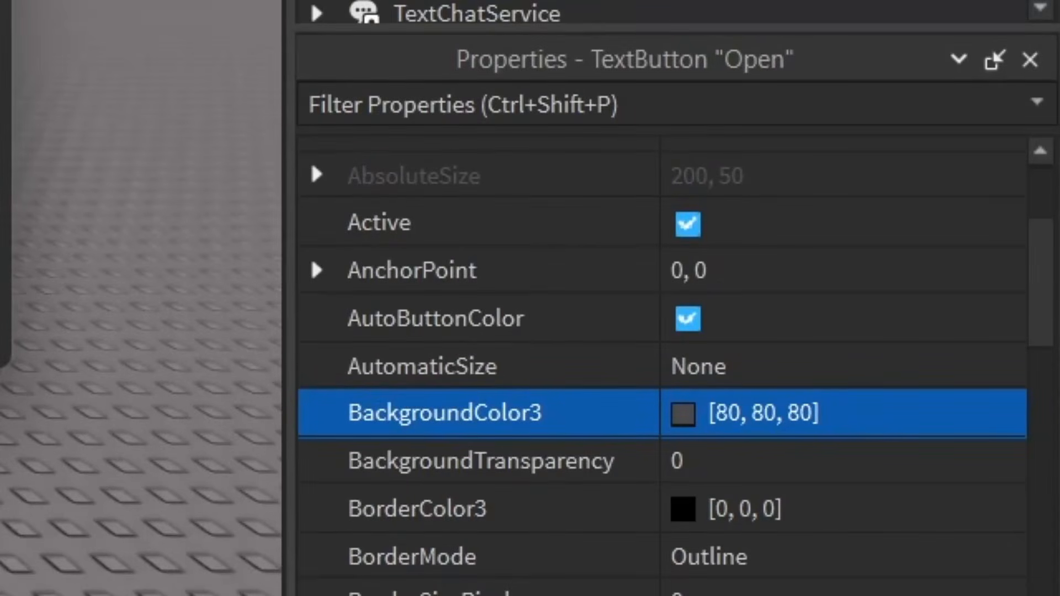
# - Change the Open button's displayed text to Shop
pyautogui.scroll(-2, 709, 506)
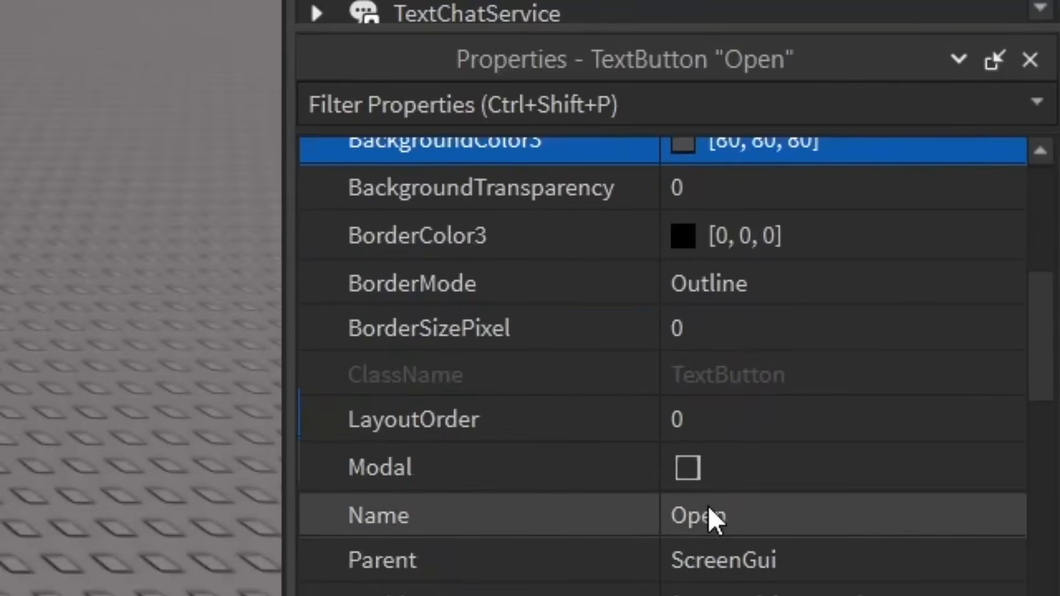
pyautogui.scroll(-10, 761, 514)
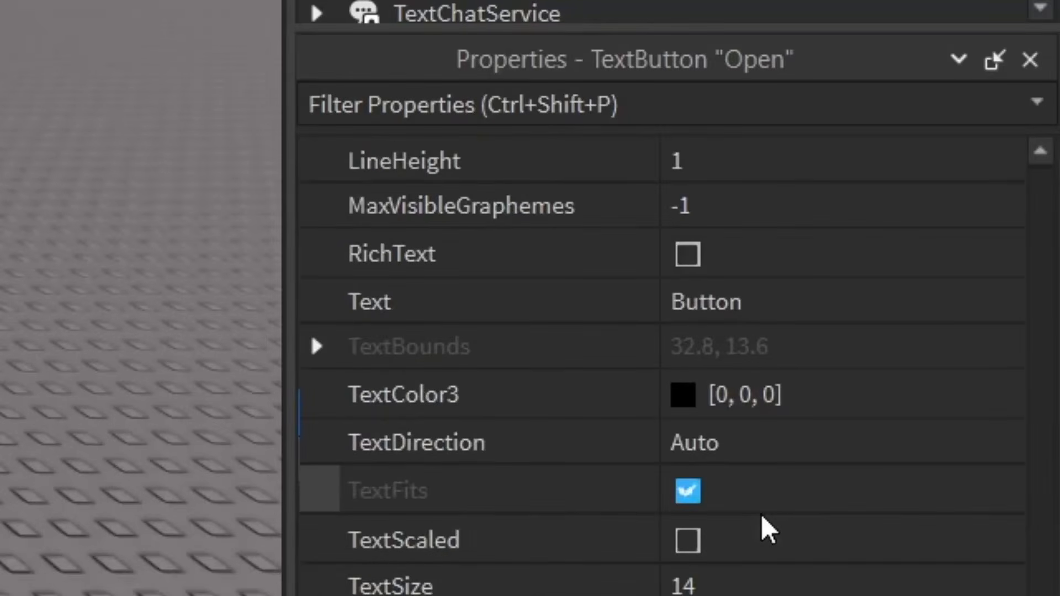
pyautogui.click(828, 312)
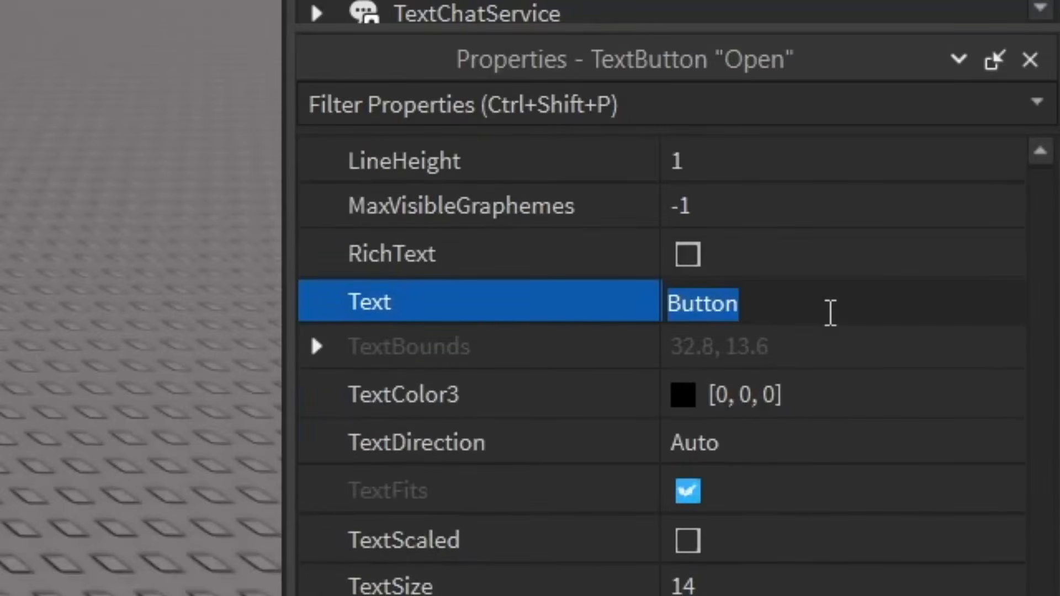
pyautogui.write('Shop')
pyautogui.press('Return')
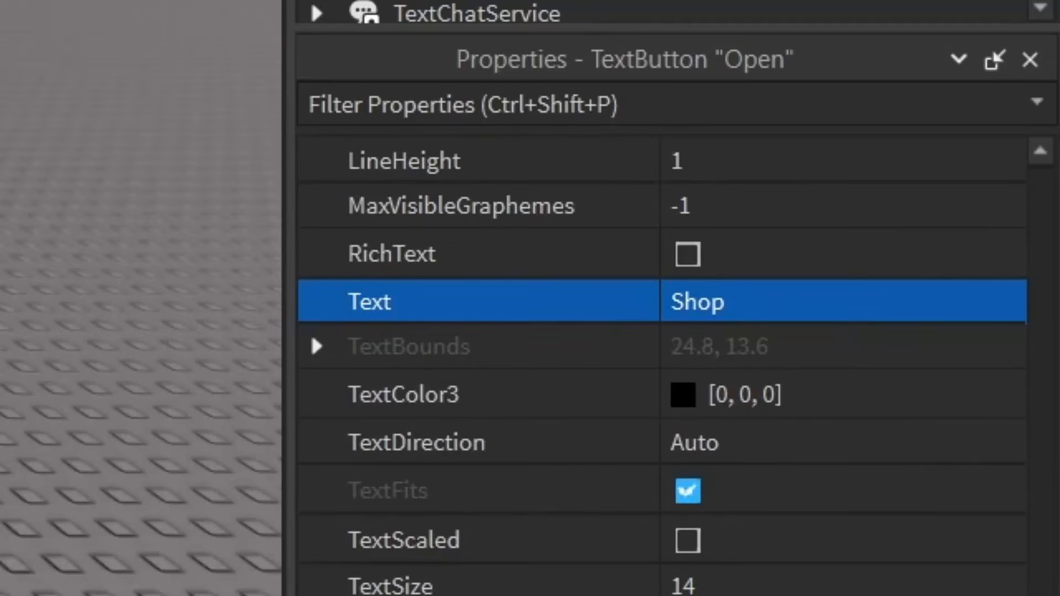
# - Set the Open button's TextColor3 to white [255, 255, 255] and its Source Sans Pro font to bold
pyautogui.click(683, 397)
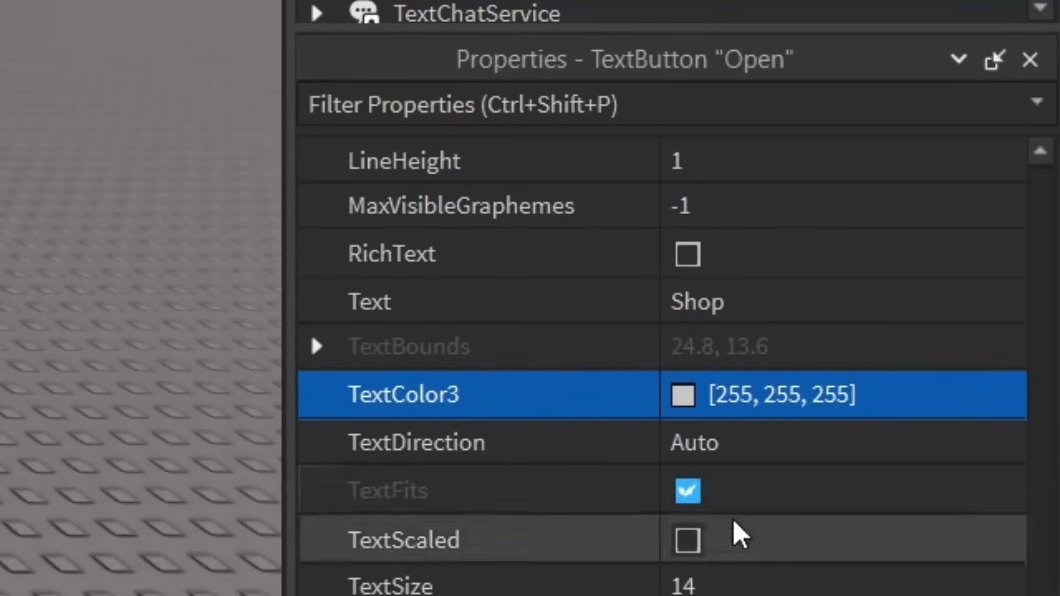
pyautogui.scroll(2, 688, 536)
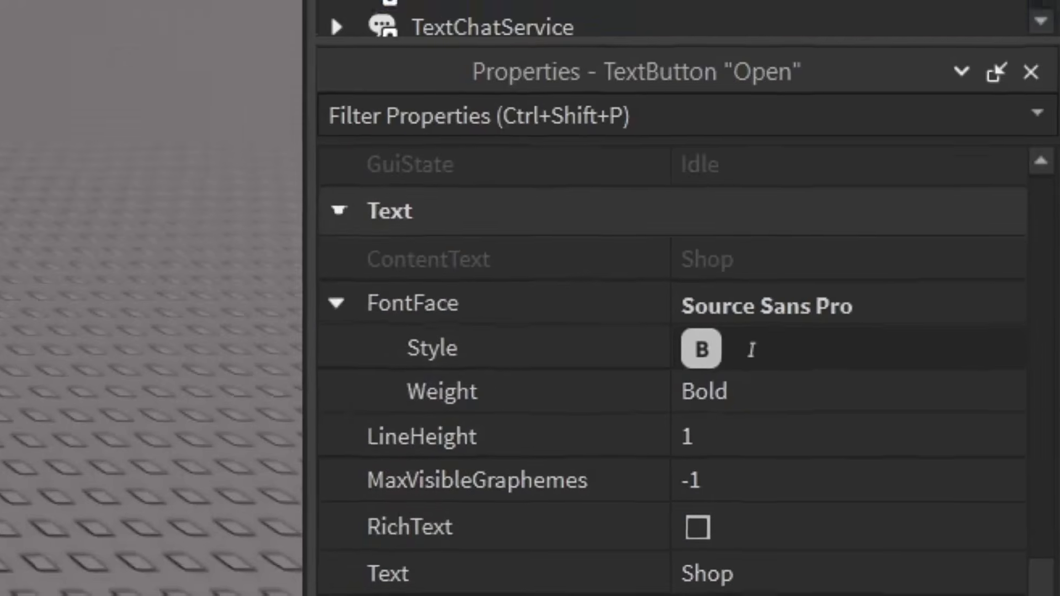
pyautogui.click(436, 315)
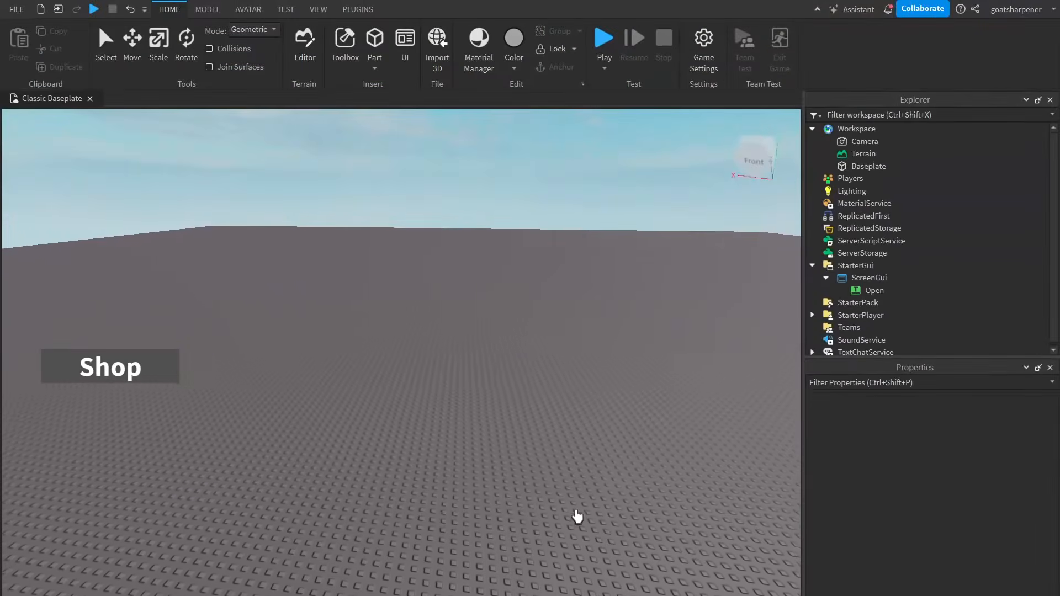
pyautogui.moveTo(577, 516); pyautogui.dragTo(586, 504, button='right')
pyautogui.press('w')
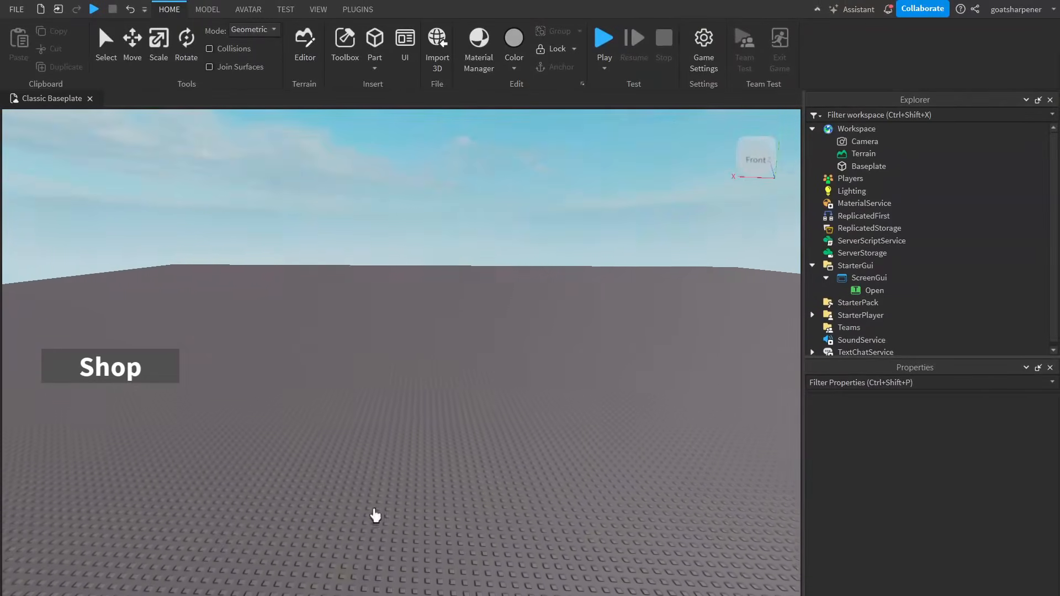
pyautogui.press('s')
pyautogui.moveTo(415, 438); pyautogui.dragTo(462, 426, button='right')
pyautogui.scroll(3, 545, 326)
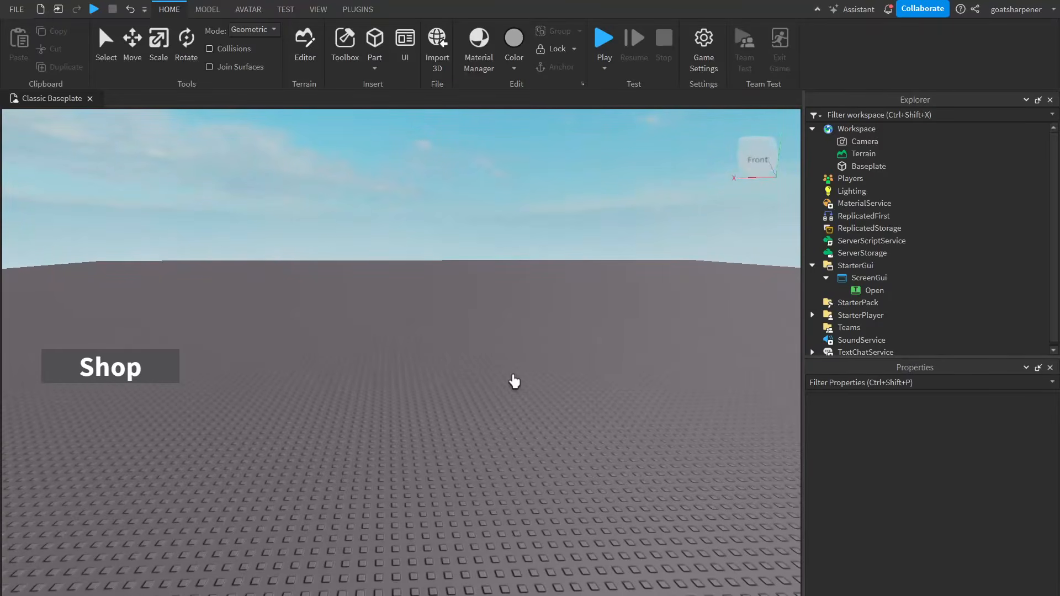
pyautogui.press('s')
pyautogui.moveTo(513, 381); pyautogui.dragTo(513, 382, button='right')
pyautogui.press('w')
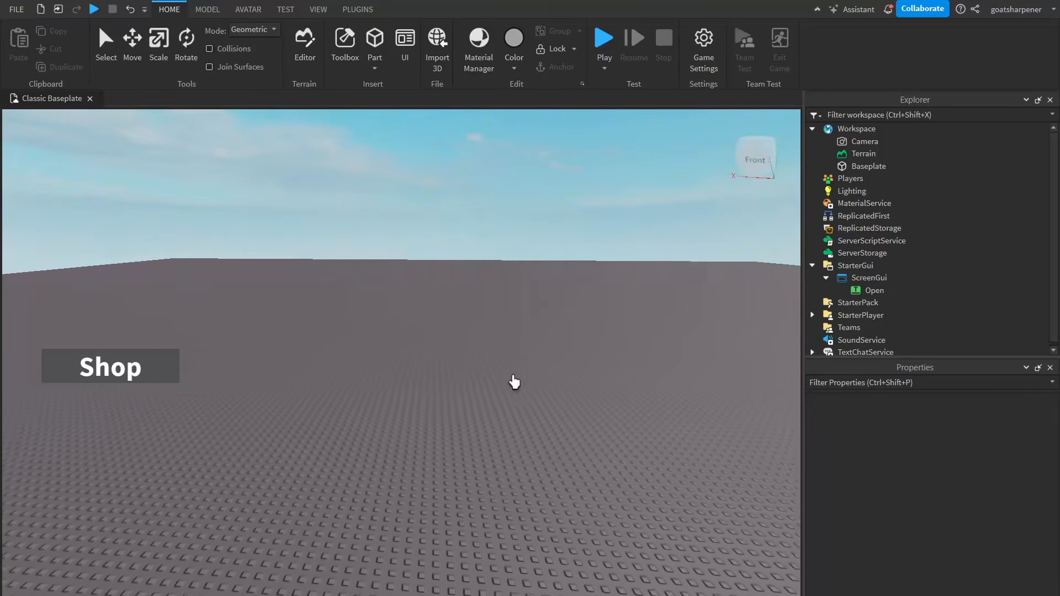
# - Look over the installed plugins, including the AutoScale Lite tools for constraints, unit conversion and text scaling
pyautogui.click(356, 10)
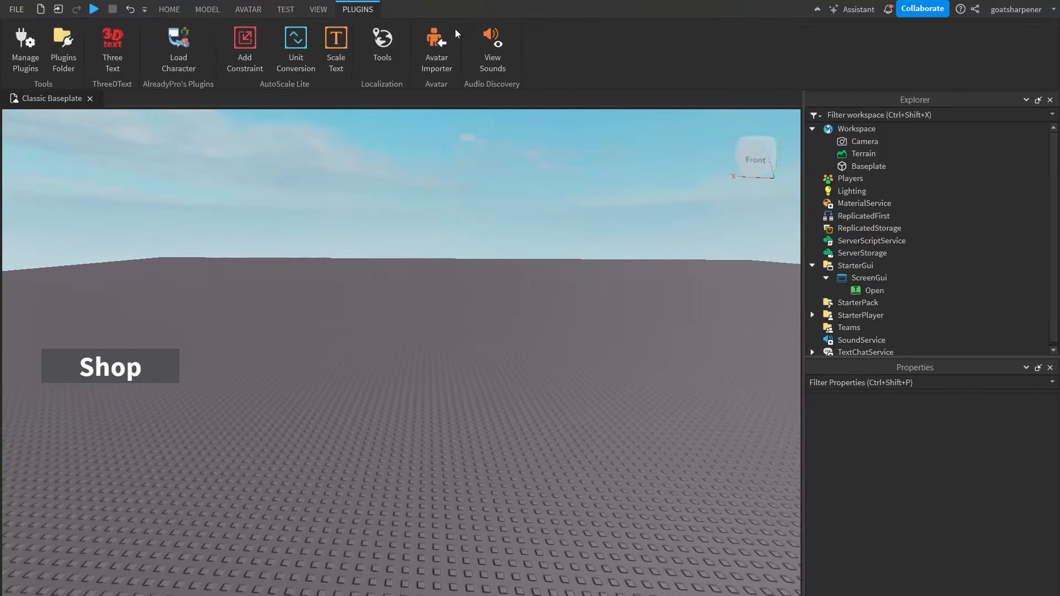
pyautogui.moveTo(491, 381); pyautogui.dragTo(517, 387, button='right')
pyautogui.press('w')
pyautogui.moveTo(346, 343); pyautogui.dragTo(499, 337, button='right')
pyautogui.press('s')
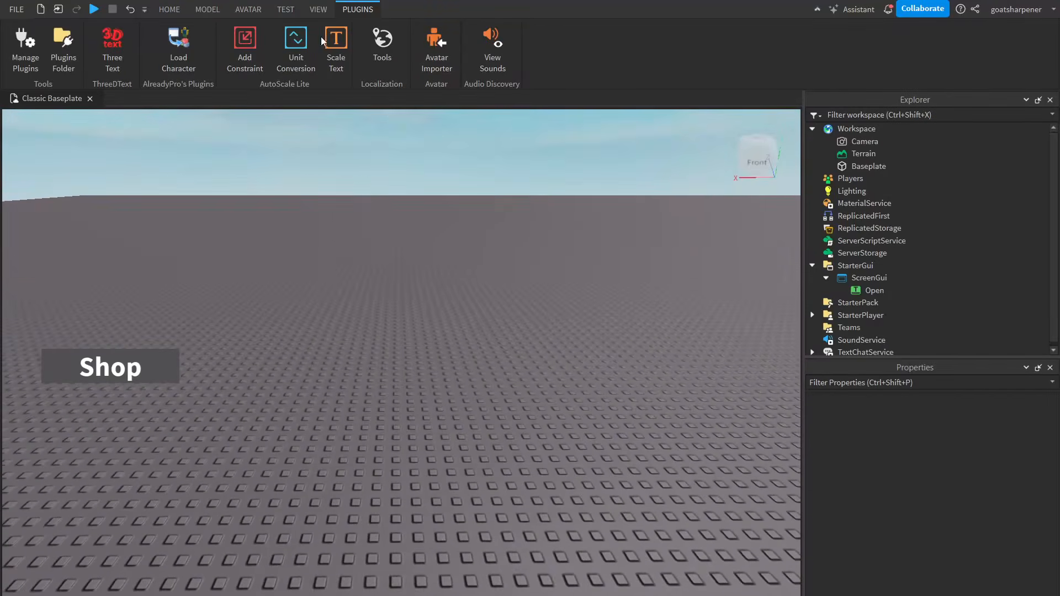
# - Turn on device emulation and preview the Shop button on an iPhone XR screen
pyautogui.click(320, 9)
pyautogui.click(288, 13)
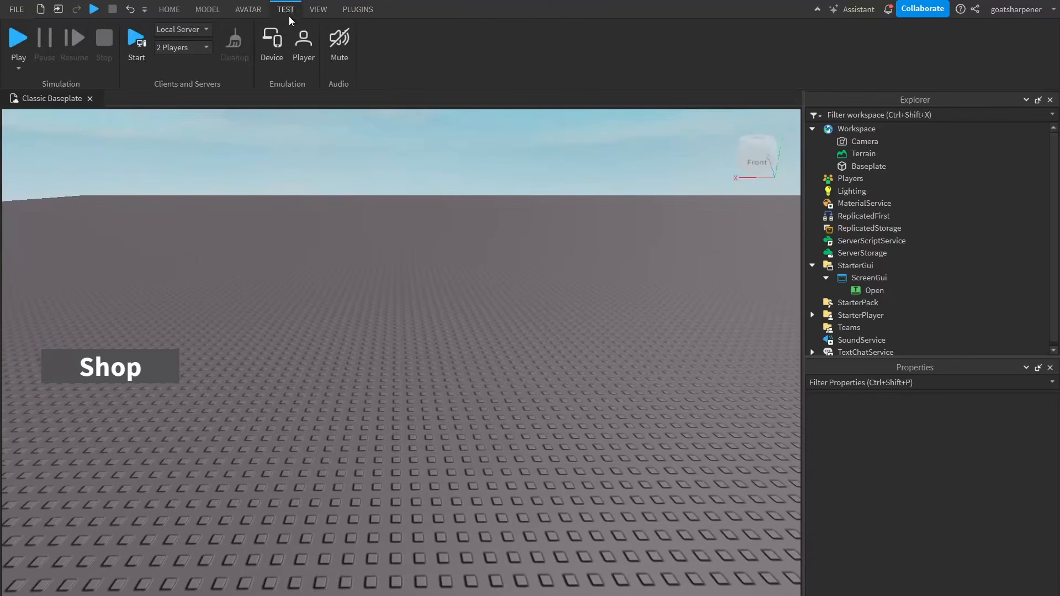
pyautogui.click(265, 54)
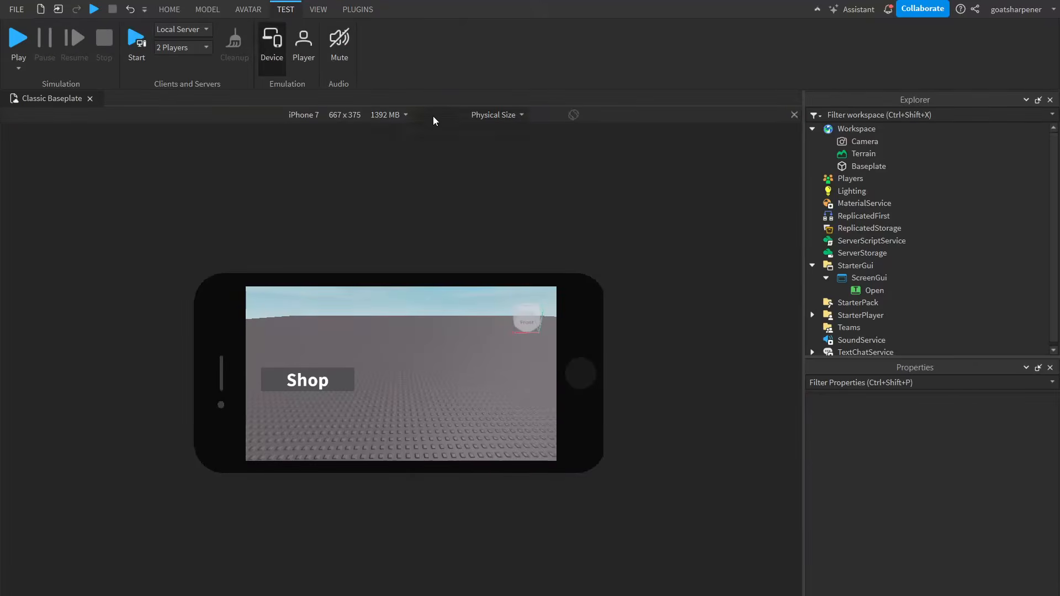
pyautogui.click(392, 115)
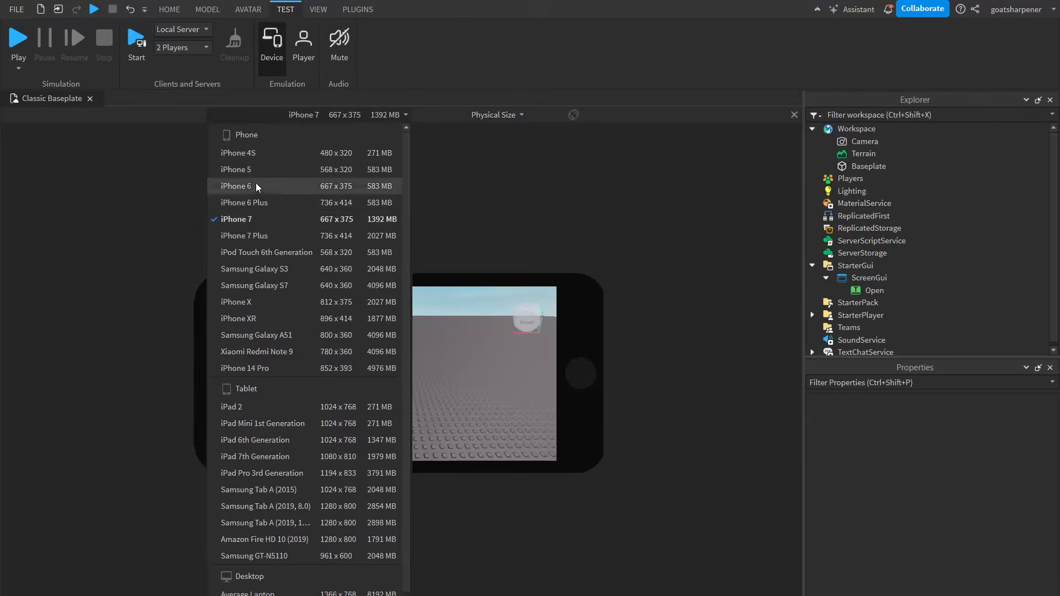
pyautogui.click(254, 315)
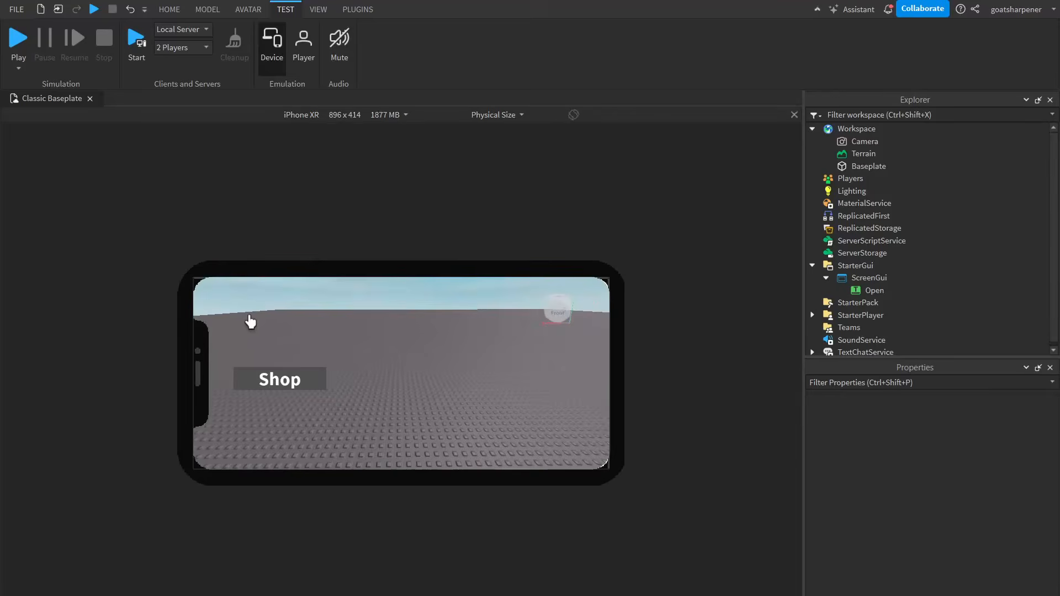
pyautogui.moveTo(435, 409); pyautogui.dragTo(451, 424, button='right')
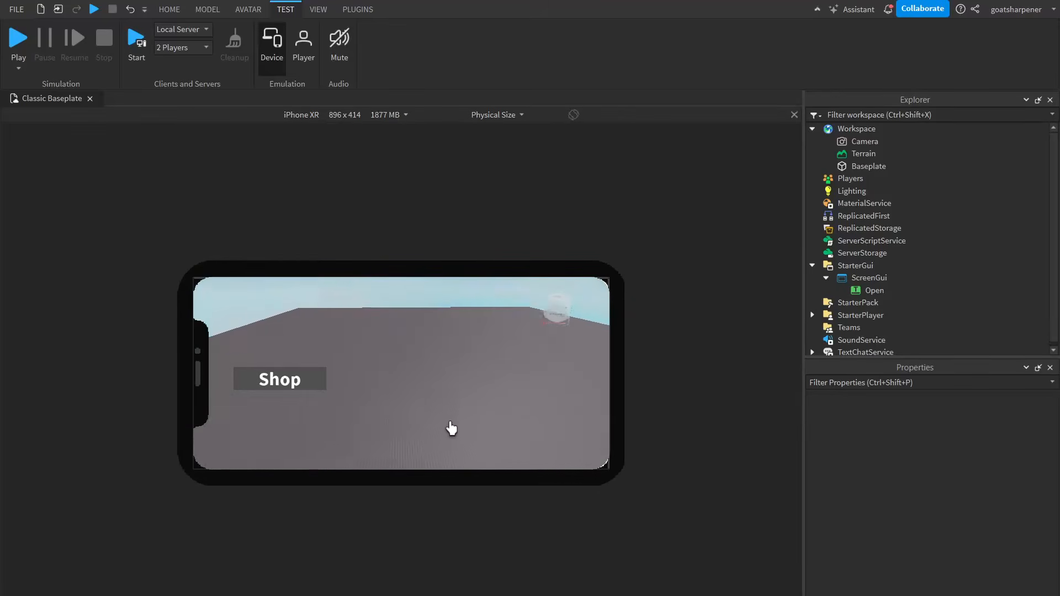
pyautogui.moveTo(360, 379); pyautogui.dragTo(349, 425, button='right')
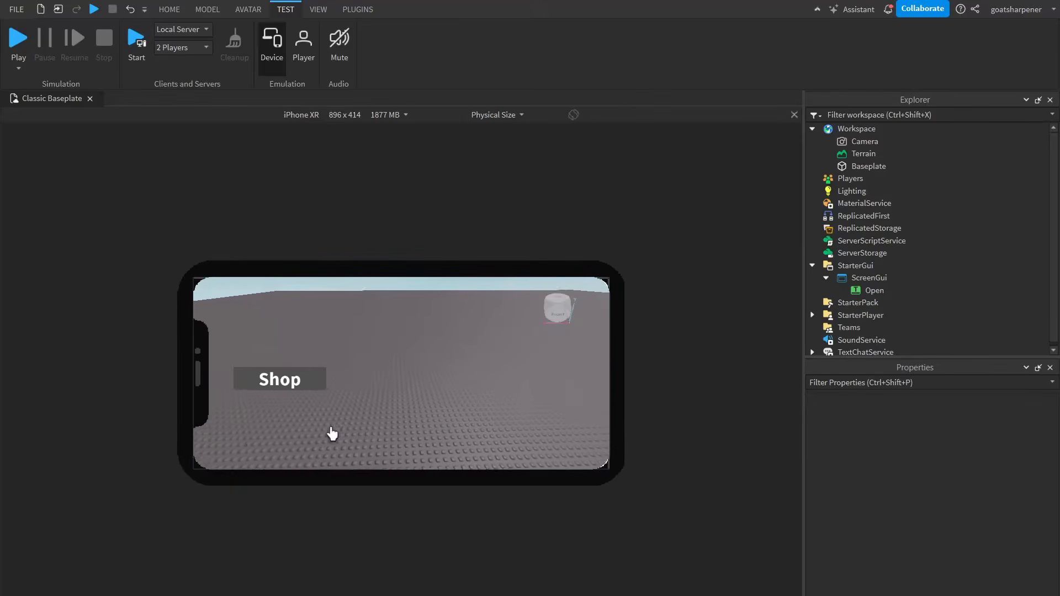
# - Turn off device emulation, then duplicate the Open button and enlarge the copy to about 885 x 521, centred on the screen
pyautogui.click(281, 60)
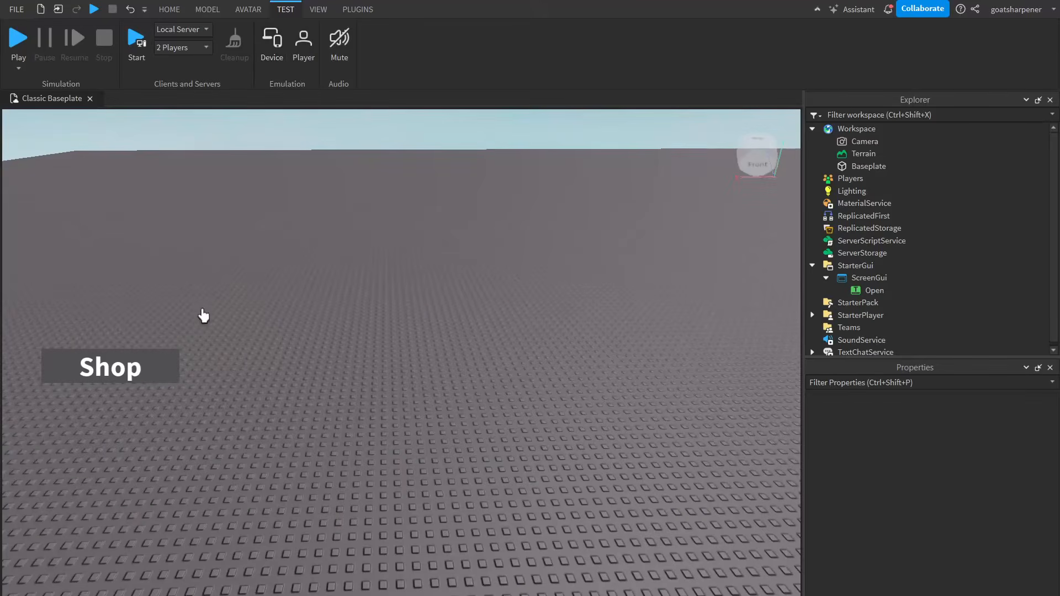
pyautogui.click(850, 287)
pyautogui.hotkey('ctrl', 'd')
pyautogui.moveTo(110, 367); pyautogui.dragTo(728, 579)
pyautogui.moveTo(551, 408); pyautogui.dragTo(535, 373)
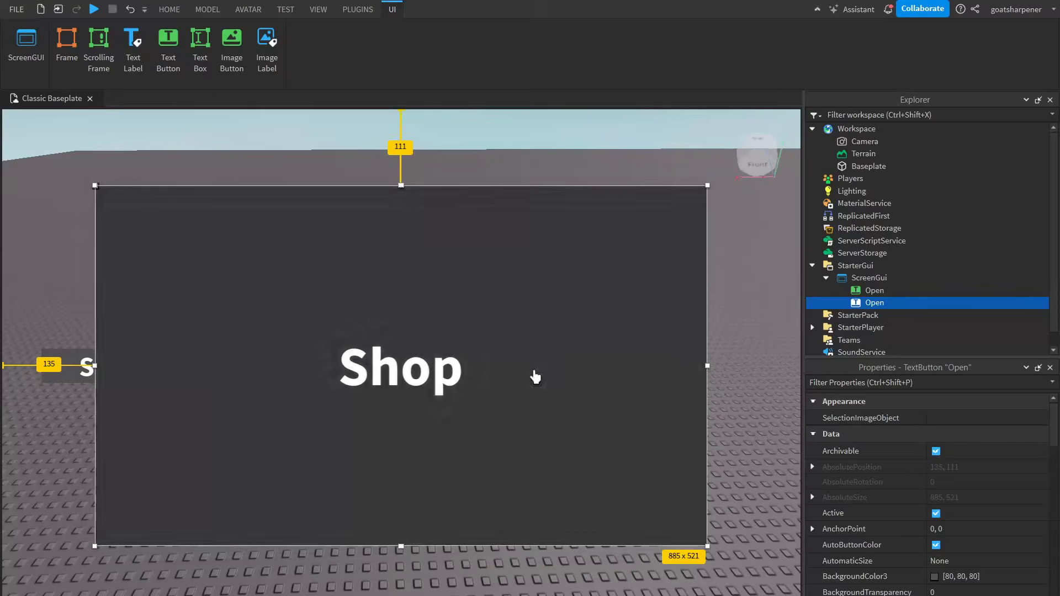
# - Turn on device emulation and preview the enlarged button copy on the iPhone XR and iPad 2 screens
pyautogui.click(289, 9)
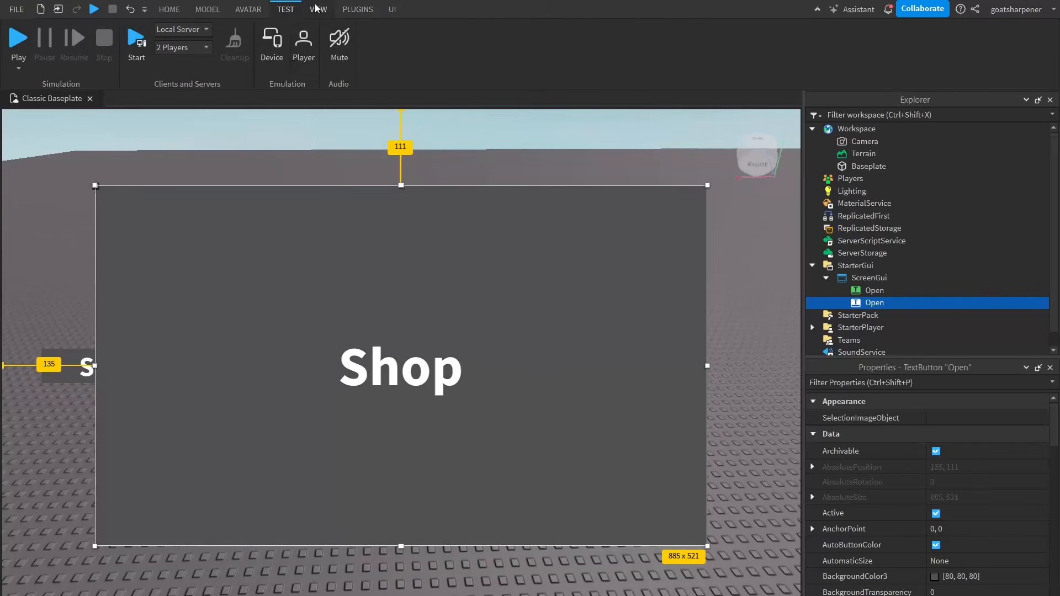
pyautogui.click(277, 52)
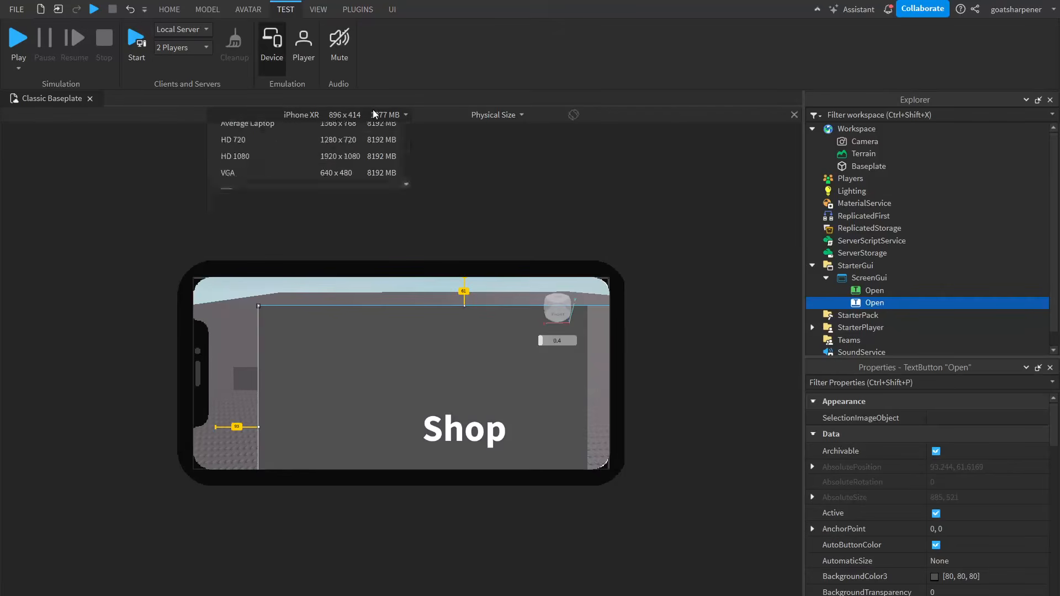
pyautogui.click(276, 234)
pyautogui.click(344, 114)
pyautogui.scroll(3, 304, 457)
pyautogui.click(259, 406)
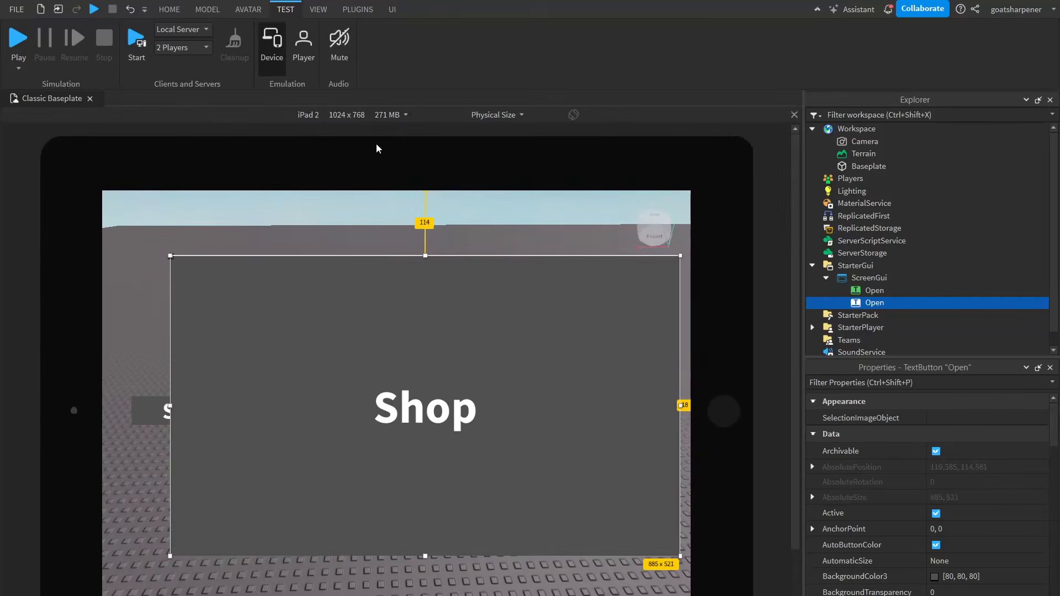
# - Turn off device emulation and delete the enlarged duplicate of the Open button
pyautogui.click(381, 115)
pyautogui.click(549, 82)
pyautogui.click(260, 45)
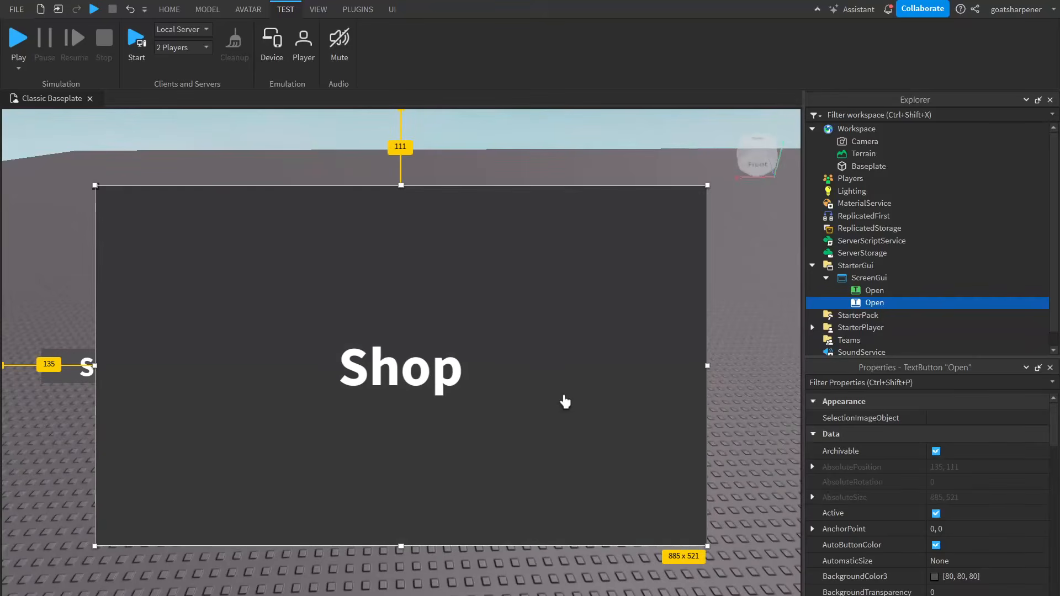
pyautogui.press('Delete')
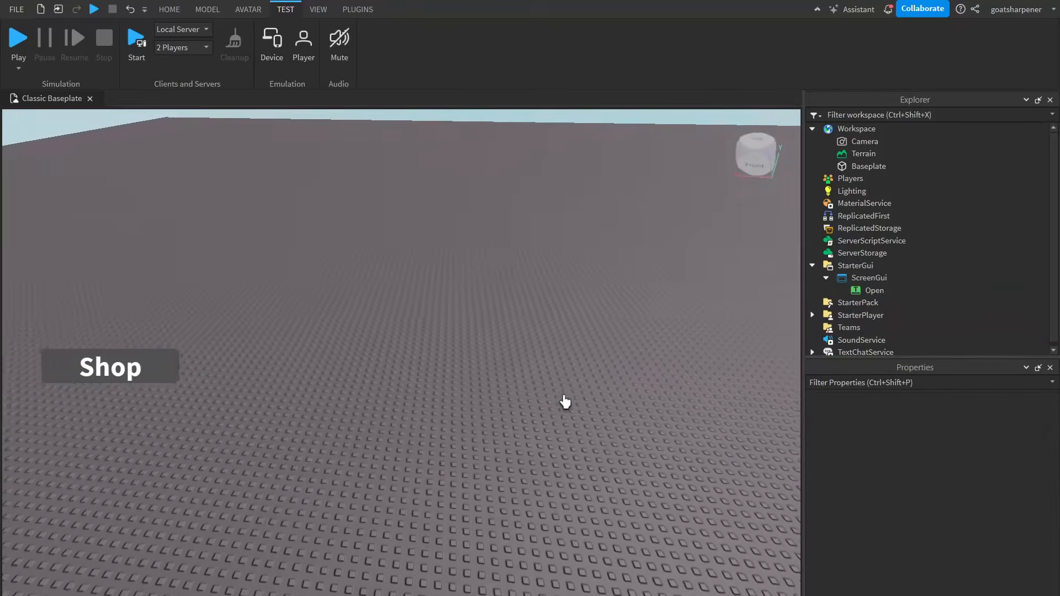
# - Convert the Open button's position and size to Scale with the AutoScale Lite Unit Conversion tool
pyautogui.moveTo(595, 397); pyautogui.dragTo(610, 396, button='right')
pyautogui.click(874, 291)
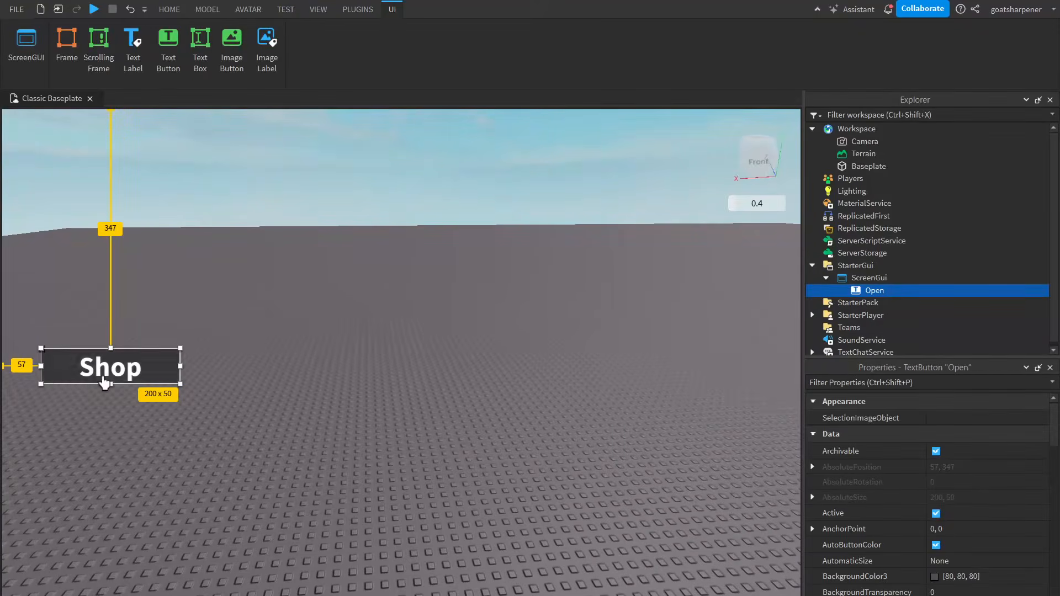
pyautogui.click(352, 10)
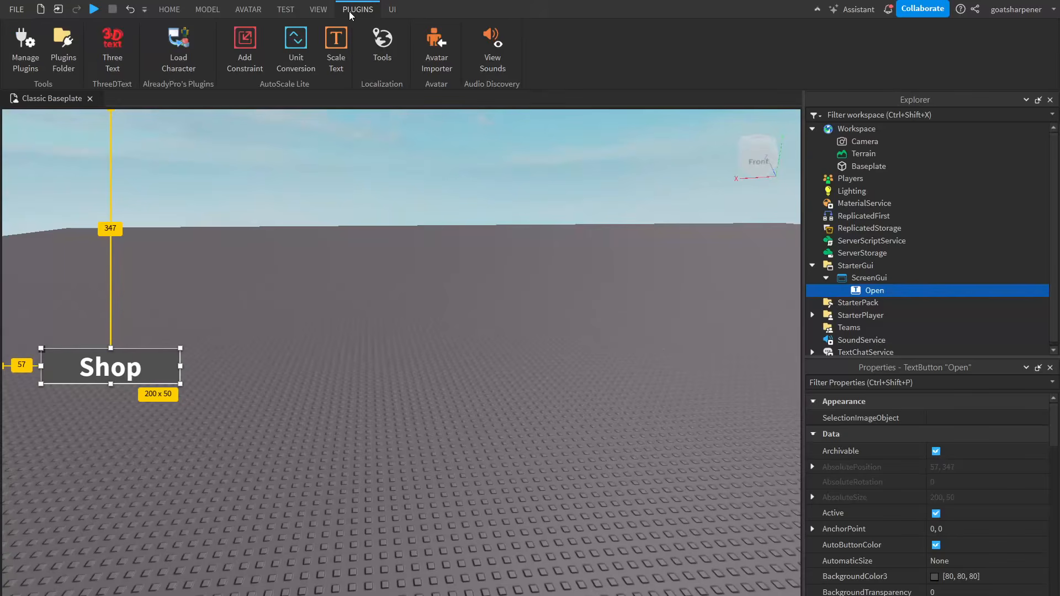
pyautogui.click(299, 60)
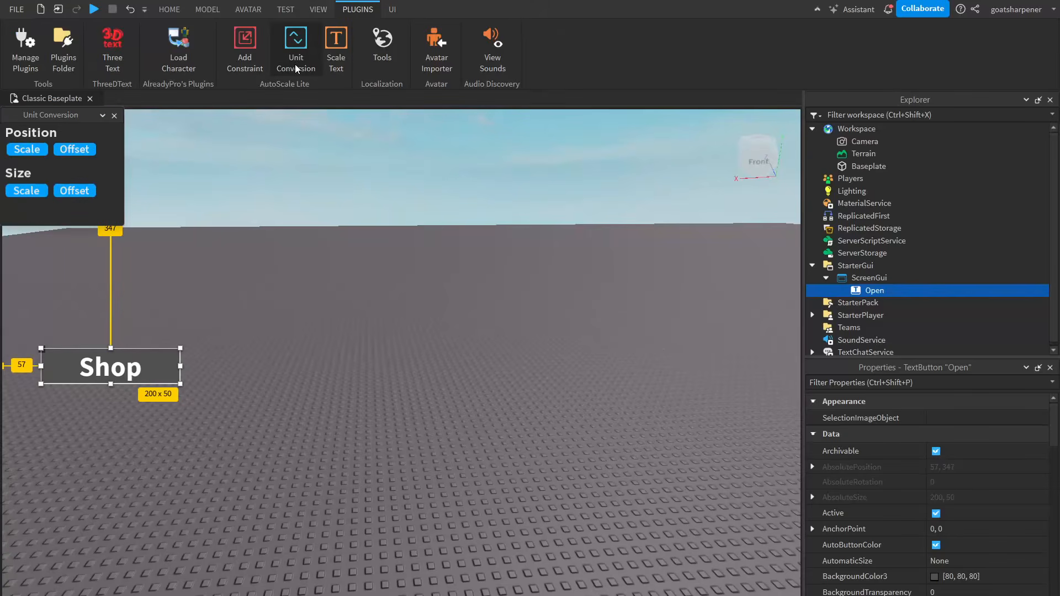
pyautogui.click(23, 150)
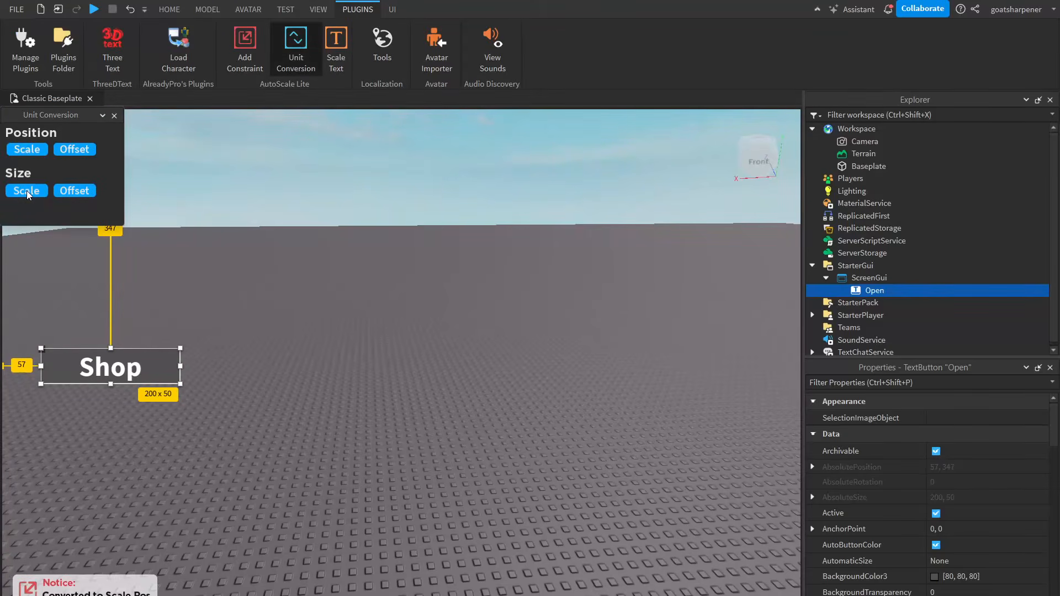
pyautogui.click(28, 191)
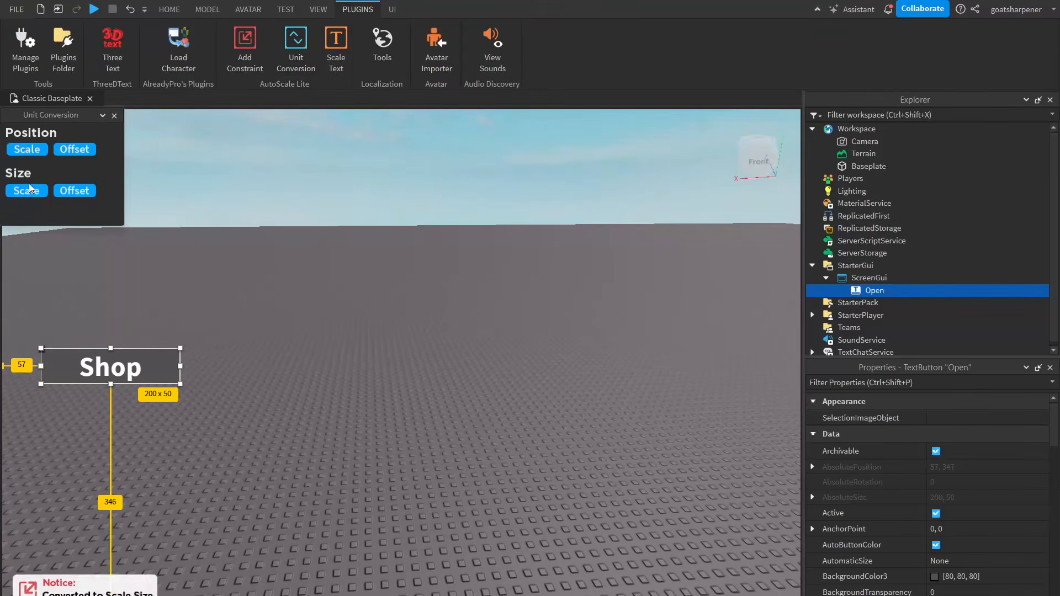
pyautogui.click(115, 115)
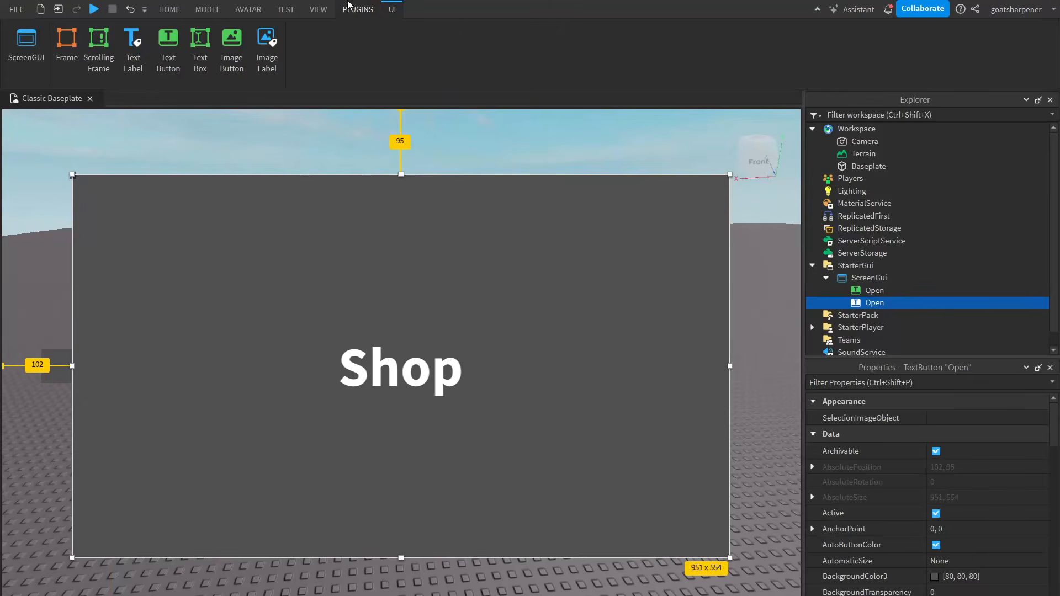
# - Convert the position and size of the 951 x 554 button copy to Scale with Unit Conversion
pyautogui.click(359, 9)
pyautogui.click(289, 52)
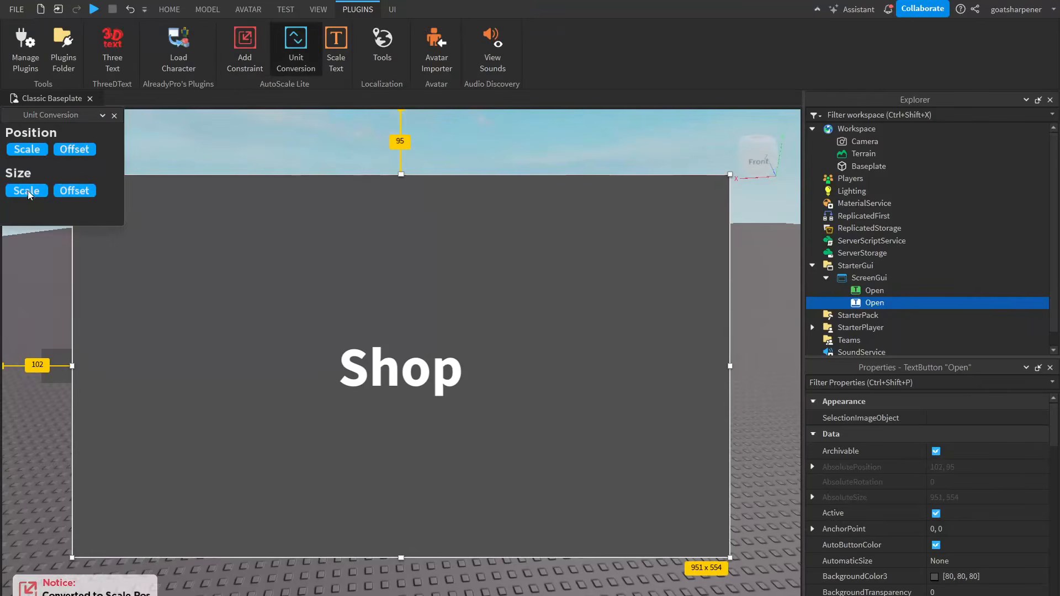
pyautogui.click(114, 116)
# - Preview the scaled button copy in device emulation on the iPad 2 and iPhone XR
pyautogui.click(283, 9)
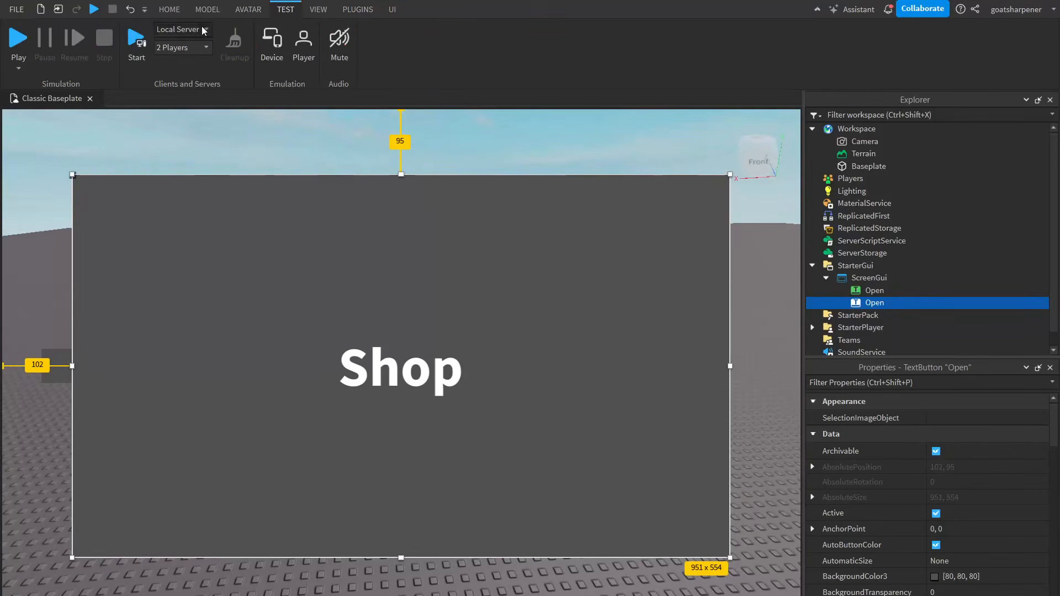
pyautogui.click(271, 44)
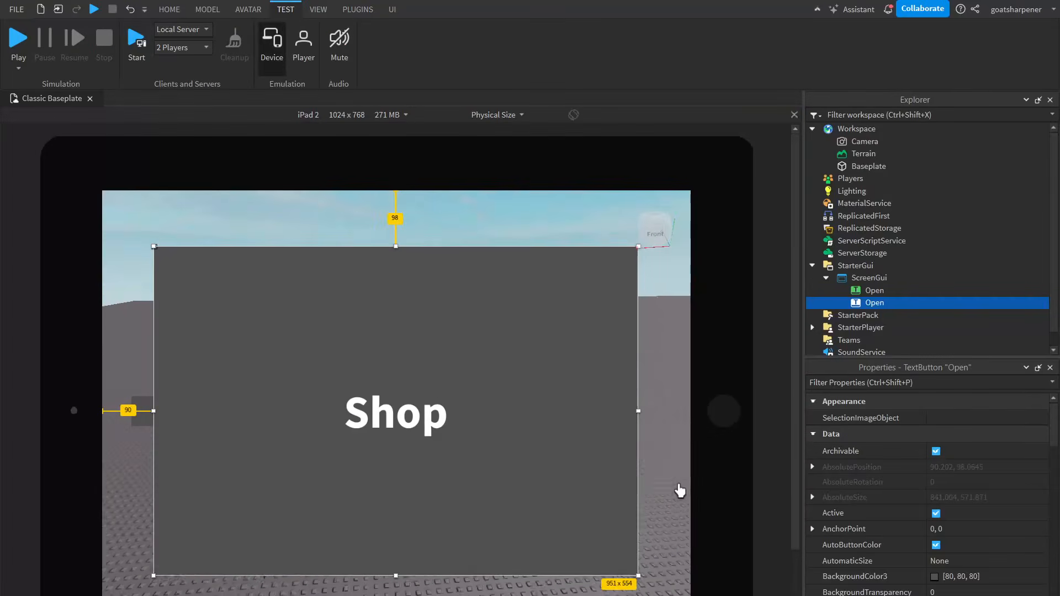
pyautogui.click(326, 115)
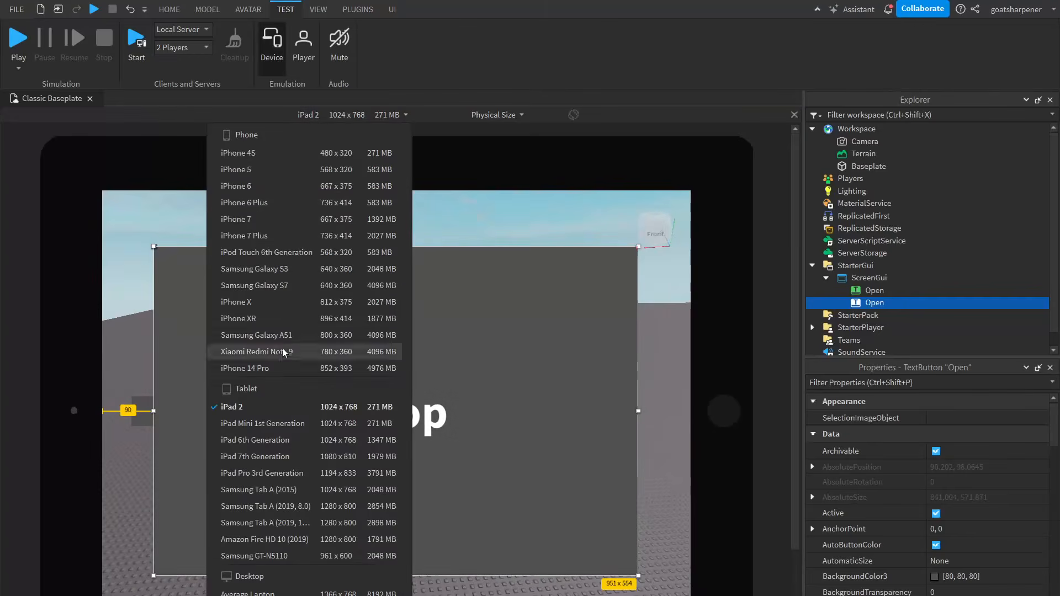
pyautogui.click(249, 319)
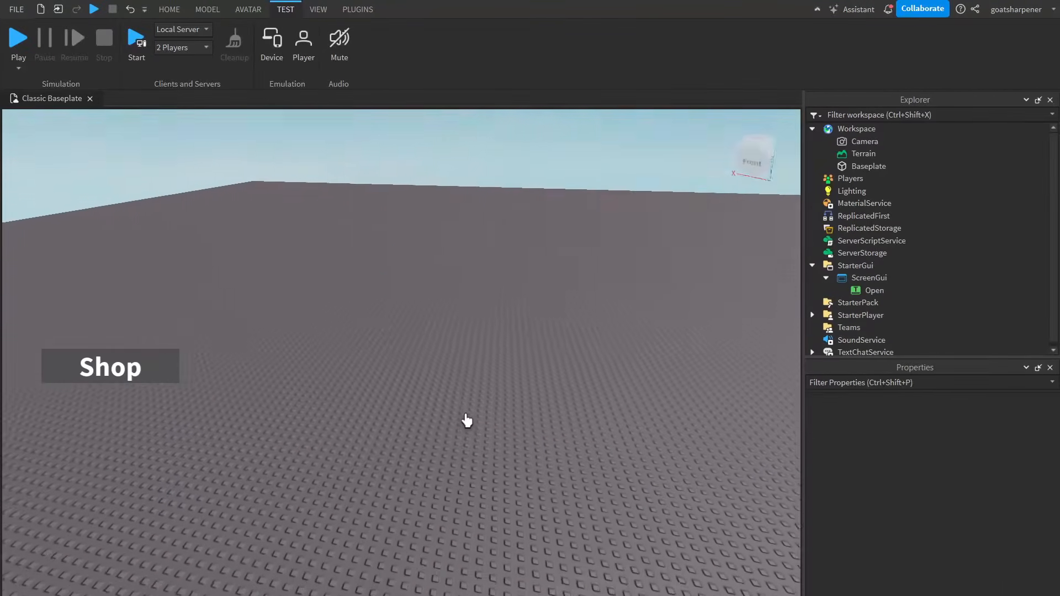
pyautogui.press('w')
pyautogui.moveTo(464, 414); pyautogui.dragTo(577, 378, button='right')
pyautogui.press('s')
pyautogui.press('s')
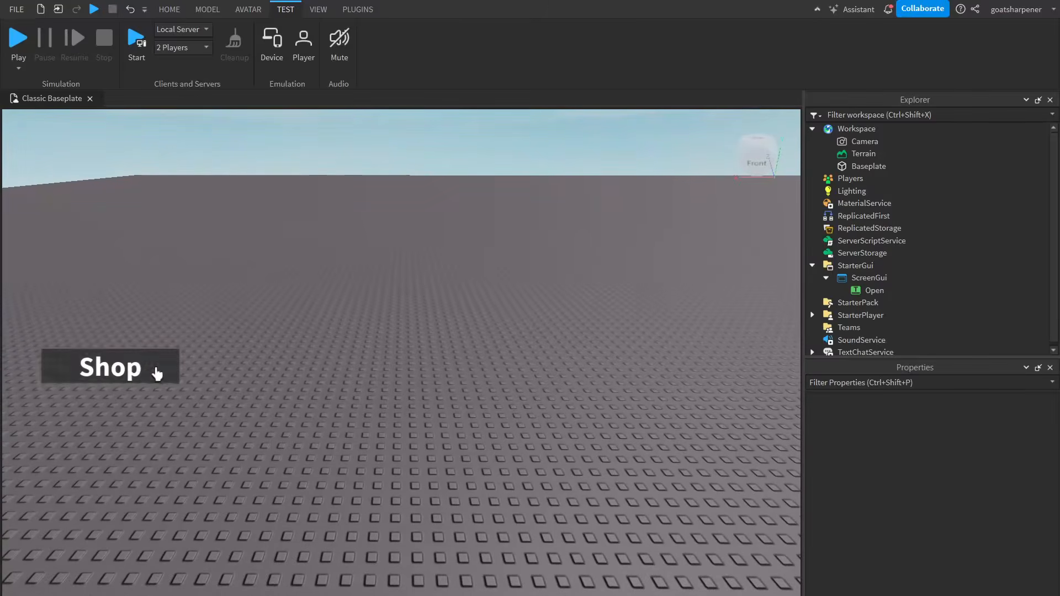
pyautogui.moveTo(448, 487); pyautogui.dragTo(412, 490, button='right')
pyautogui.press('s')
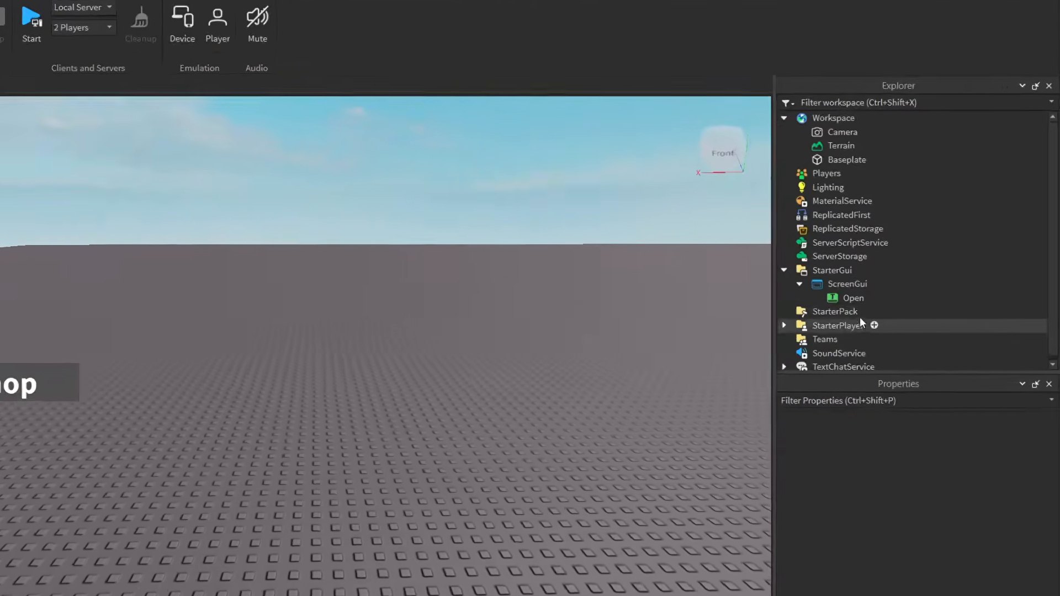
# - Rename the ScreenGui in StarterGui to ShopUi
pyautogui.click(882, 284)
pyautogui.press('F2')
pyautogui.write('ShopU')
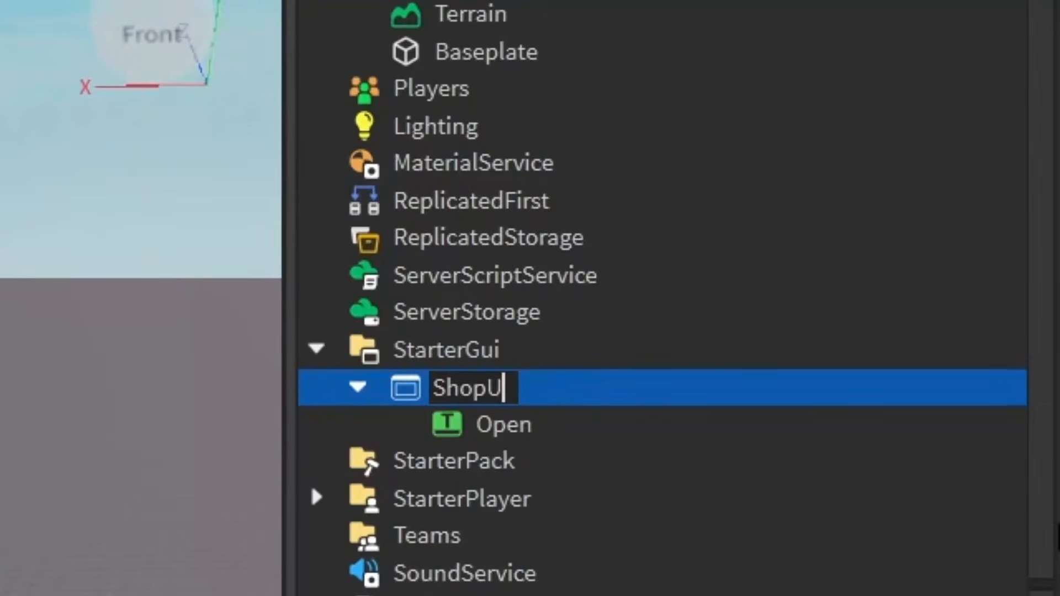
pyautogui.write('i')
pyautogui.press('Return')
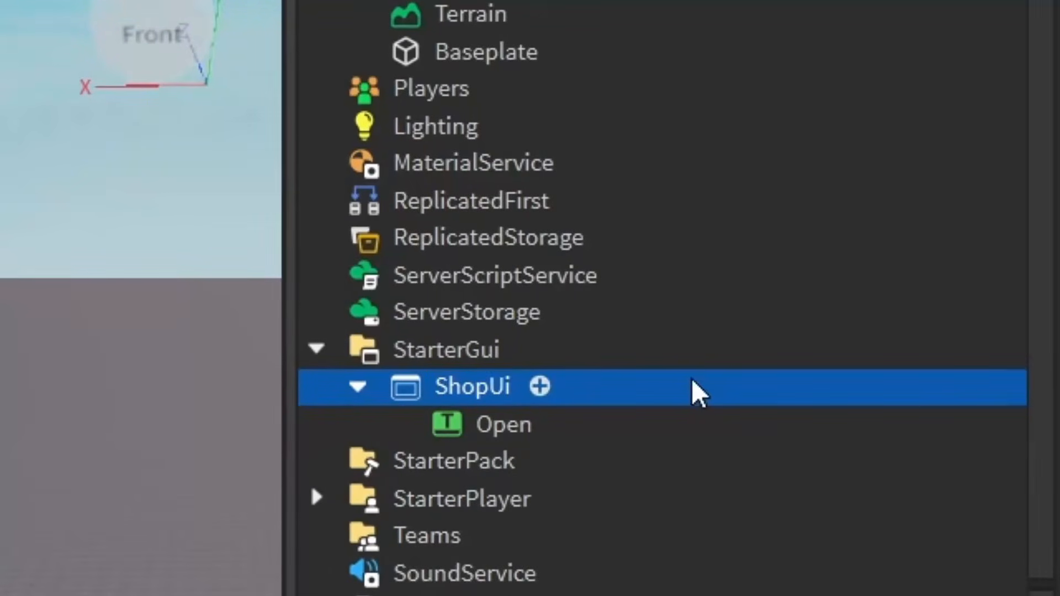
# - Insert a Frame into ShopUi and move it to the centre of the screen
pyautogui.click(538, 386)
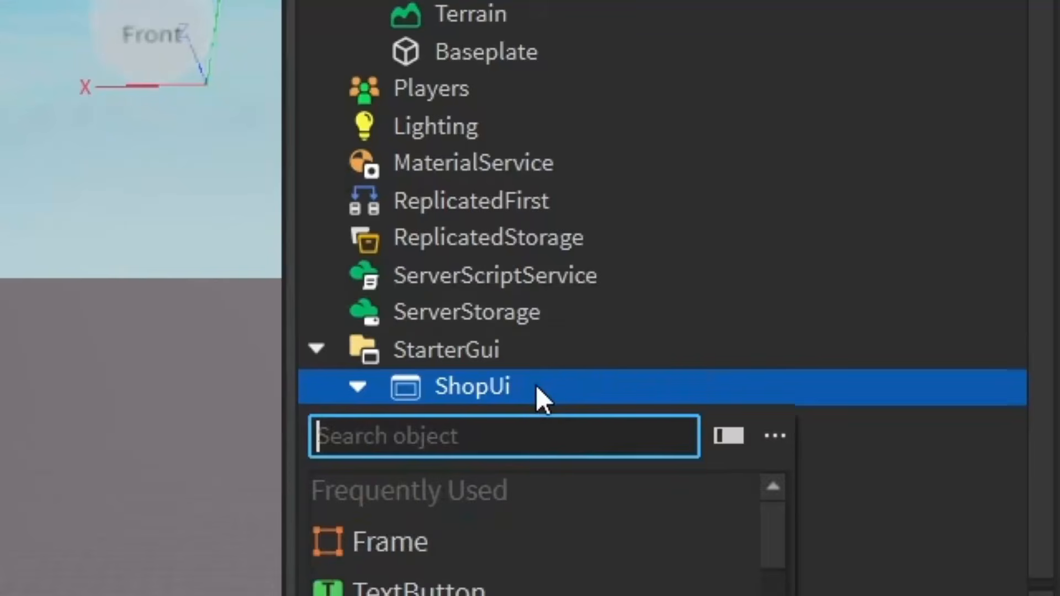
pyautogui.click(442, 543)
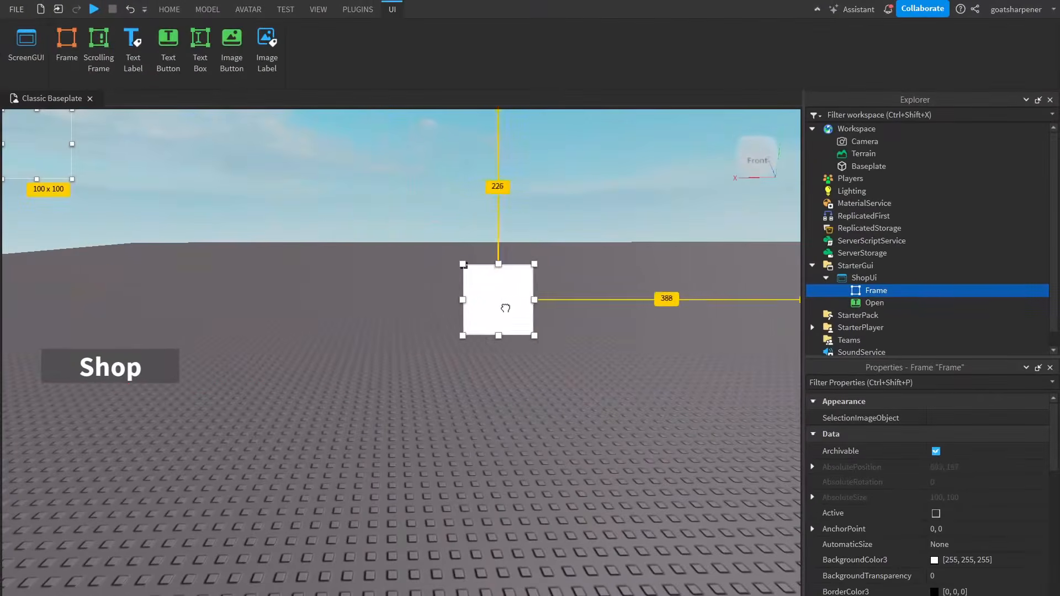
pyautogui.moveTo(505, 308); pyautogui.dragTo(388, 360)
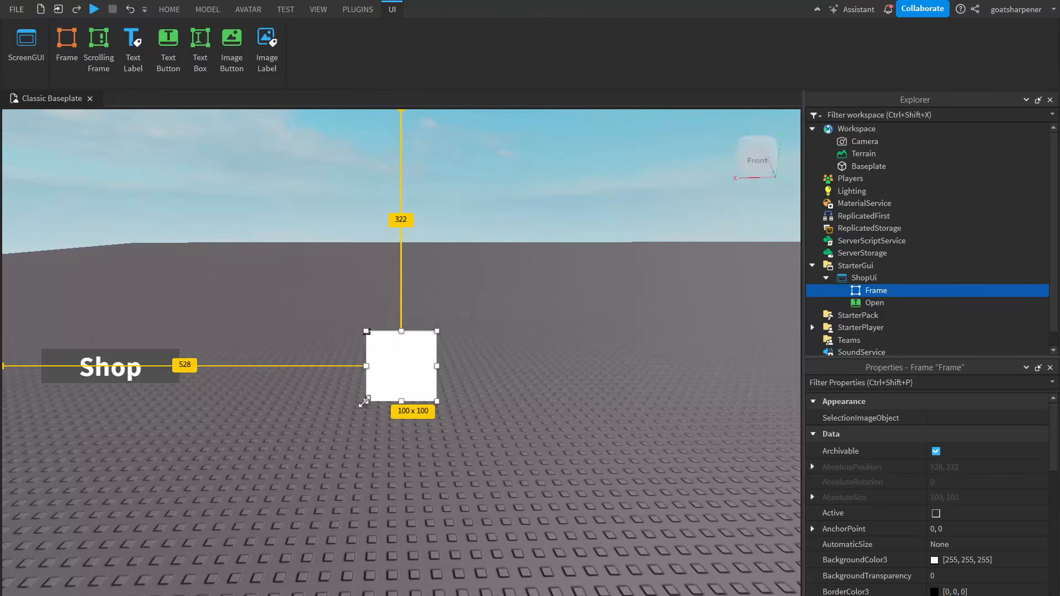
# - Enlarge the frame to about 867 x 537 and centre it on the screen
pyautogui.moveTo(365, 402); pyautogui.dragTo(134, 568)
pyautogui.moveTo(284, 466); pyautogui.dragTo(402, 374)
pyautogui.moveTo(253, 246); pyautogui.dragTo(122, 200)
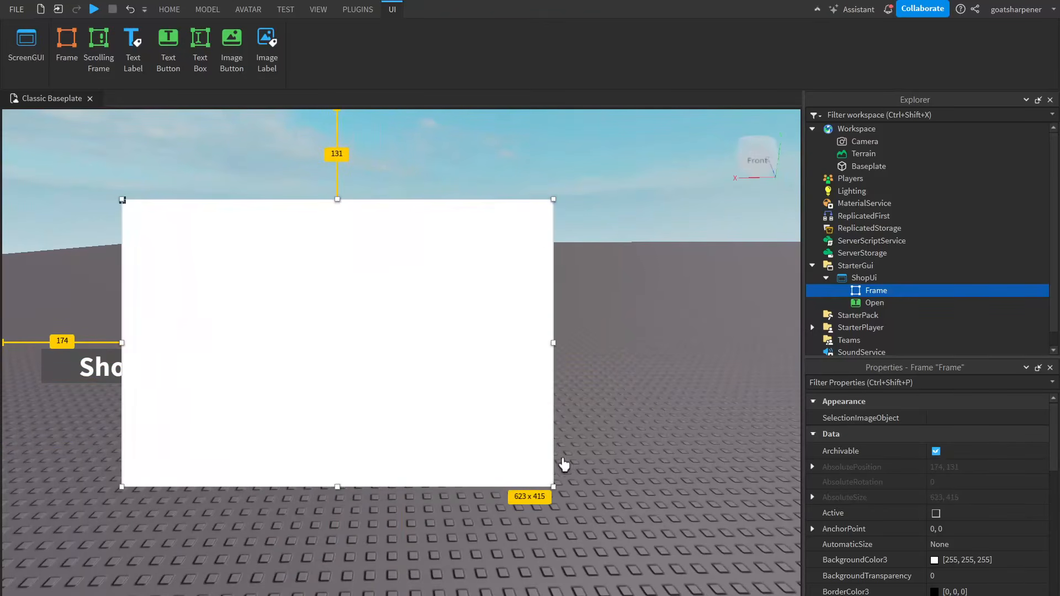
pyautogui.moveTo(553, 487); pyautogui.dragTo(719, 568)
pyautogui.moveTo(503, 440); pyautogui.dragTo(499, 419)
pyautogui.moveTo(494, 419); pyautogui.dragTo(483, 417)
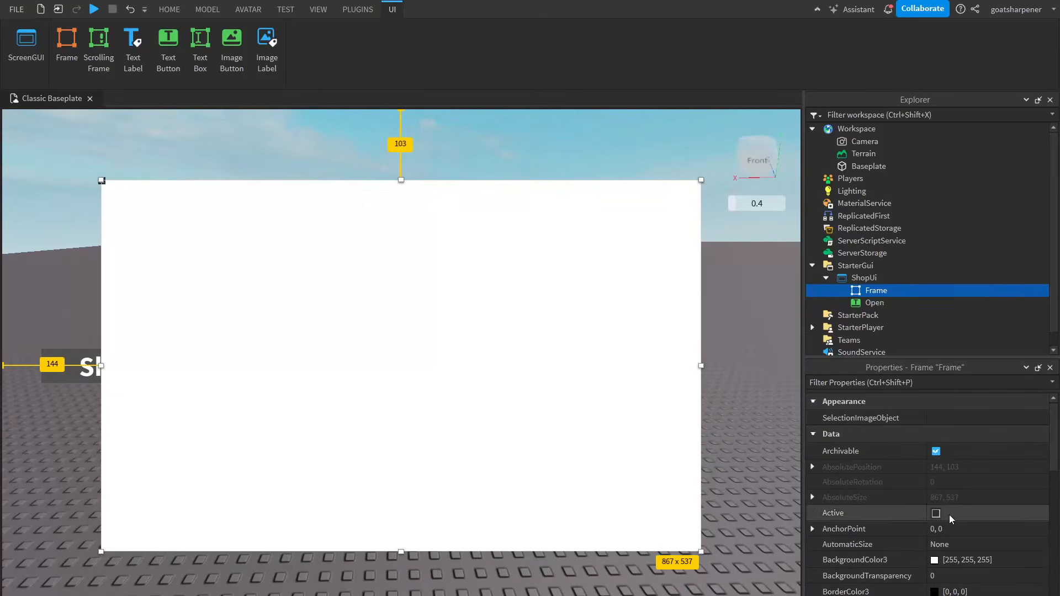
# - Set the frame's BackgroundColor3 to blue [0, 170, 255]
pyautogui.scroll(-5, 942, 495)
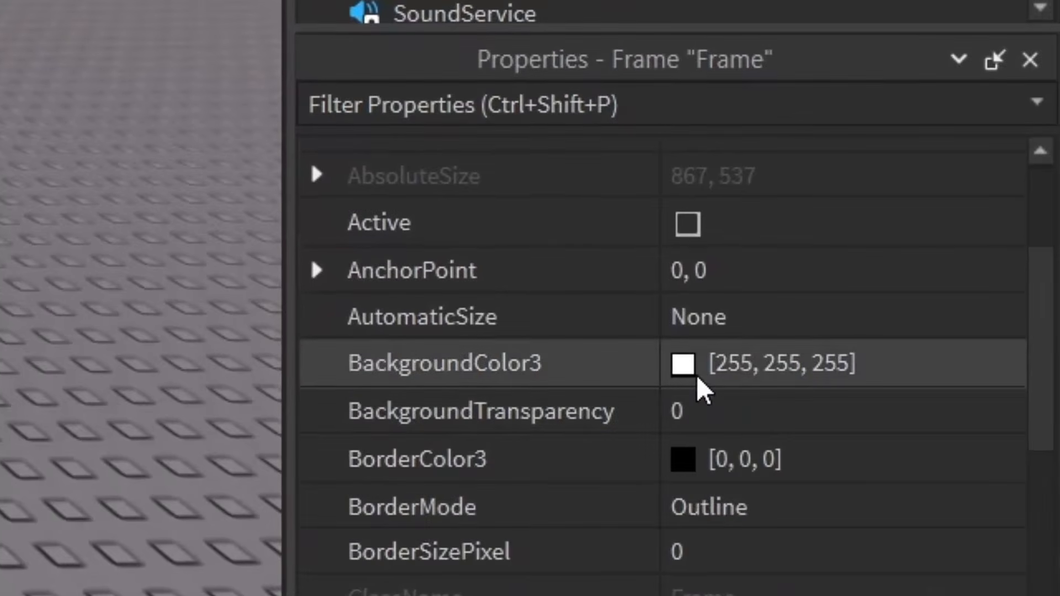
pyautogui.click(687, 371)
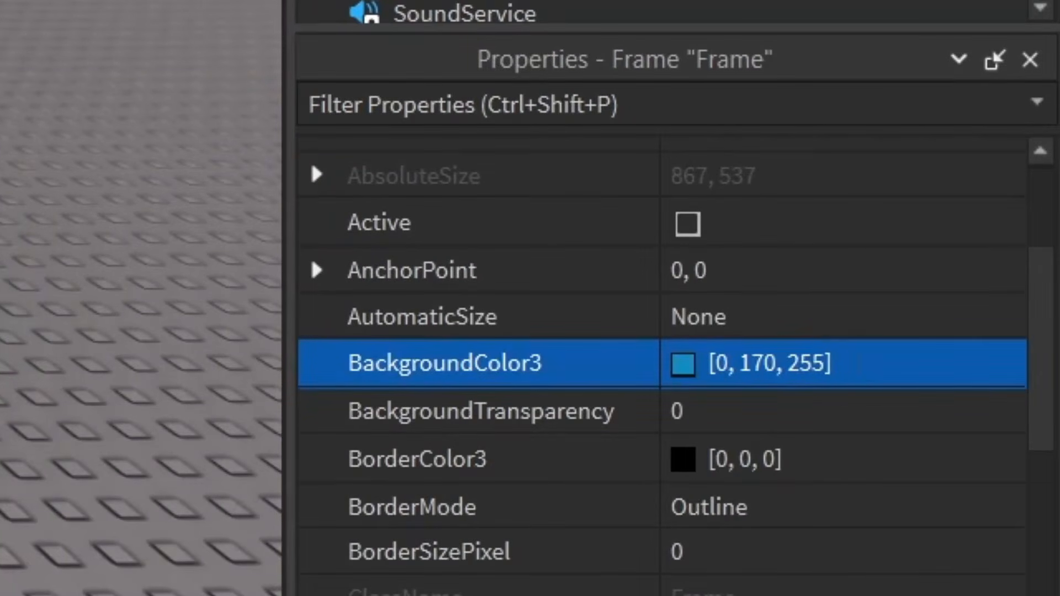
pyautogui.scroll(-3, 872, 392)
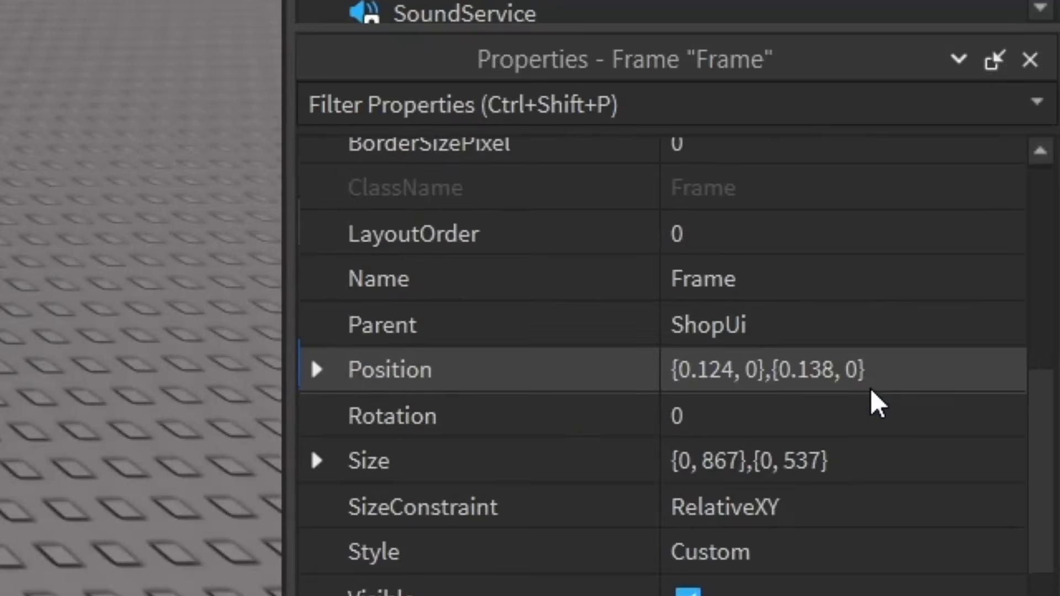
pyautogui.scroll(1, 883, 458)
pyautogui.scroll(5, 889, 469)
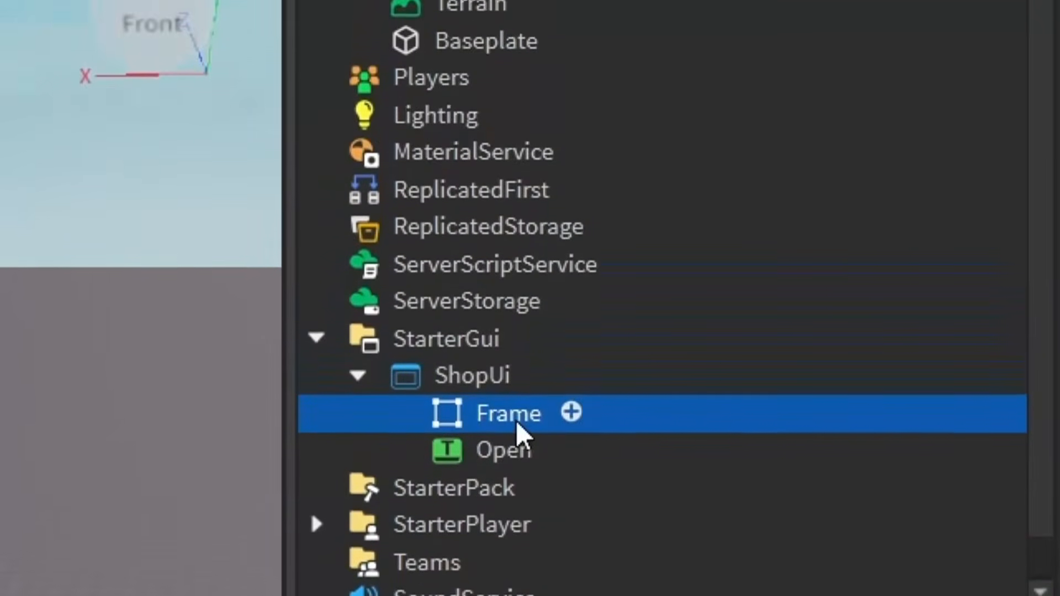
# - Rename the frame inside ShopUi to ShopFrame
pyautogui.press('F2')
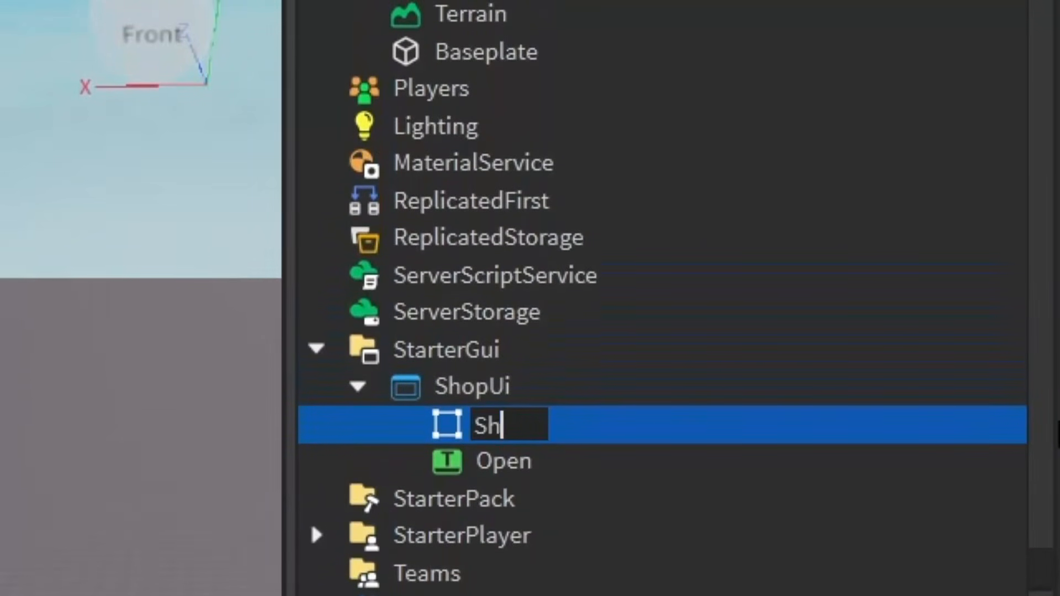
pyautogui.write('ShopFrame')
pyautogui.press('Return')
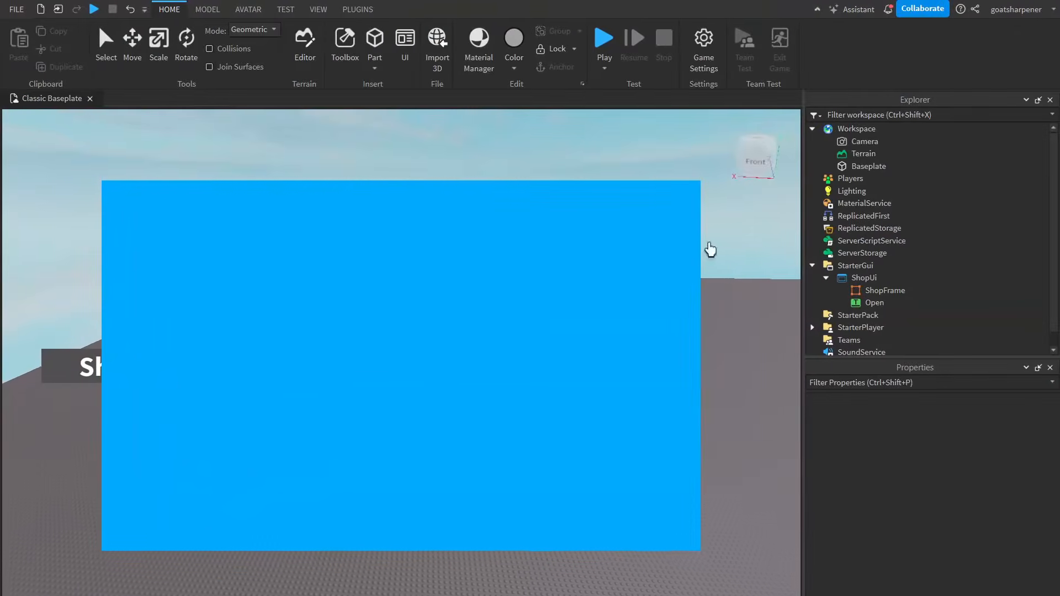
# - Insert a TextButton into ShopFrame
pyautogui.moveTo(710, 250); pyautogui.dragTo(740, 591, button='right')
pyautogui.click(878, 292)
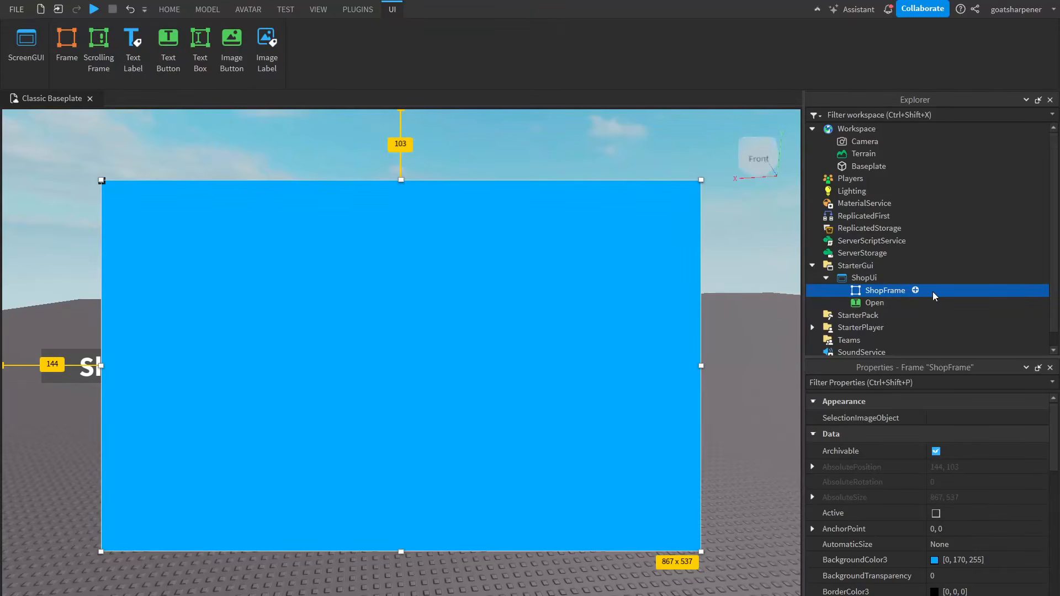
pyautogui.click(915, 290)
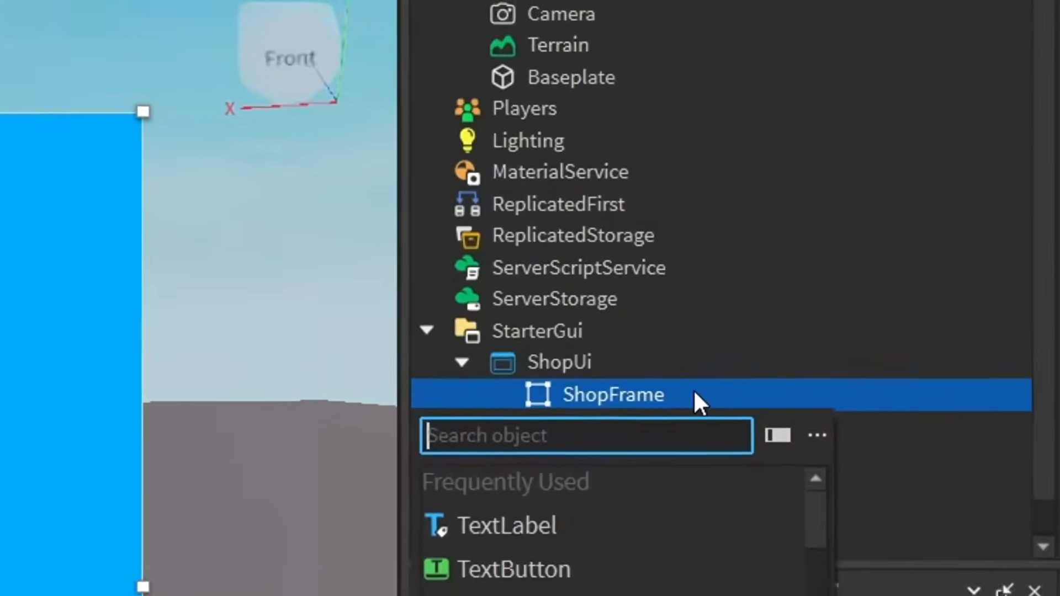
pyautogui.write('tex')
pyautogui.click(590, 504)
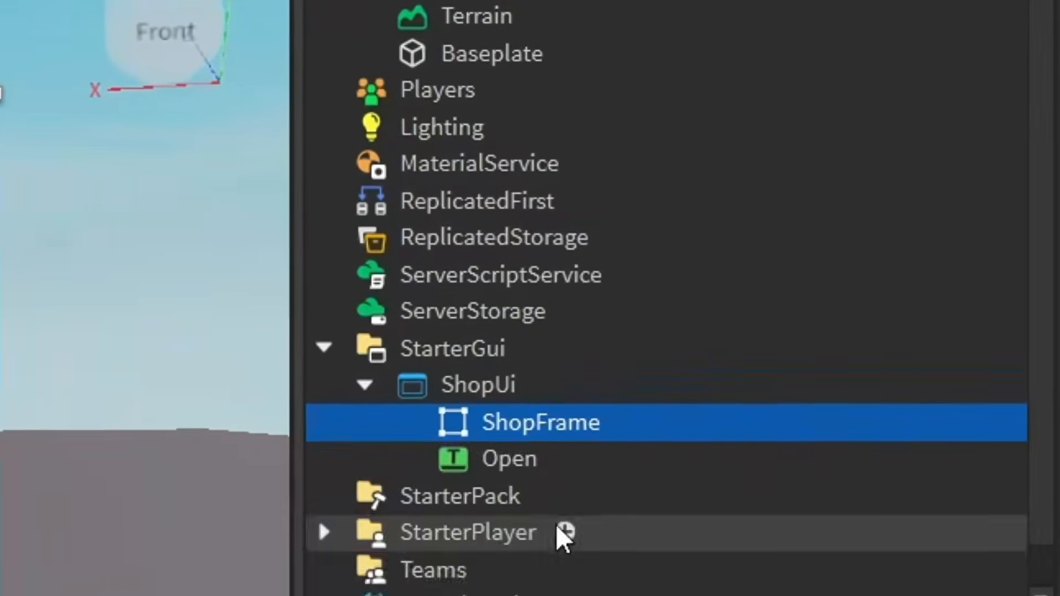
# - Move the new text button to the blue frame's upper-right corner and shrink it to 50 x 50
pyautogui.moveTo(171, 197); pyautogui.dragTo(625, 210)
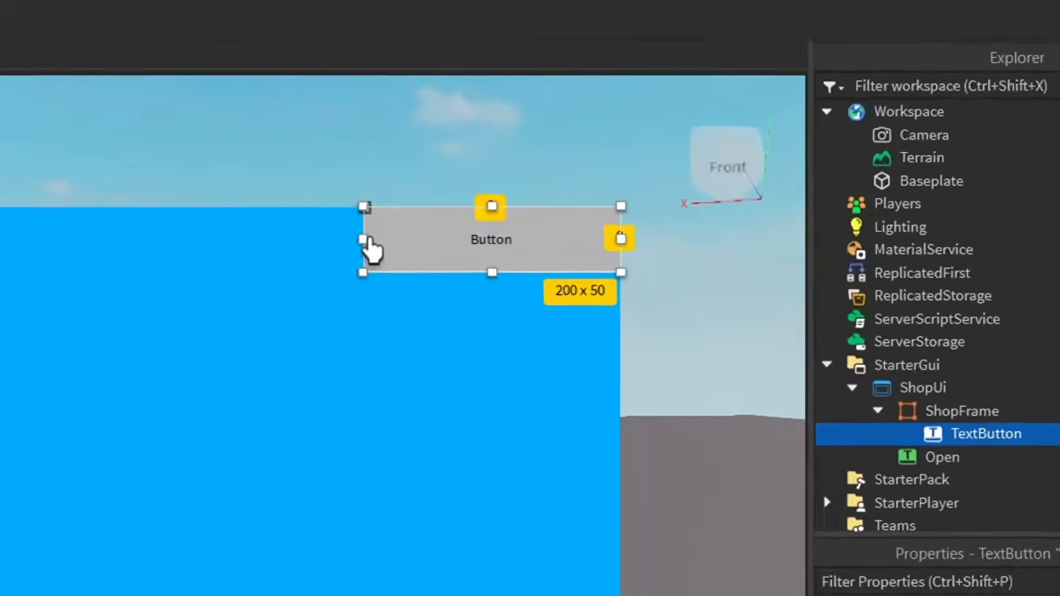
pyautogui.moveTo(561, 198); pyautogui.dragTo(604, 200)
pyautogui.moveTo(286, 280); pyautogui.dragTo(391, 288)
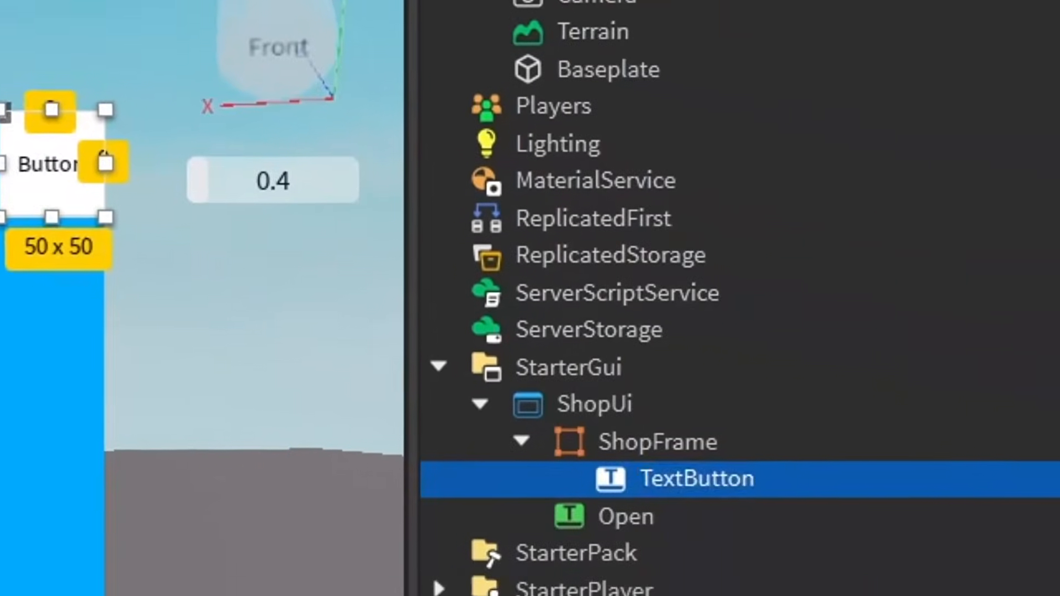
# - Rename the text button to Exit and set its BackgroundColor3 to red [255, 0, 0]
pyautogui.press('F2')
pyautogui.write('Exit')
pyautogui.press('Return')
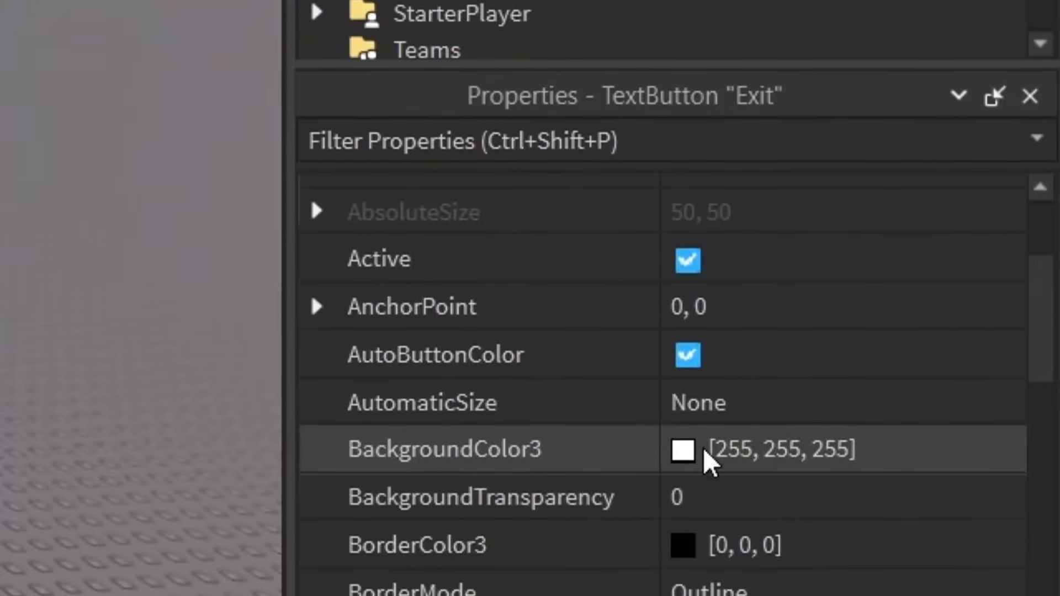
pyautogui.click(707, 460)
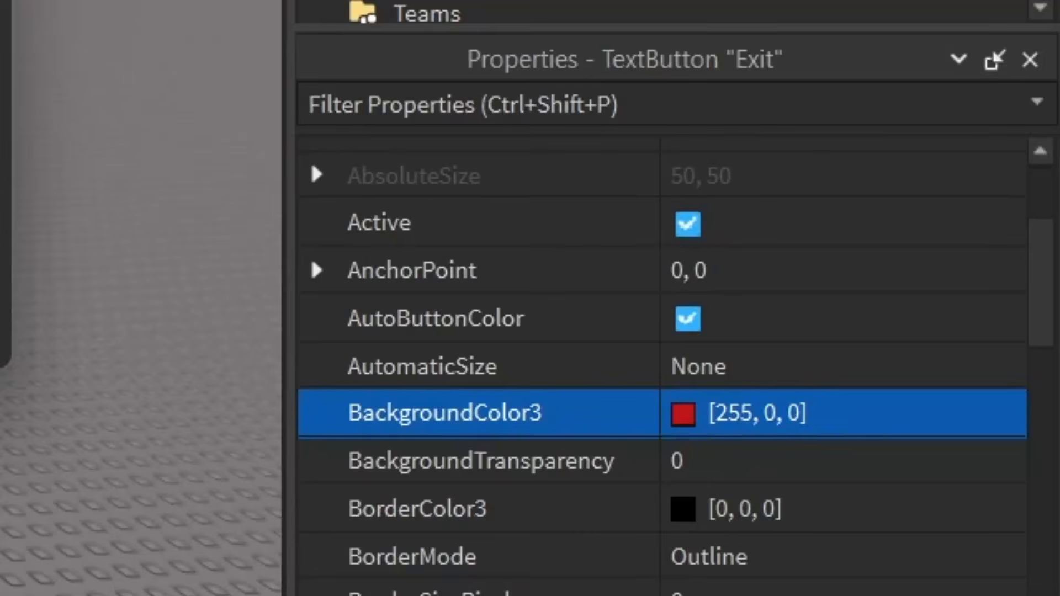
# - Set the Exit button's text to X, with TextColor3 white [255, 255, 255] and bold style
pyautogui.scroll(-10, 878, 552)
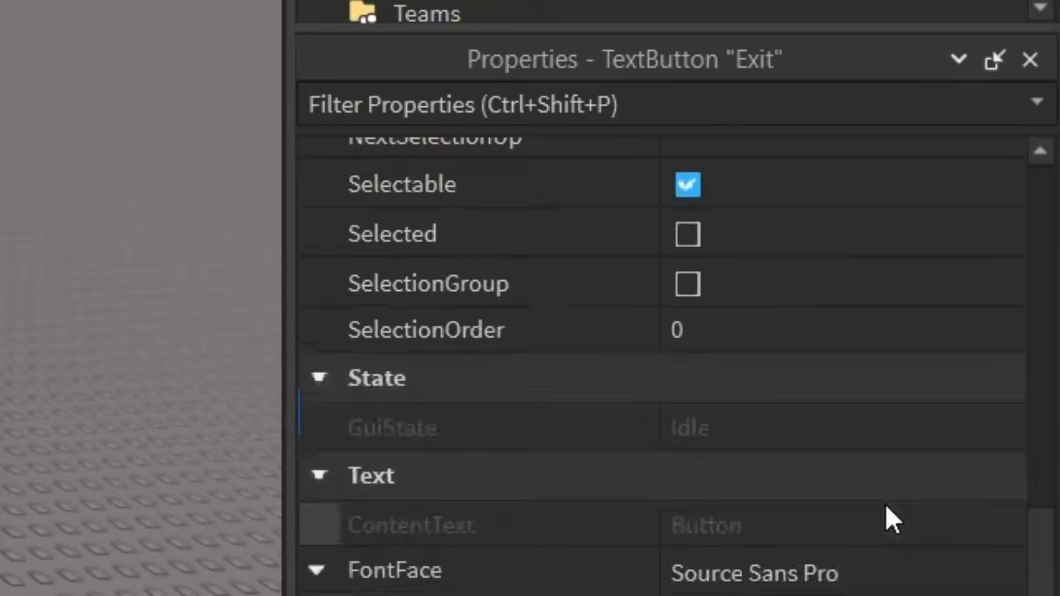
pyautogui.scroll(-5, 886, 505)
pyautogui.click(870, 440)
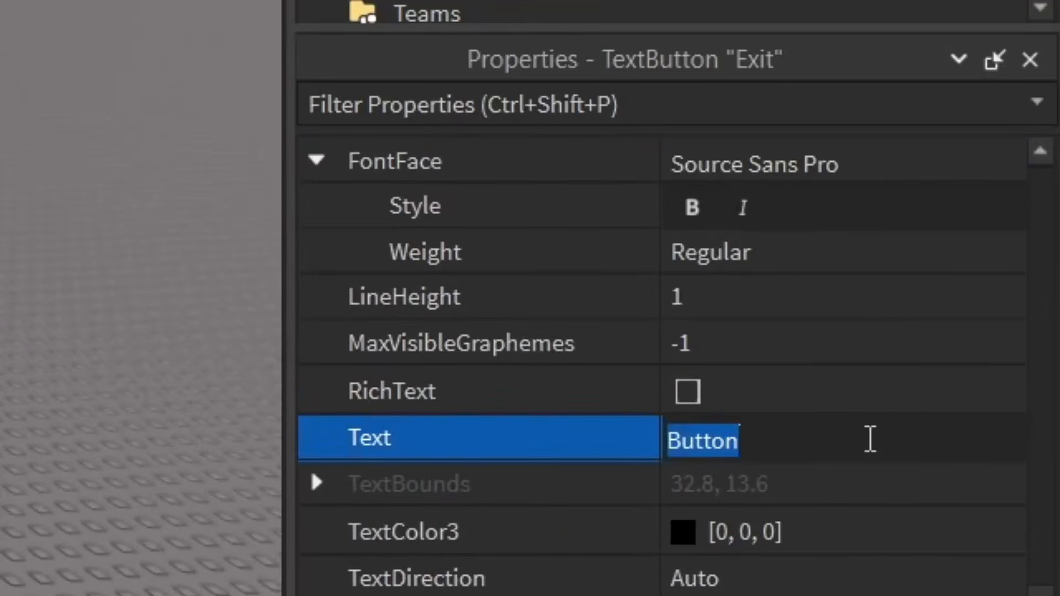
pyautogui.press('Return')
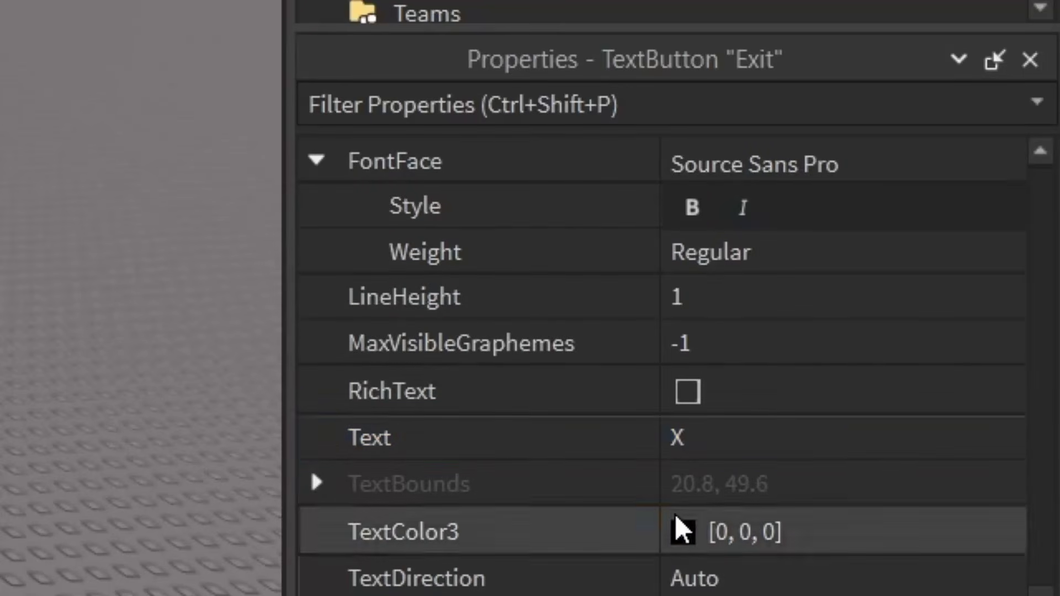
pyautogui.click(674, 527)
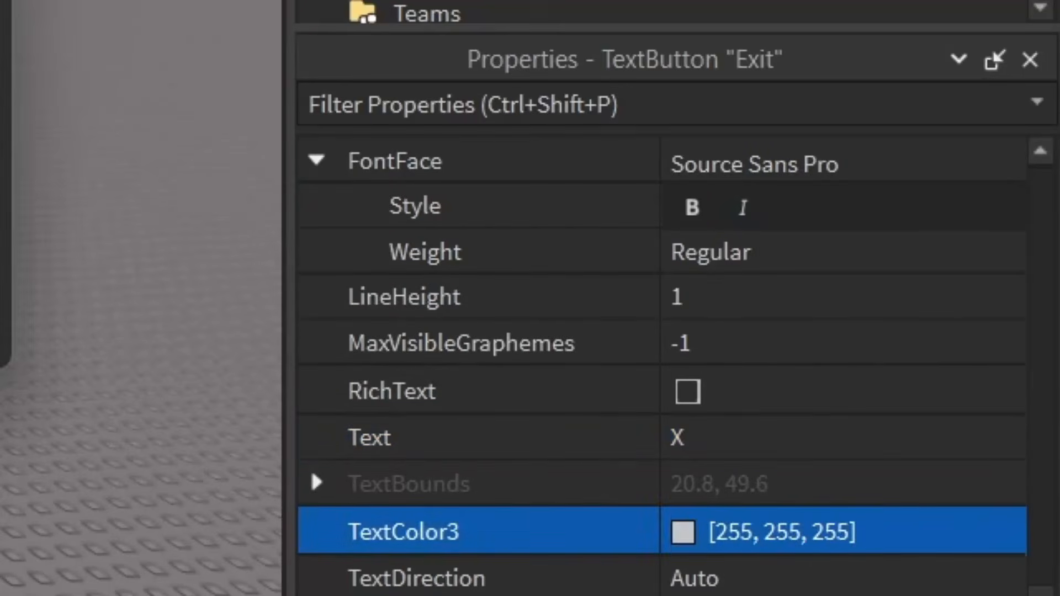
pyautogui.click(695, 214)
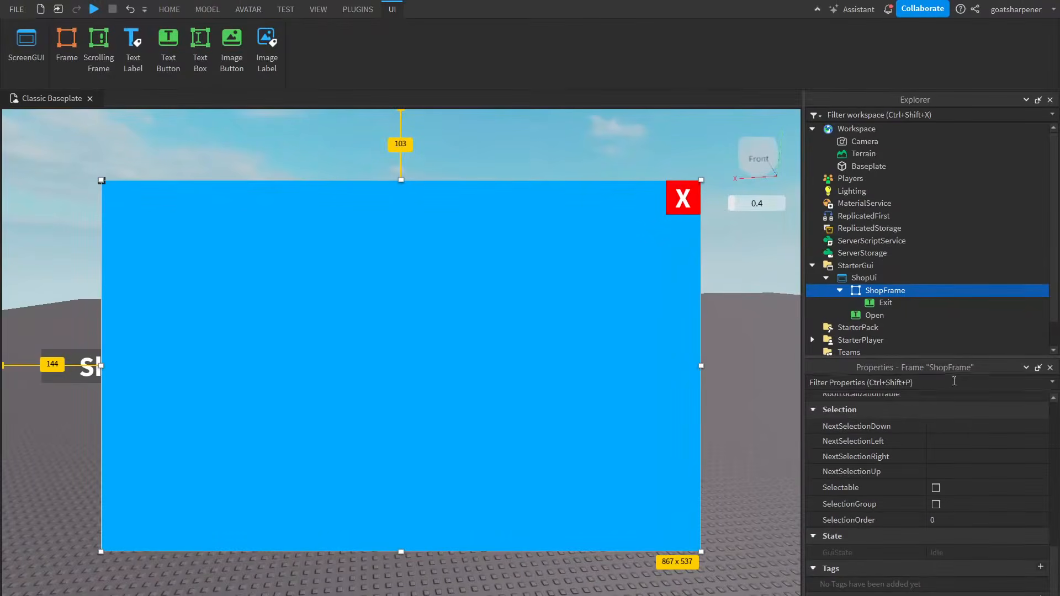
# - Convert ShopFrame's position and size to Scale units with the AutoScale Lite unit conversion
pyautogui.click(882, 304)
pyautogui.click(872, 295)
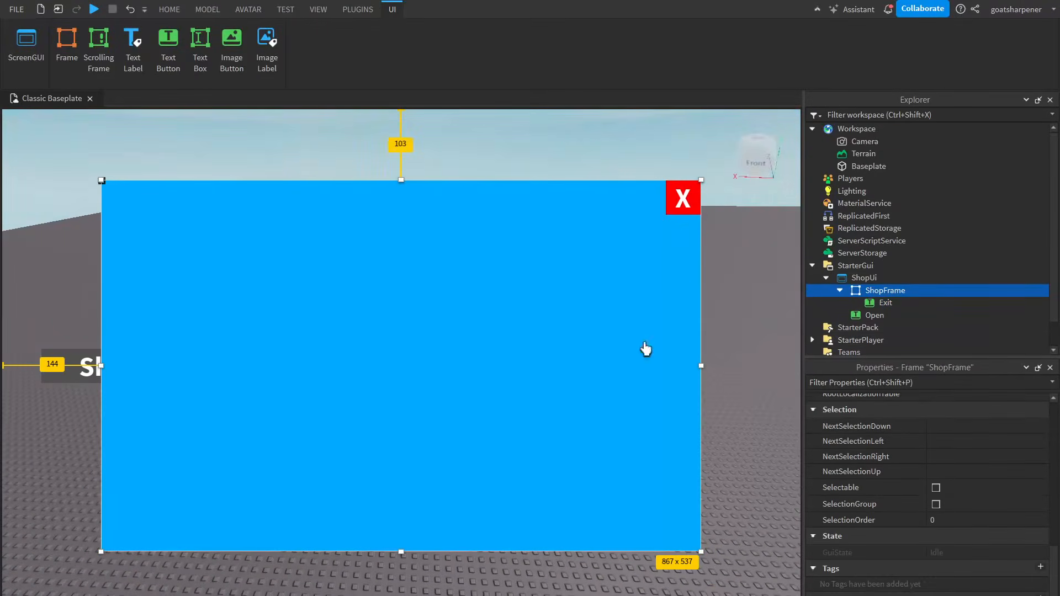
pyautogui.click(354, 10)
pyautogui.click(294, 51)
pyautogui.click(36, 150)
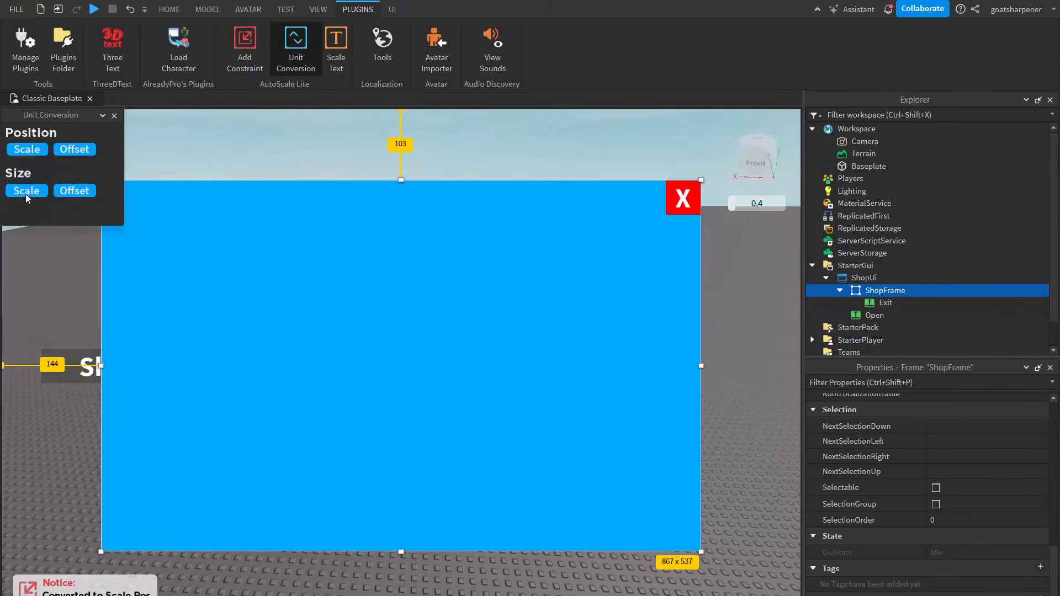
pyautogui.click(24, 194)
pyautogui.click(115, 115)
# - Convert the Exit button's position and size to Scale units with the AutoScale Lite unit conversion
pyautogui.click(878, 302)
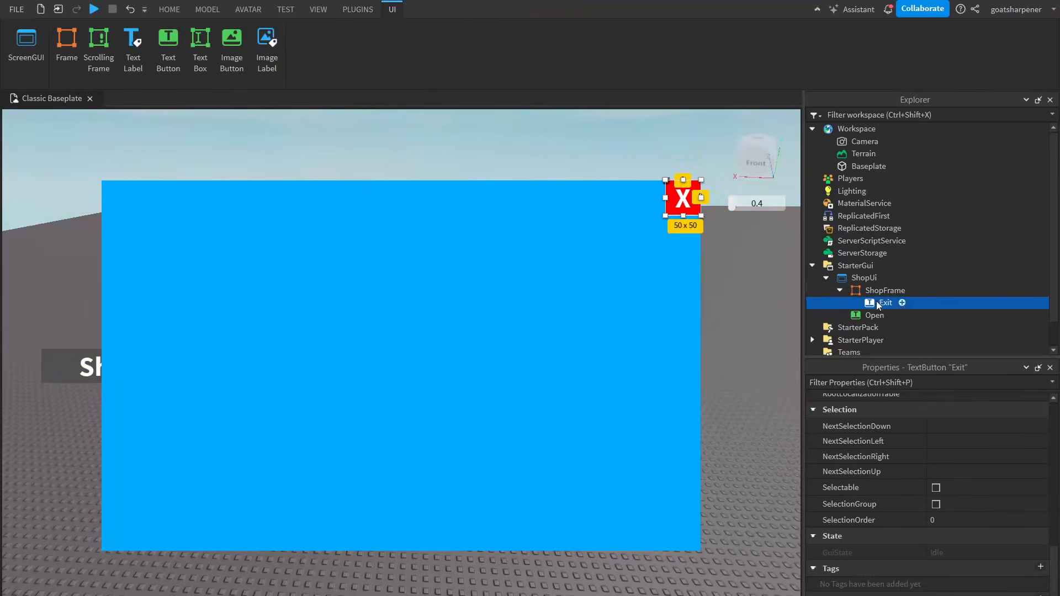
pyautogui.click(359, 10)
pyautogui.click(298, 51)
pyautogui.click(34, 149)
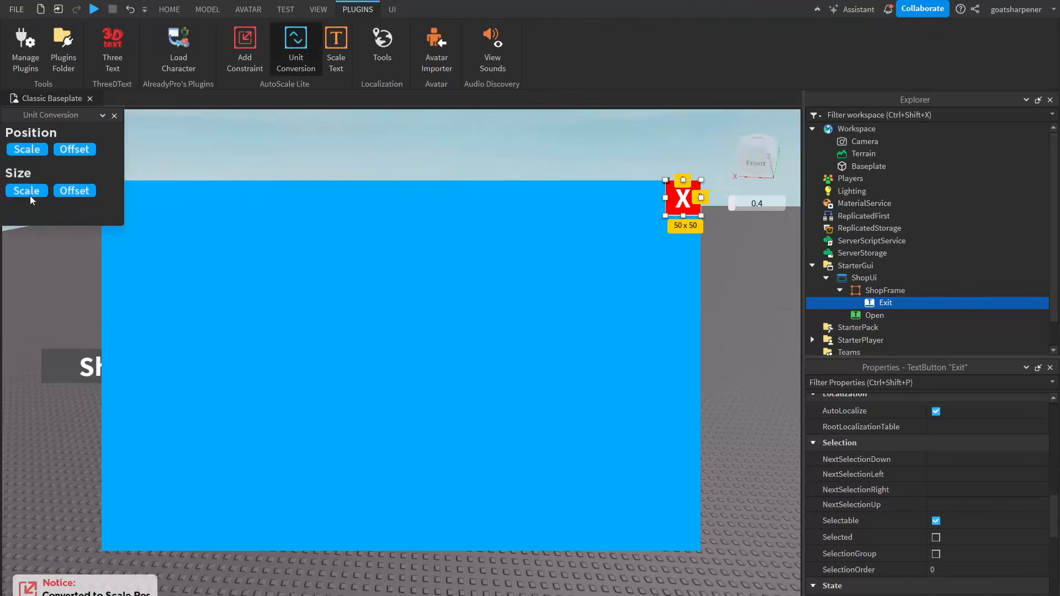
pyautogui.click(31, 194)
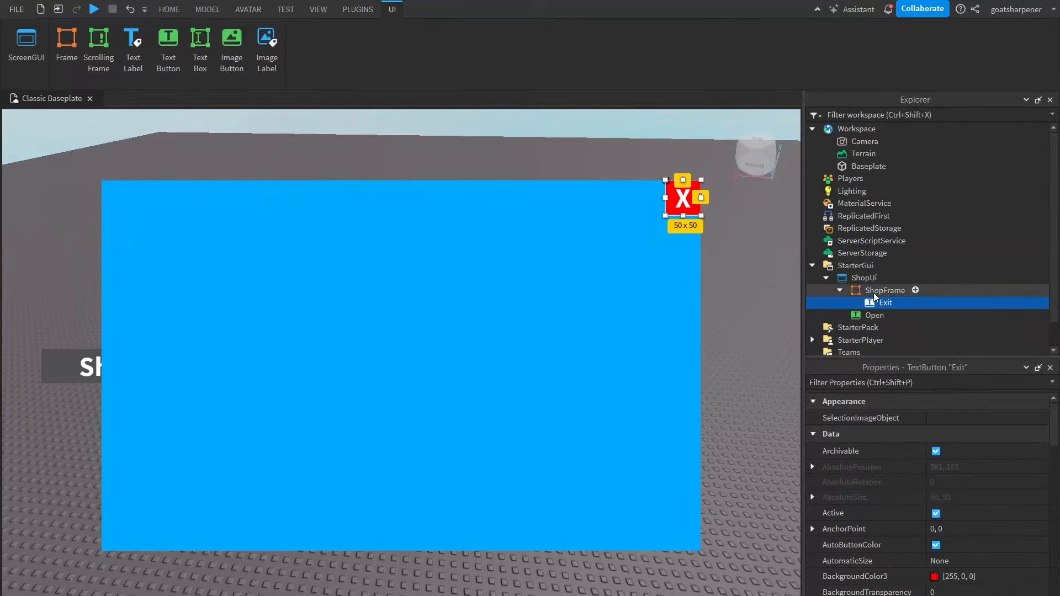
# - Insert a TextLabel into ShopFrame and widen it to 817 x 50 so it reaches the Exit button
pyautogui.click(874, 291)
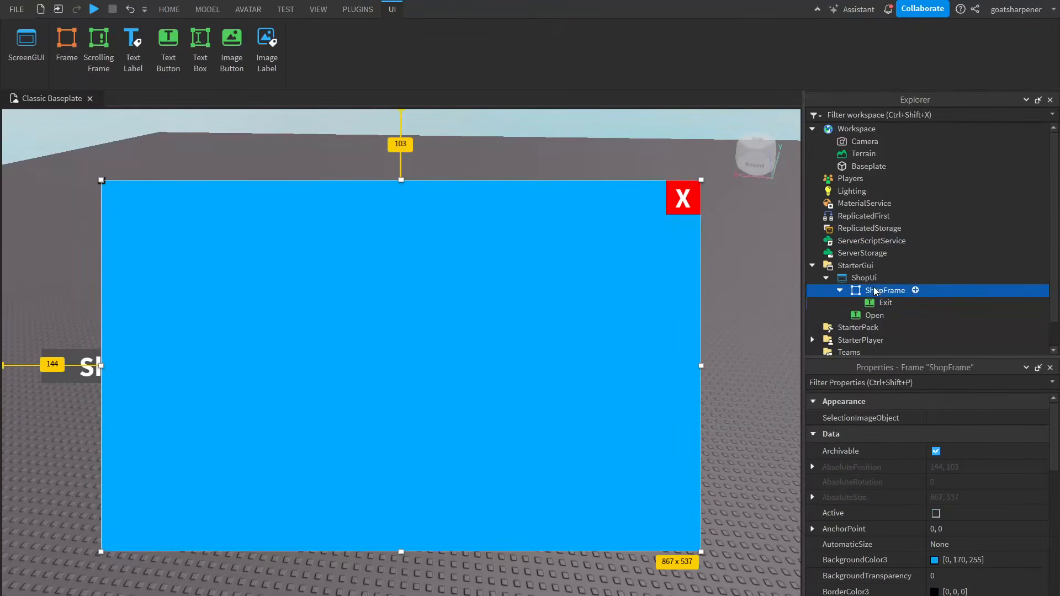
pyautogui.moveTo(746, 402); pyautogui.dragTo(735, 408, button='right')
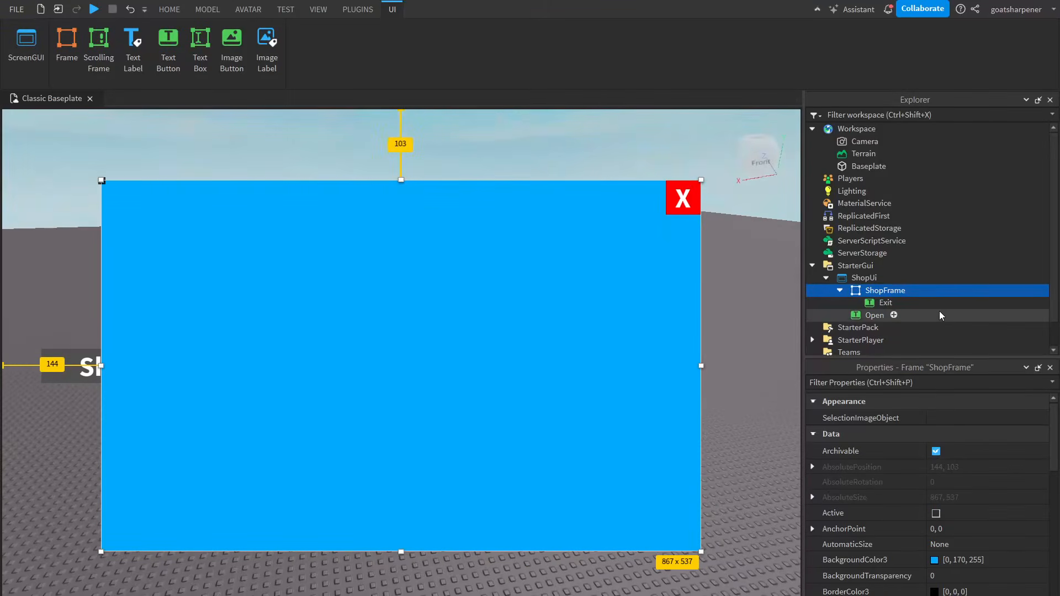
pyautogui.click(915, 290)
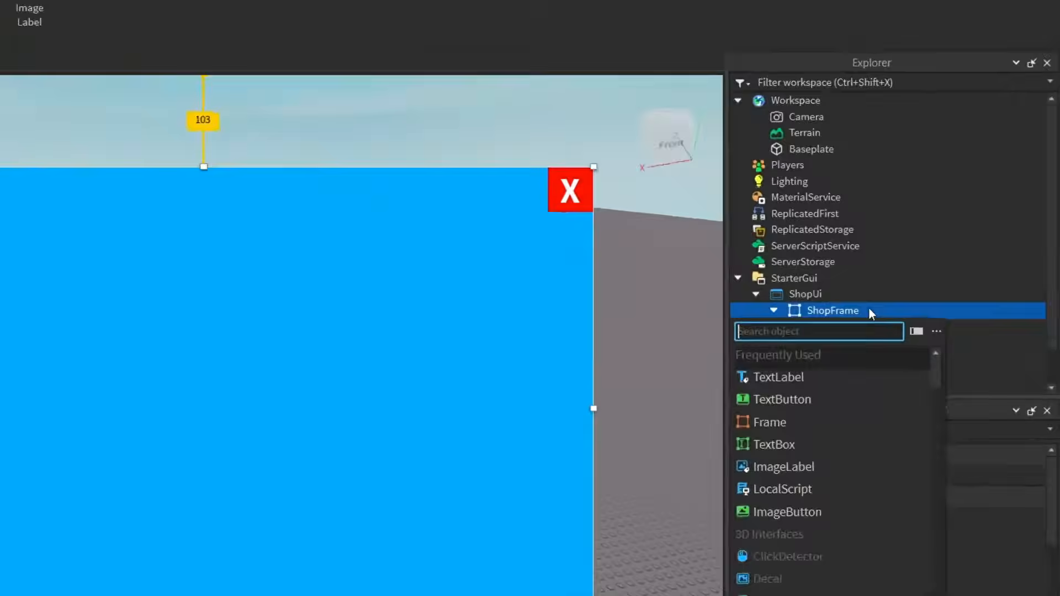
pyautogui.click(839, 344)
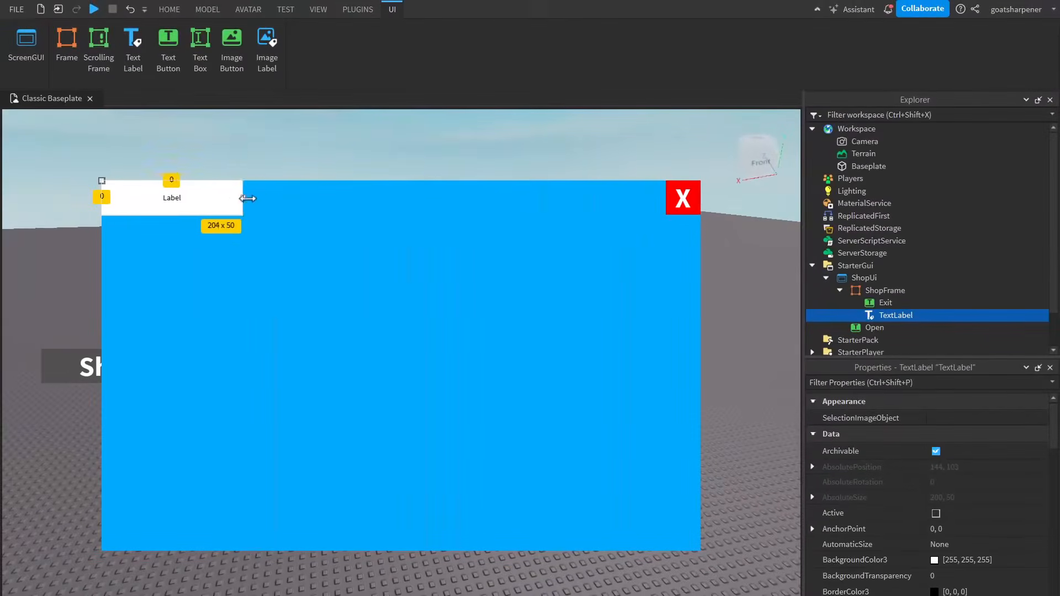
pyautogui.moveTo(239, 198); pyautogui.dragTo(668, 209)
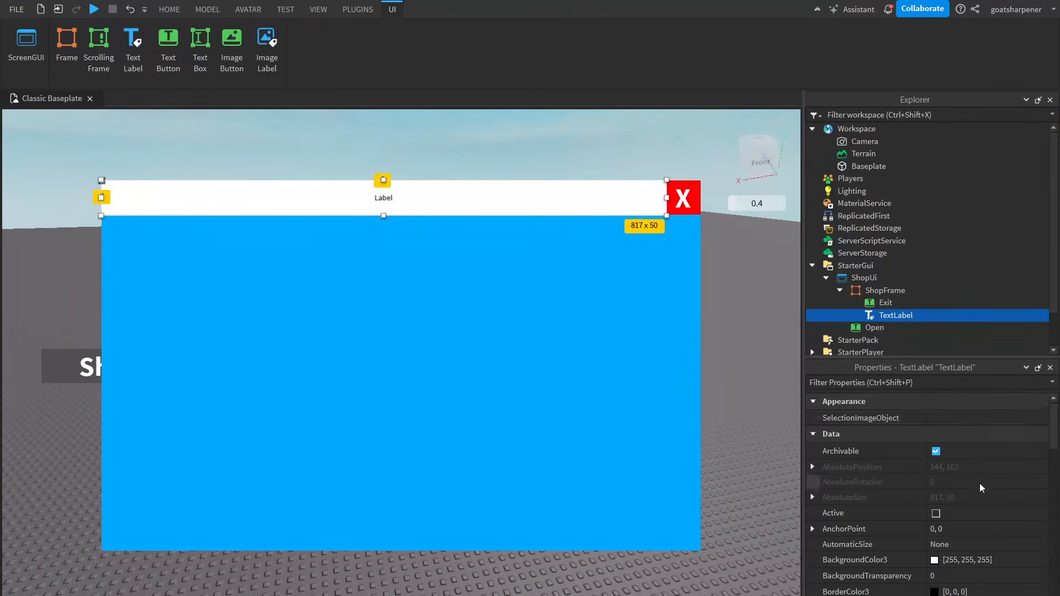
# - Set the text label's BackgroundTransparency to 1
pyautogui.scroll(-1, 980, 486)
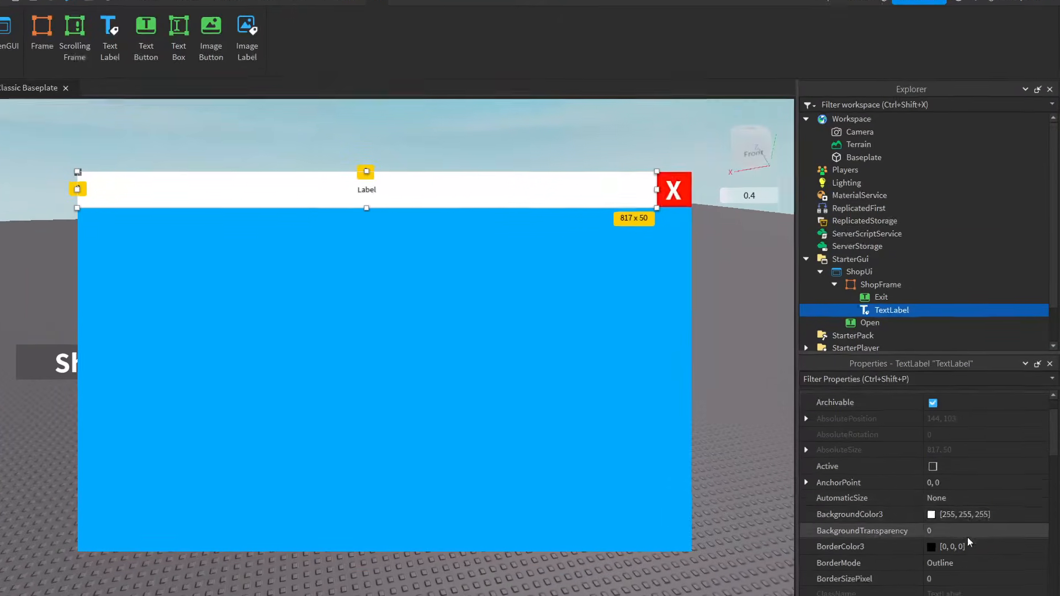
pyautogui.click(967, 532)
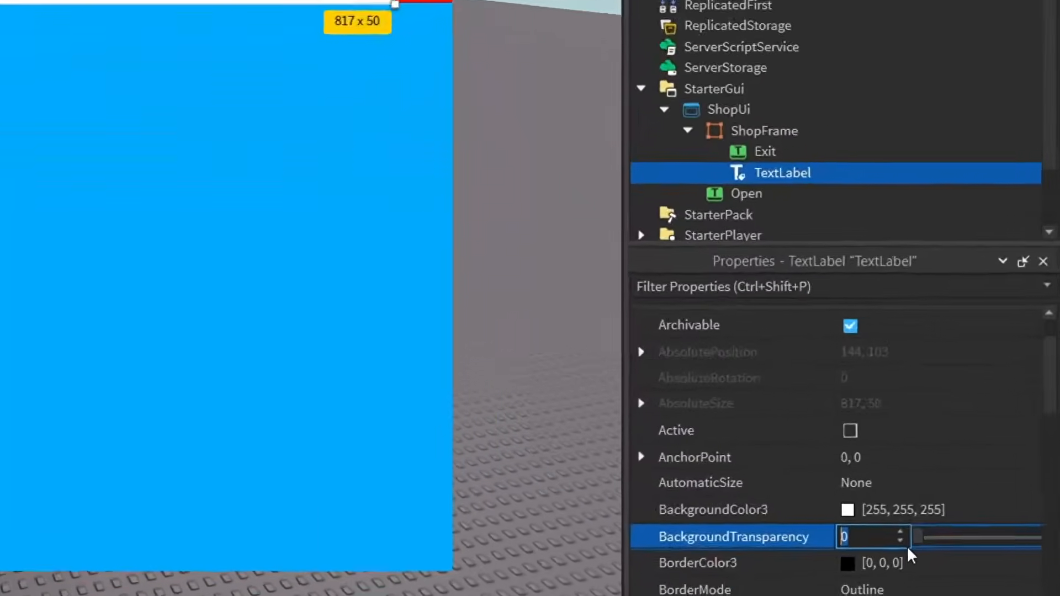
pyautogui.write('1')
pyautogui.press('Return')
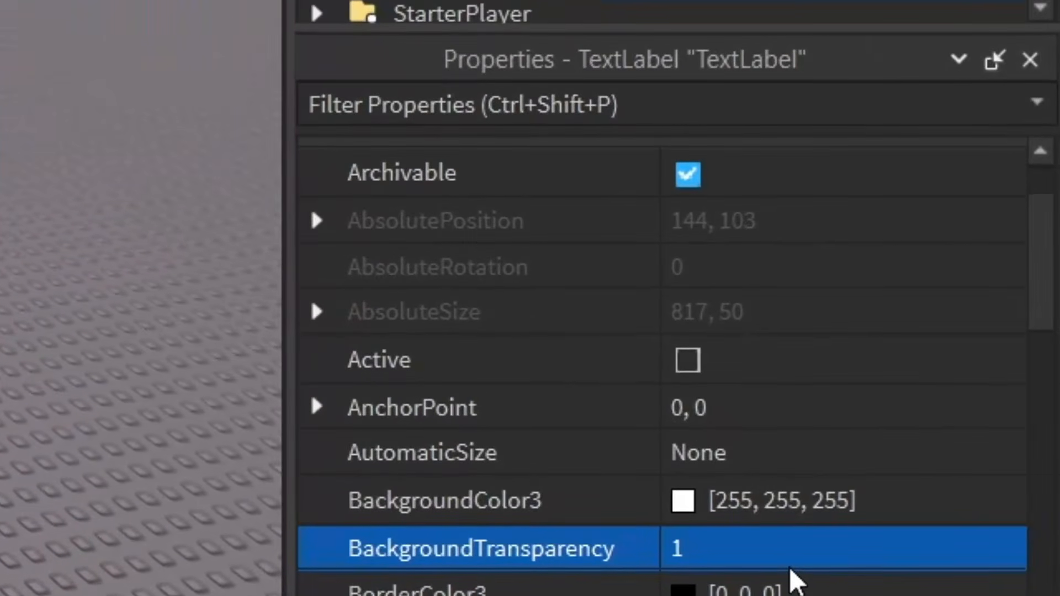
# - Set the text of the label in ShopFrame to Shop
pyautogui.scroll(-7, 803, 555)
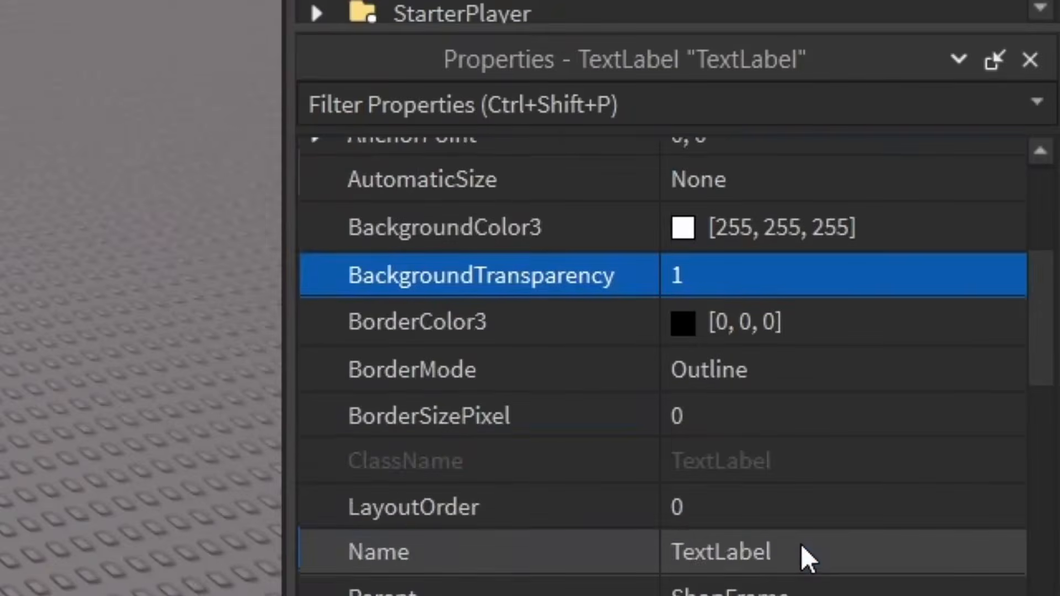
pyautogui.scroll(-6, 804, 552)
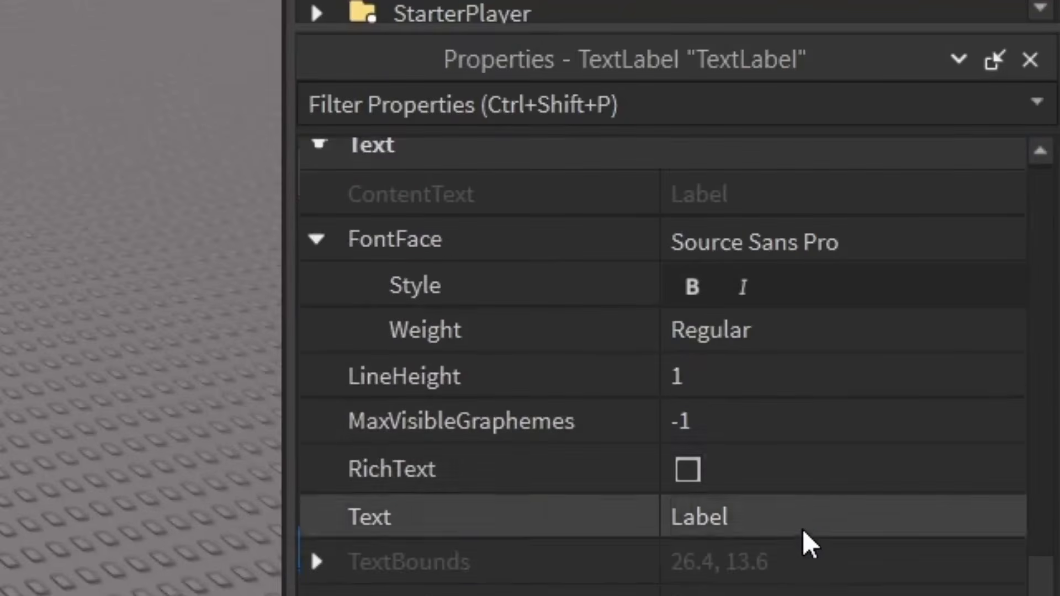
pyautogui.click(823, 518)
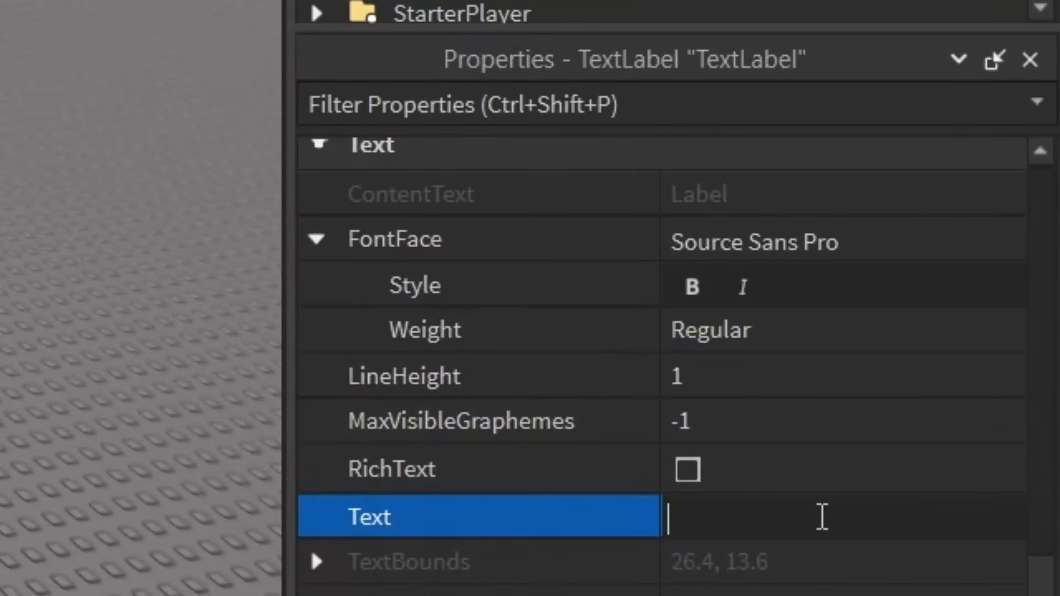
pyautogui.write('Shop')
pyautogui.press('Return')
pyautogui.scroll(-1, 821, 530)
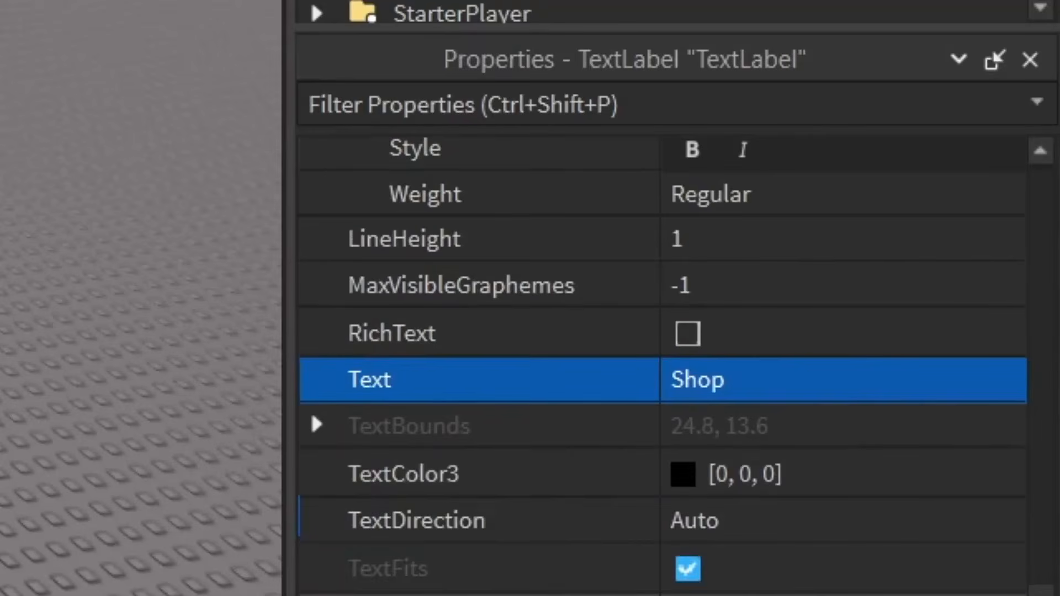
# - Set the Shop label's font to bold Kalam and extend the label downward to about 817 x 99
pyautogui.scroll(1, 583, 263)
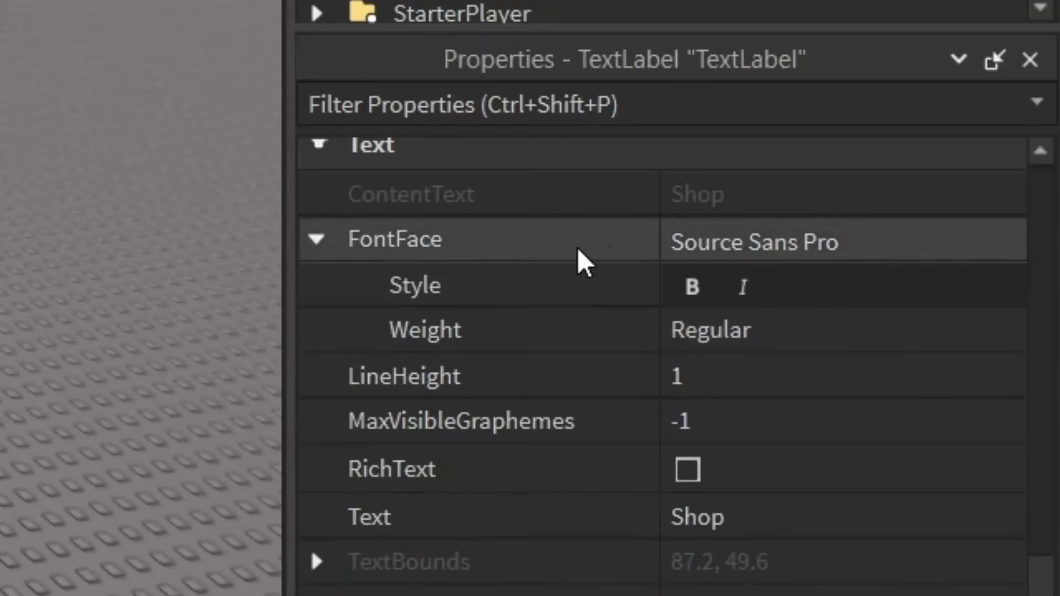
pyautogui.click(692, 287)
pyautogui.click(938, 268)
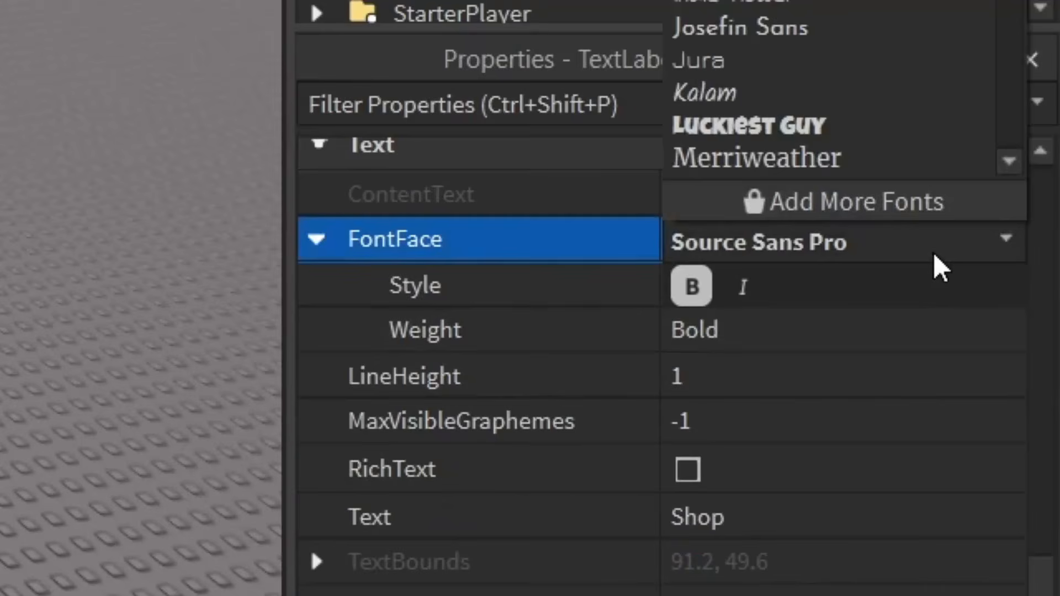
pyautogui.click(734, 100)
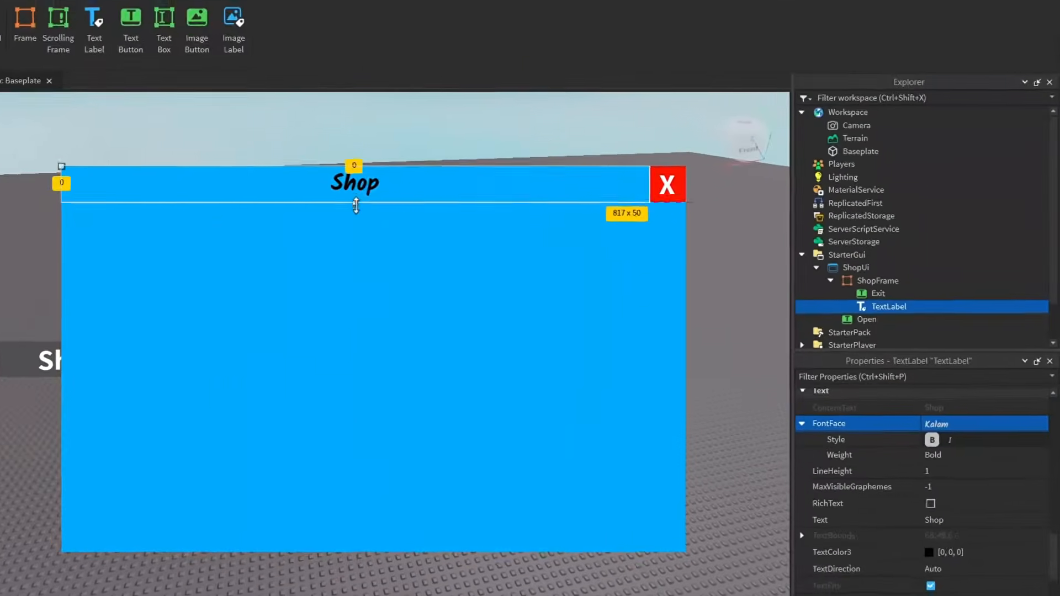
pyautogui.moveTo(383, 216); pyautogui.dragTo(398, 249)
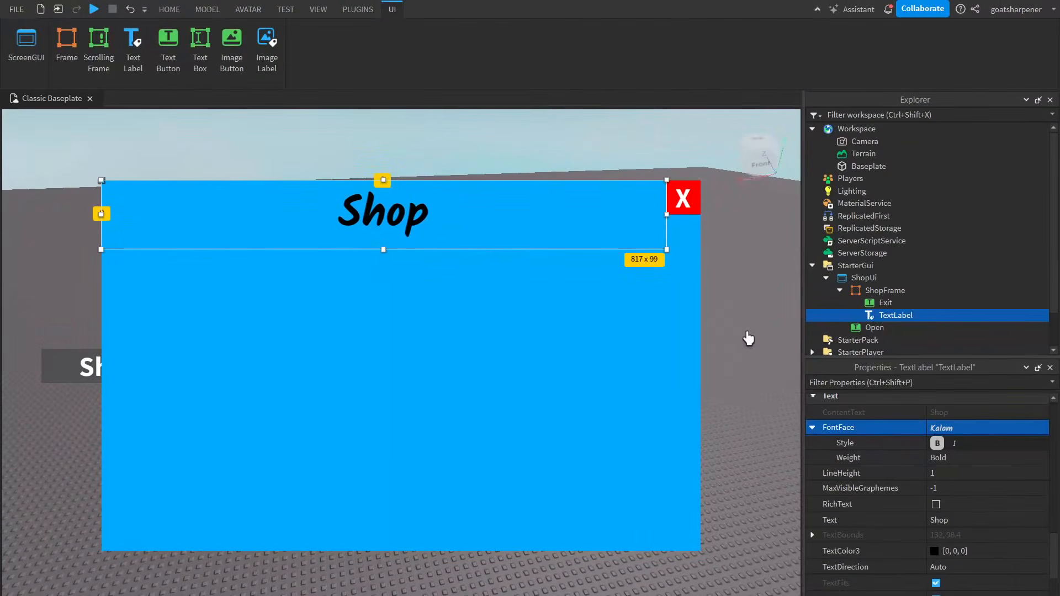
pyautogui.click(747, 334)
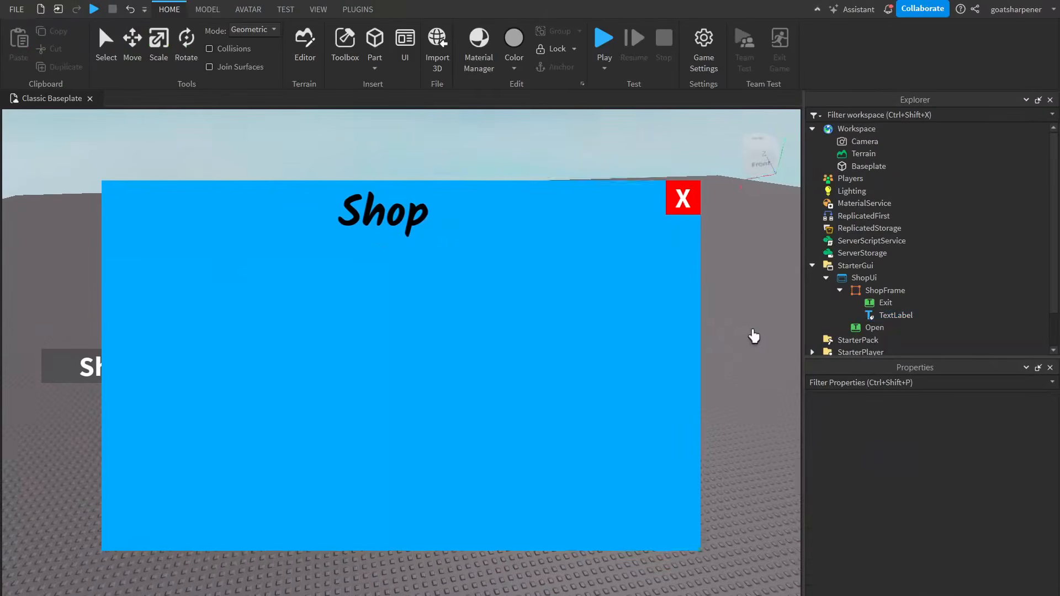
# - Rename the TextLabel inside ShopFrame to Title
pyautogui.doubleClick(896, 315)
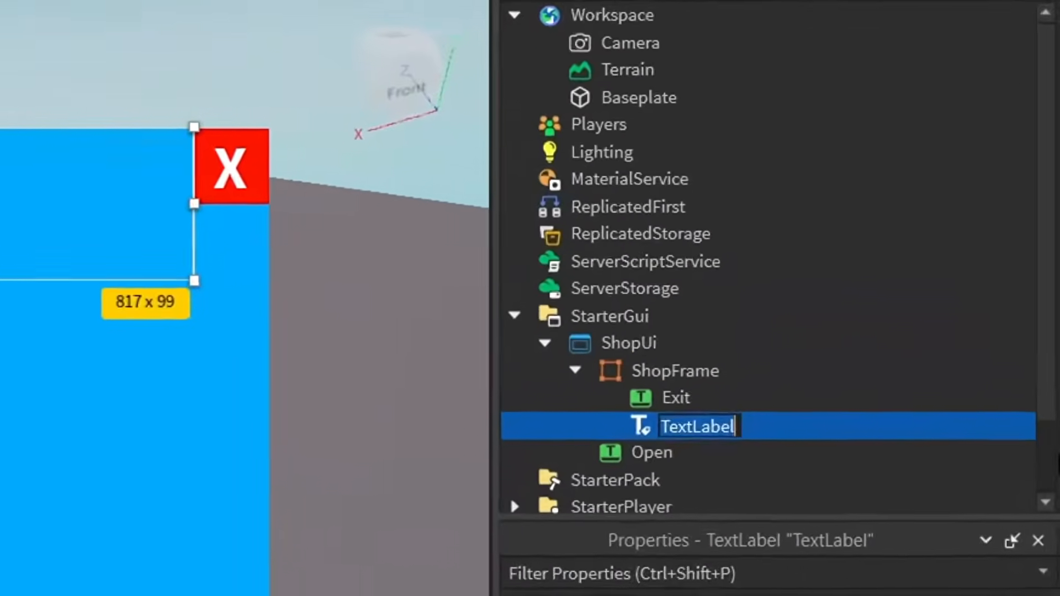
pyautogui.press('BackSpace')
pyautogui.write('Title')
pyautogui.press('Return')
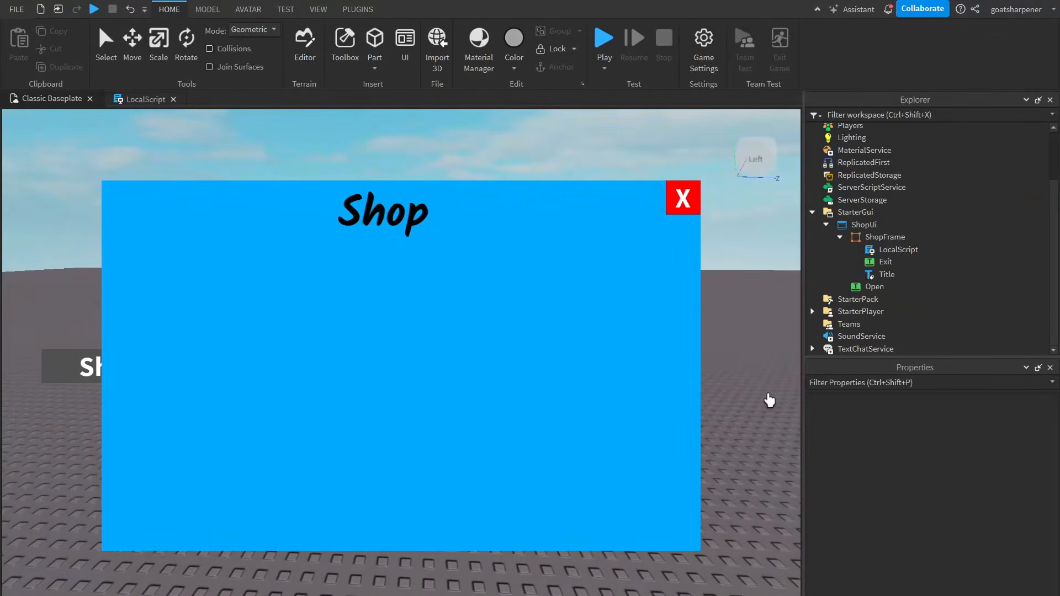
# - Preview the ways to open the shop in play mode: the Shop button, the Rig's E prompt and the round floor pad
pyautogui.moveTo(770, 399); pyautogui.dragTo(769, 400, button='right')
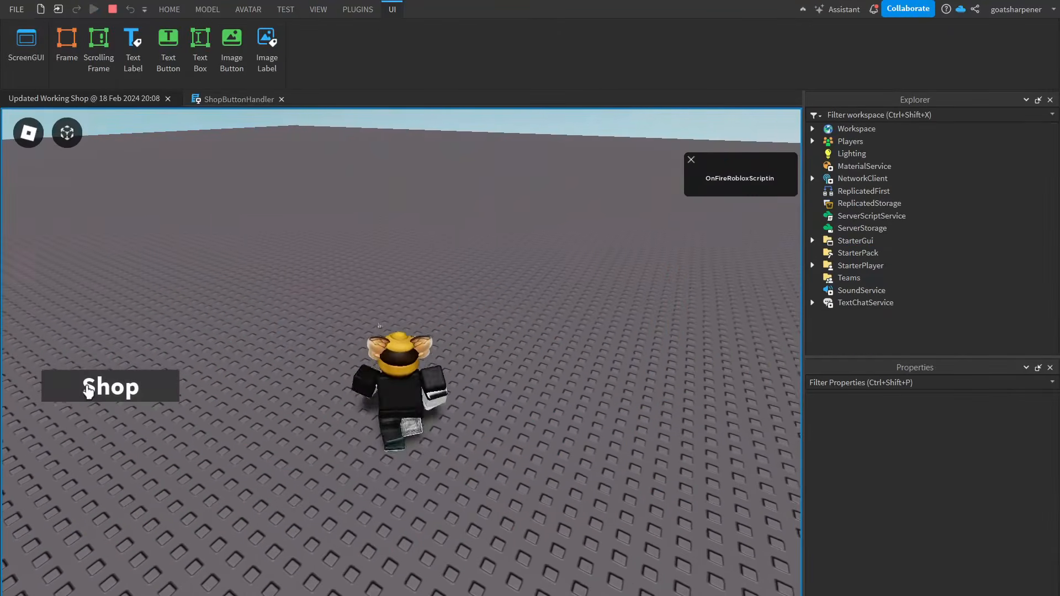
pyautogui.click(88, 391)
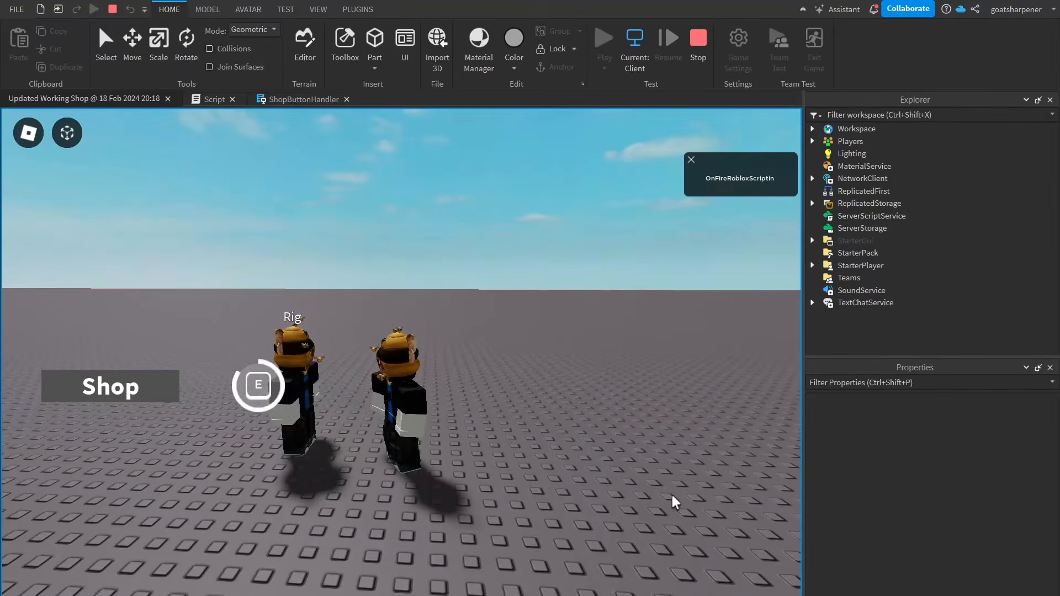
pyautogui.press('e')
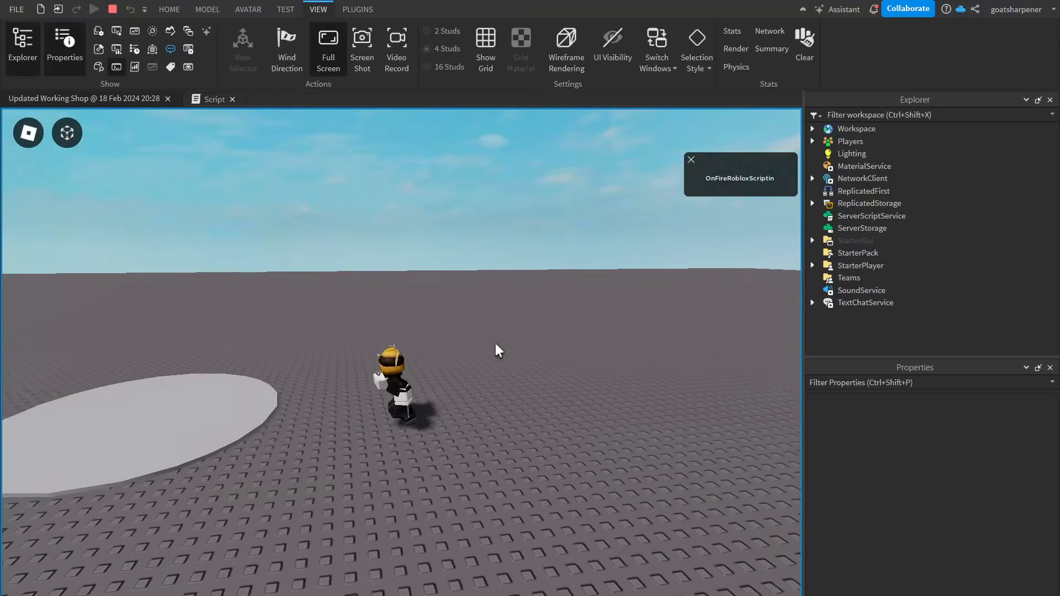
pyautogui.press('a')
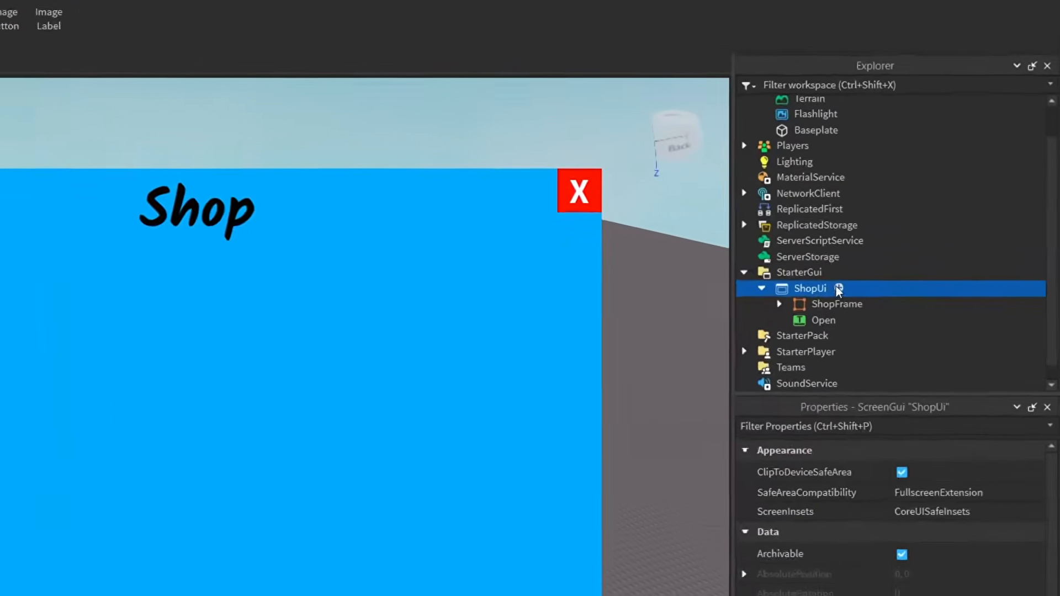
# - Insert a LocalScript into ShopUi and name it ShopButtonHandler
pyautogui.click(838, 288)
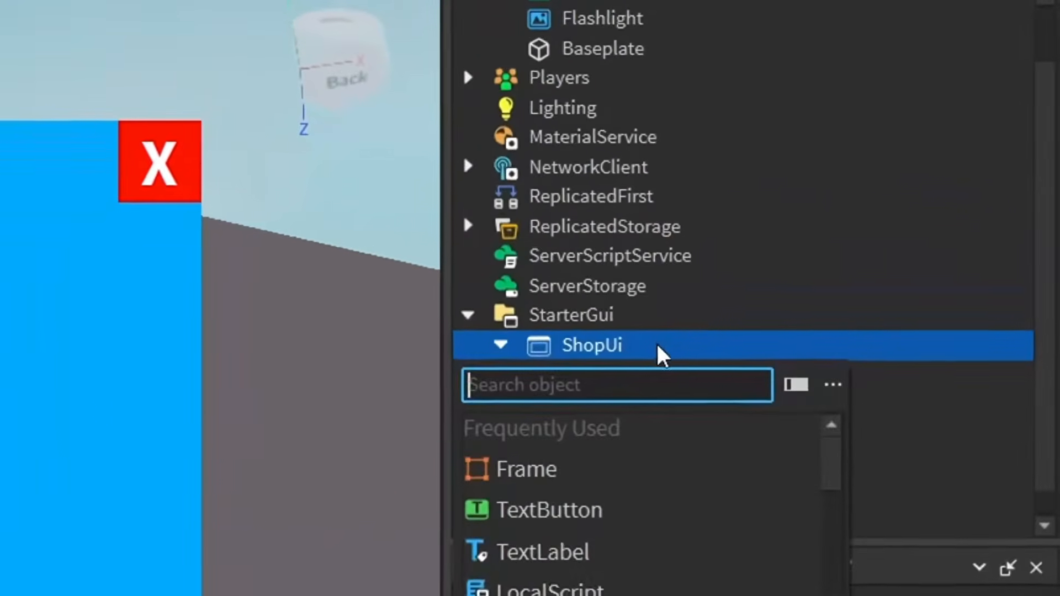
pyautogui.click(594, 595)
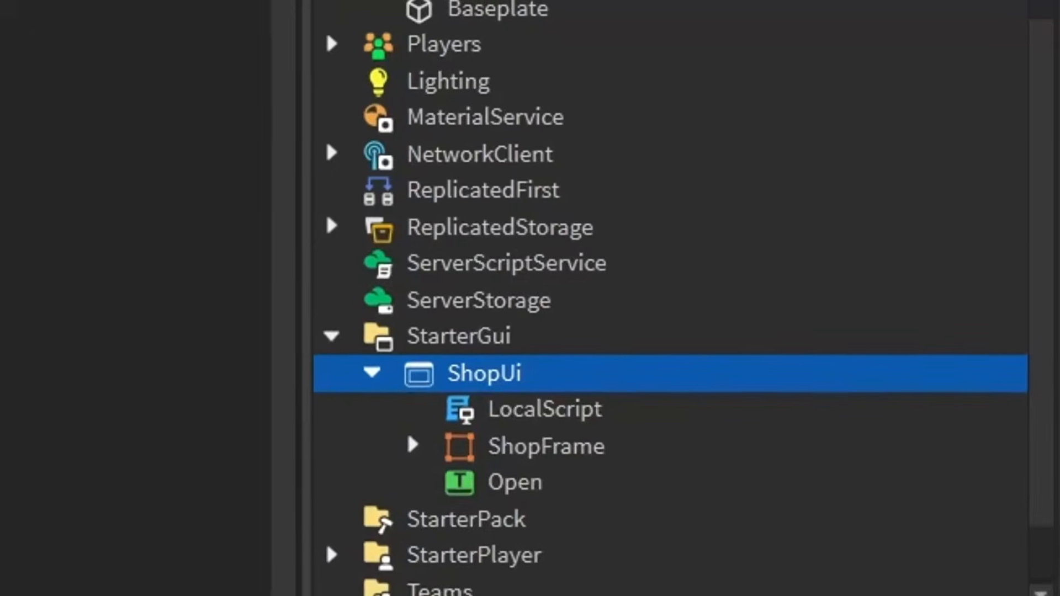
pyautogui.write('Shop')
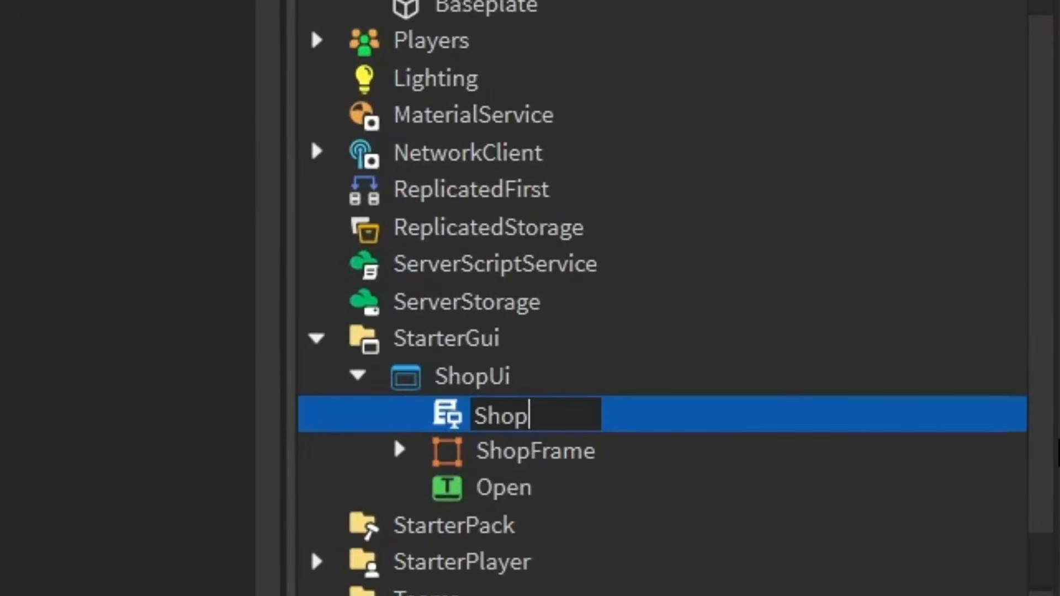
pyautogui.write('ButtonHandler')
pyautogui.press('Return')
# - Replace the default code in ShopButtonHandler with the comment --//Variables
pyautogui.hotkey('ctrl', 'a')
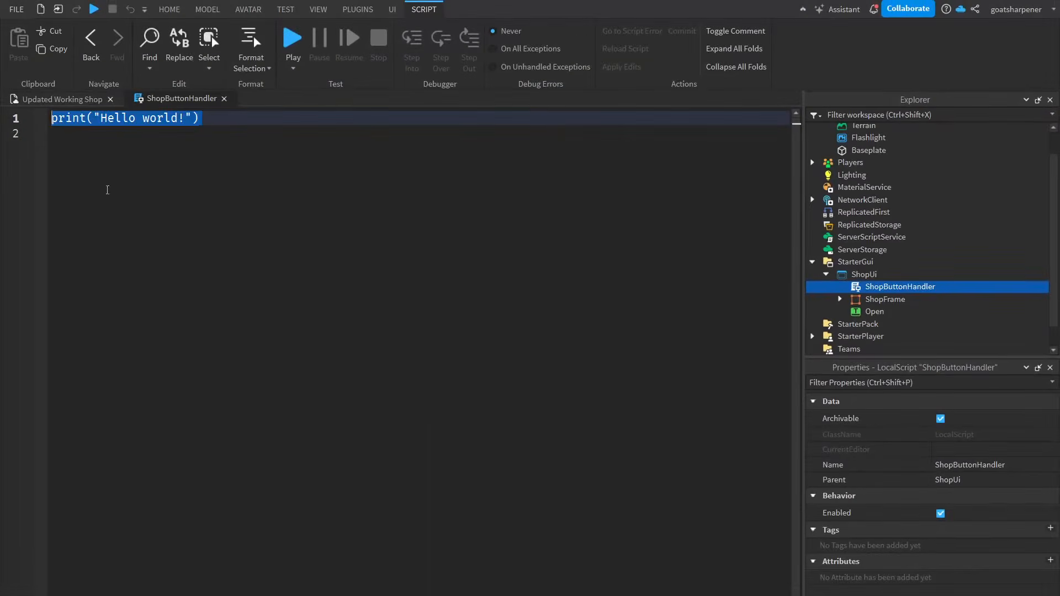
pyautogui.press('BackSpace')
pyautogui.keyDown('ctrl'); pyautogui.scroll(3, 290, 222); pyautogui.keyUp('ctrl')
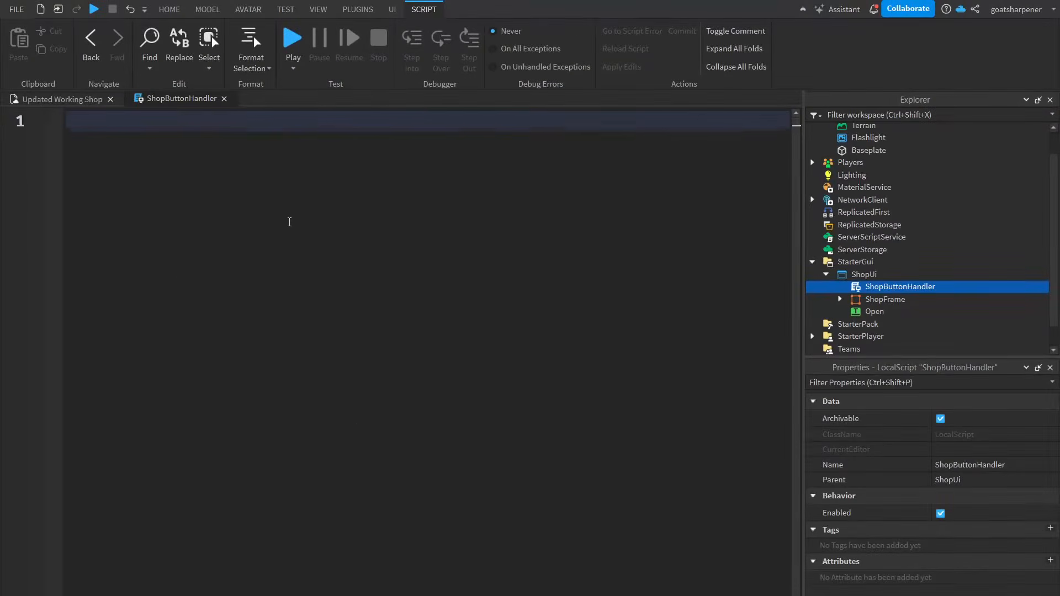
pyautogui.write('--//')
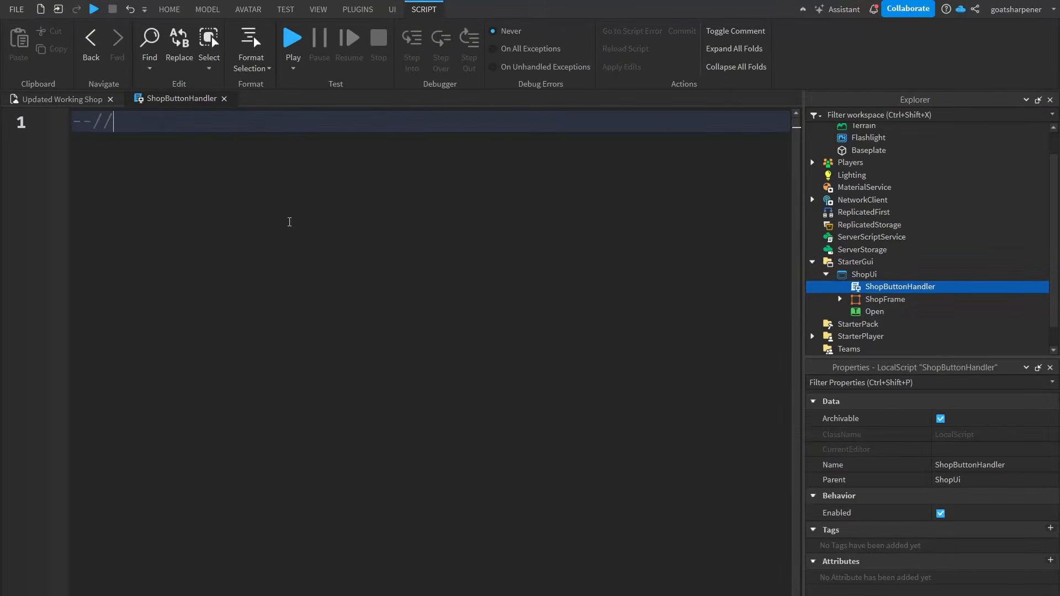
pyautogui.write('Variables')
pyautogui.press('Return')
# - Declare the local variable shop as script.Parent.ShopFrame below the Variables comment
pyautogui.write('local shop = script.P')
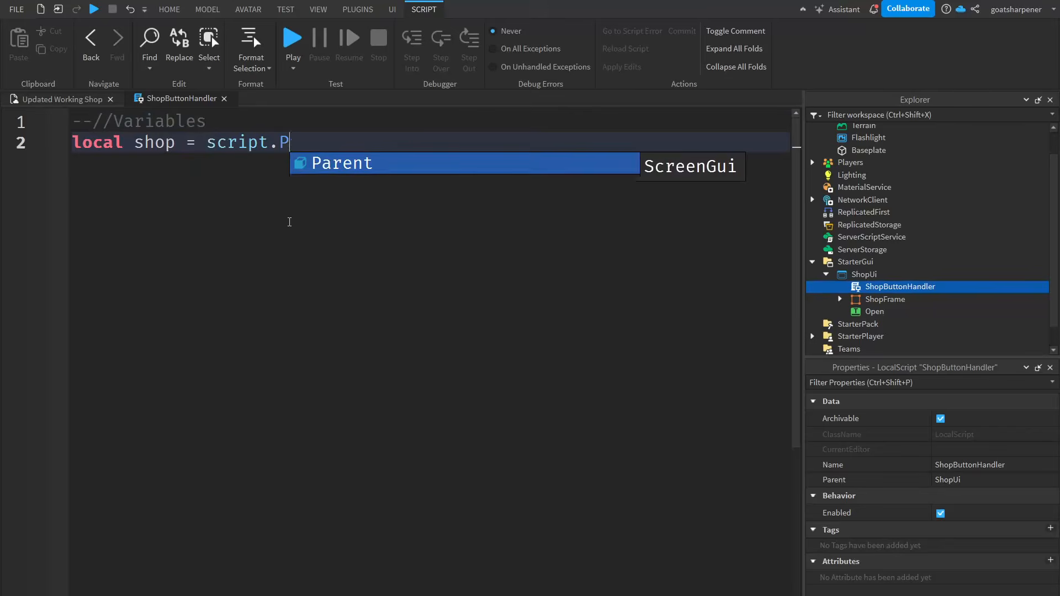
pyautogui.press('Tab')
pyautogui.write('.')
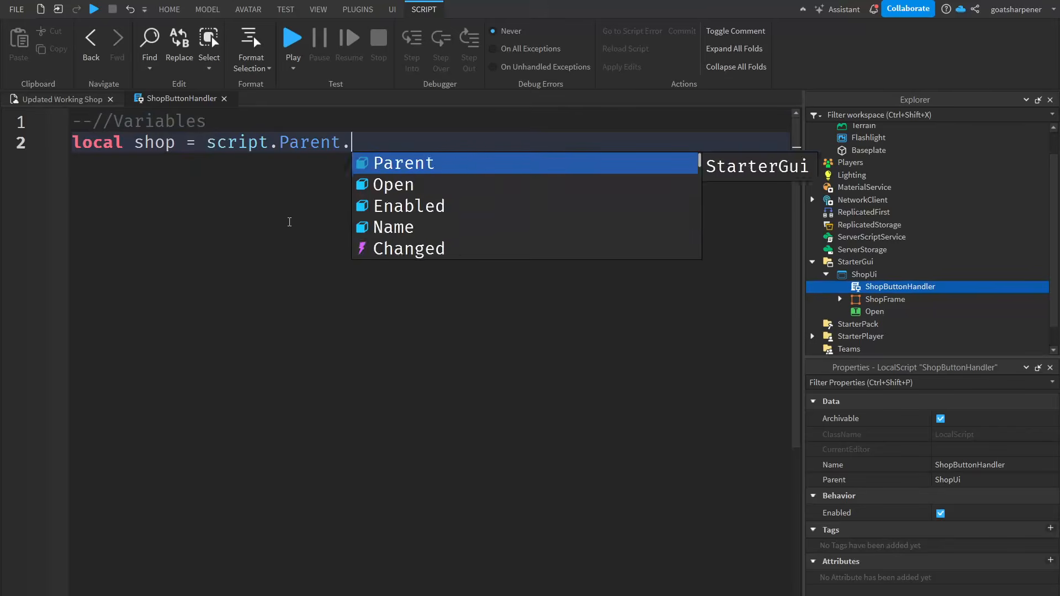
pyautogui.write('Sho')
pyautogui.press('Tab')
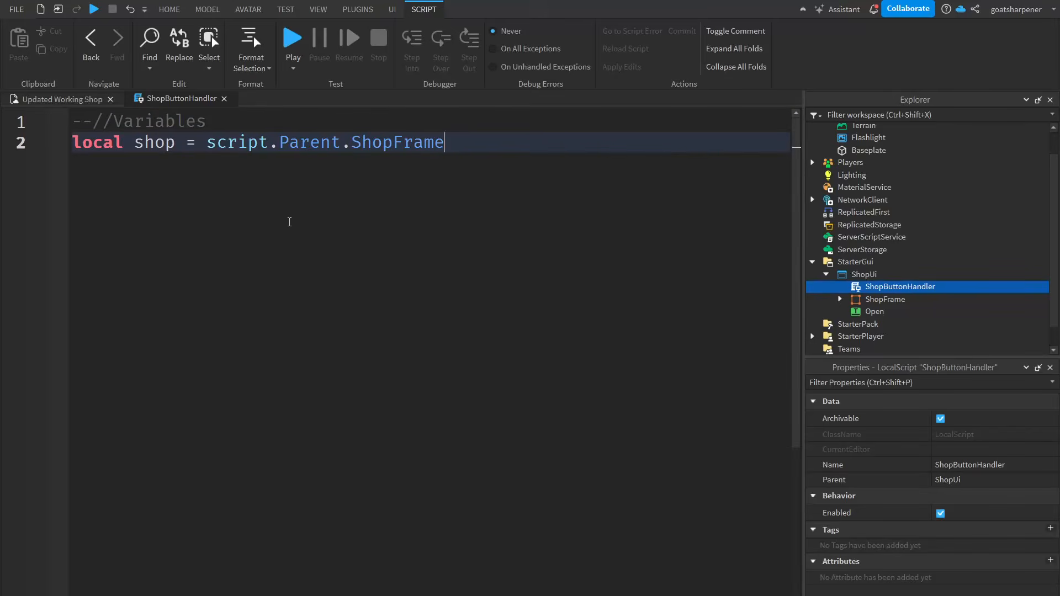
# - Declare the local variable open as script.Parent.Open on the line below shop
pyautogui.press('Return')
pyautogui.write('local open = s')
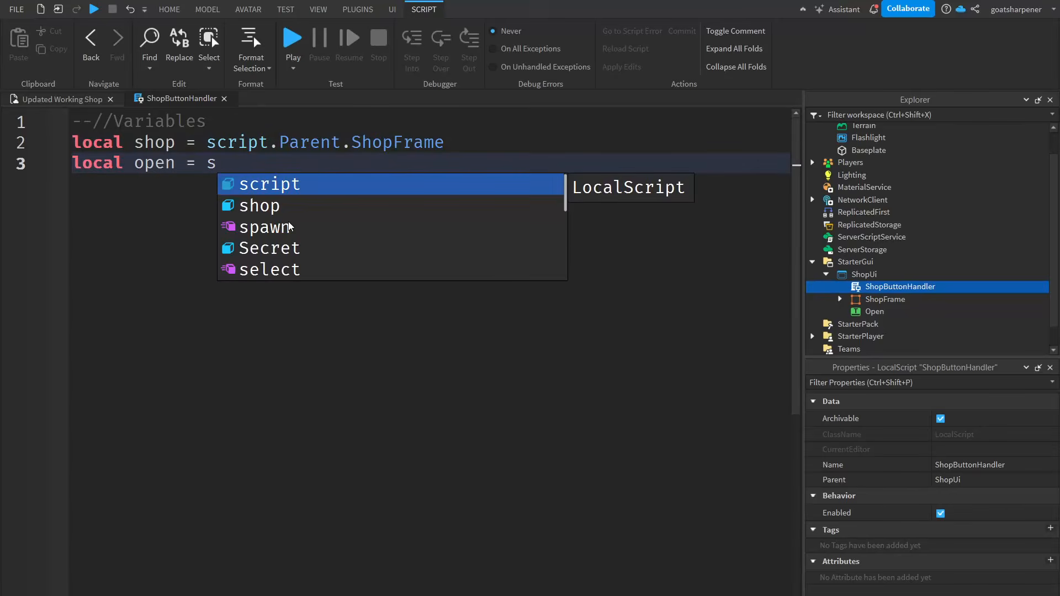
pyautogui.write('c')
pyautogui.press('Tab')
pyautogui.write('.')
pyautogui.press('Tab')
pyautogui.write('.Op')
pyautogui.press('Tab')
pyautogui.press('Return')
# - Declare the local variable exit as shop.Exit below the open variable
pyautogui.write('local exit = ')
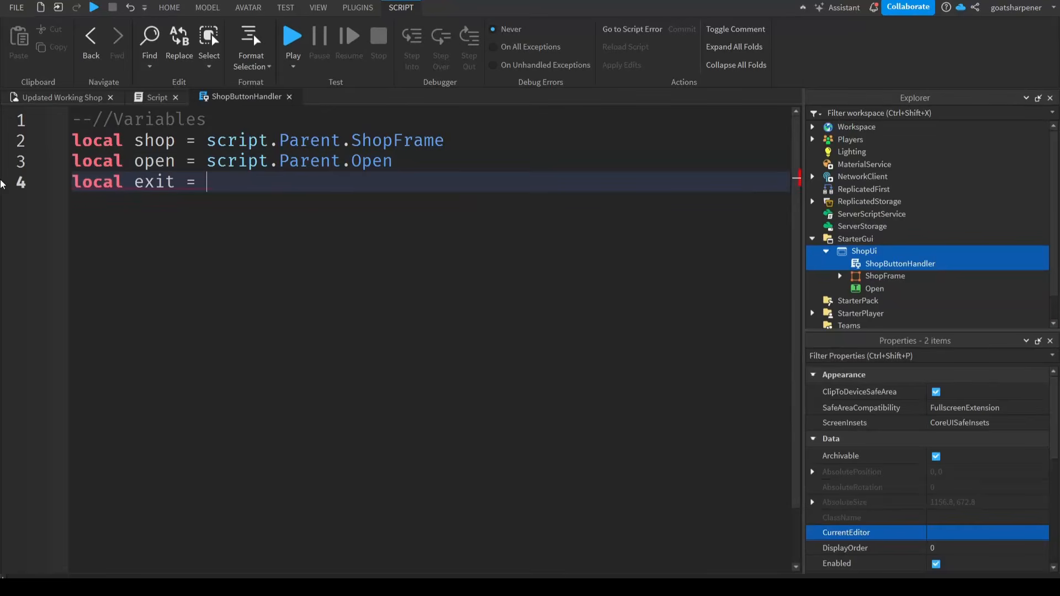
pyautogui.write('sh')
pyautogui.press('Tab')
pyautogui.write('.E')
pyautogui.press('Tab')
pyautogui.press('Return')
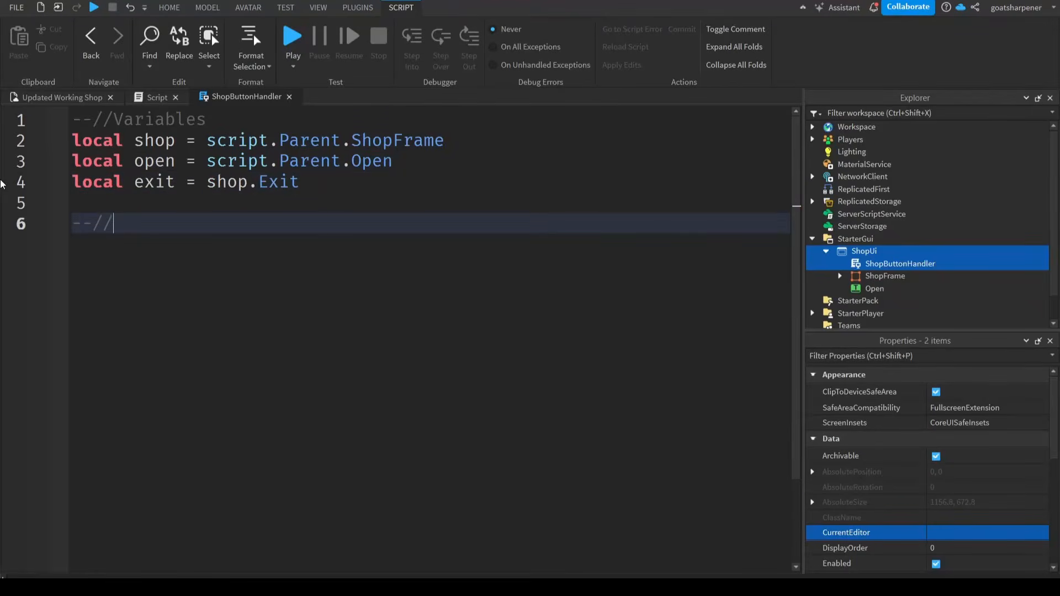
# - Under an --//Open comment, connect open.MouseButton1Click to a function that sets shop.Visible to true and open.Visible to false
pyautogui.press('Return')
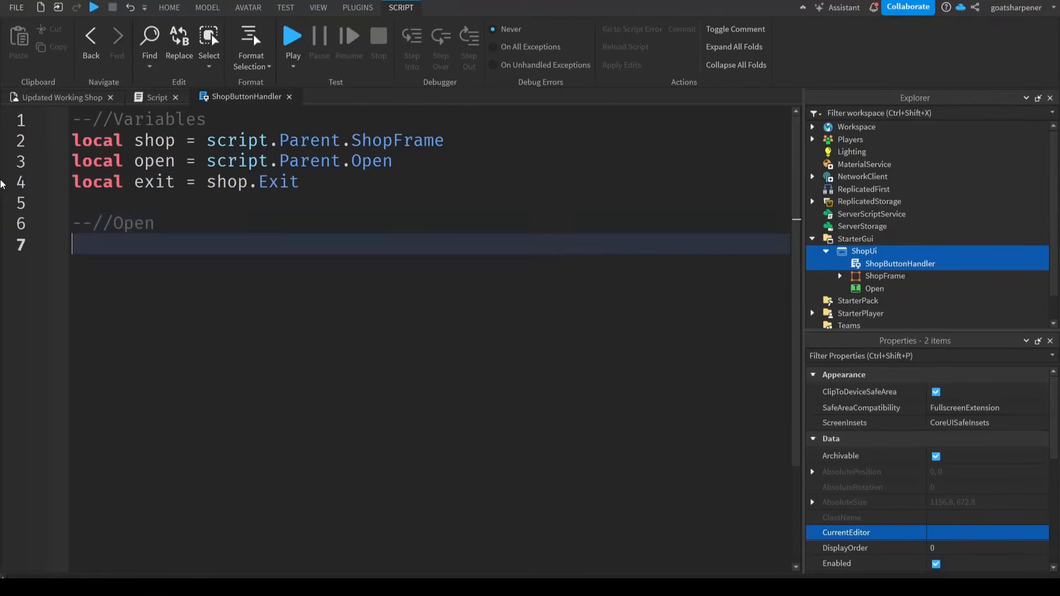
pyautogui.write('op')
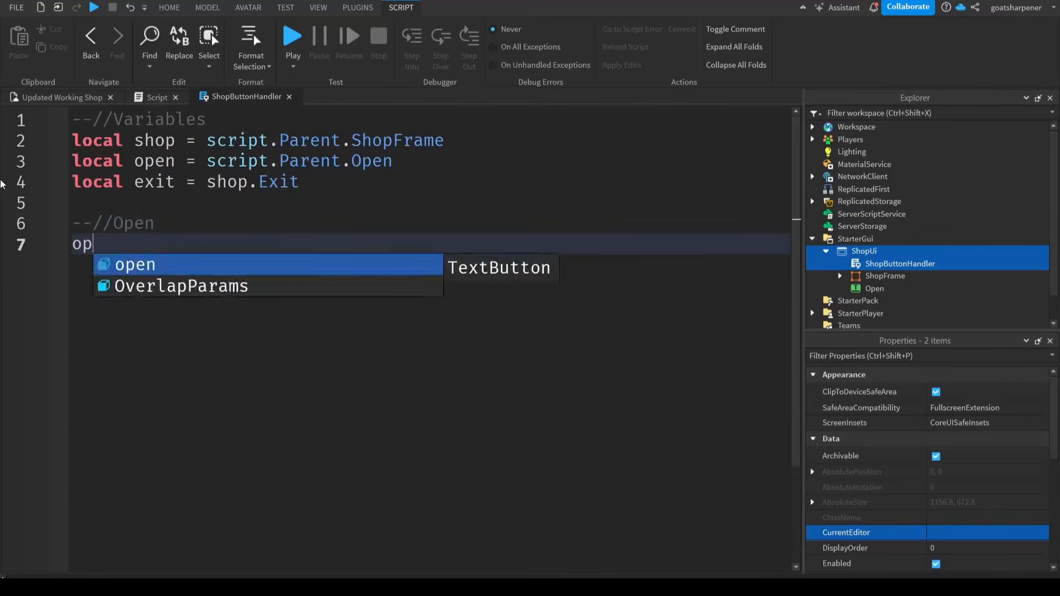
pyautogui.write('en.MouseButton1Click:')
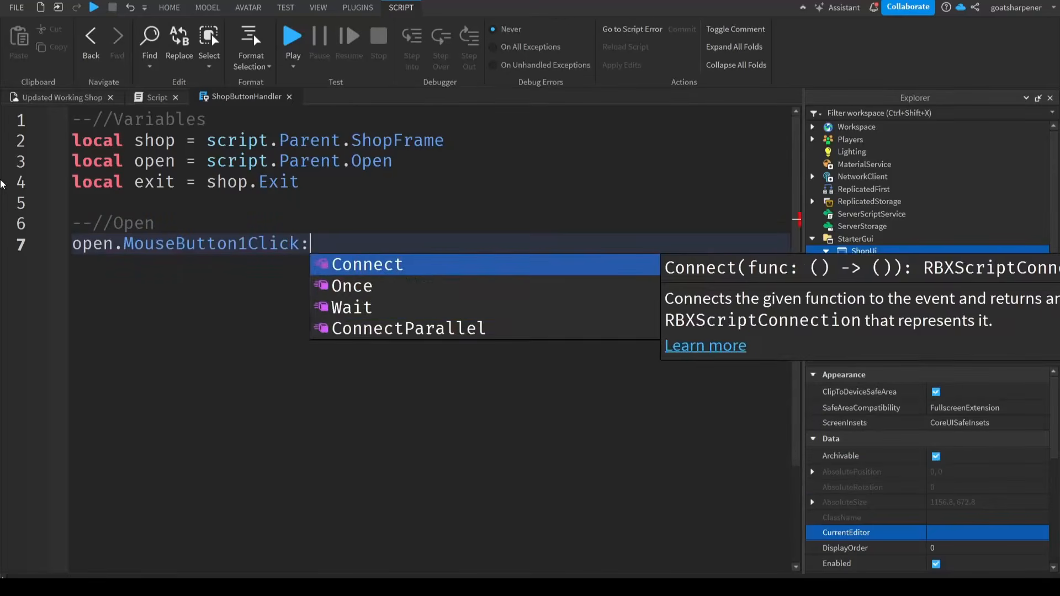
pyautogui.write('Connect(function(')
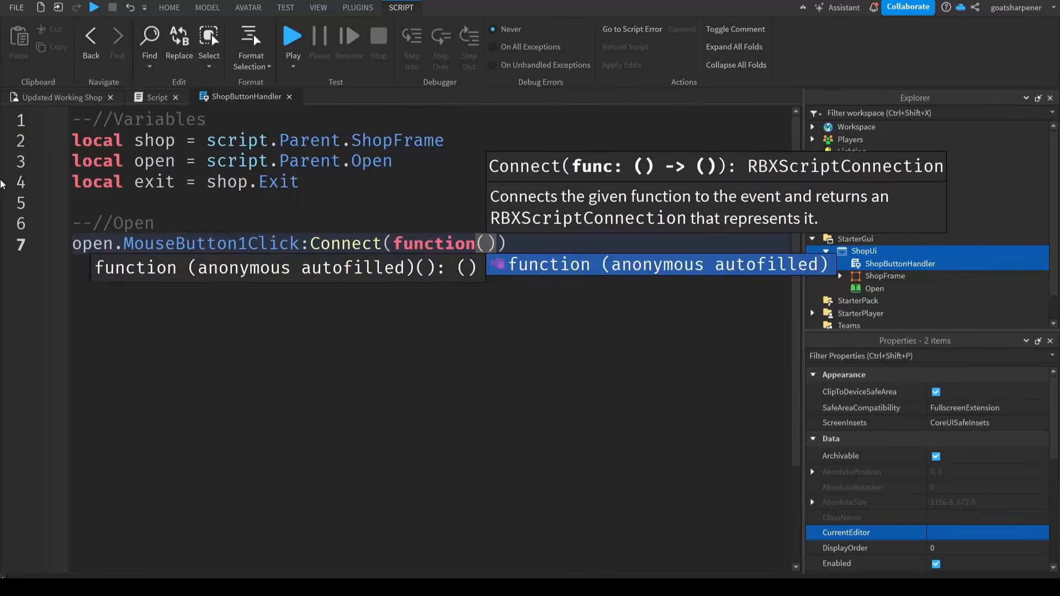
pyautogui.press('Return')
pyautogui.write('shop.Visible = true')
pyautogui.press('Return')
pyautogui.write('open.Visible = fa')
pyautogui.press('Tab')
# - Duplicate the whole Open block, including its comment, below the original with a blank line between them
pyautogui.moveTo(168, 312); pyautogui.dragTo(72, 223)
pyautogui.hotkey('ctrl', 'c')
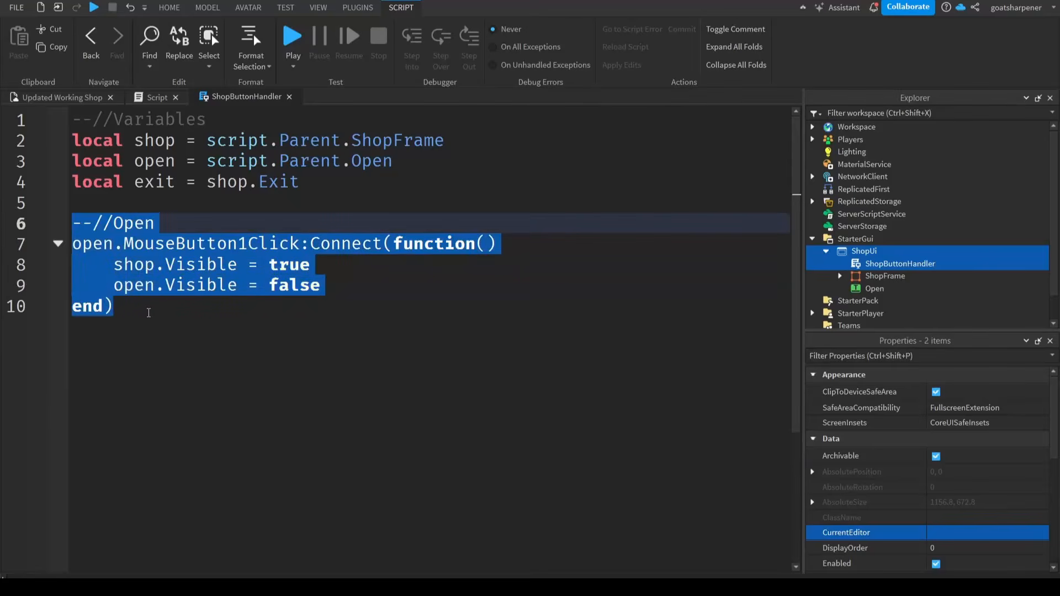
pyautogui.click(148, 313)
pyautogui.press('Return')
pyautogui.press('Return')
pyautogui.hotkey('ctrl', 'v')
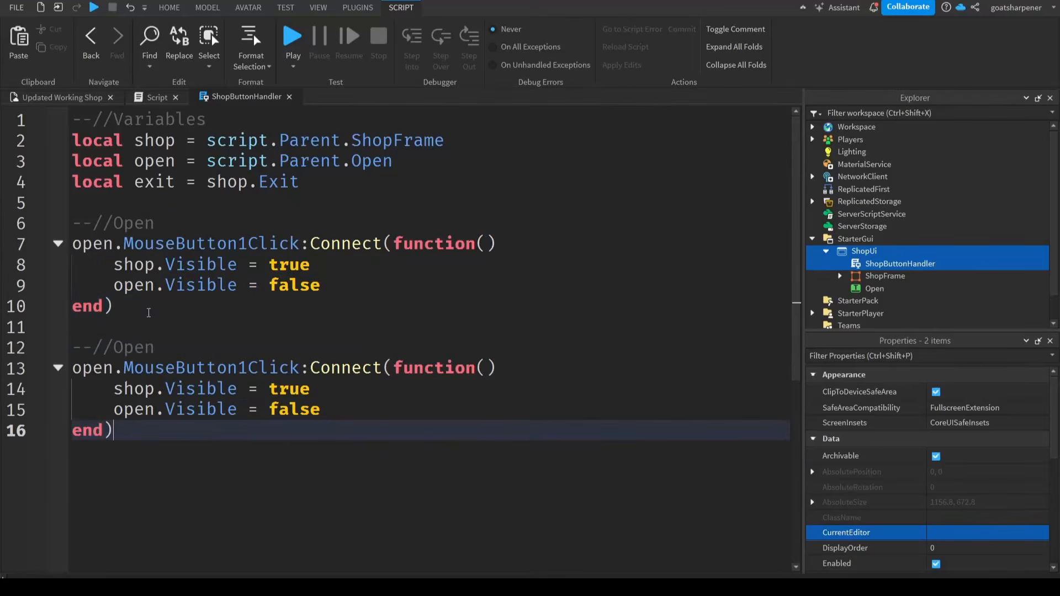
# - Change the copied block's comment to --//Close and make its MouseButton1Click handler use exit instead of open
pyautogui.moveTo(156, 348); pyautogui.dragTo(125, 347)
pyautogui.press('BackSpace')
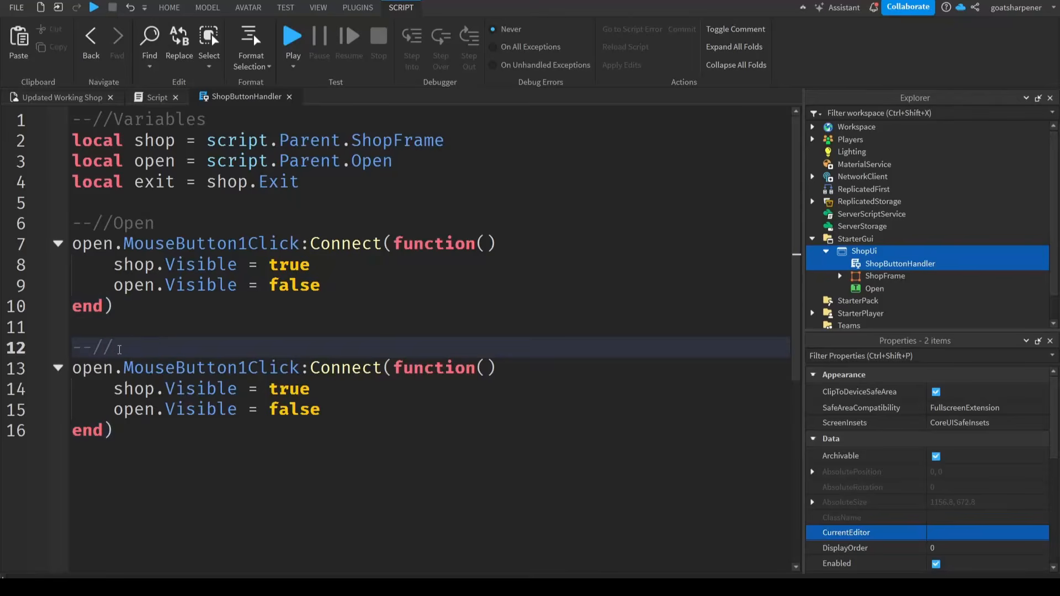
pyautogui.moveTo(120, 366); pyautogui.dragTo(75, 368)
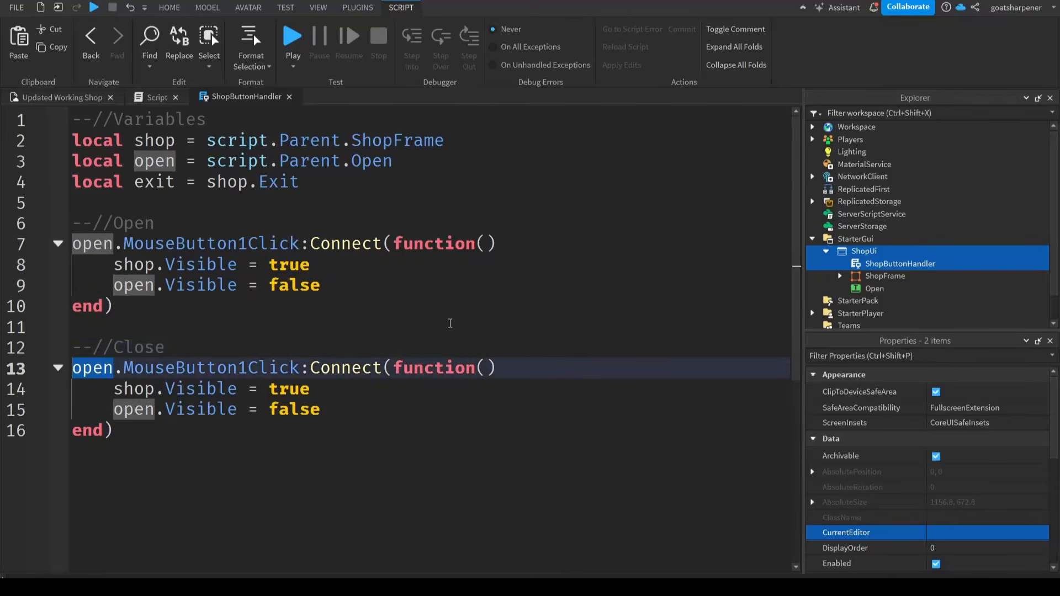
pyautogui.write('exit')
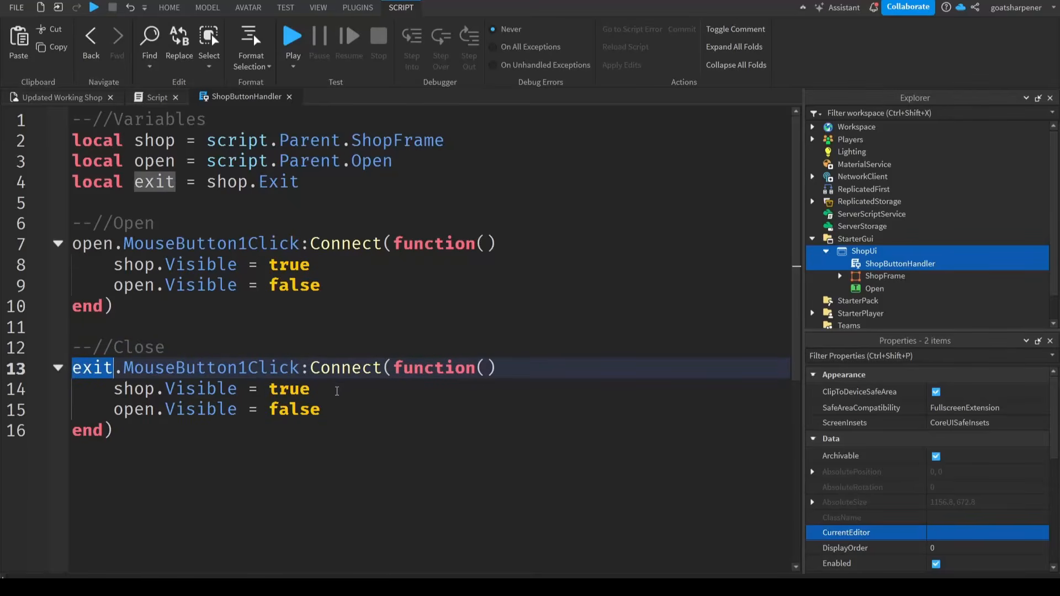
# - In the Close handler, set shop.Visible to false and open.Visible to true
pyautogui.click(382, 380)
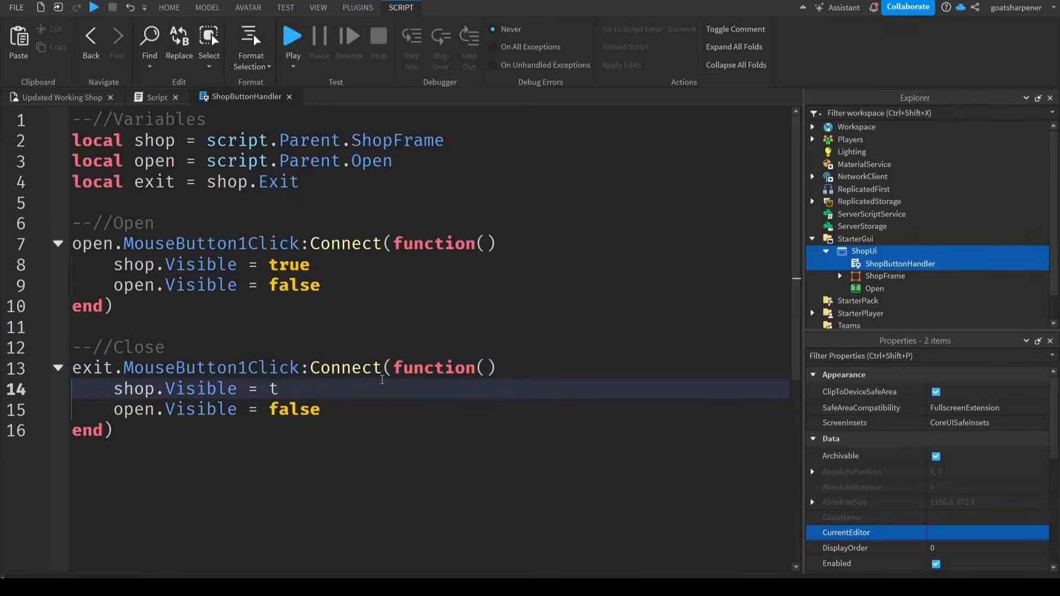
pyautogui.write('false')
pyautogui.moveTo(351, 409); pyautogui.dragTo(302, 409)
pyautogui.write('true')
pyautogui.press('Down')
pyautogui.hotkey('ctrl', 'a')
pyautogui.click(477, 424)
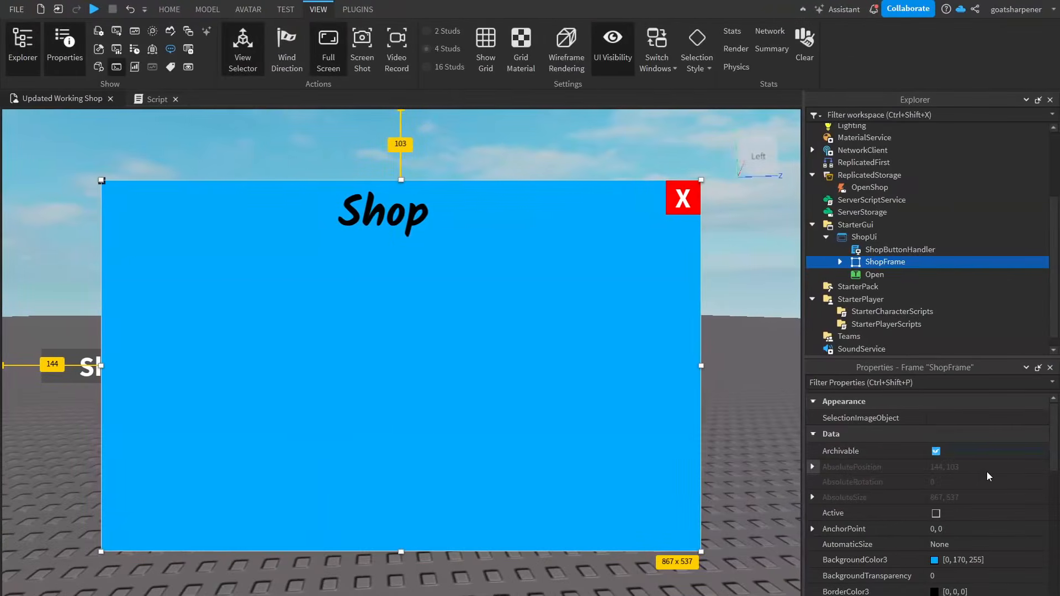
# - Turn off the Visible property of ShopFrame so the shop starts hidden
pyautogui.moveTo(756, 376)
pyautogui.mouseDown(button='right')
pyautogui.moveTo(713, 450)
pyautogui.moveTo(745, 363)
pyautogui.mouseUp(button='right')
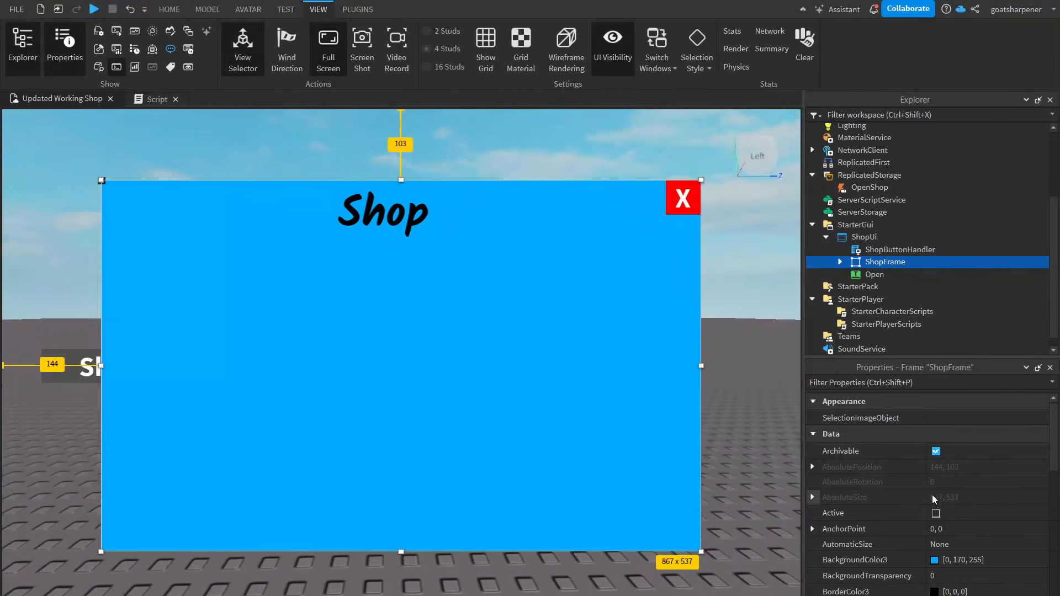
pyautogui.scroll(-5, 1031, 449)
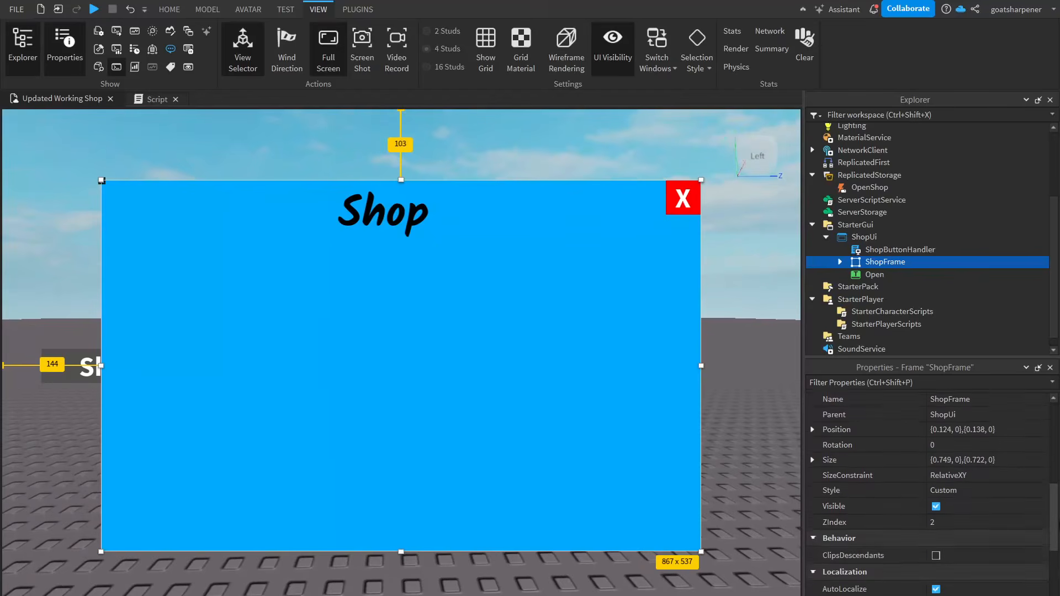
pyautogui.click(936, 504)
pyautogui.moveTo(747, 377); pyautogui.dragTo(743, 377, button='right')
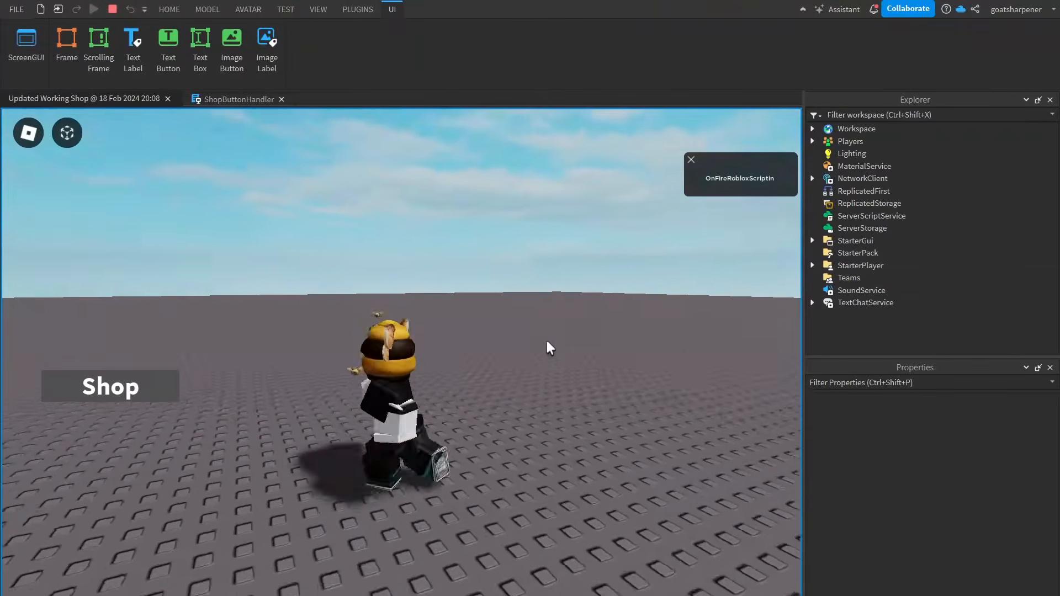
# - Test the shop in play mode by repeatedly opening it with the Shop button and closing it with the X button
pyautogui.press('s')
pyautogui.moveTo(546, 347); pyautogui.dragTo(546, 348, button='right')
pyautogui.click(104, 396)
pyautogui.moveTo(705, 405); pyautogui.dragTo(705, 405, button='right')
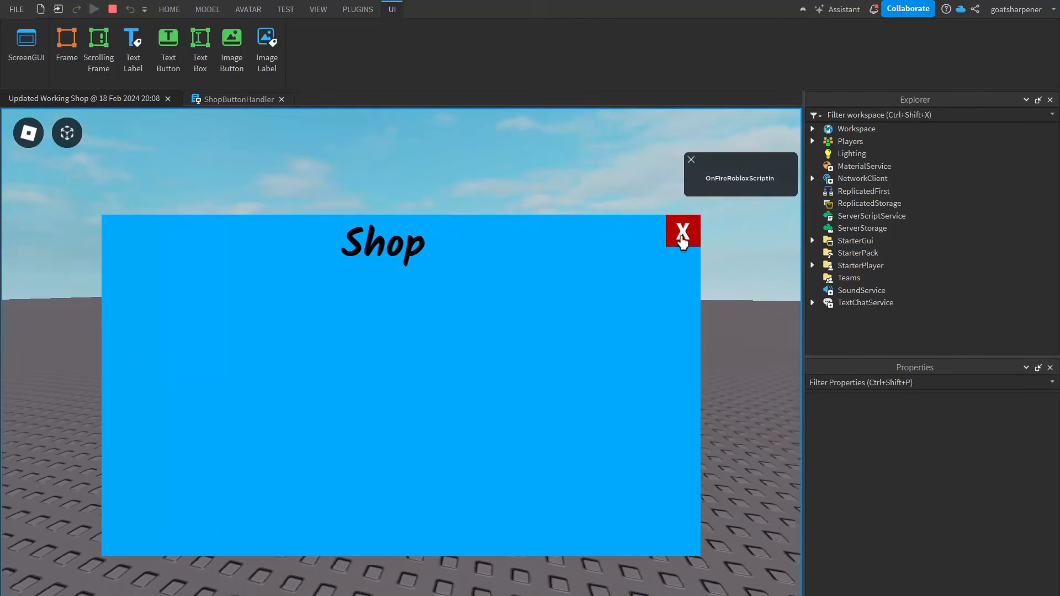
pyautogui.click(683, 237)
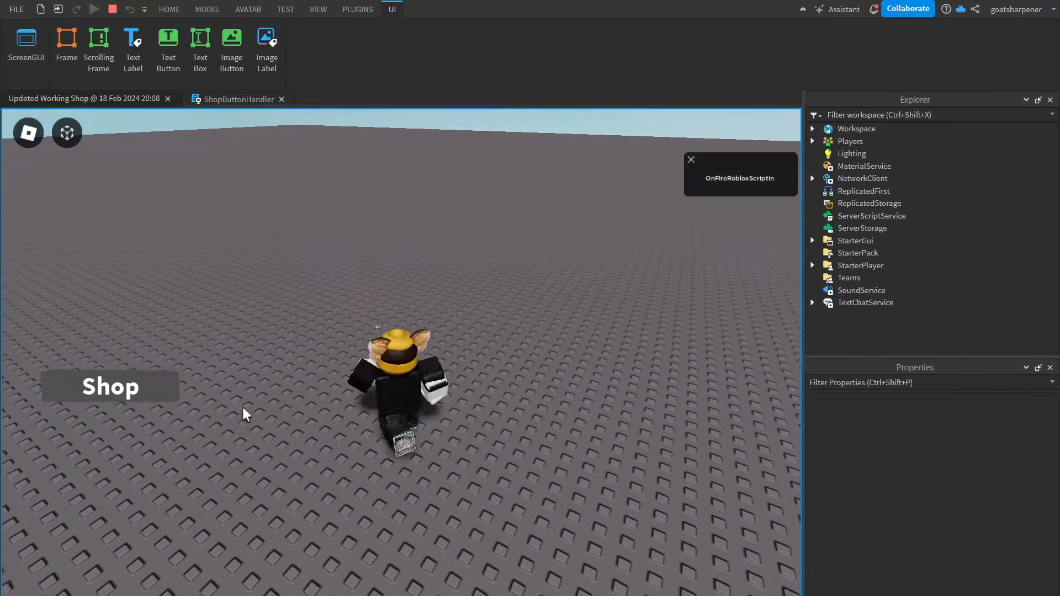
pyautogui.click(88, 389)
pyautogui.click(683, 232)
pyautogui.click(110, 386)
pyautogui.click(683, 236)
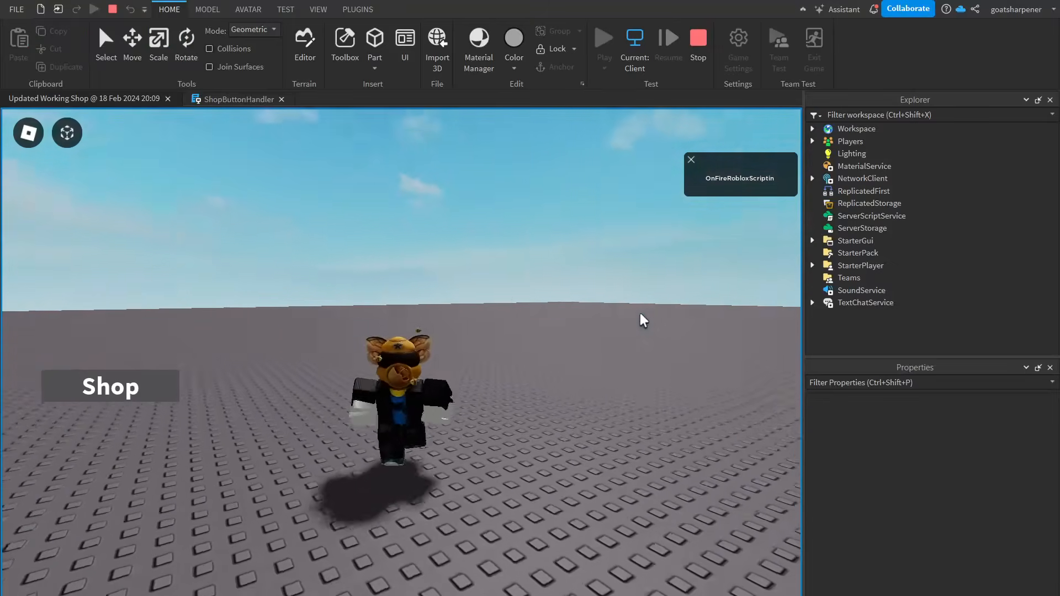
pyautogui.press('s')
pyautogui.moveTo(640, 312); pyautogui.dragTo(640, 313, button='right')
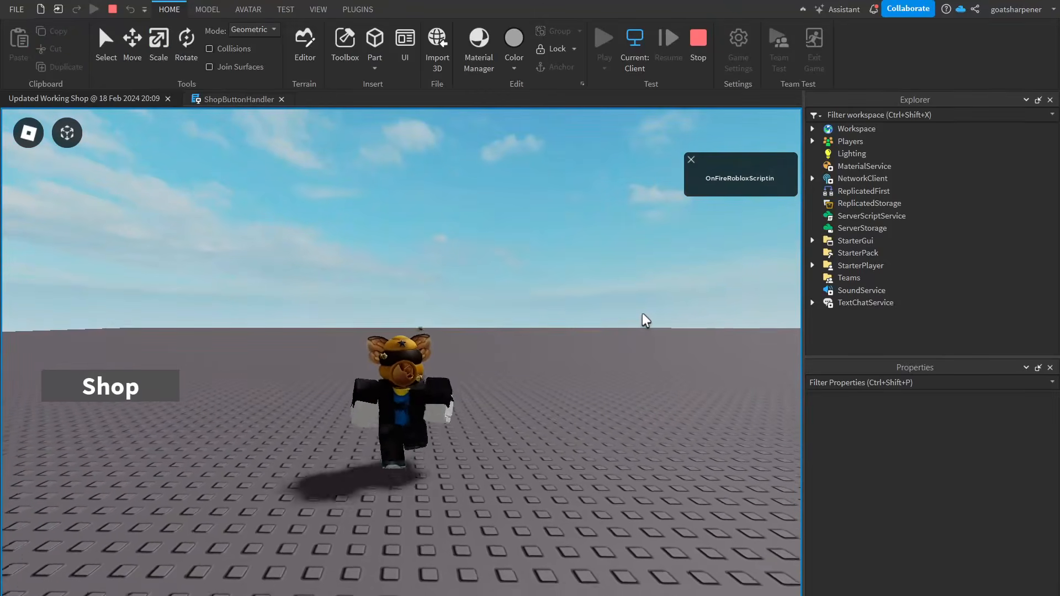
pyautogui.scroll(2, 640, 312)
pyautogui.moveTo(641, 312); pyautogui.dragTo(641, 312, button='right')
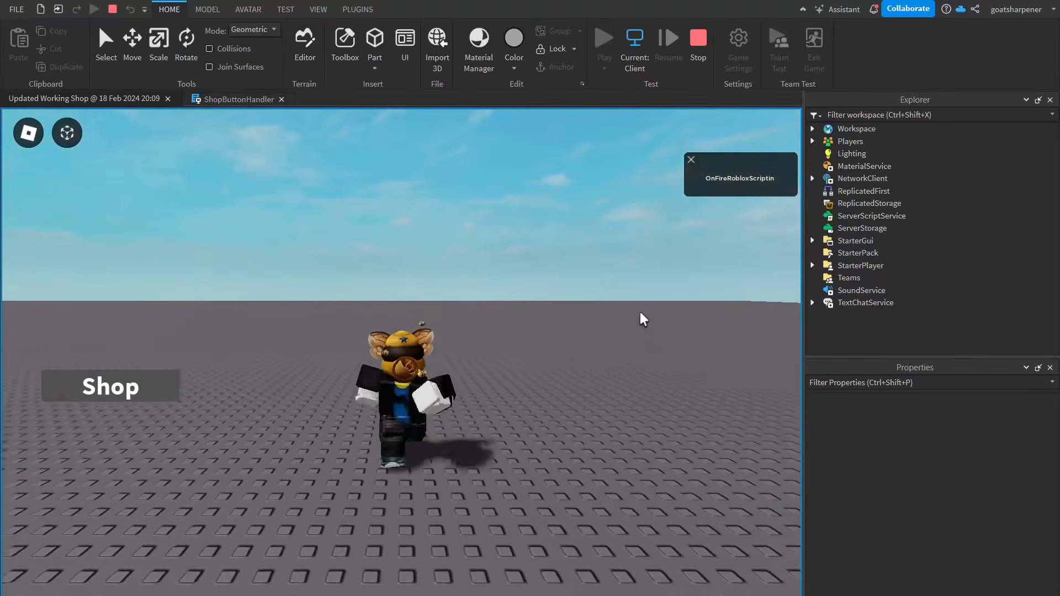
pyautogui.scroll(3, 640, 312)
pyautogui.scroll(-2, 641, 308)
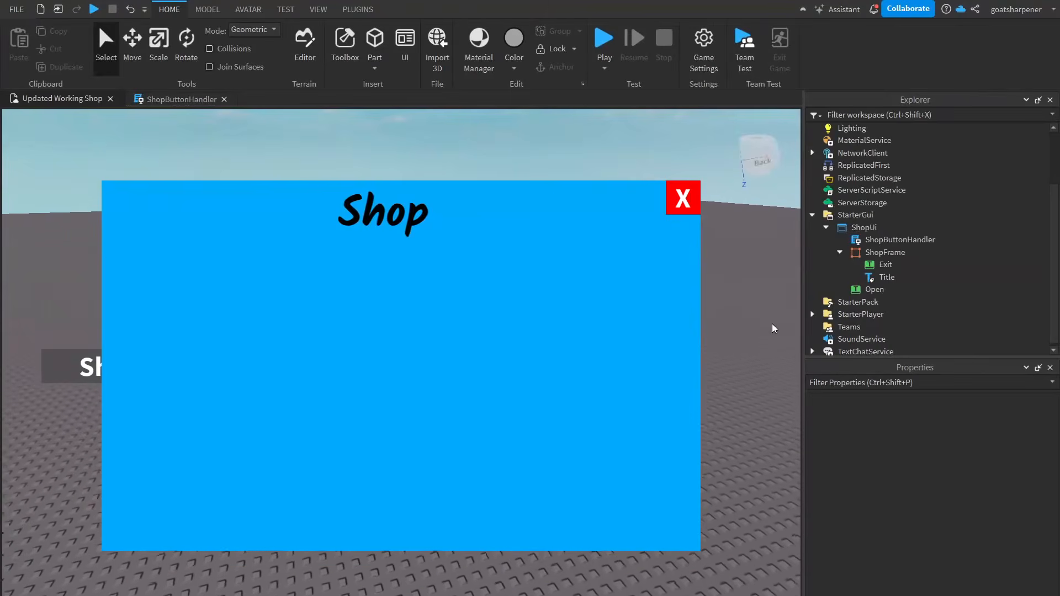
pyautogui.moveTo(772, 329); pyautogui.dragTo(753, 335, button='right')
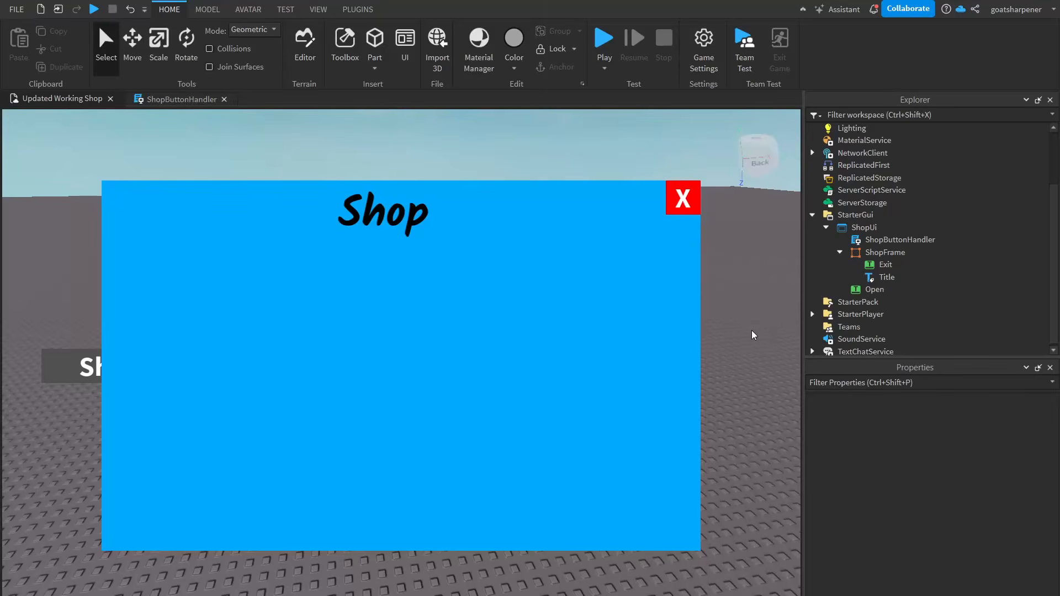
pyautogui.moveTo(754, 335); pyautogui.dragTo(752, 391, button='right')
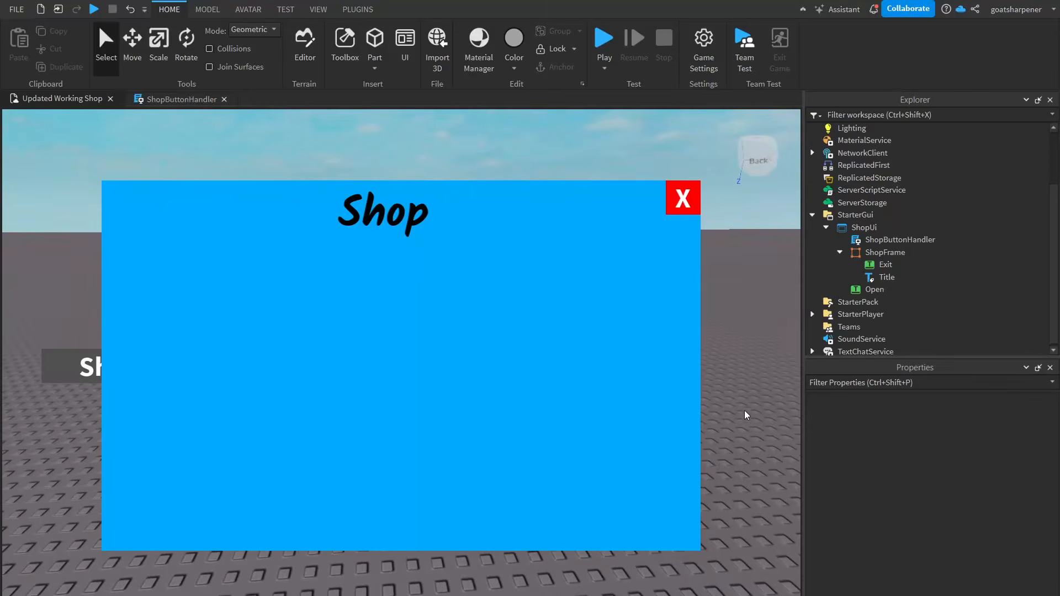
# - Add a RemoteEvent to ReplicatedStorage and name it OpenShop
pyautogui.click(853, 179)
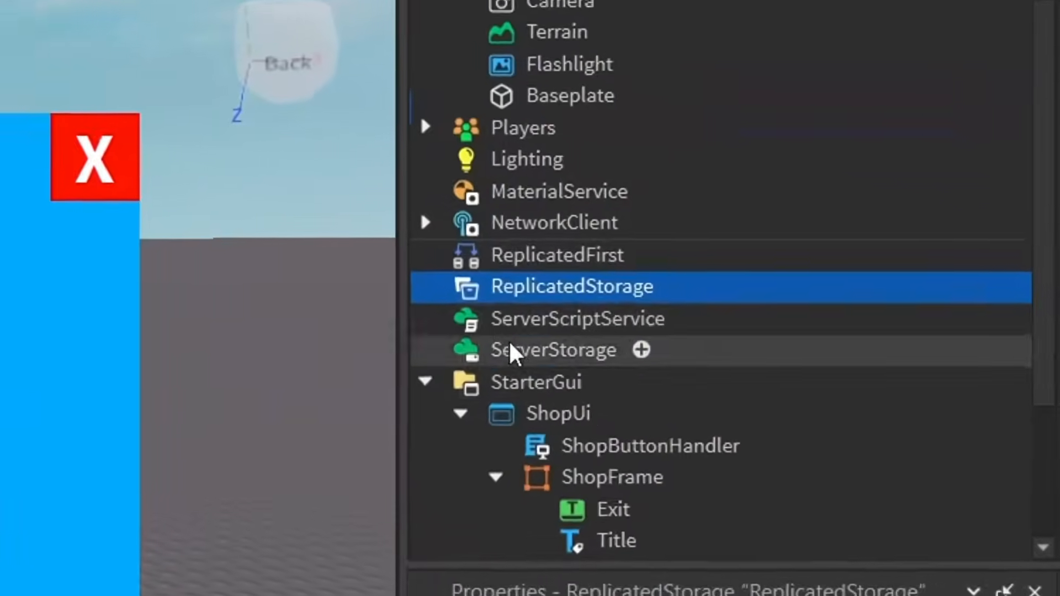
pyautogui.click(678, 287)
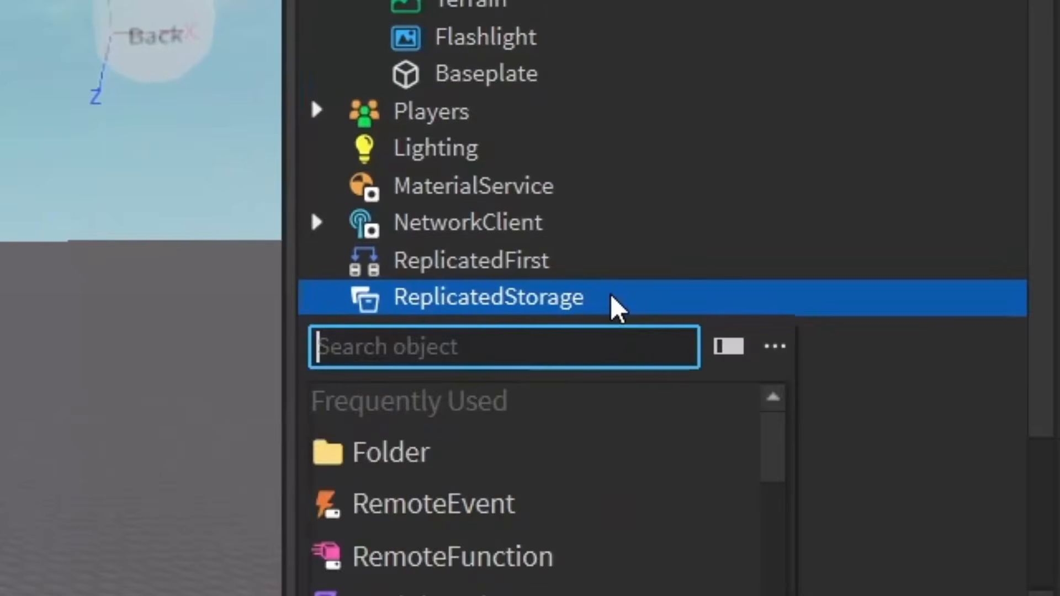
pyautogui.click(530, 499)
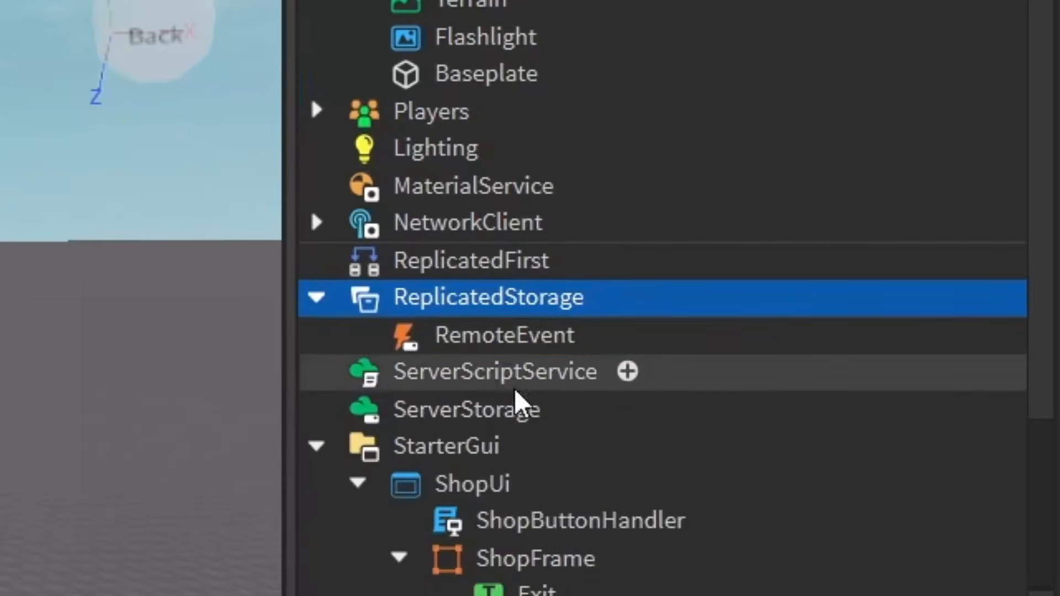
pyautogui.press('F2')
pyautogui.press('BackSpace')
pyautogui.write('OpenShop')
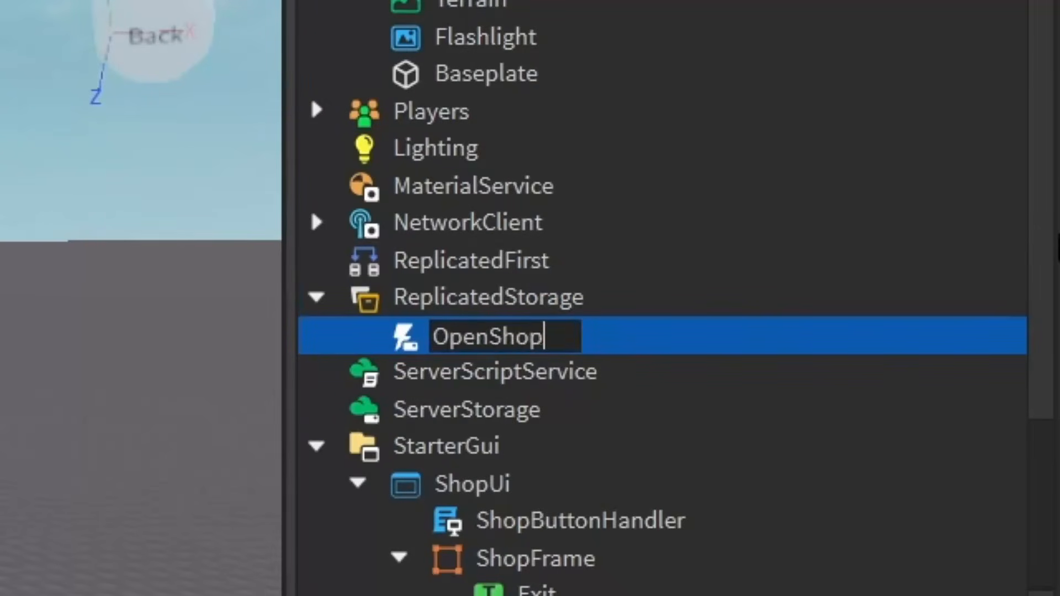
pyautogui.press('Return')
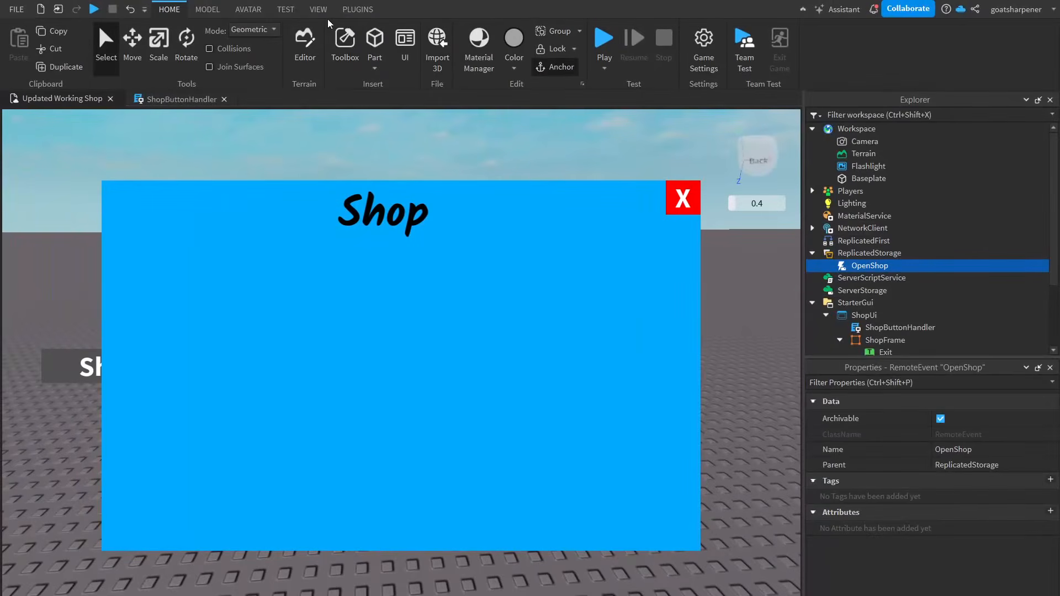
# - Generate a My Avatar rig in the workspace, using the R15 rig type and Masculine body shape
pyautogui.click(248, 11)
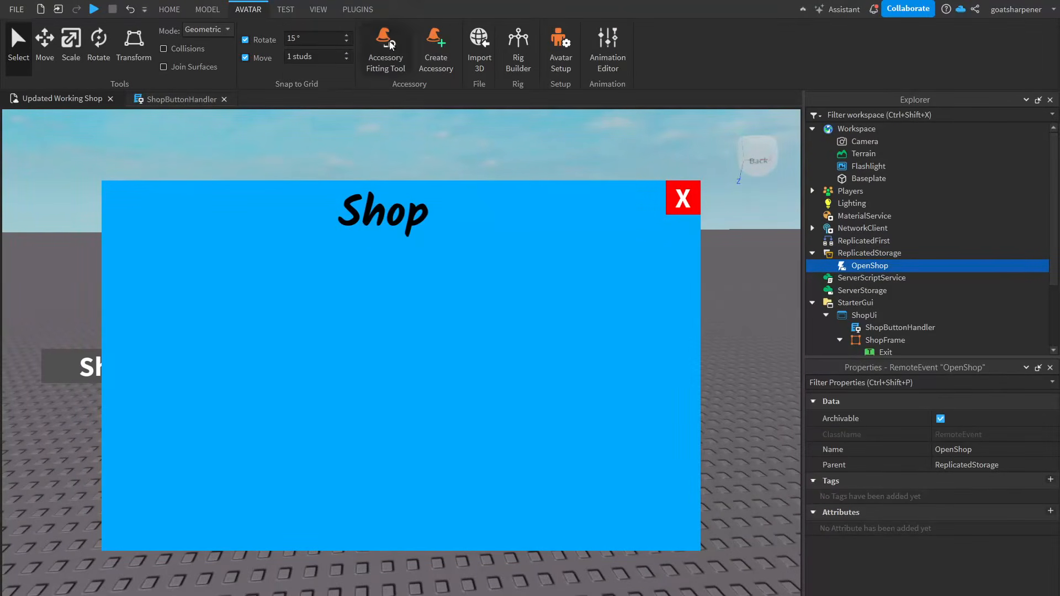
pyautogui.click(513, 62)
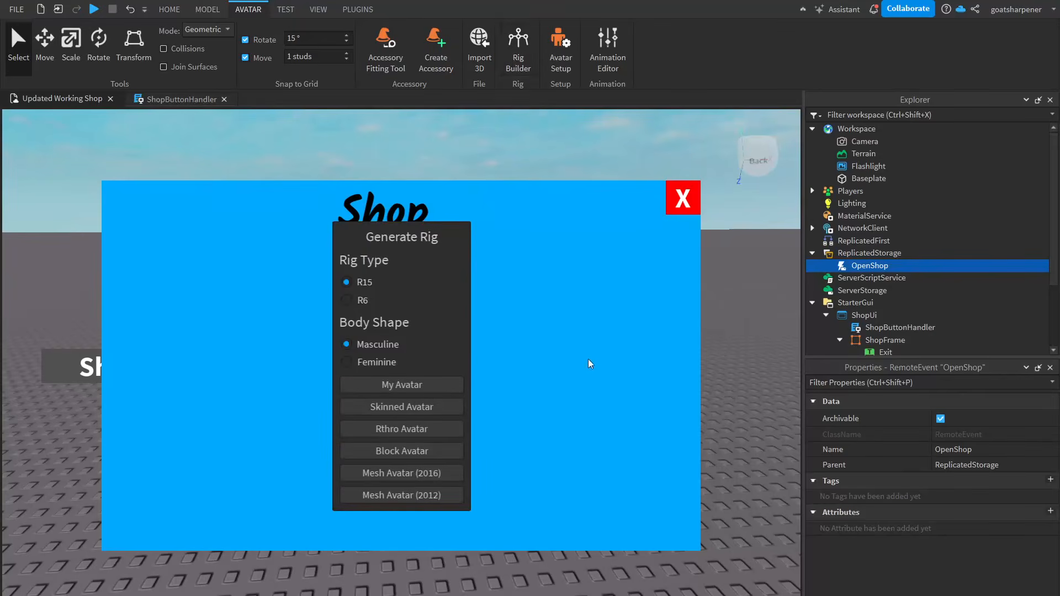
pyautogui.click(411, 387)
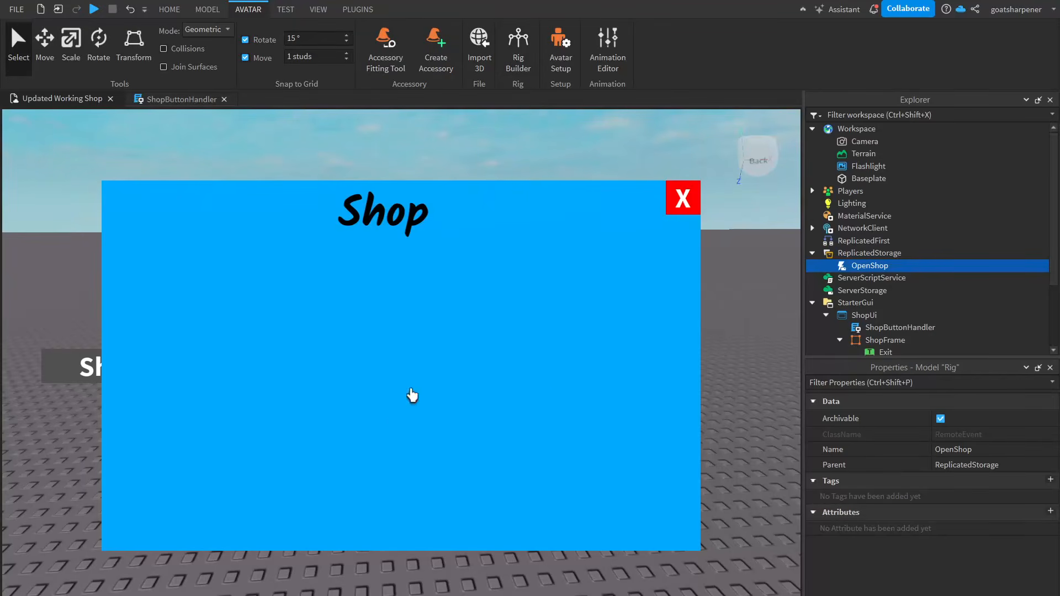
pyautogui.moveTo(746, 297); pyautogui.dragTo(747, 301, button='right')
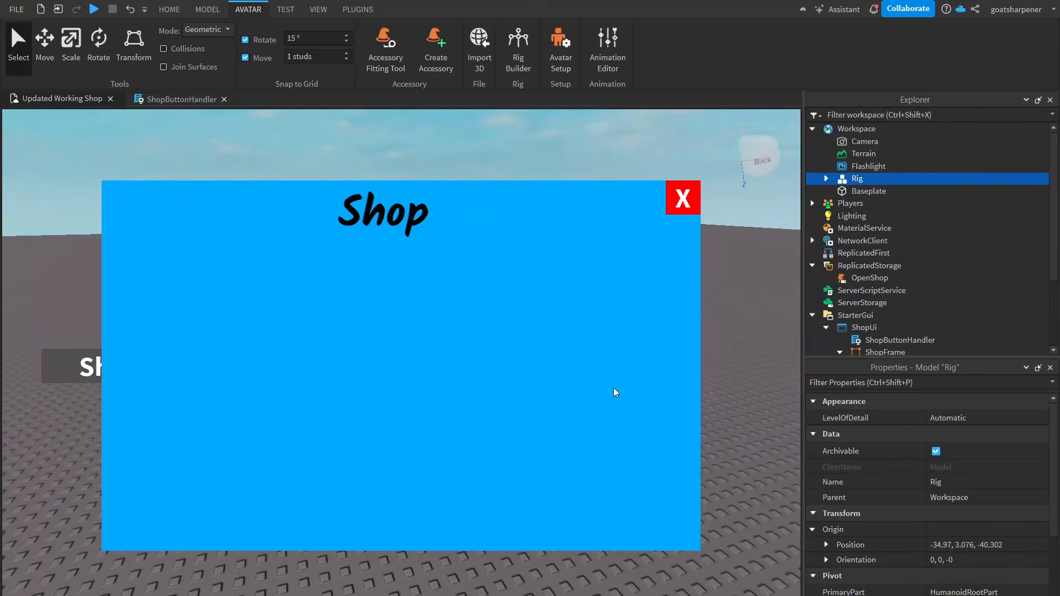
# - Turn off UI visibility in the viewport so the shop interface no longer covers the rig
pyautogui.click(319, 10)
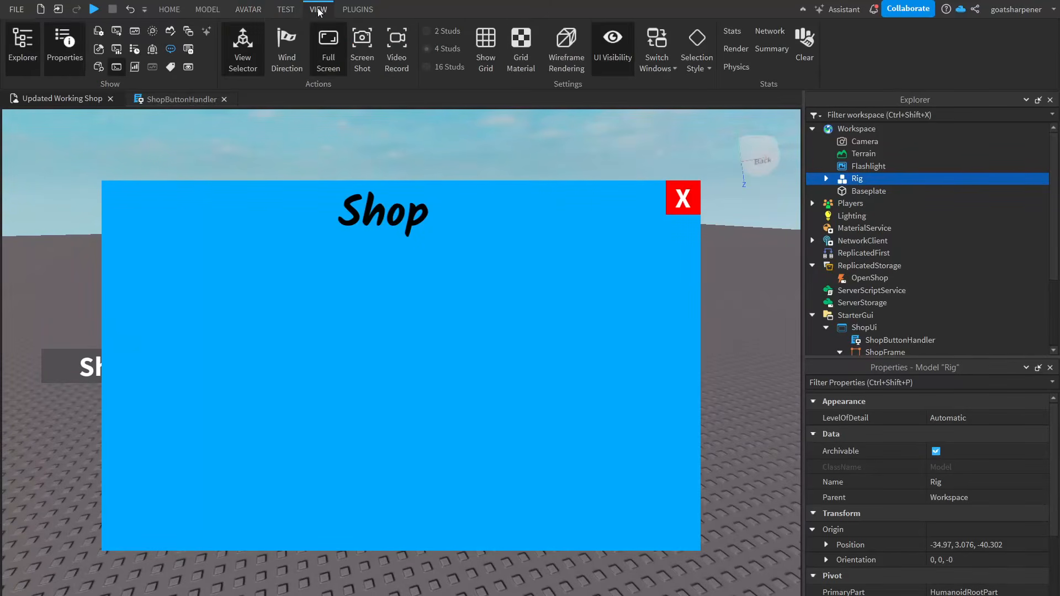
pyautogui.click(611, 52)
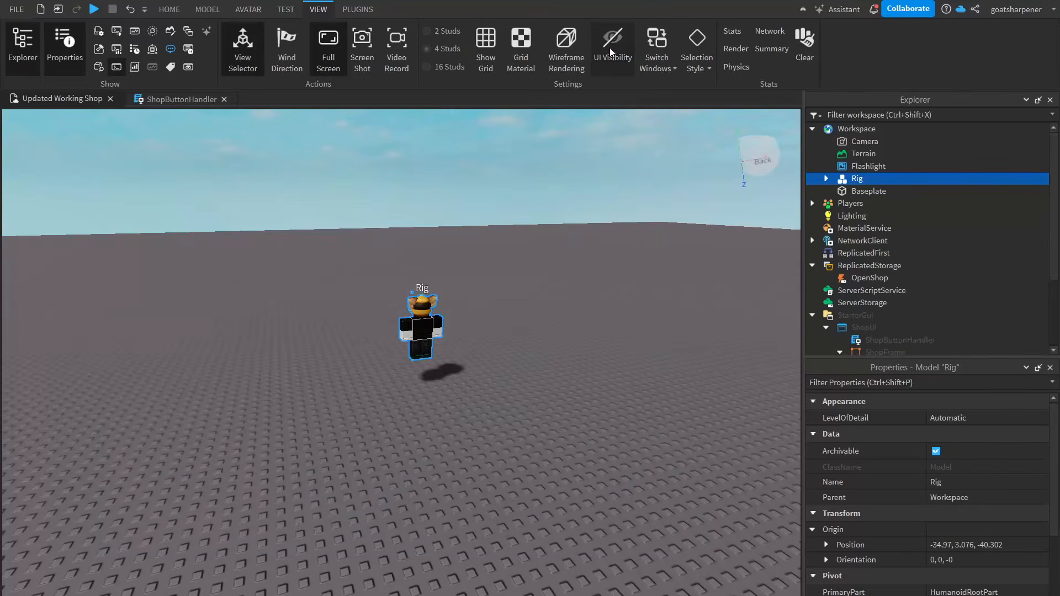
pyautogui.moveTo(614, 242); pyautogui.dragTo(631, 161, button='right')
pyautogui.moveTo(610, 280)
pyautogui.mouseDown(button='right')
pyautogui.moveTo(624, 303)
pyautogui.moveTo(629, 285)
pyautogui.mouseUp(button='right')
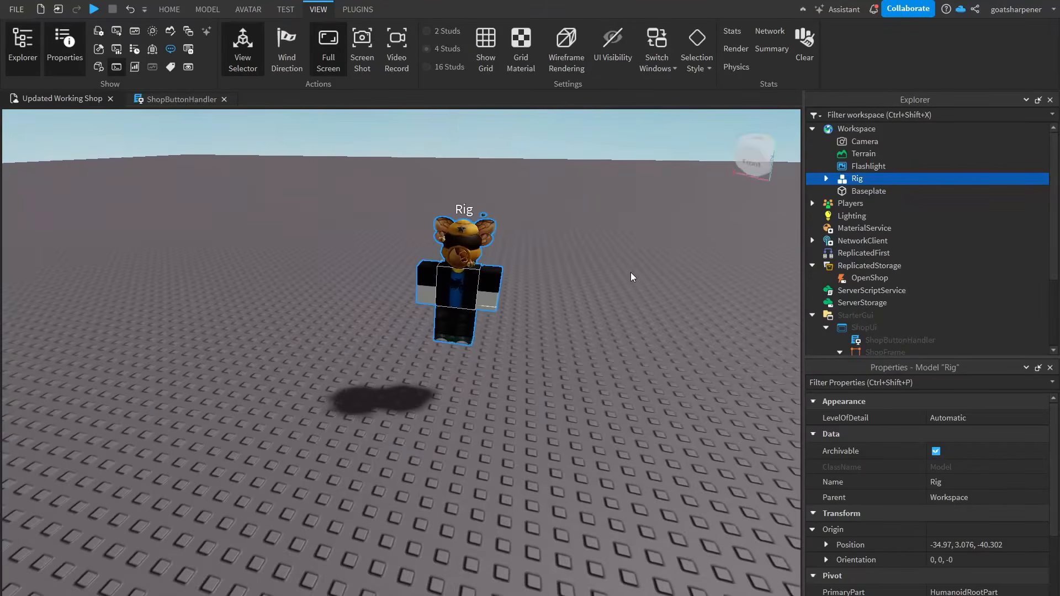
pyautogui.press('d')
pyautogui.press('w')
pyautogui.moveTo(605, 275); pyautogui.dragTo(605, 275, button='right')
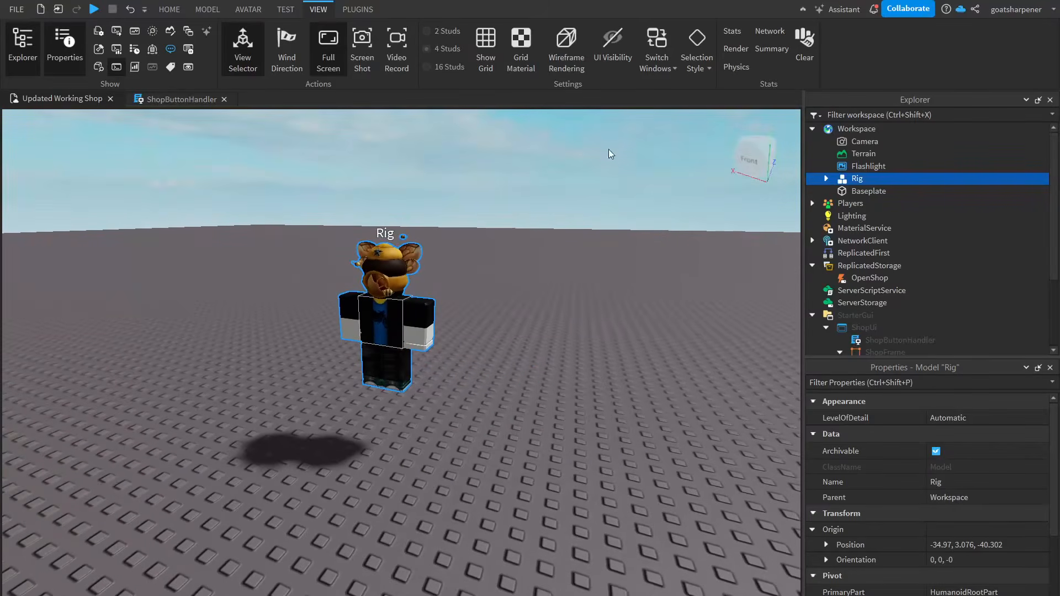
pyautogui.click(609, 44)
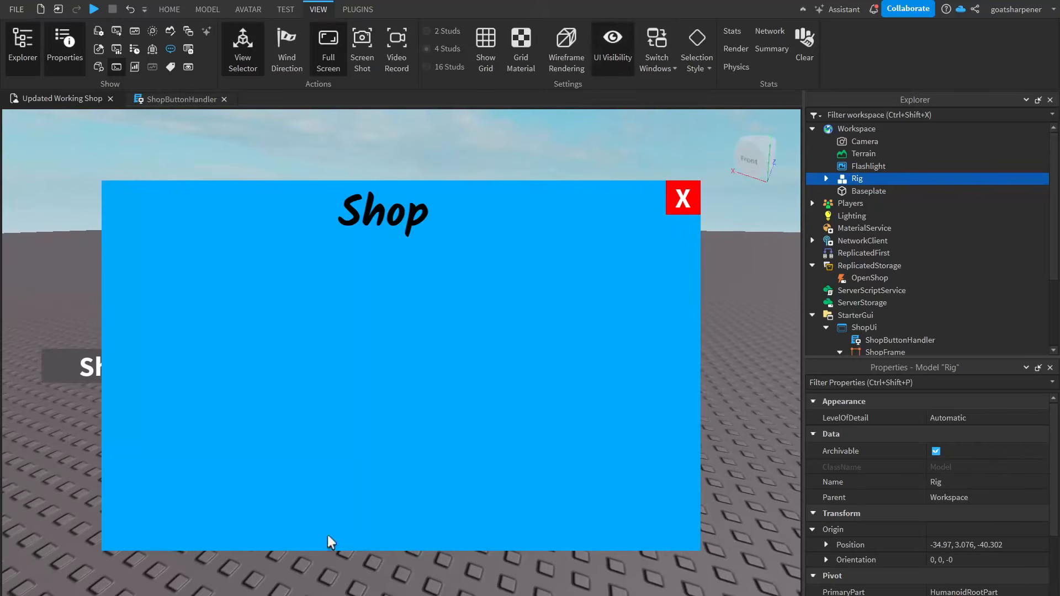
pyautogui.click(613, 56)
pyautogui.moveTo(601, 307); pyautogui.dragTo(591, 331, button='right')
pyautogui.press('w')
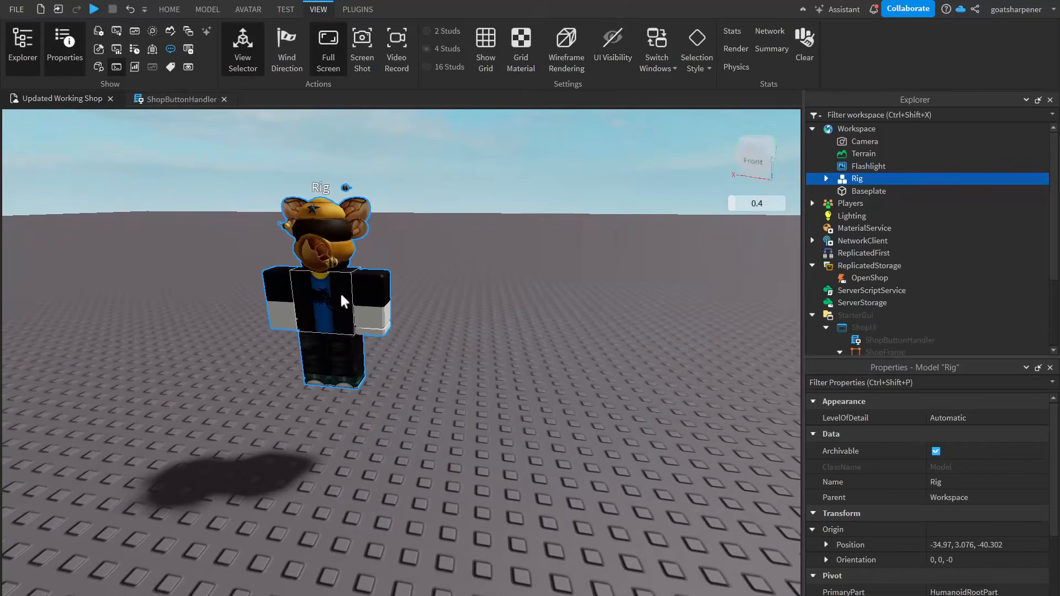
# - Move the rig down so that it stands on the baseplate, and deselect it
pyautogui.click(166, 10)
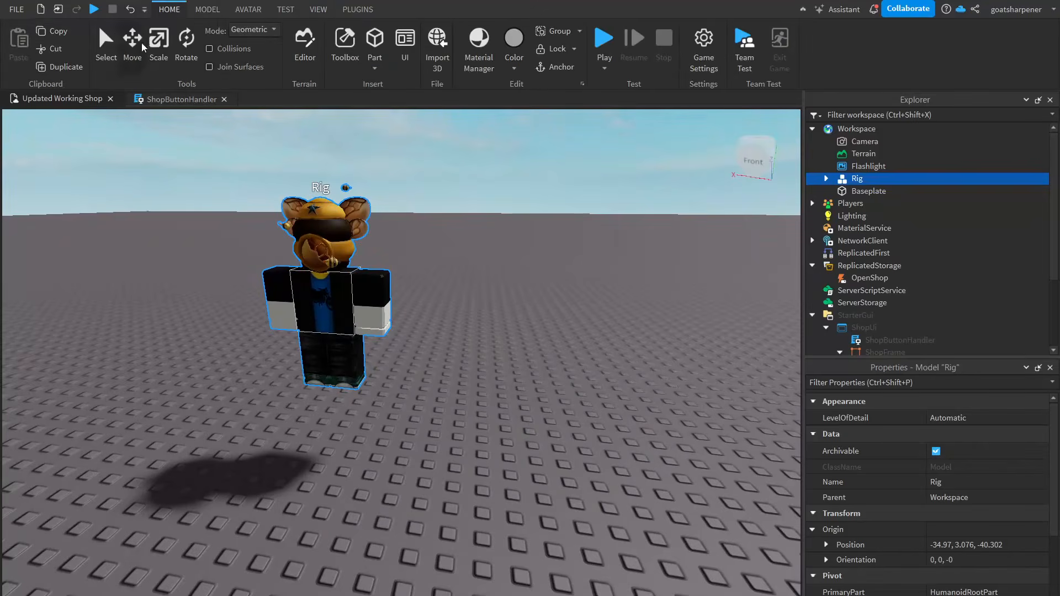
pyautogui.moveTo(331, 298); pyautogui.dragTo(428, 403)
pyautogui.click(552, 376)
pyautogui.moveTo(552, 377); pyautogui.dragTo(554, 373, button='right')
pyautogui.press('w')
pyautogui.press('e')
pyautogui.scroll(-2, 414, 300)
pyautogui.press('w')
pyautogui.press('q')
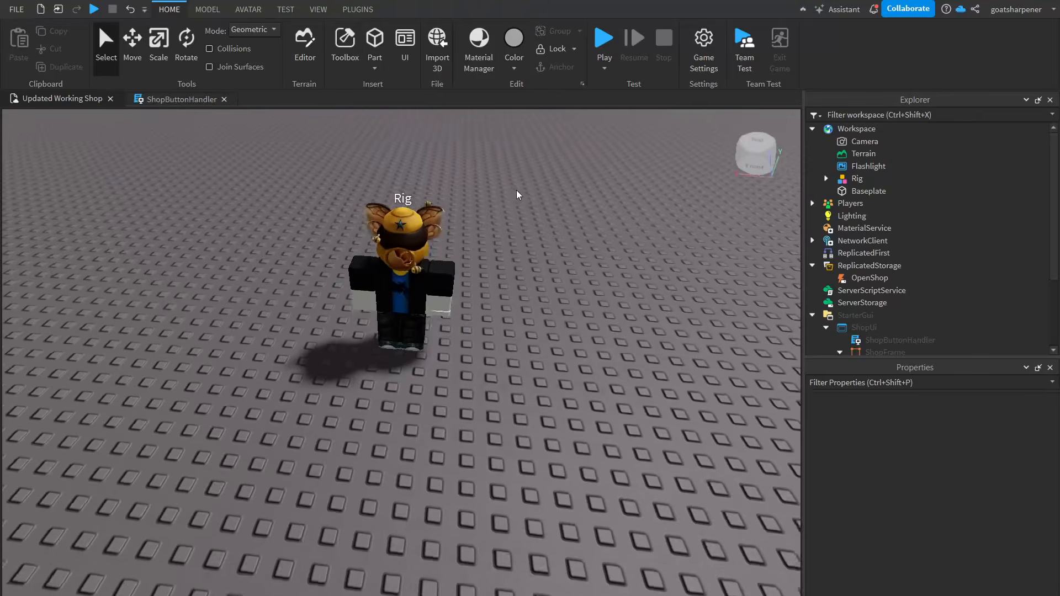
pyautogui.press('d')
pyautogui.press('a')
pyautogui.click(375, 42)
pyautogui.press('d')
pyautogui.moveTo(410, 172); pyautogui.dragTo(511, 334)
pyautogui.click(471, 386)
pyautogui.moveTo(549, 388); pyautogui.dragTo(549, 385, button='right')
pyautogui.press('q')
pyautogui.press('d')
pyautogui.press('a')
pyautogui.press('e')
pyautogui.click(500, 331)
pyautogui.rightClick(502, 331)
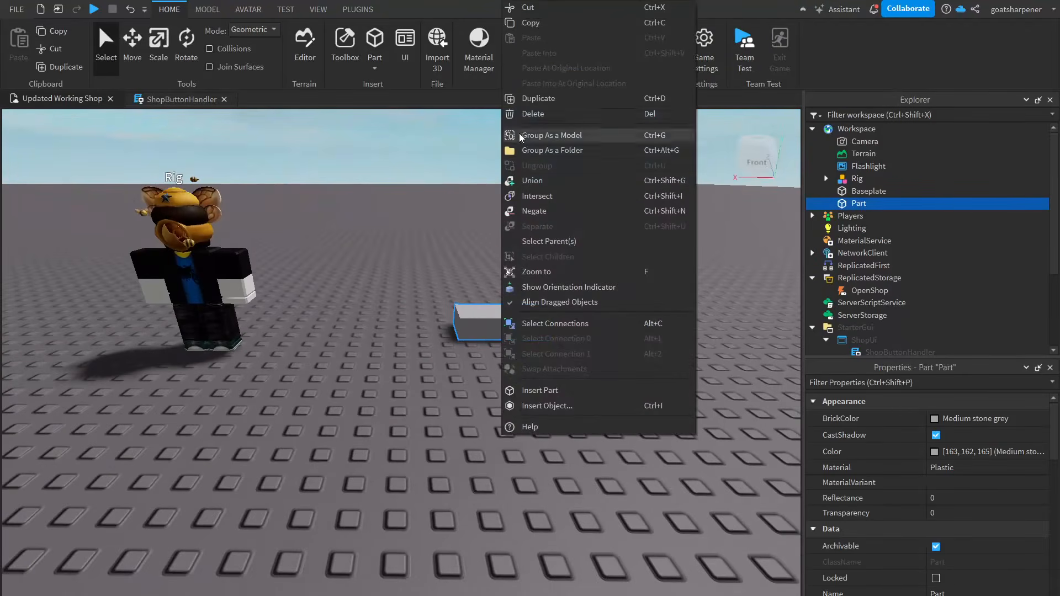
pyautogui.click(533, 114)
# - Select the rig in the workspace and add a ProximityPrompt to it
pyautogui.press('a')
pyautogui.moveTo(488, 292); pyautogui.dragTo(490, 291, button='right')
pyautogui.press('s')
pyautogui.click(431, 326)
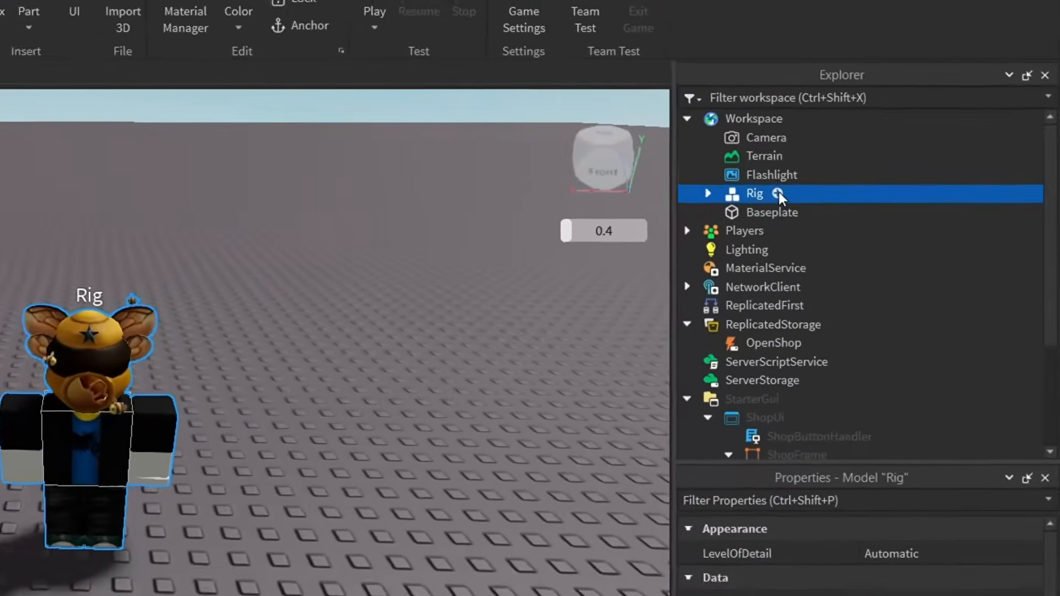
pyautogui.click(872, 177)
pyautogui.write('pro')
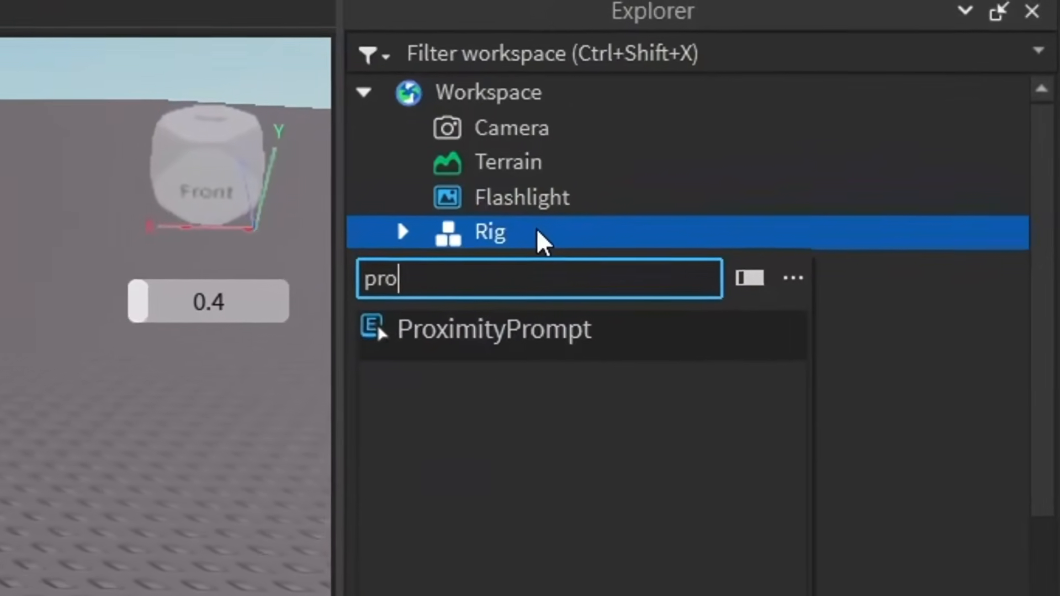
pyautogui.click(607, 356)
pyautogui.scroll(-5, 587, 380)
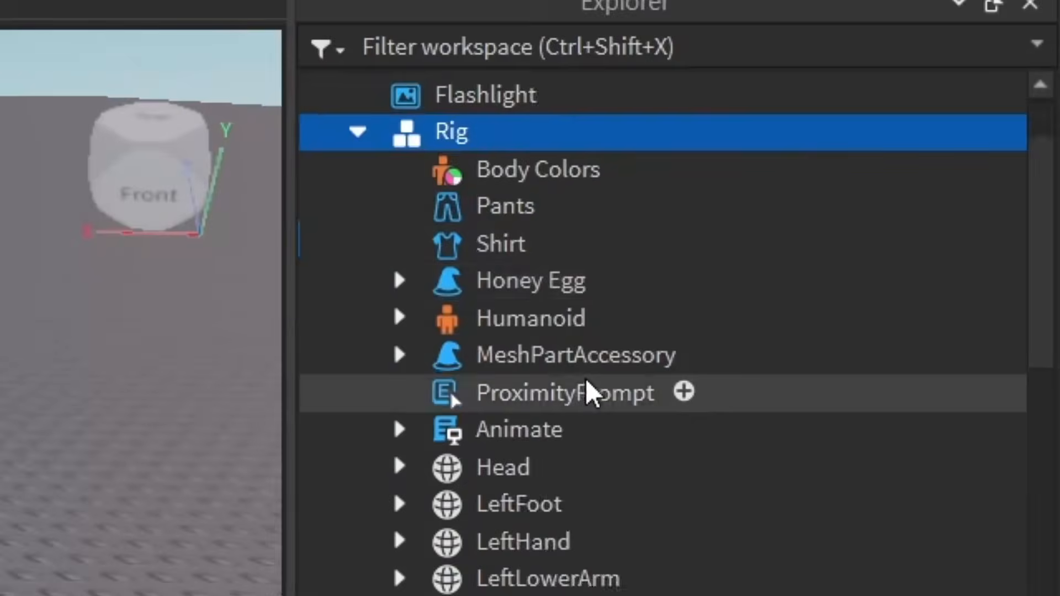
pyautogui.scroll(3, 587, 381)
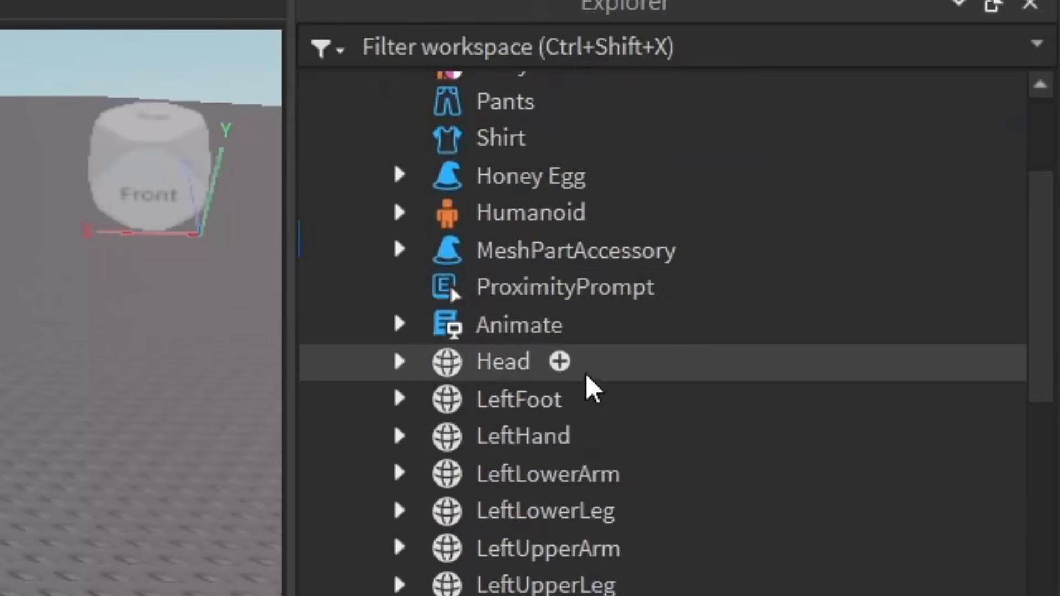
# - Add a Script inside the rig's ProximityPrompt
pyautogui.click(557, 290)
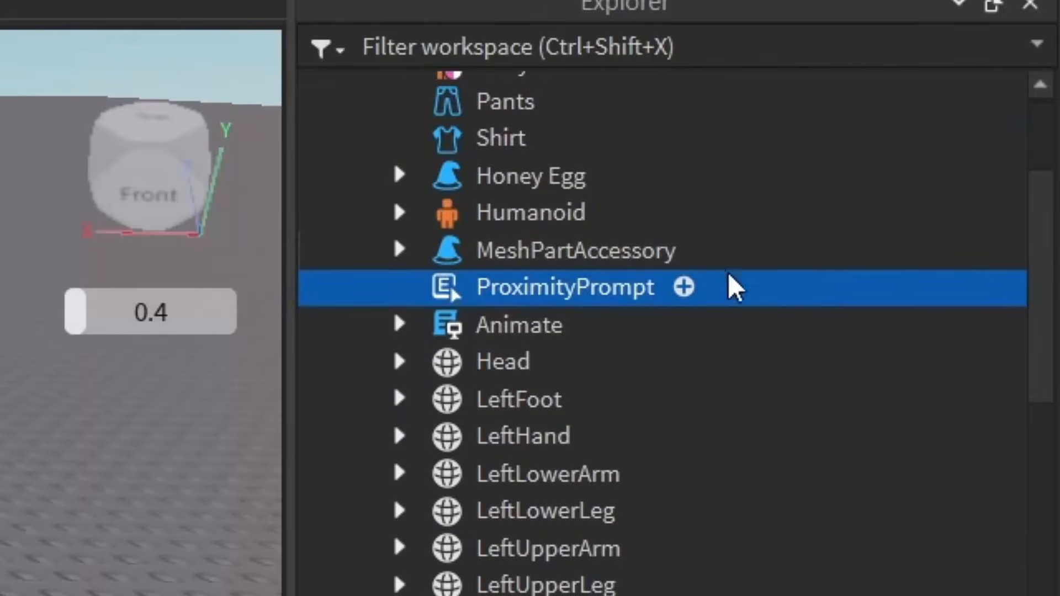
pyautogui.click(684, 287)
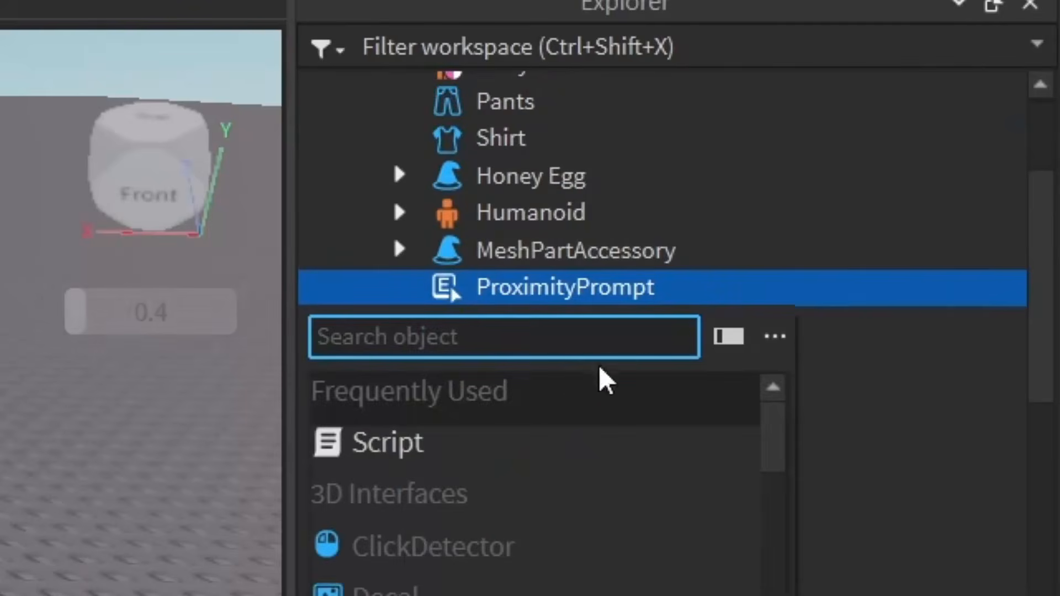
pyautogui.click(419, 440)
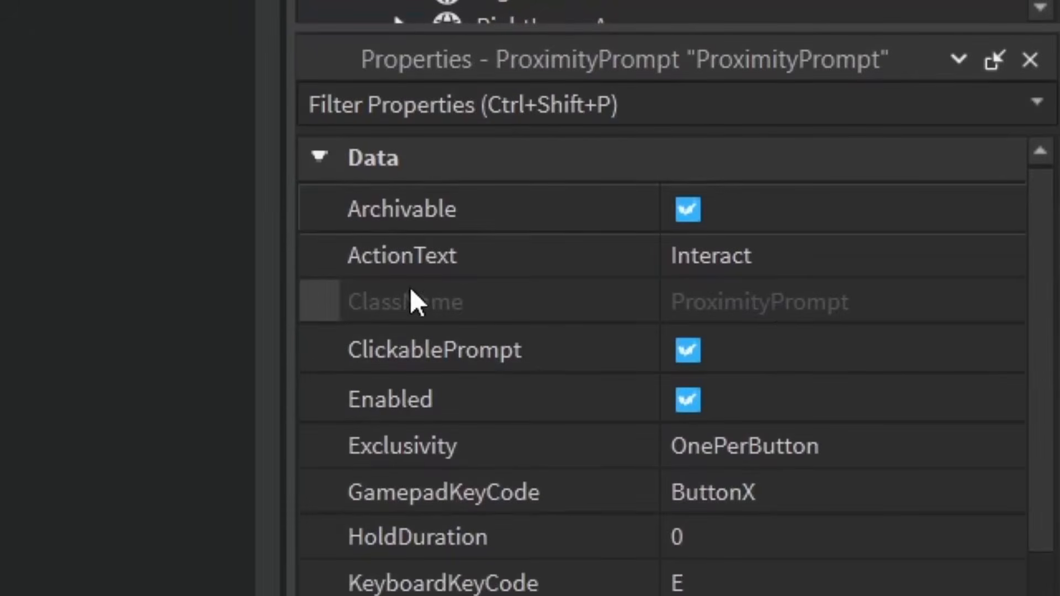
# - Set the ProximityPrompt's ActionText to Open Shop
pyautogui.click(906, 263)
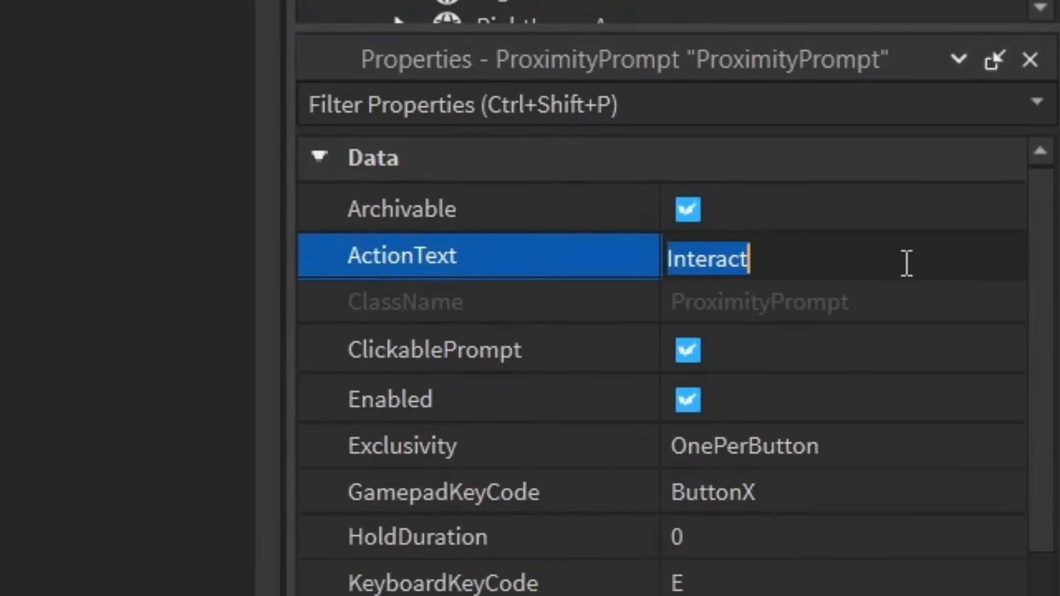
pyautogui.write('open Sh')
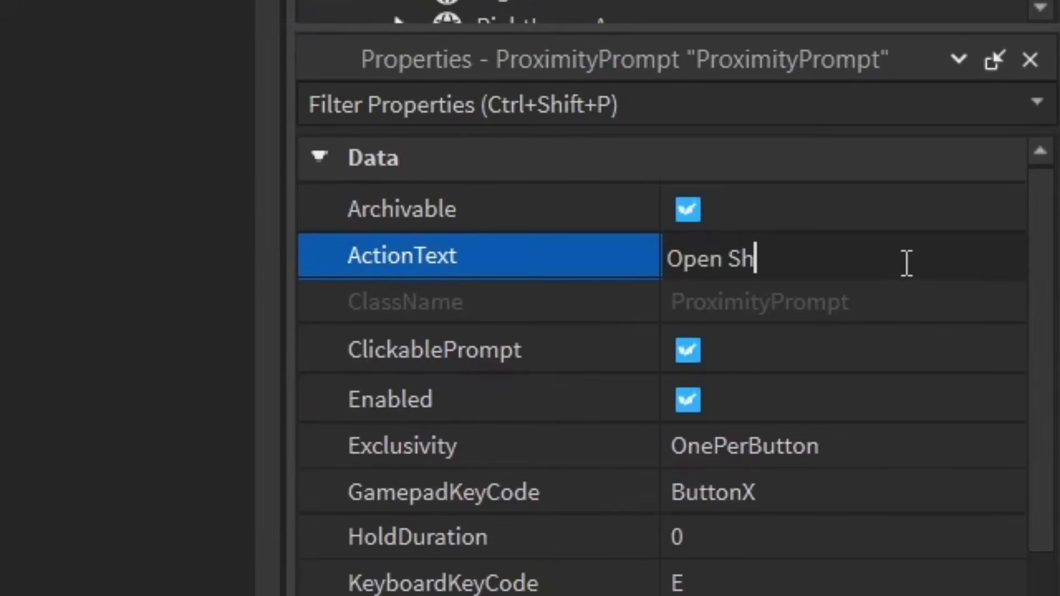
pyautogui.write('op')
pyautogui.press('Return')
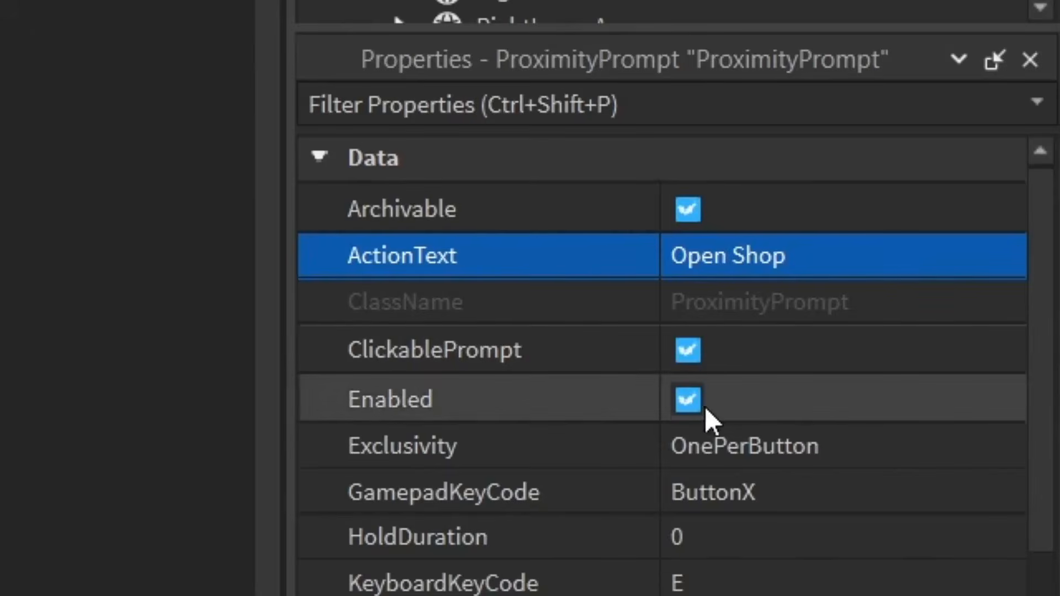
# - Look through the available GamepadKeyCode options of the ProximityPrompt without choosing a different one
pyautogui.scroll(-1, 1044, 374)
pyautogui.scroll(-1, 1054, 415)
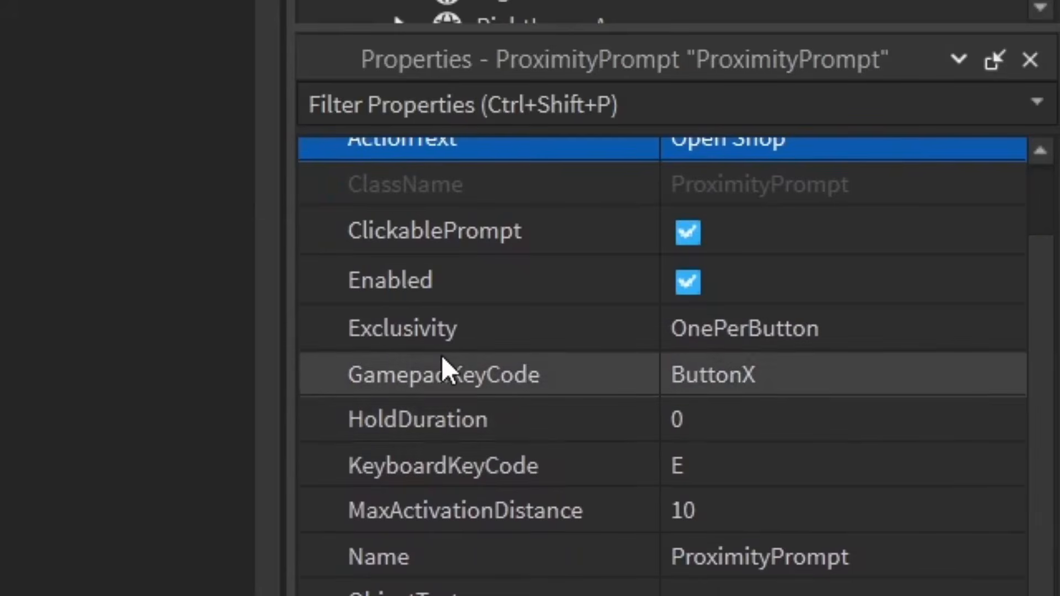
pyautogui.click(1010, 393)
pyautogui.click(1013, 382)
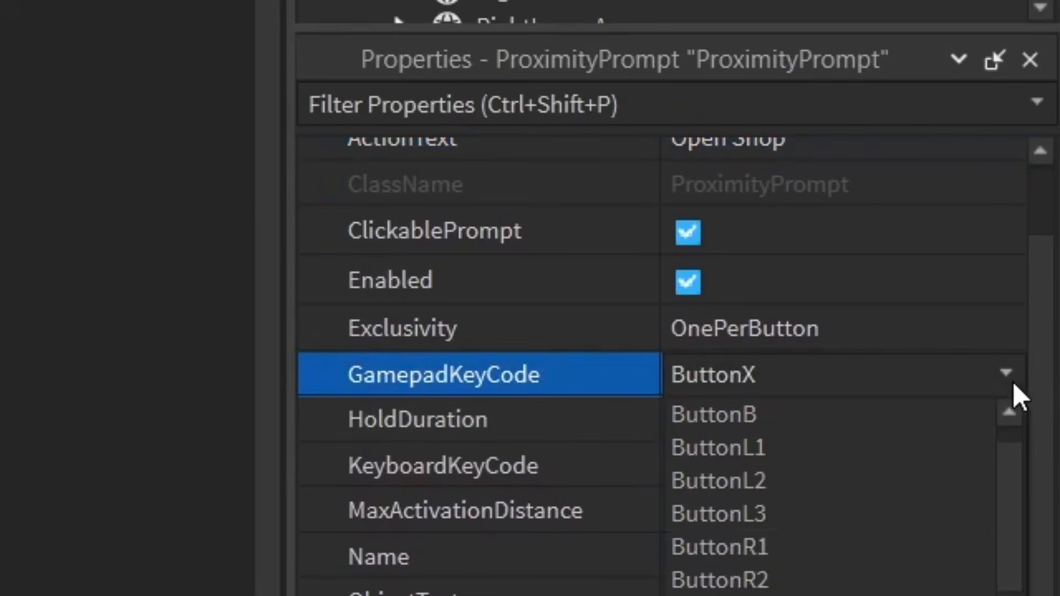
pyautogui.scroll(-3, 1016, 506)
pyautogui.scroll(3, 982, 497)
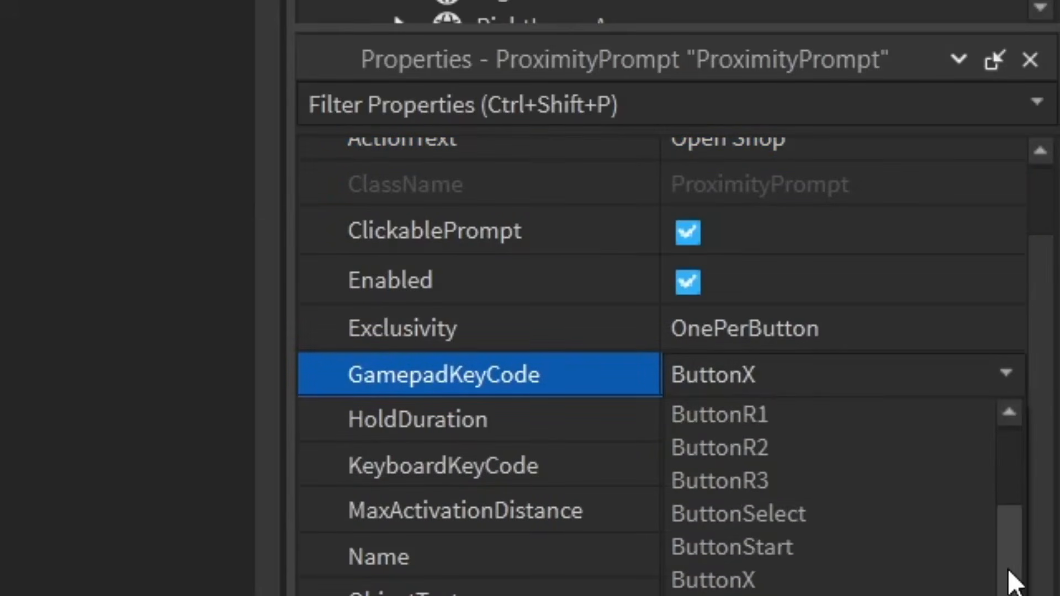
pyautogui.click(991, 383)
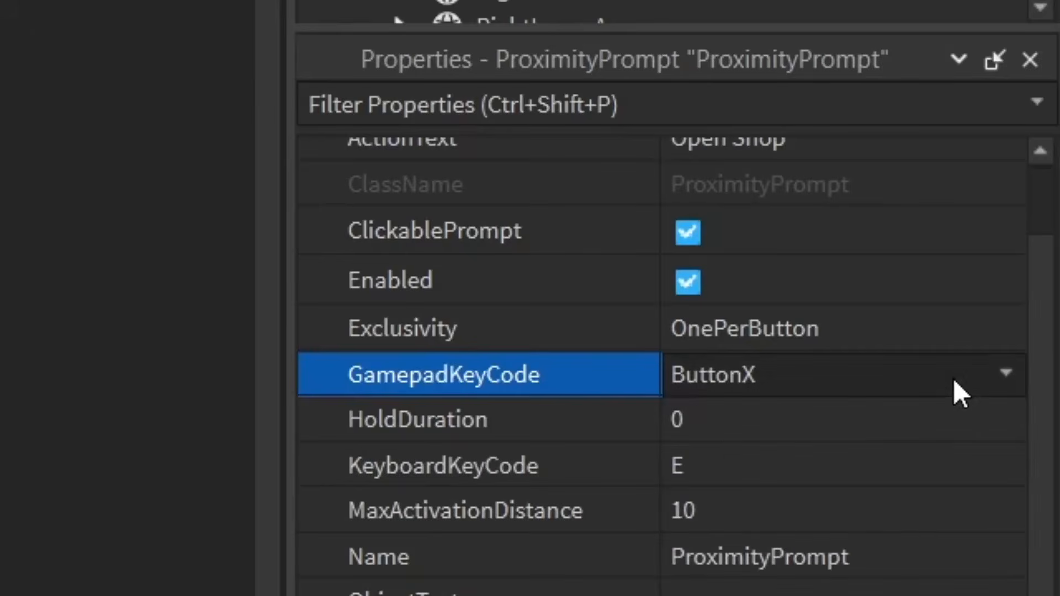
# - Set the ProximityPrompt's HoldDuration to 1
pyautogui.click(710, 421)
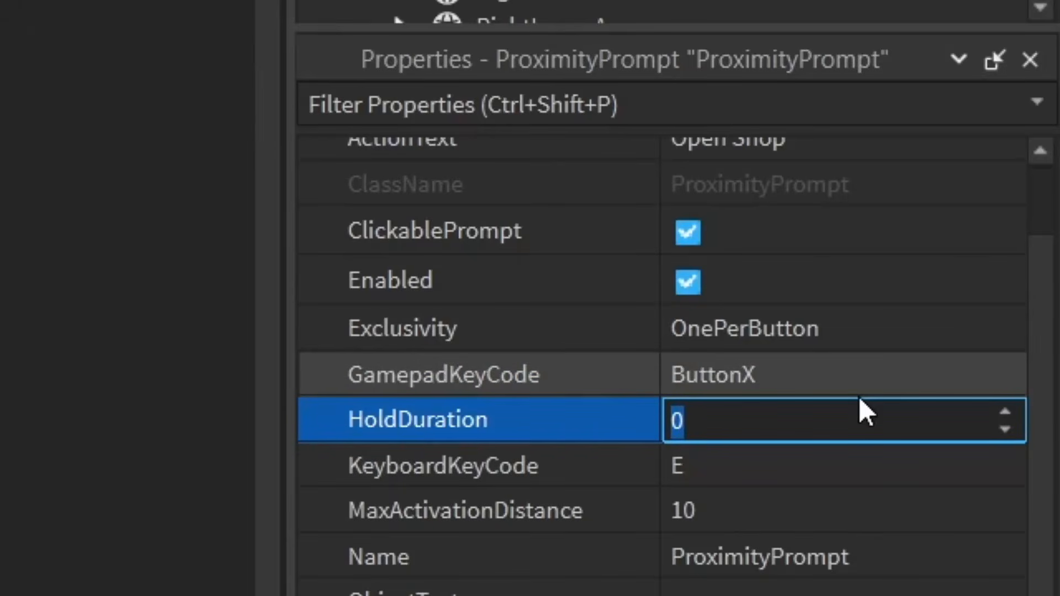
pyautogui.write('1')
pyautogui.press('Return')
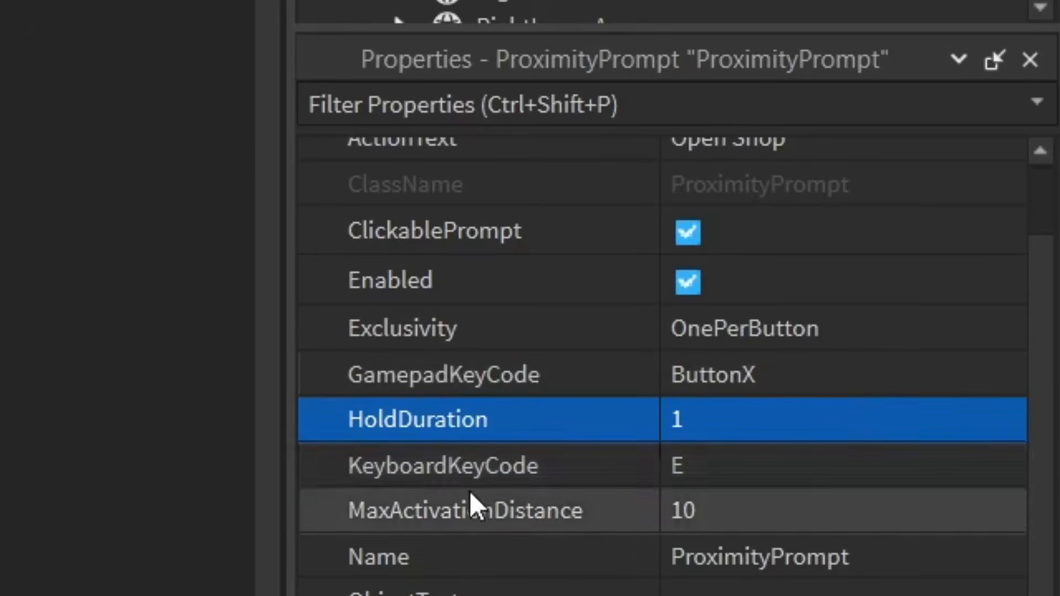
# - Look through the available KeyboardKeyCode options of the ProximityPrompt without choosing a different one
pyautogui.click(983, 478)
pyautogui.click(1009, 471)
pyautogui.click(1009, 471)
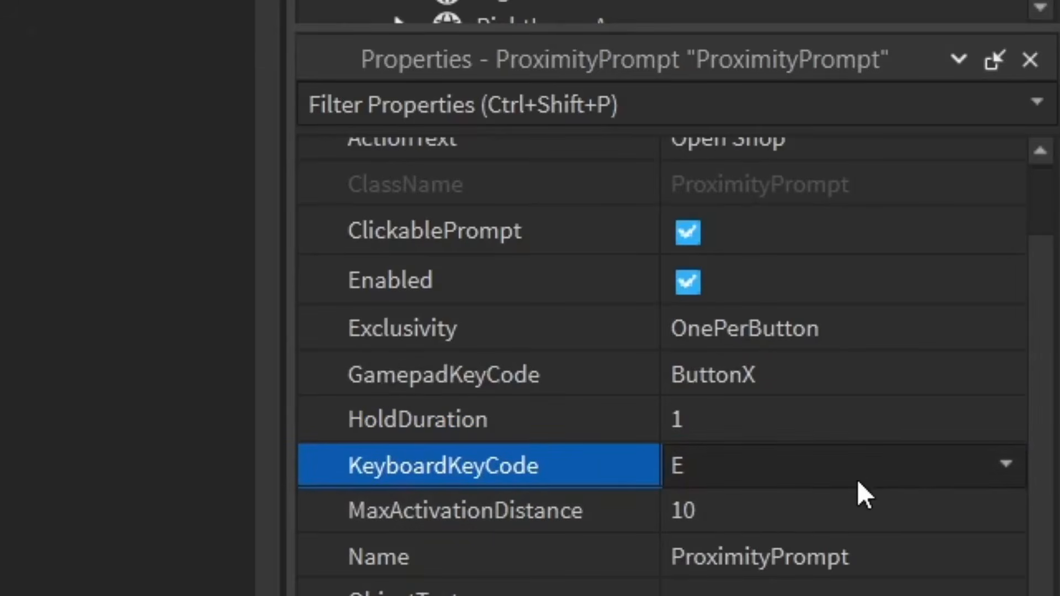
pyautogui.click(940, 478)
pyautogui.scroll(-5, 1016, 558)
pyautogui.scroll(-9, 1016, 546)
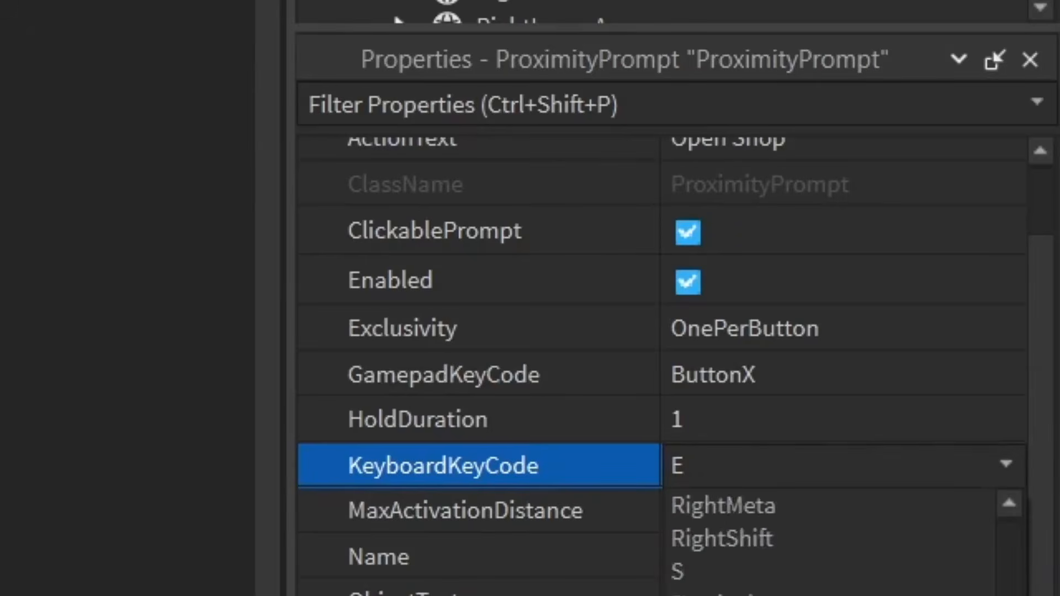
pyautogui.scroll(11, 1018, 538)
pyautogui.scroll(1, 1018, 504)
pyautogui.click(1008, 472)
# - Set the ProximityPrompt's MaxActivationDistance to 20
pyautogui.scroll(-1, 1049, 503)
pyautogui.scroll(-1, 1049, 511)
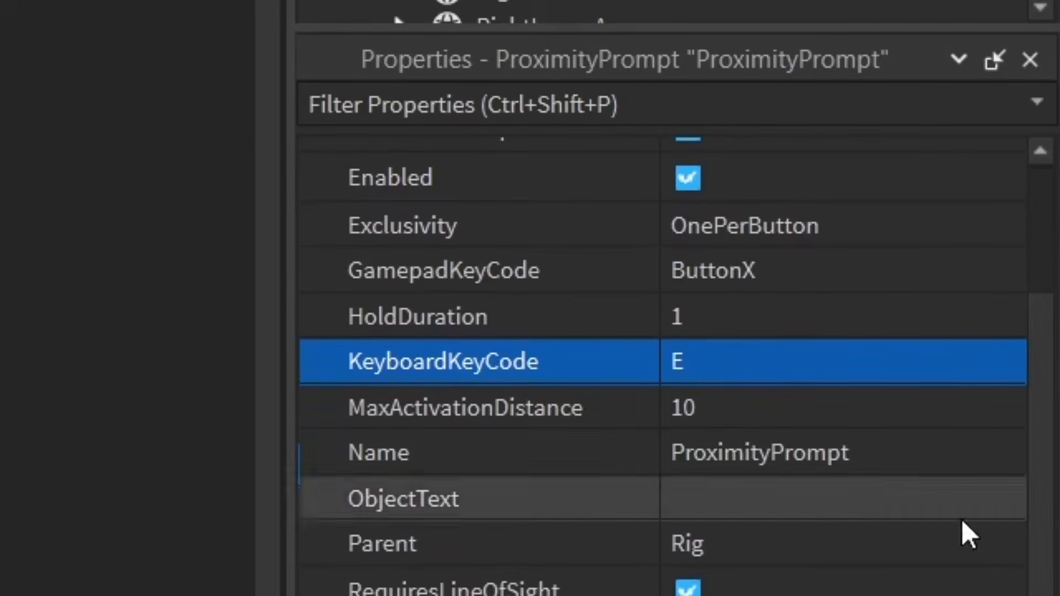
pyautogui.click(797, 415)
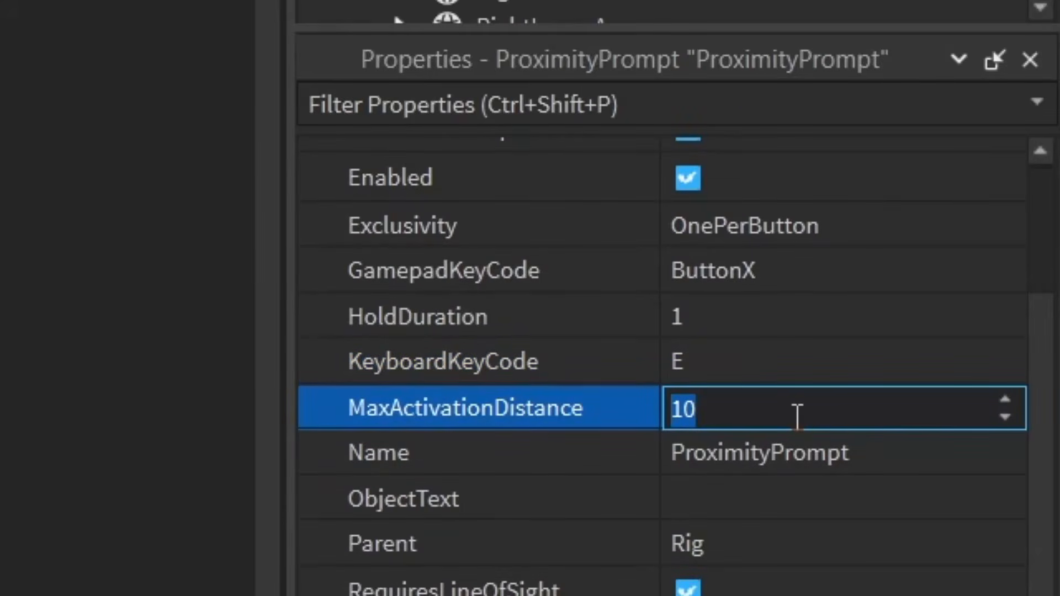
pyautogui.write('20')
pyautogui.press('Return')
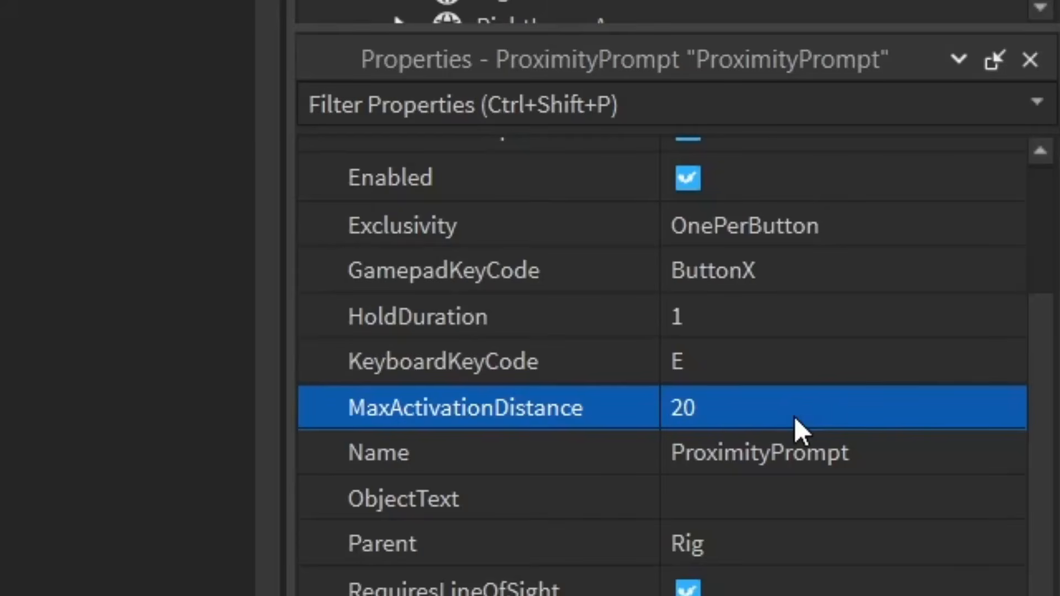
# - Set the ProximityPrompt's ObjectText to Shop
pyautogui.scroll(-2, 1029, 461)
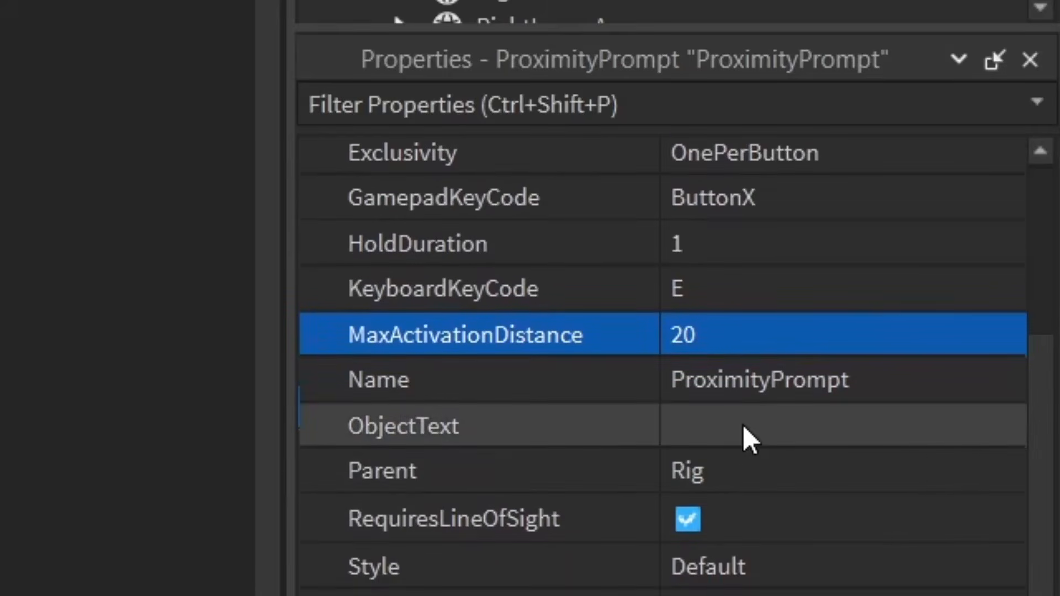
pyautogui.click(743, 425)
pyautogui.write('Shop')
pyautogui.press('Return')
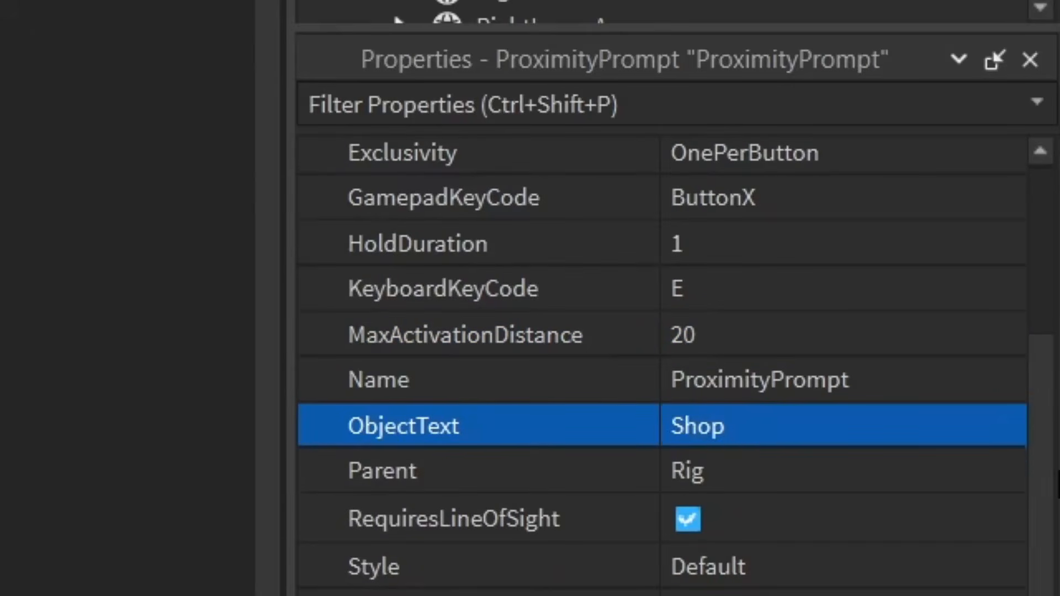
# - Read the descriptions of RequiresLineOfSight and Style, and switch RequiresLineOfSight off and back on
pyautogui.moveTo(1044, 497); pyautogui.dragTo(1036, 583)
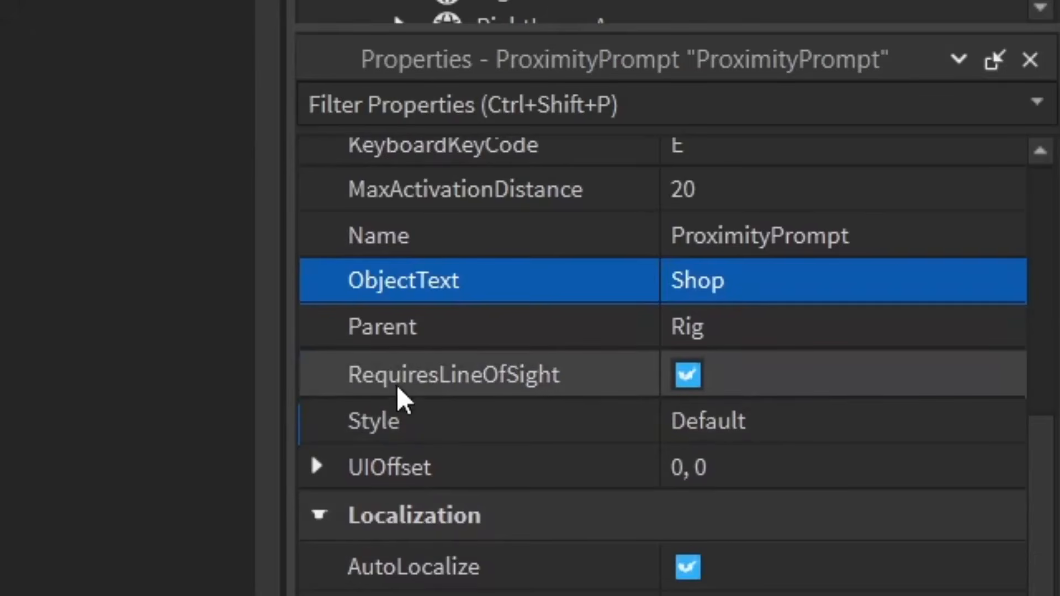
pyautogui.moveTo(576, 385)
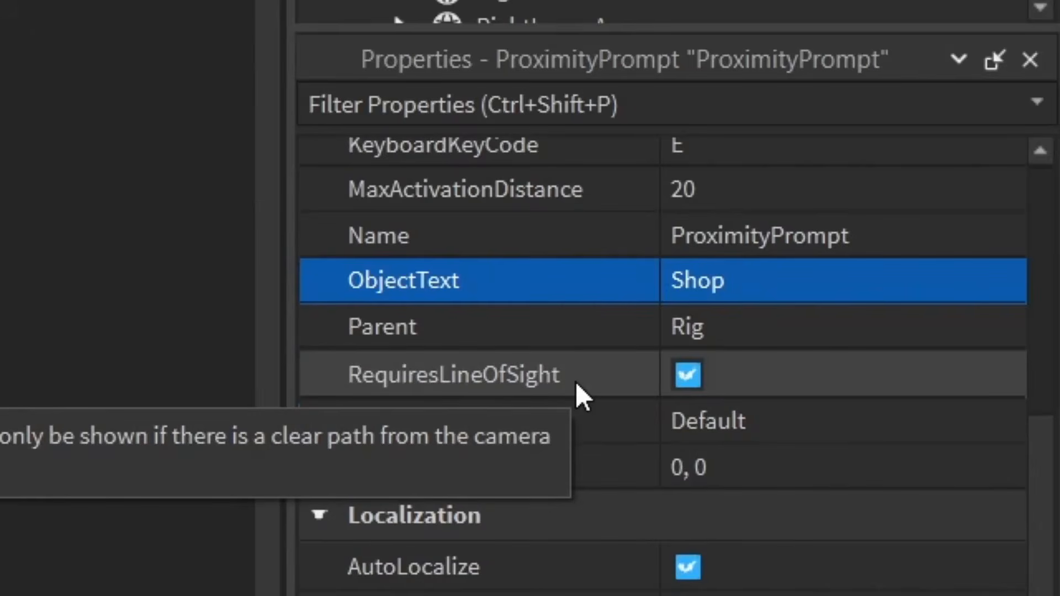
pyautogui.moveTo(662, 404)
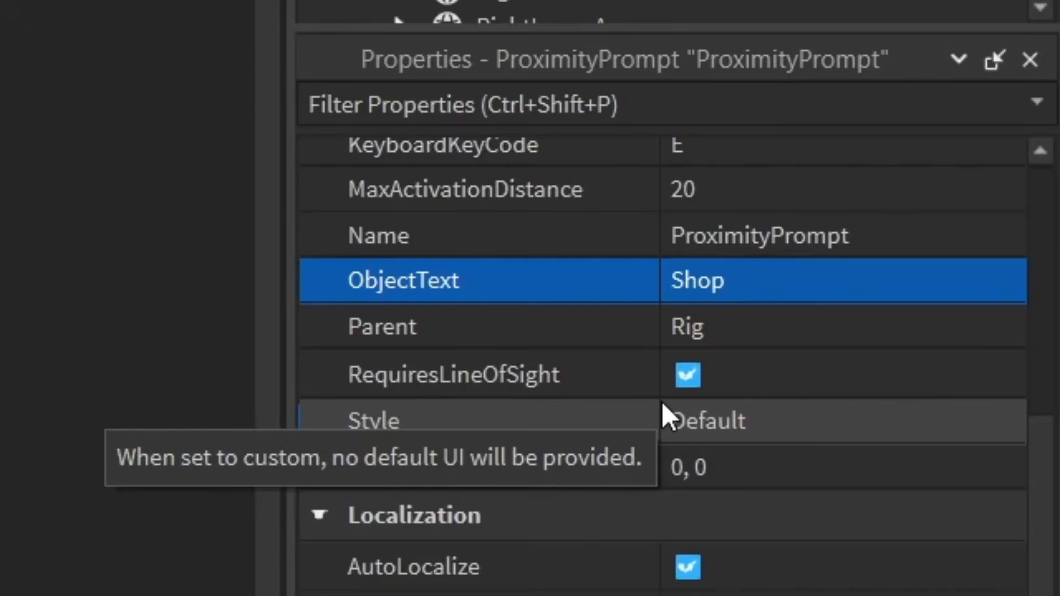
pyautogui.click(688, 375)
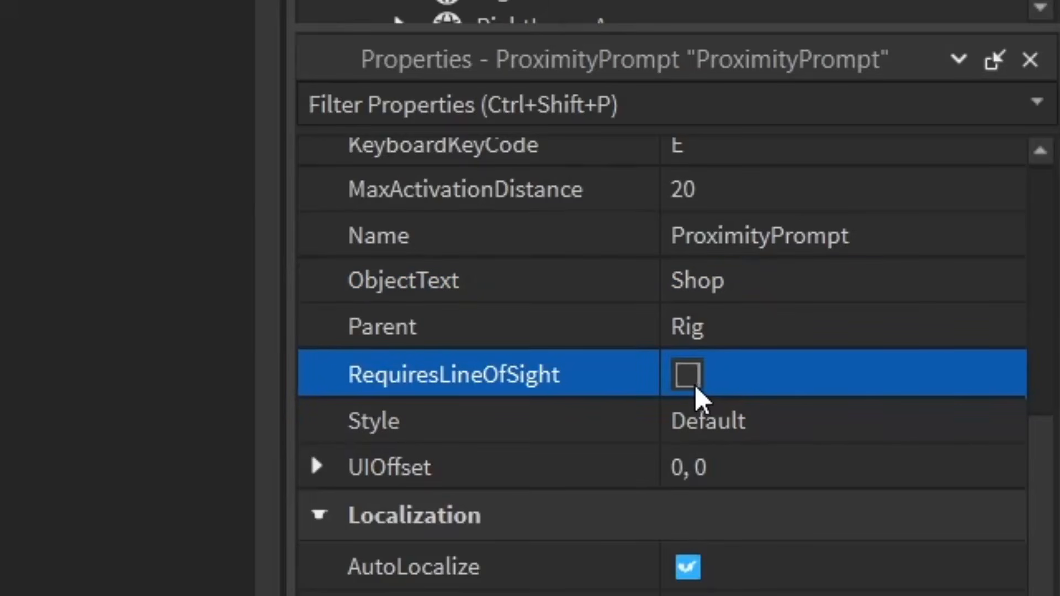
pyautogui.click(694, 381)
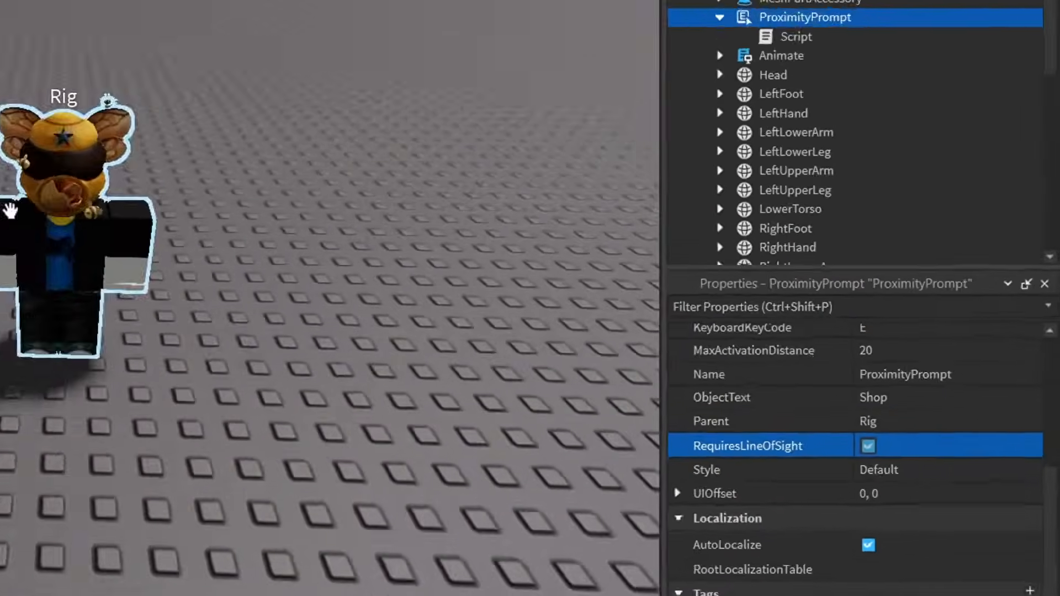
pyautogui.moveTo(506, 321)
pyautogui.mouseDown(button='right')
pyautogui.moveTo(413, 310)
pyautogui.moveTo(423, 315)
pyautogui.moveTo(357, 339)
pyautogui.moveTo(489, 334)
pyautogui.mouseUp(button='right')
pyautogui.scroll(2, 414, 312)
pyautogui.scroll(1, 490, 333)
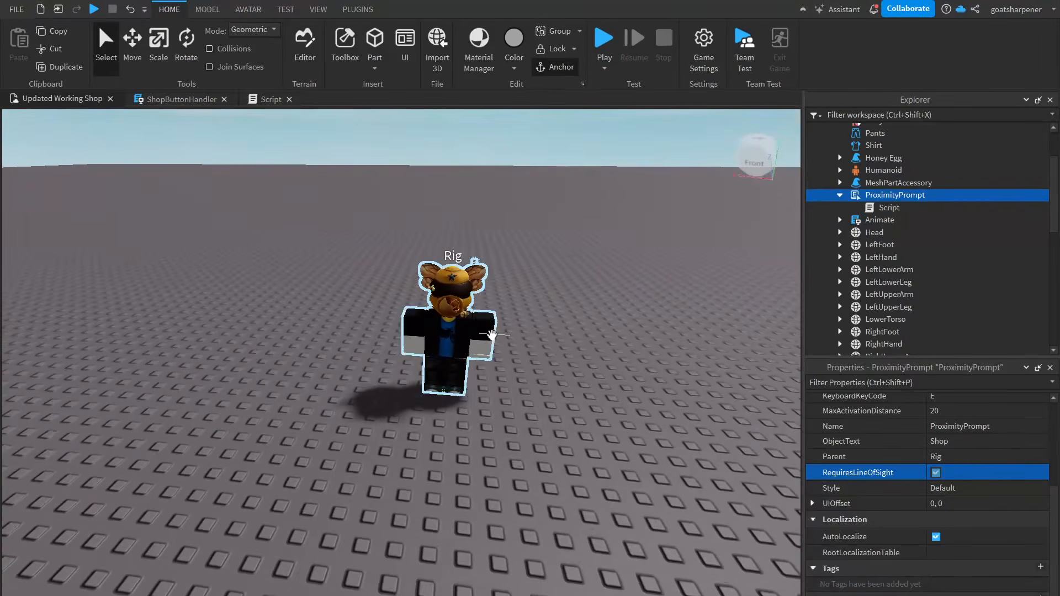
pyautogui.moveTo(769, 424); pyautogui.dragTo(765, 428, button='right')
pyautogui.moveTo(621, 413); pyautogui.dragTo(622, 410, button='right')
# - Open the Script inside the rig's ProximityPrompt and delete its default Hello world code
pyautogui.doubleClick(872, 208)
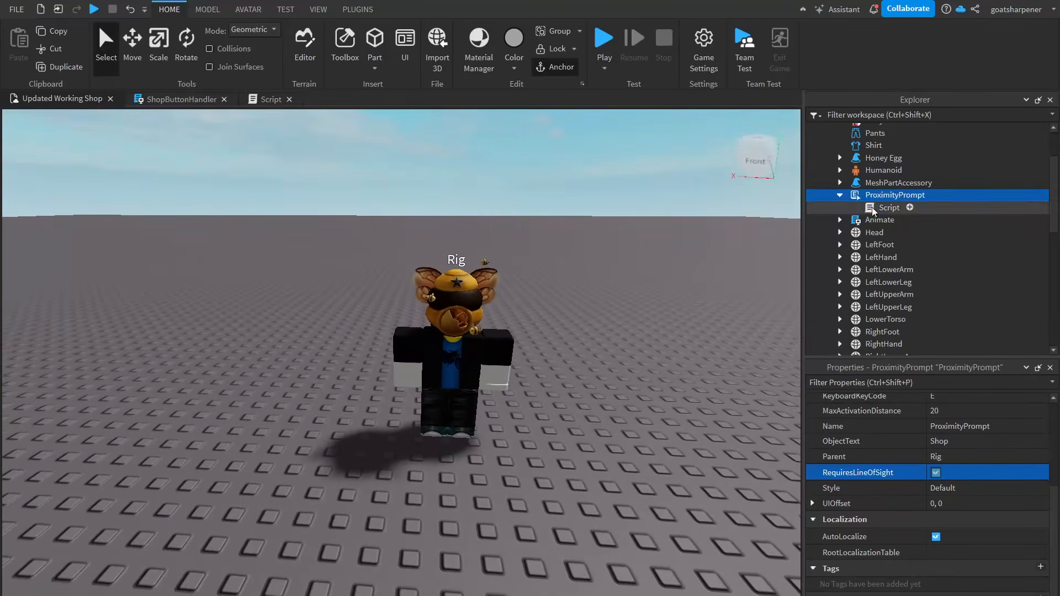
pyautogui.hotkey('ctrl', 'a')
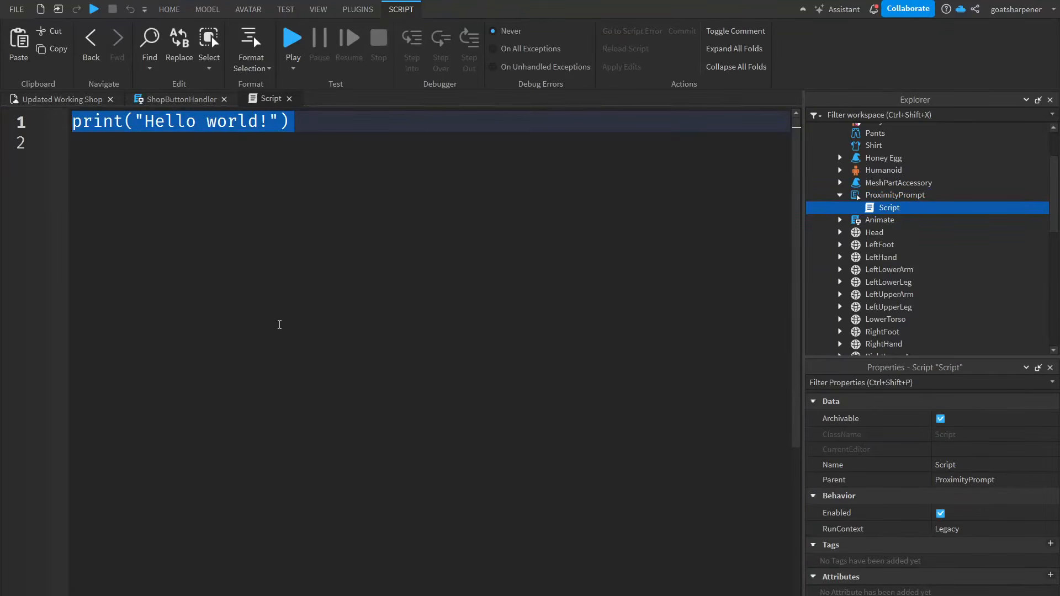
pyautogui.press('BackSpace')
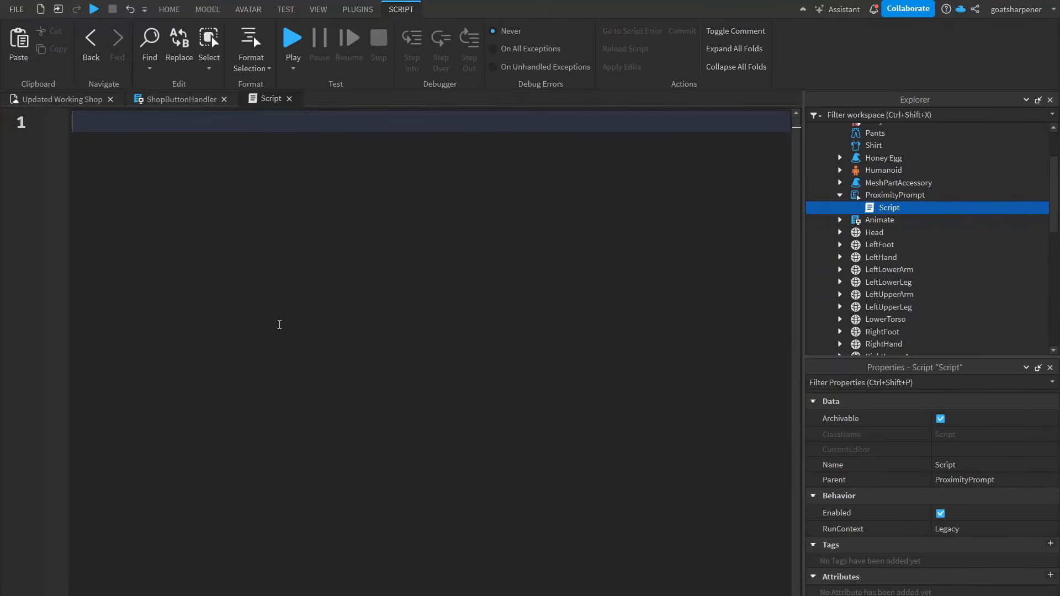
# - Add a --//Variables comment and declare local prox = script.Parent below it
pyautogui.write('--//Variables')
pyautogui.press('Return')
pyautogui.write('local prox')
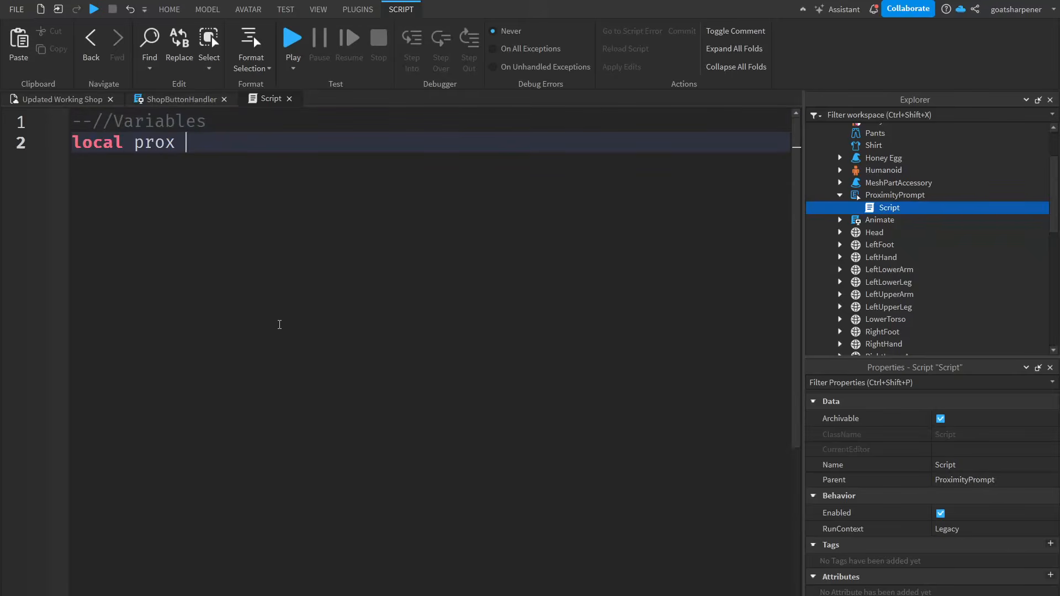
pyautogui.write(' = script.Parent')
pyautogui.press('Return')
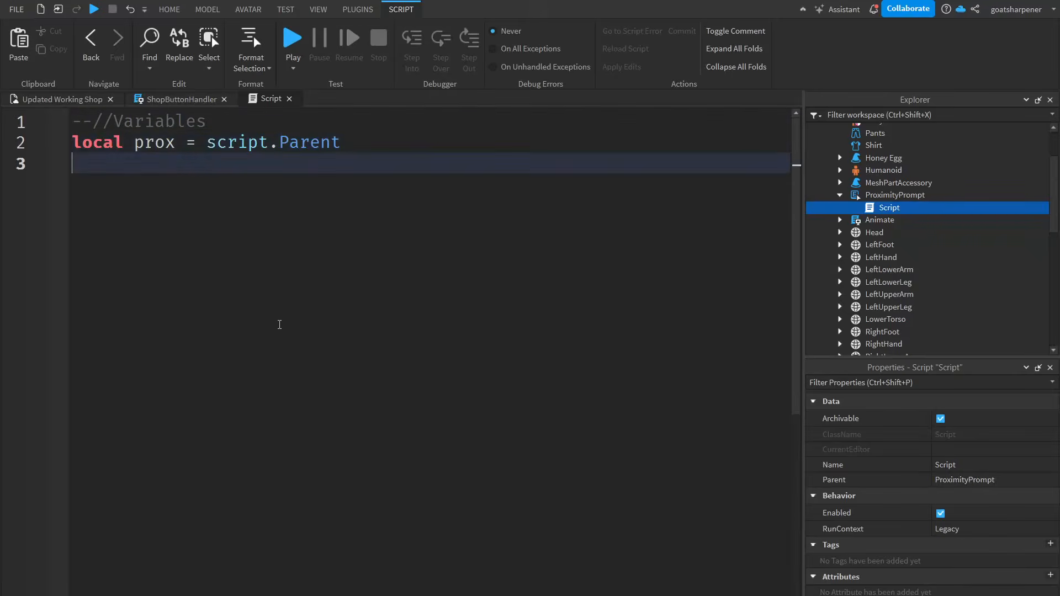
# - Declare local remoteEvent = game.ReplicatedStorage:WaitForChild("OpenShop"), and select the OpenShop event in ReplicatedStorage to check its name
pyautogui.write('local remoteEvent ')
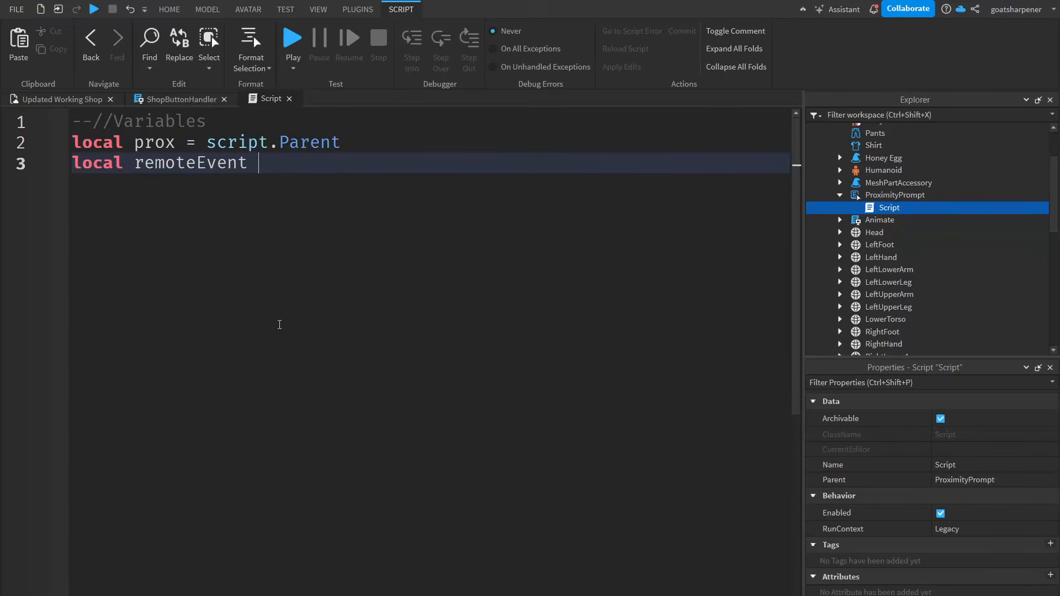
pyautogui.write('= game.ReplicatedStorage')
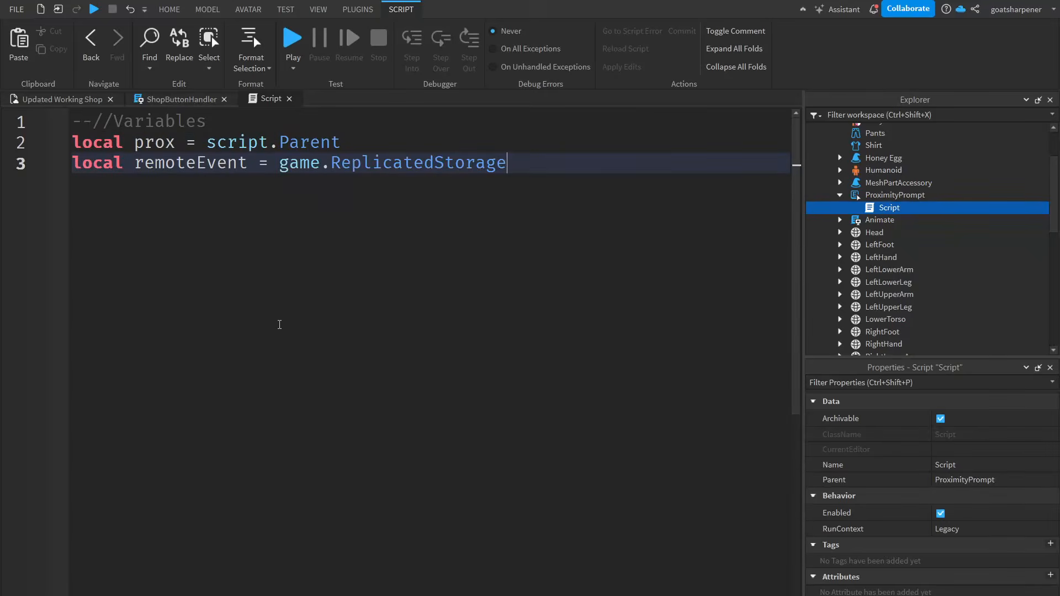
pyautogui.write(':WaitForChild(')
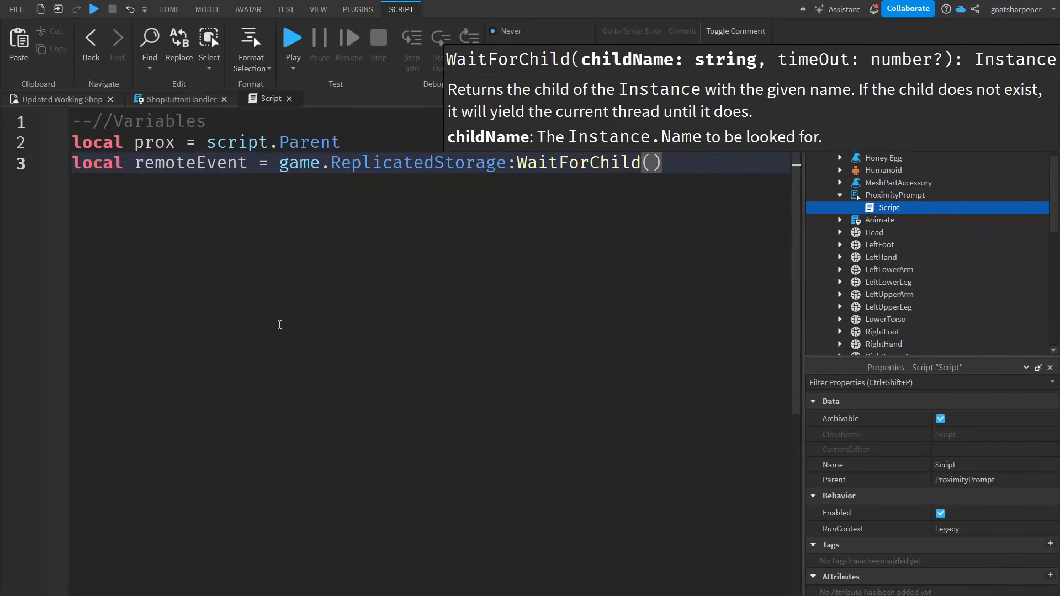
pyautogui.write('"Op')
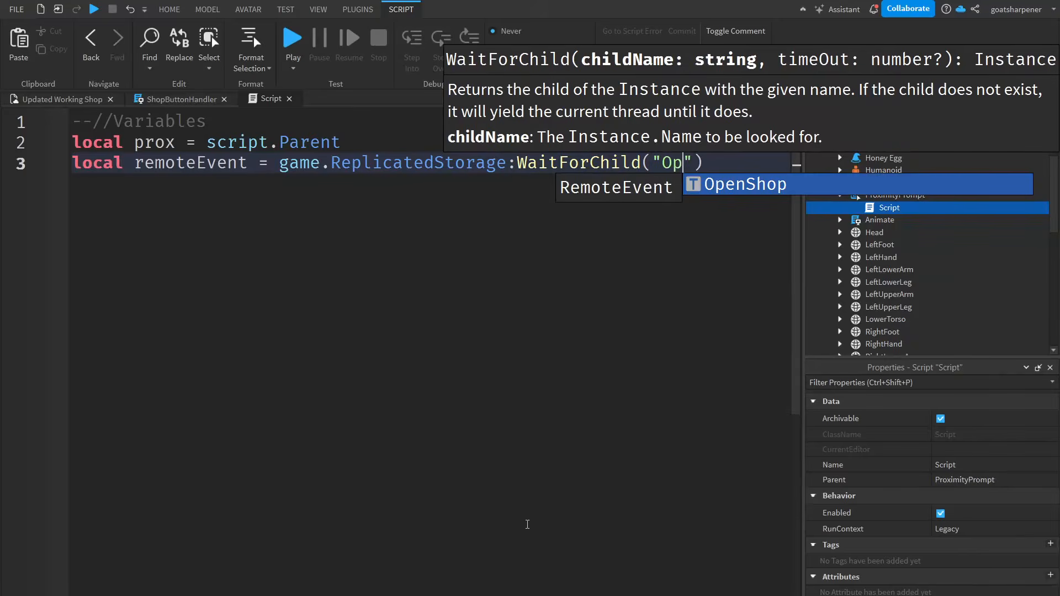
pyautogui.press('Tab')
pyautogui.press('End')
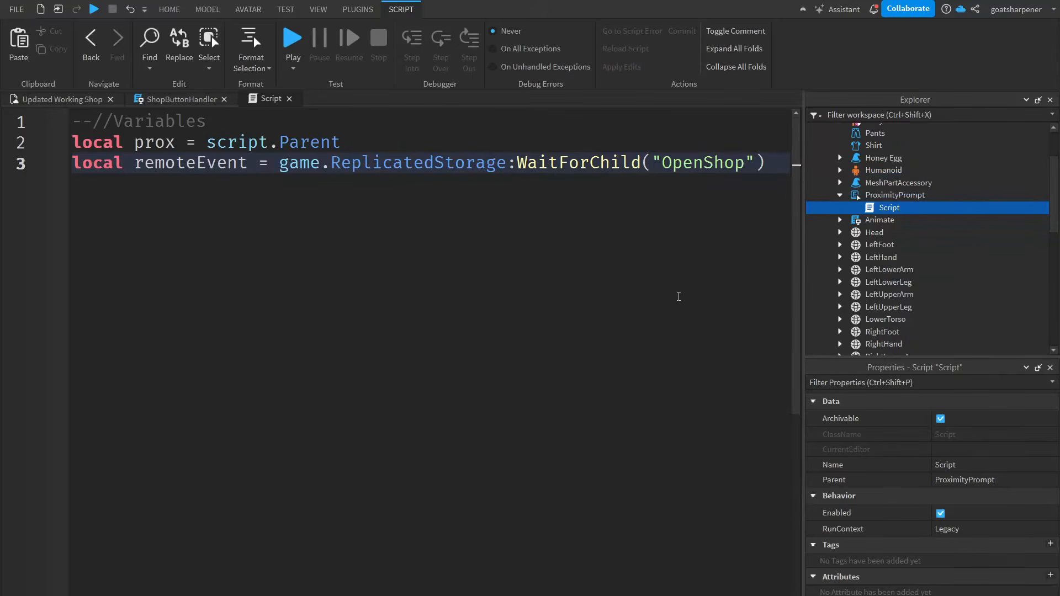
pyautogui.scroll(3, 891, 203)
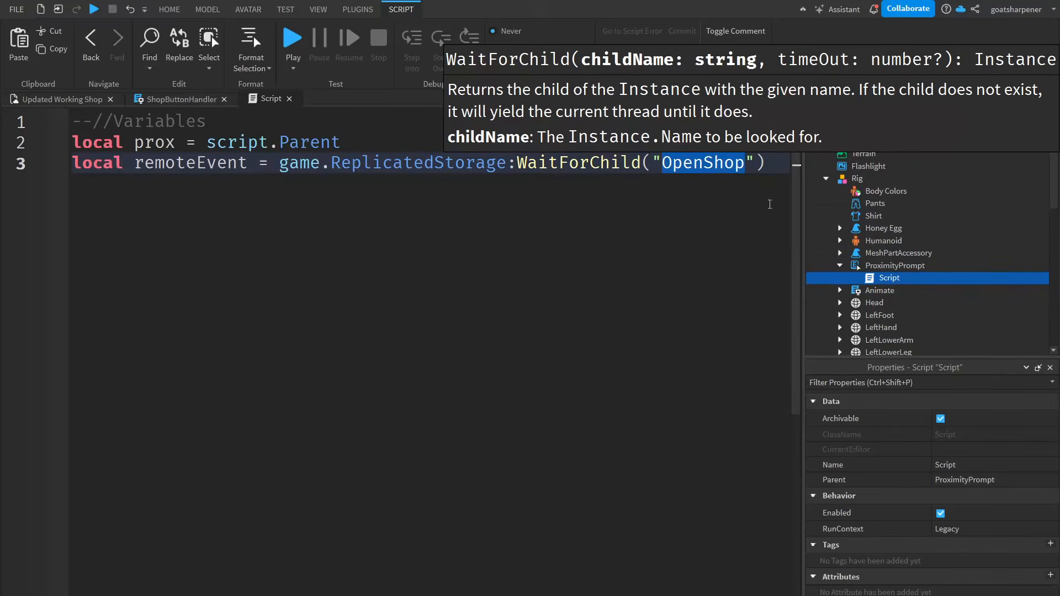
pyautogui.scroll(-8, 890, 203)
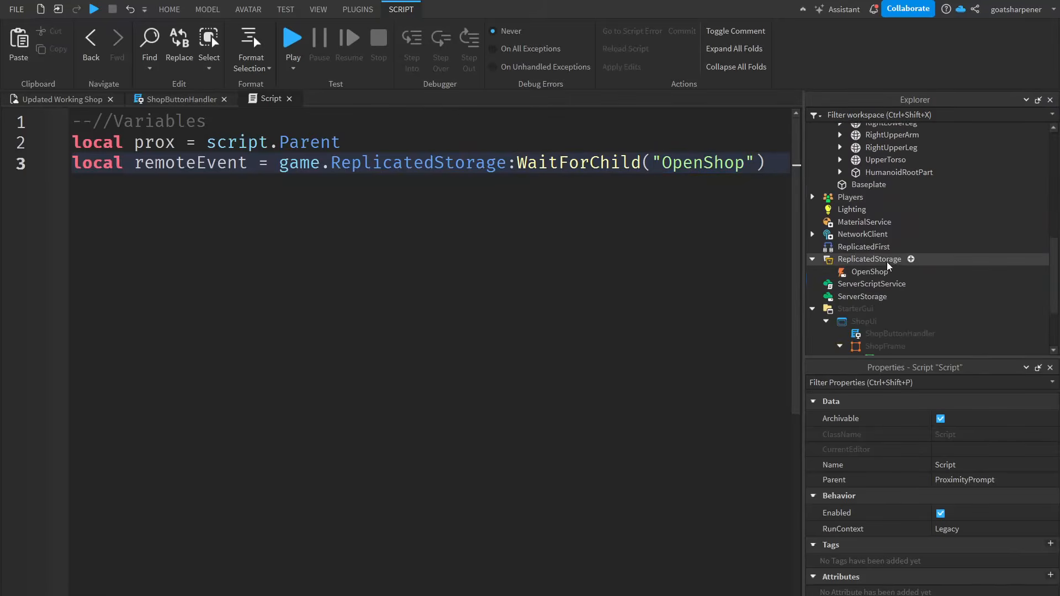
pyautogui.click(860, 274)
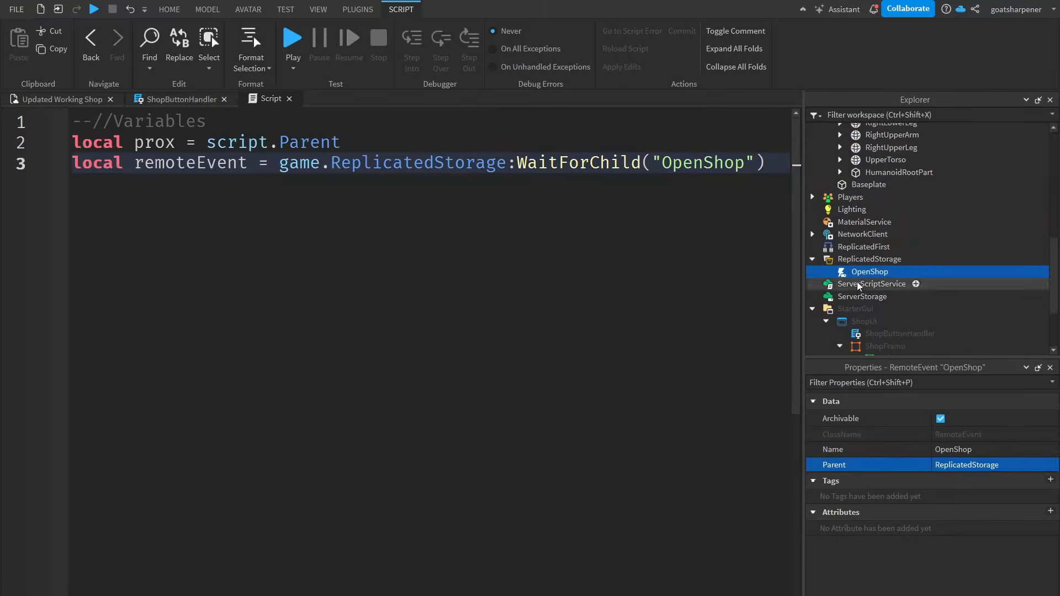
# - Add an --//Open comment below the variables, separated from them by a blank line
pyautogui.click(767, 164)
pyautogui.press('Return')
pyautogui.press('Return')
pyautogui.write('--//Open')
pyautogui.press('Return')
pyautogui.press('Return')
pyautogui.press('BackSpace')
# - Connect prox.Triggered to a new anonymous function that takes player as its parameter, below the --//Open comment
pyautogui.write('prox.Tri')
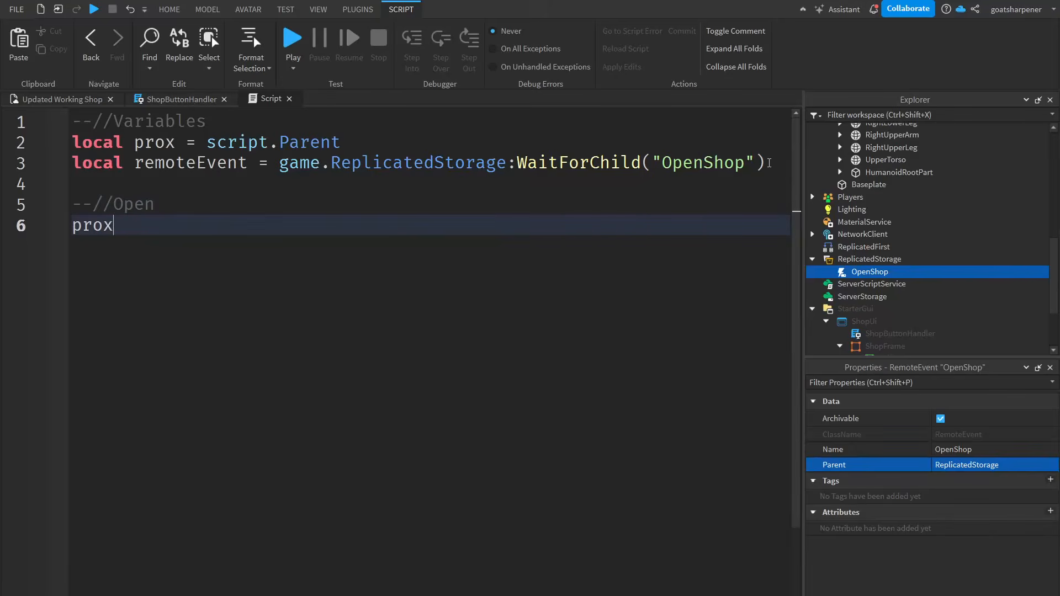
pyautogui.press('Tab')
pyautogui.write(':')
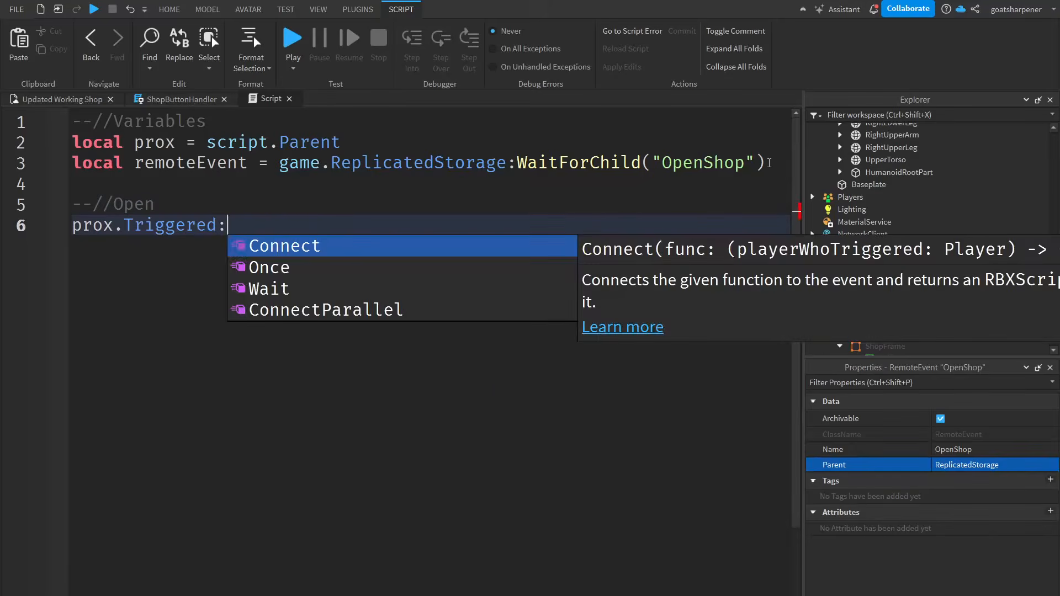
pyautogui.press('Tab')
pyautogui.write('(f')
pyautogui.press('Tab')
pyautogui.write('(')
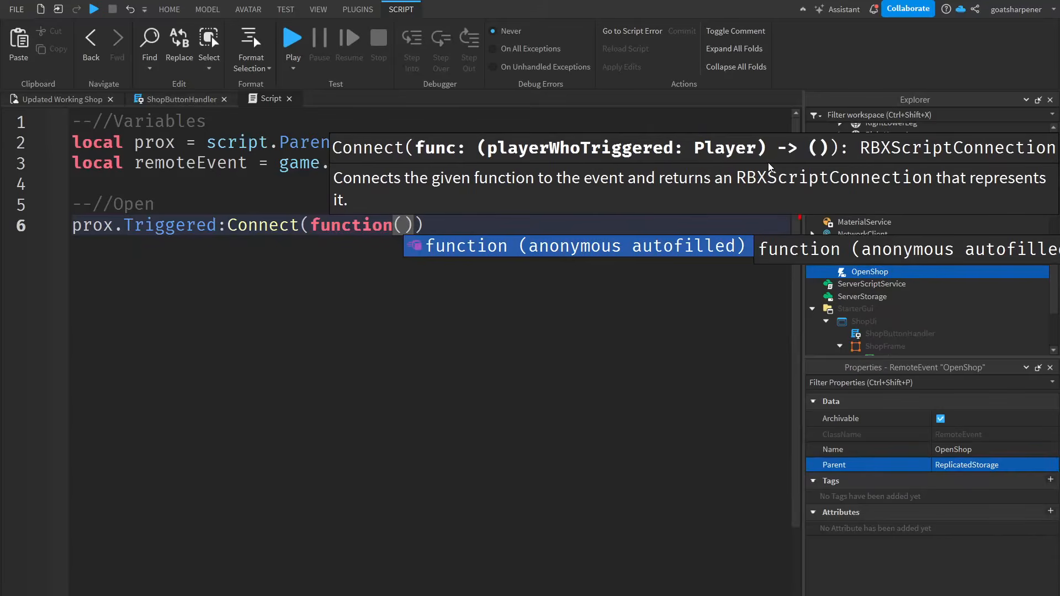
pyautogui.write('player')
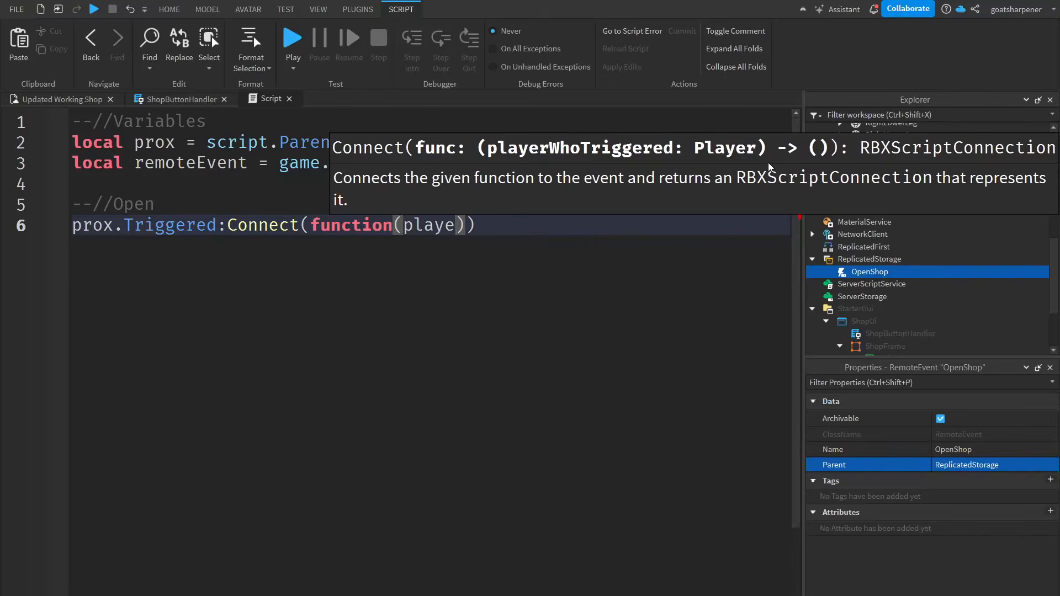
pyautogui.write(')')
pyautogui.press('Return')
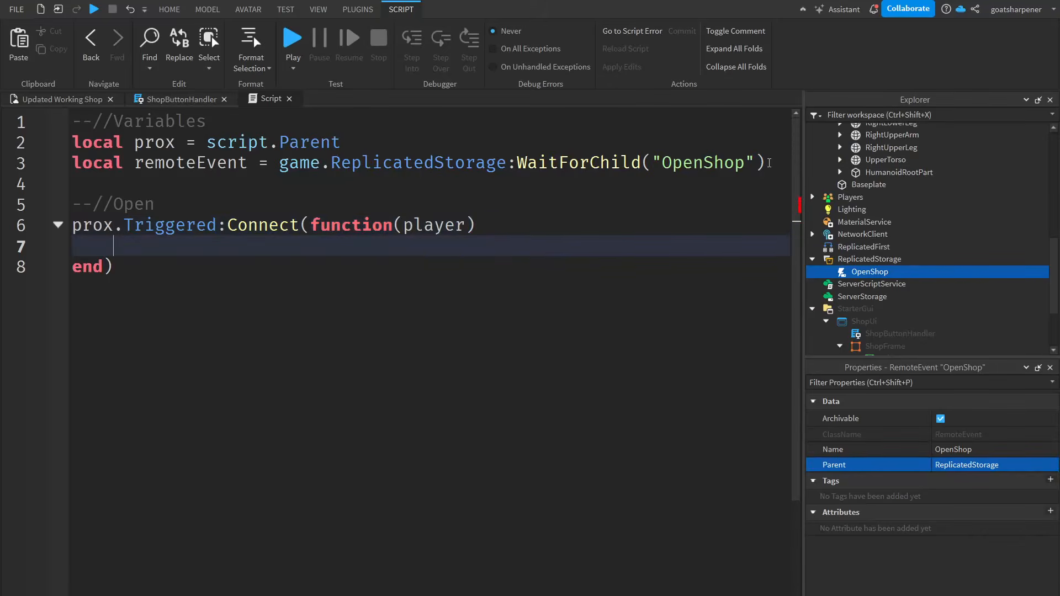
# - Call remoteEvent:FireClient(player) inside the Triggered function
pyautogui.write('r')
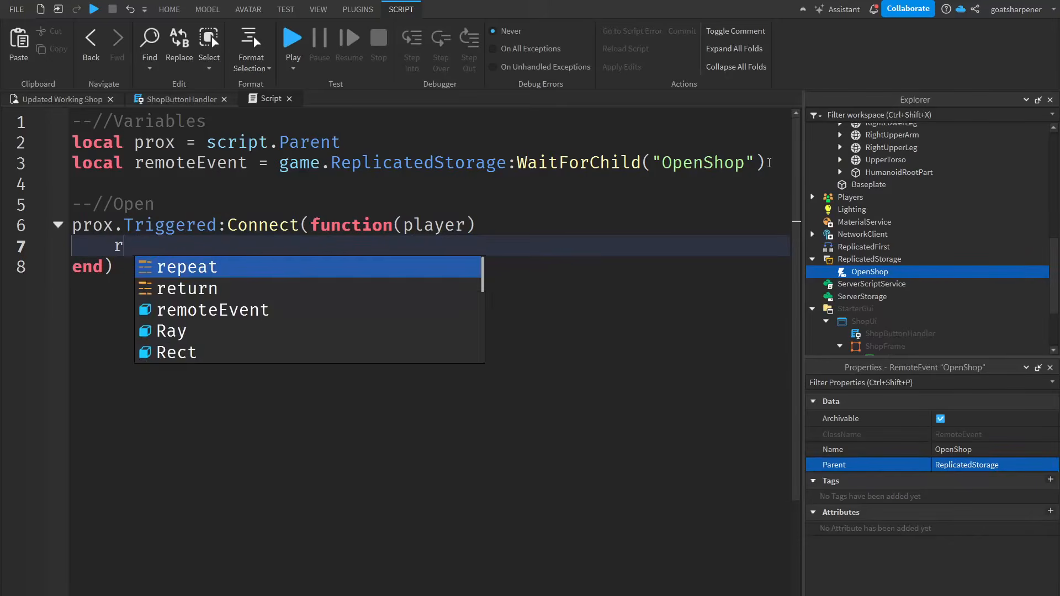
pyautogui.write('emoteEvent:')
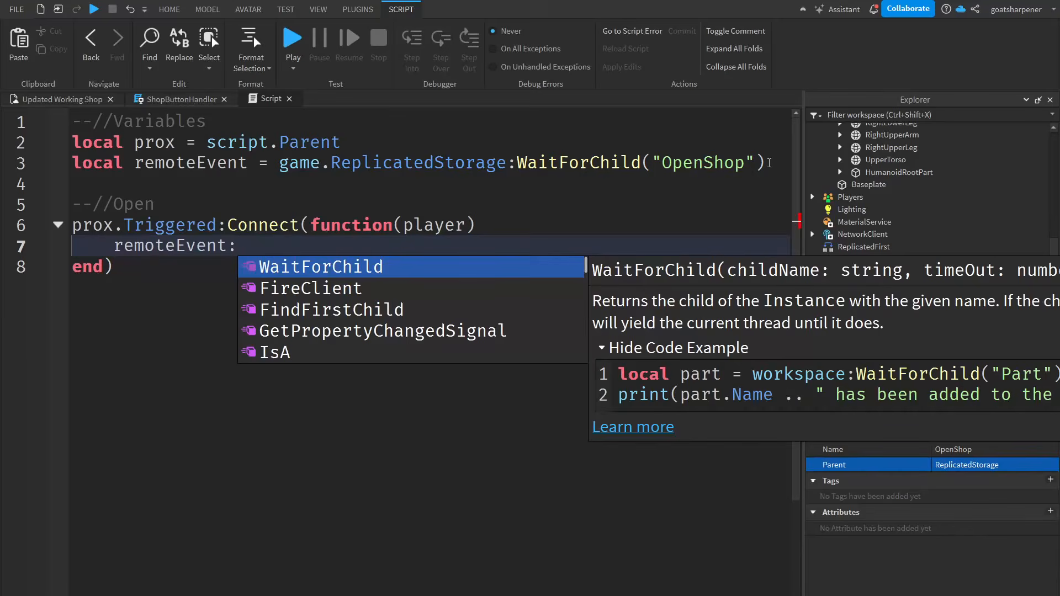
pyautogui.write('Fire')
pyautogui.press('Tab')
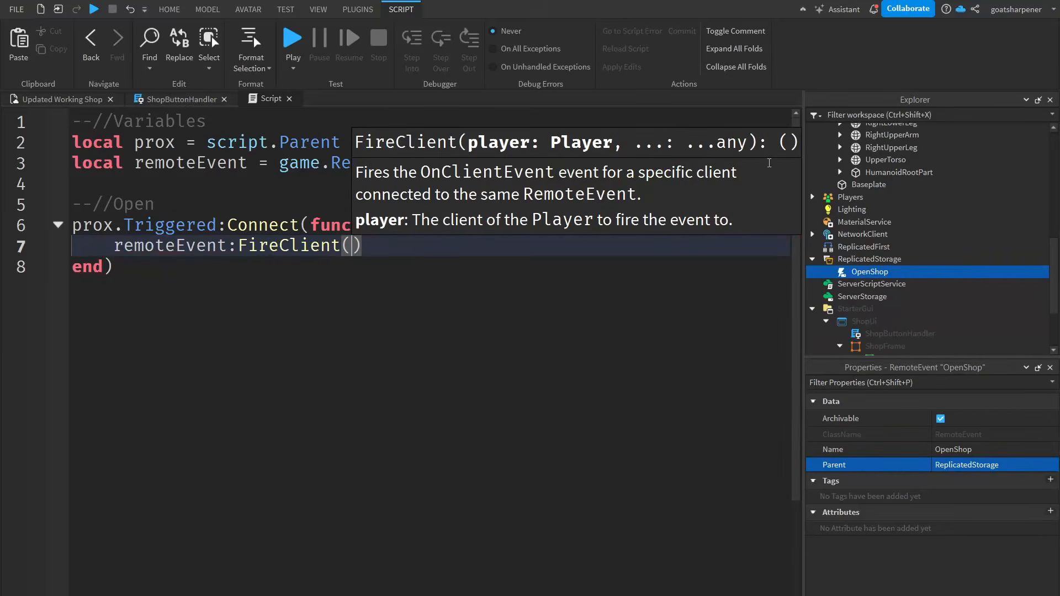
pyautogui.write('pl')
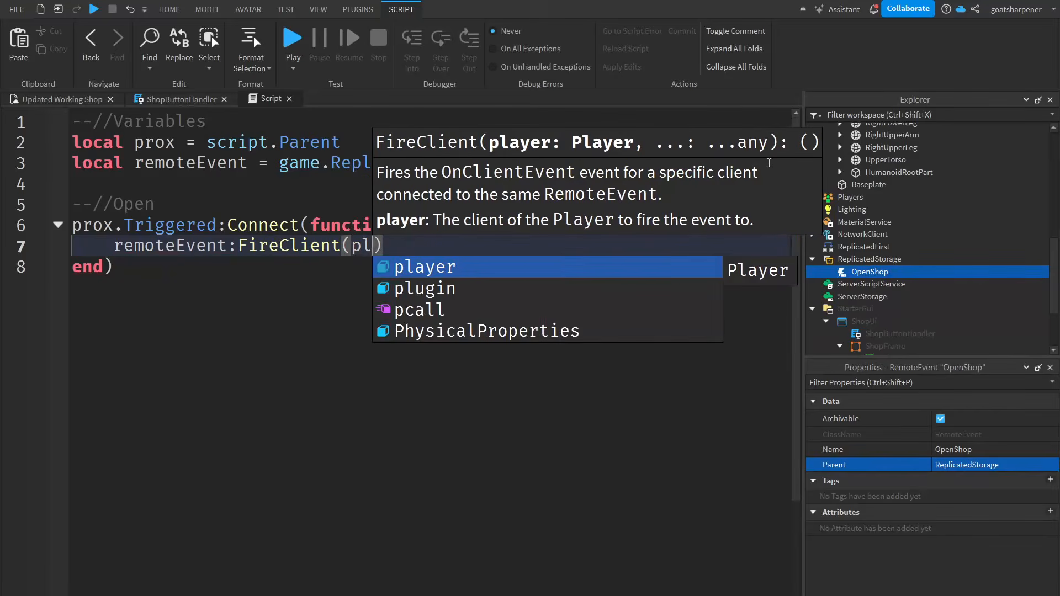
pyautogui.press('Tab')
pyautogui.press('Down')
# - Insert a LocalScript into ShopUi under StarterGui
pyautogui.click(863, 256)
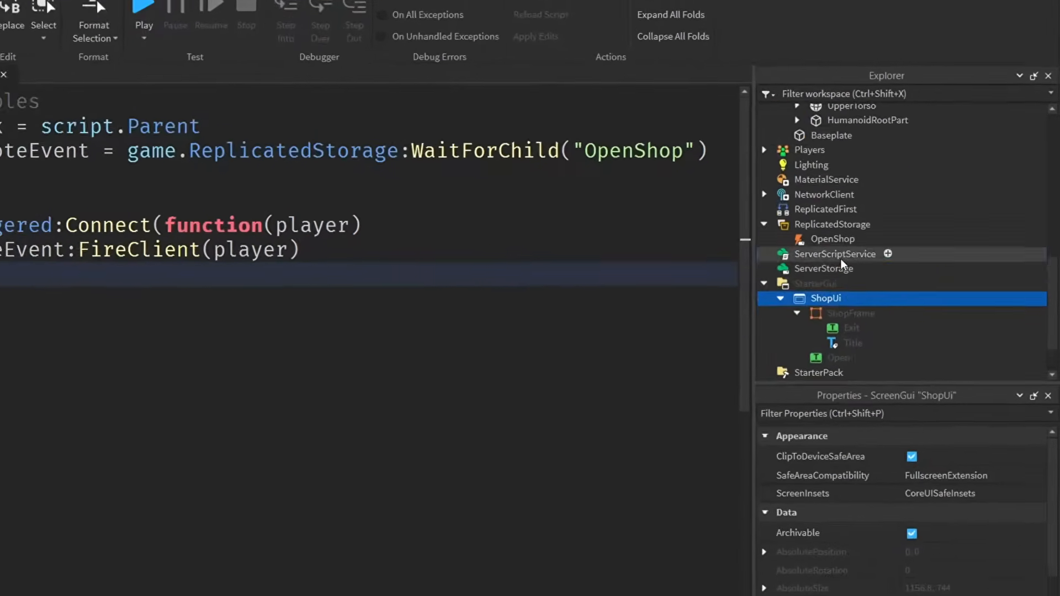
pyautogui.click(852, 299)
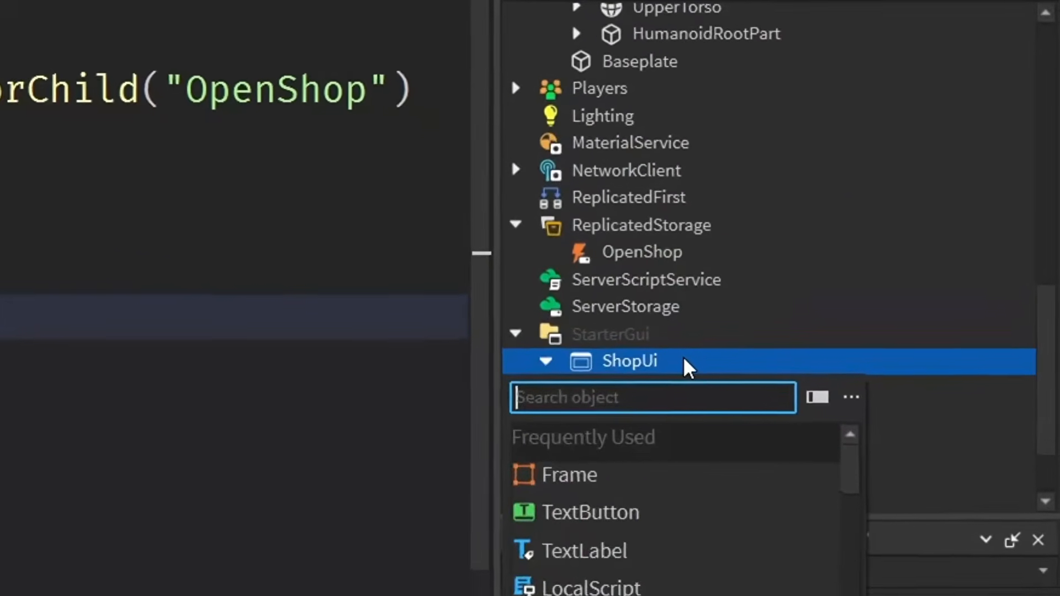
pyautogui.write('loca')
pyautogui.click(687, 457)
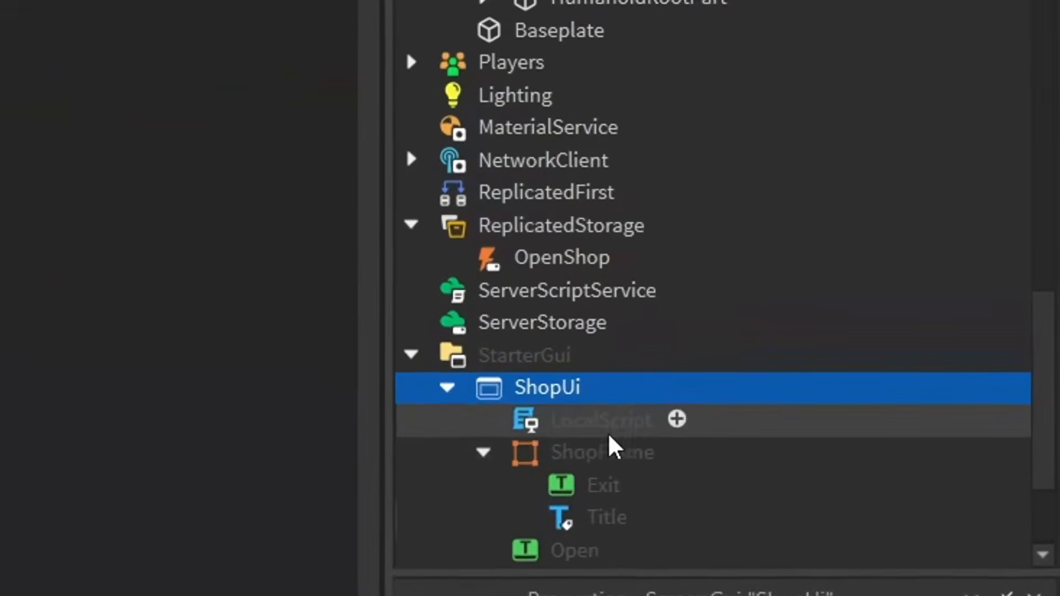
# - Rename the new LocalScript in ShopUi to ShopButtonHandler and open it for editing
pyautogui.press('F2')
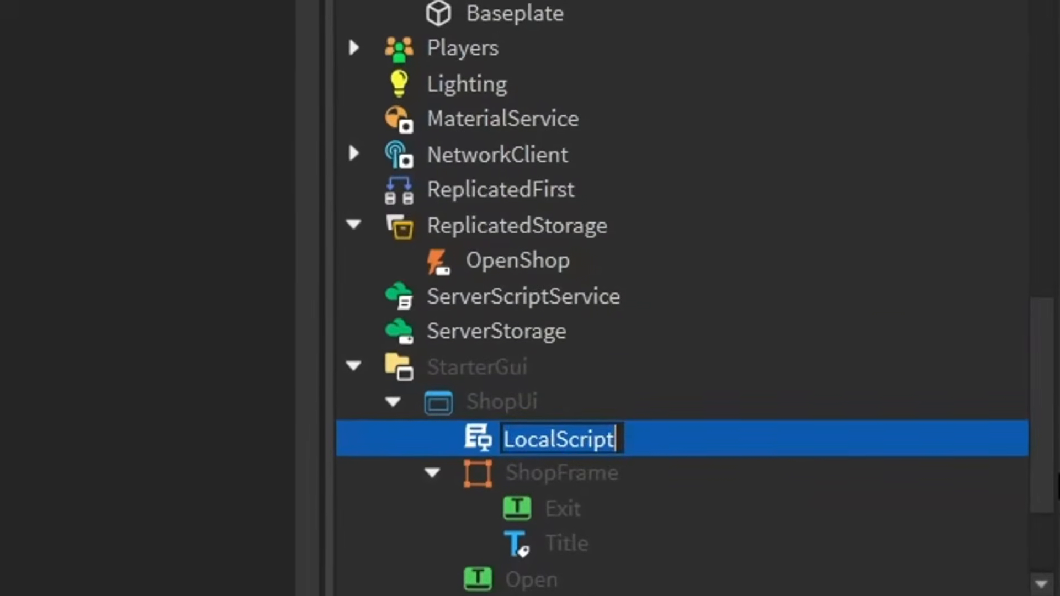
pyautogui.write('ShopBuyt')
pyautogui.press('BackSpace')
pyautogui.press('BackSpace')
pyautogui.write('ttonHandler')
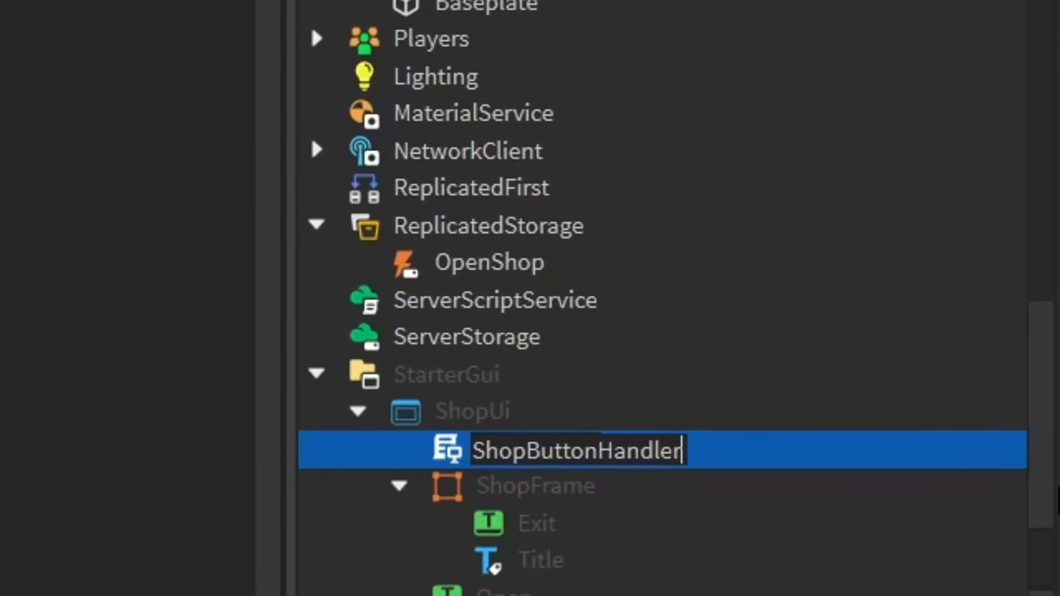
pyautogui.press('Return')
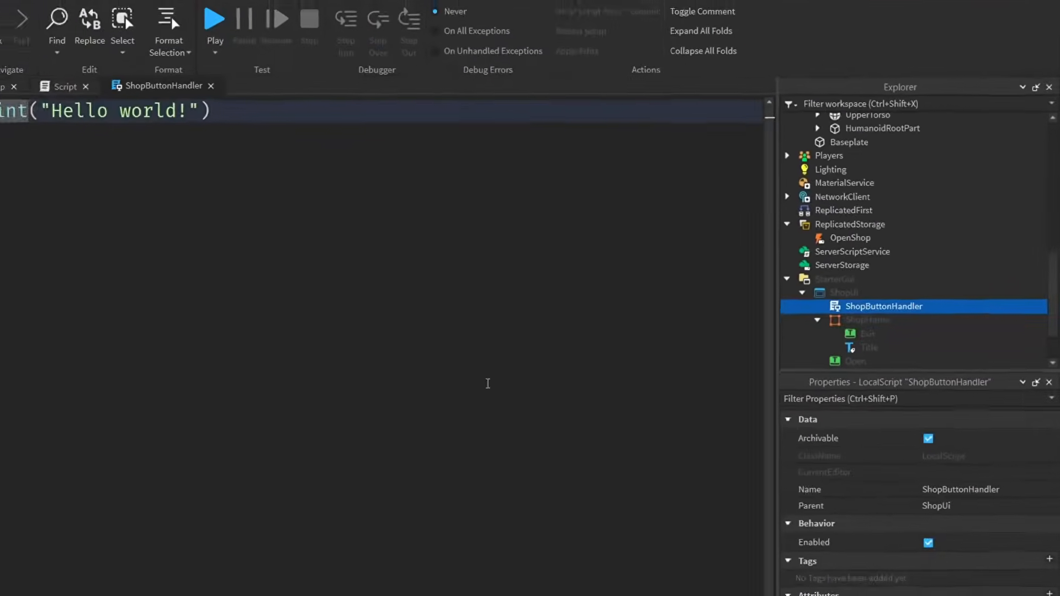
# - Replace the default Hello world code in ShopButtonHandler with a --//Variables comment
pyautogui.hotkey('ctrl', 'a')
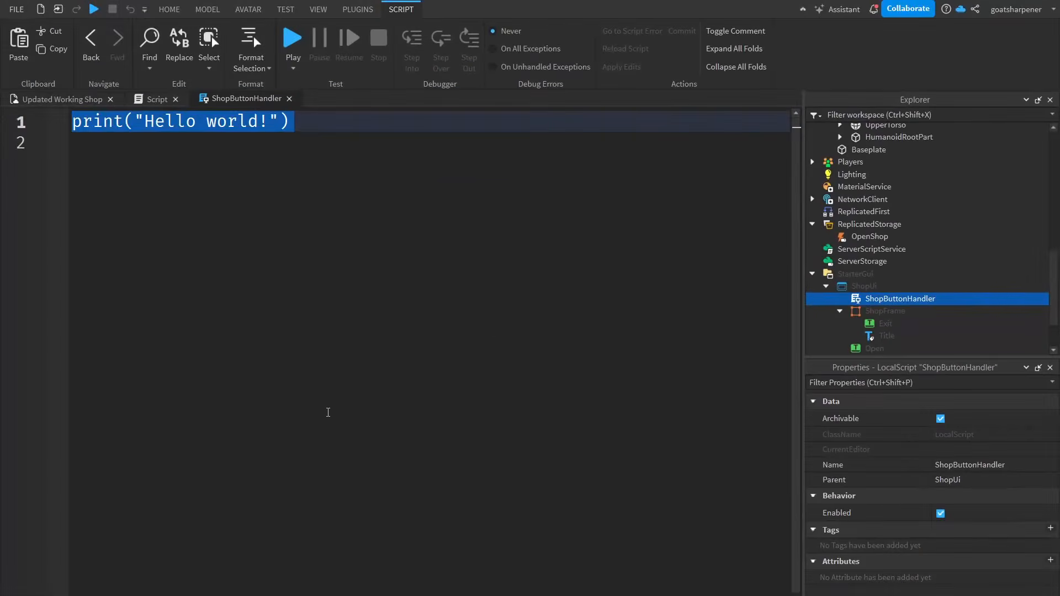
pyautogui.press('BackSpace')
pyautogui.write('--//Variables')
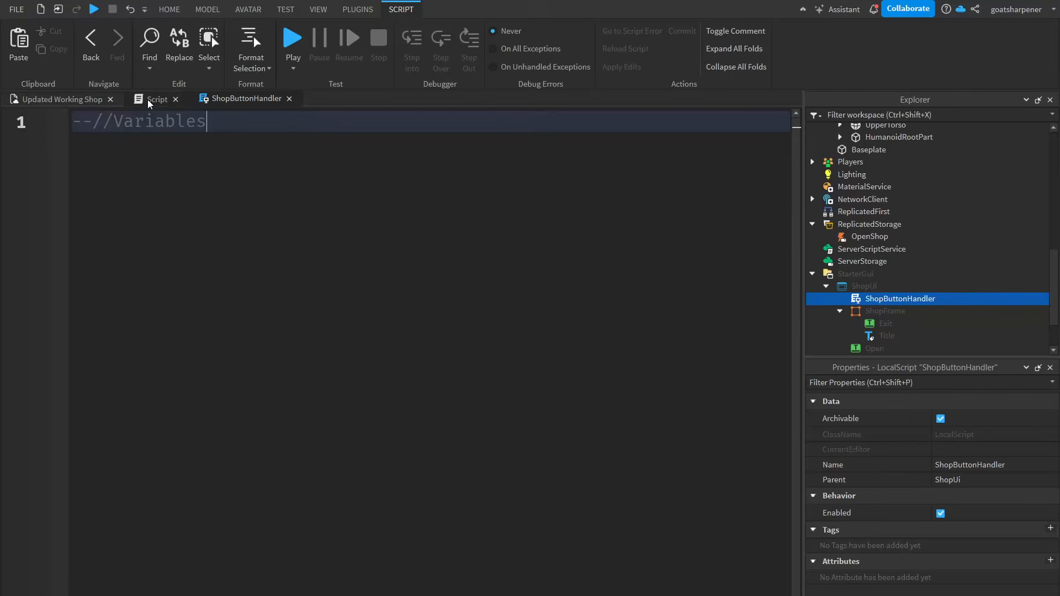
# - Copy the local remoteEvent declaration from the proximity prompt's Script and paste it below the --//Variables comment in ShopButtonHandler
pyautogui.write('local prox = script.Parent local remoteEvent = game.ReplicatedStorage:WaitForChild("OpenShop")  --//Open prox.Triggered:Connect(function(player) \tremoteEvent:FireClient(player) end)')
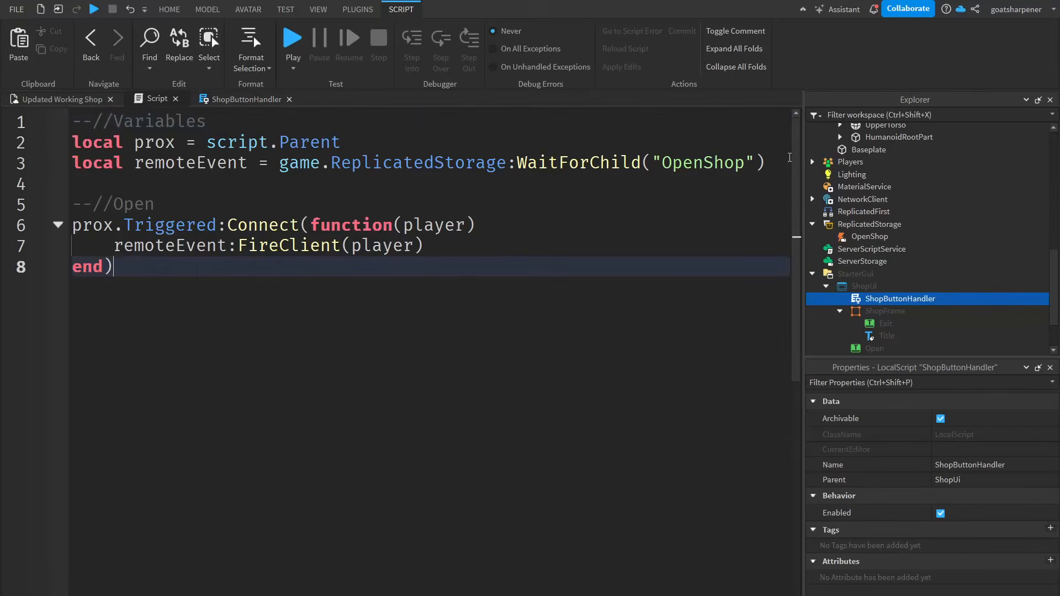
pyautogui.moveTo(773, 162); pyautogui.dragTo(48, 153)
pyautogui.hotkey('ctrl', 'c')
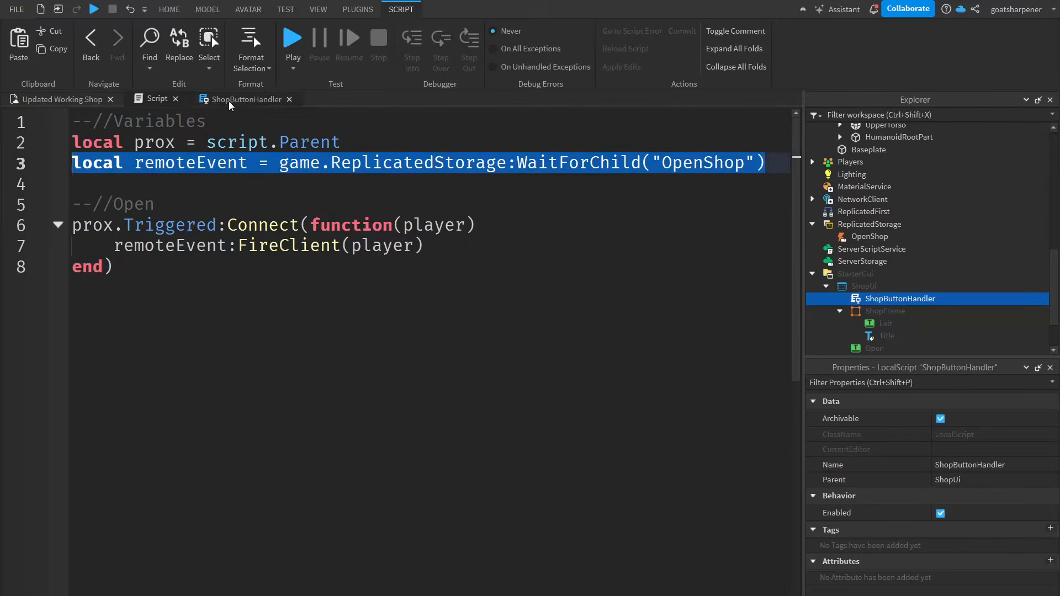
pyautogui.click(243, 99)
pyautogui.press('Return')
pyautogui.hotkey('ctrl', 'v')
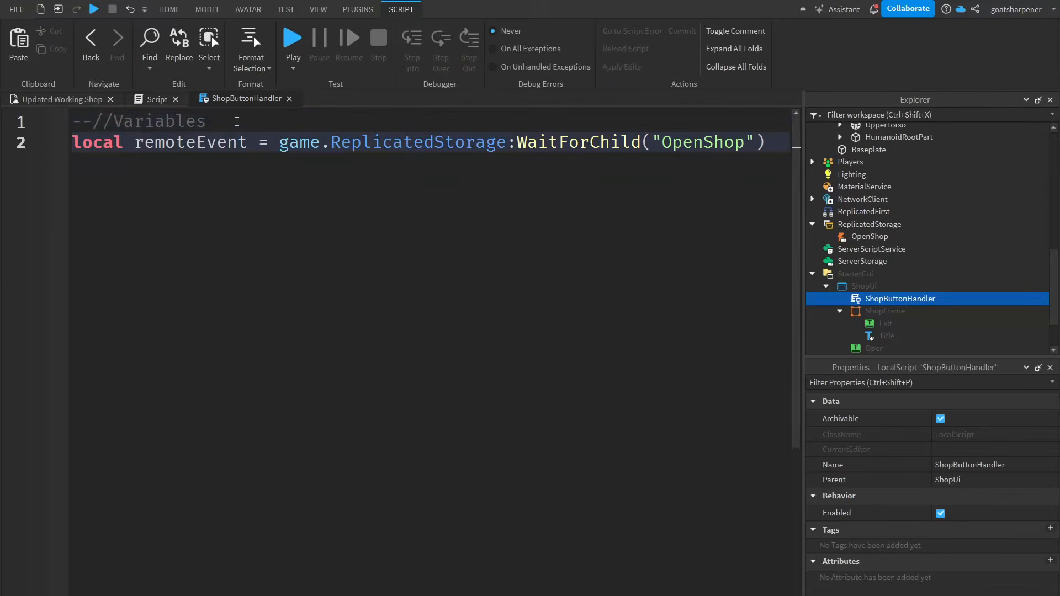
# - Declare local shop = script.Parent.ShopFrame and local exit = shop.Exit below the remoteEvent variable
pyautogui.press('Return')
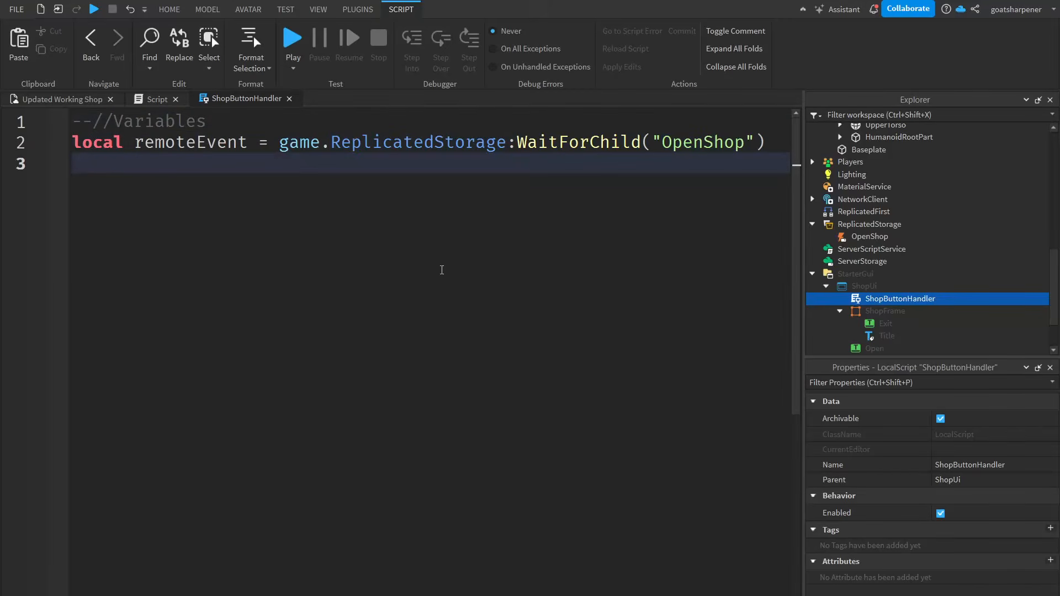
pyautogui.write('local shop = ')
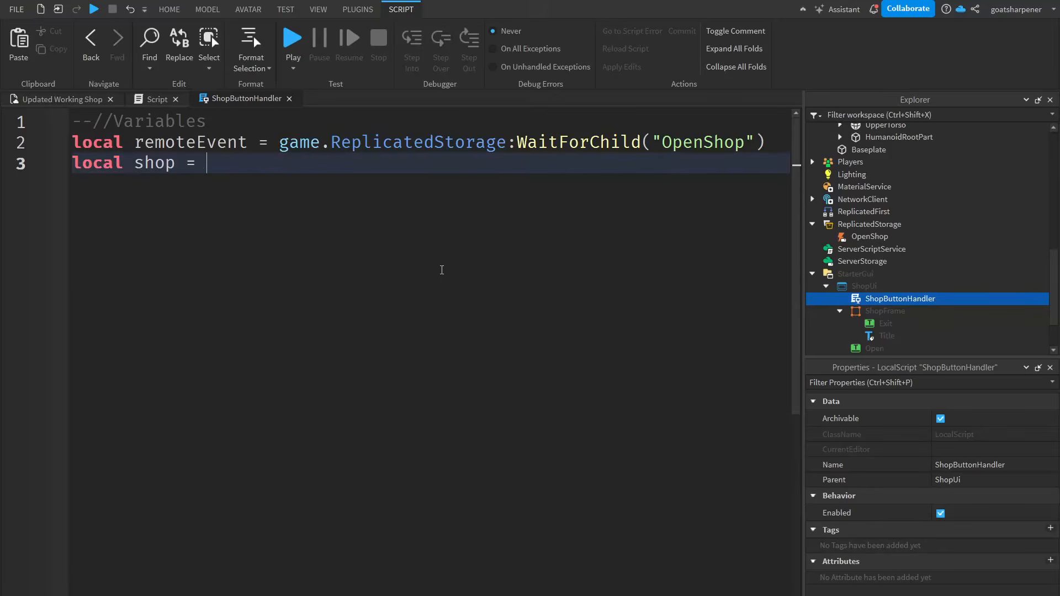
pyautogui.write('script.Parent.Sh')
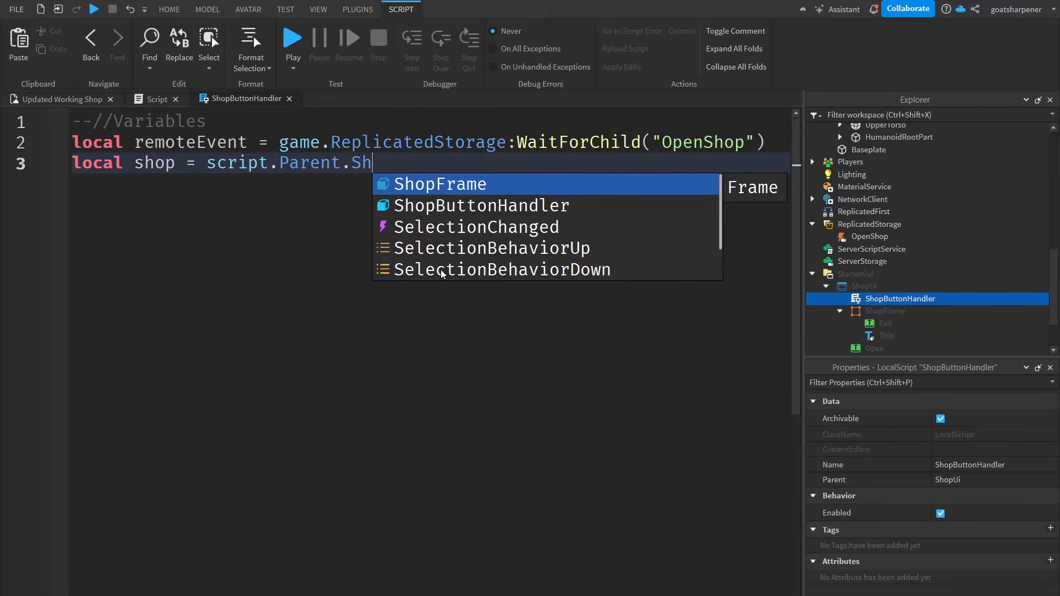
pyautogui.press('Tab')
pyautogui.press('Return')
pyautogui.write('l')
pyautogui.press('Tab')
pyautogui.write('exit = shop.ex')
pyautogui.press('Tab')
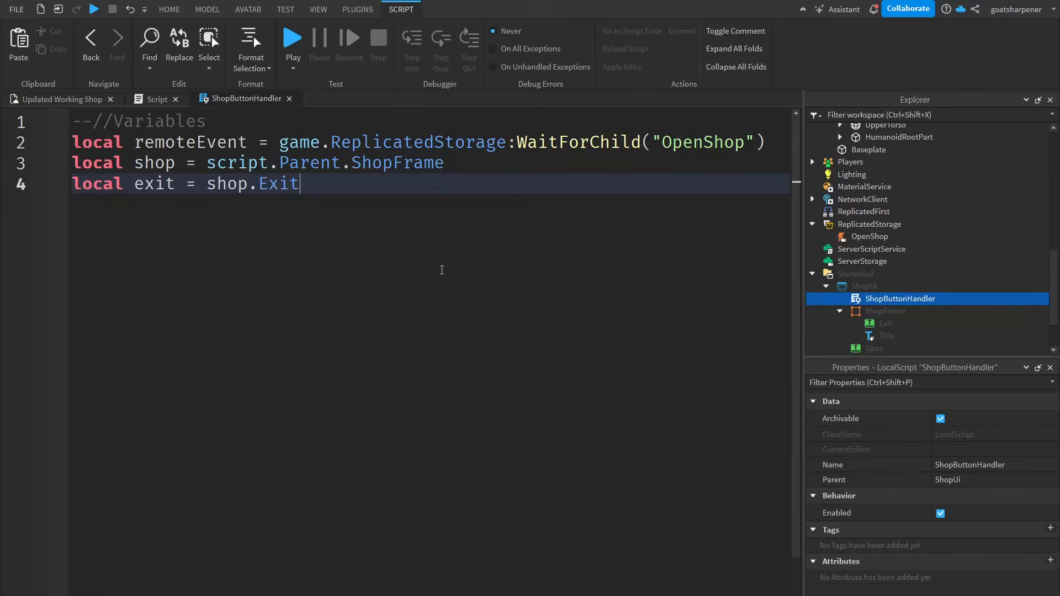
# - Add an --//Open comment to ShopButtonHandler, leaving a blank line after the variables
pyautogui.press('Return')
pyautogui.press('Return')
pyautogui.write('--//Open')
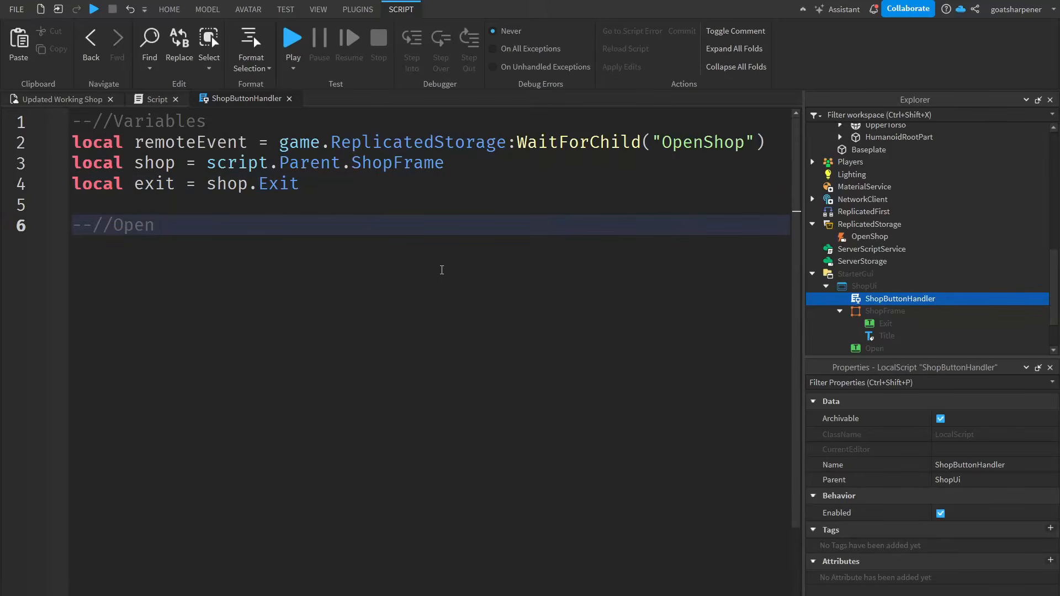
# - Connect remoteEvent.OnClientEvent to a new anonymous function without parameters below the --//Open comment
pyautogui.press('Return')
pyautogui.write('remo')
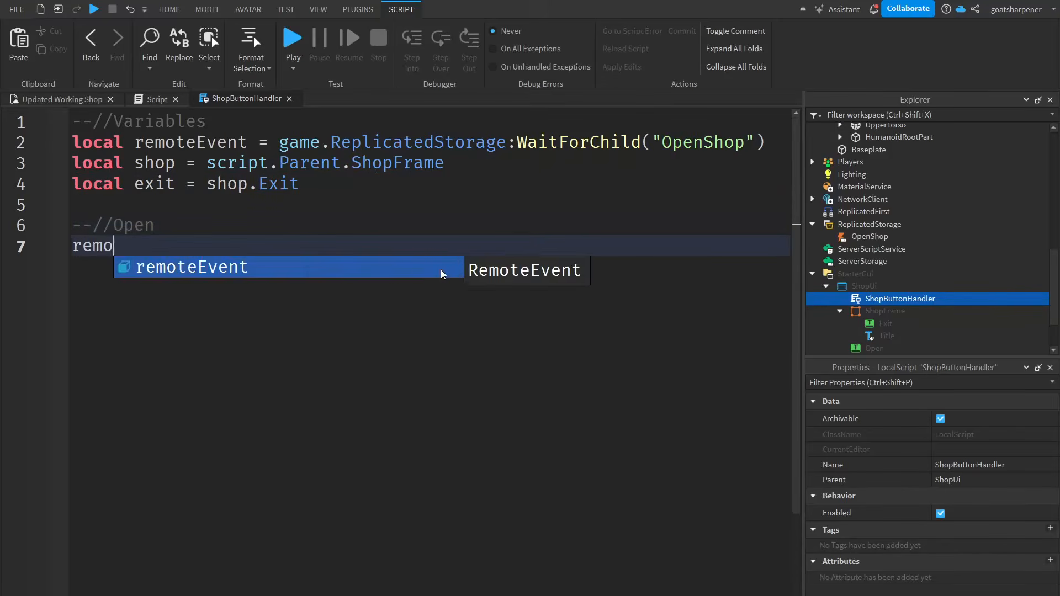
pyautogui.press('Tab')
pyautogui.write('.On')
pyautogui.press('Tab')
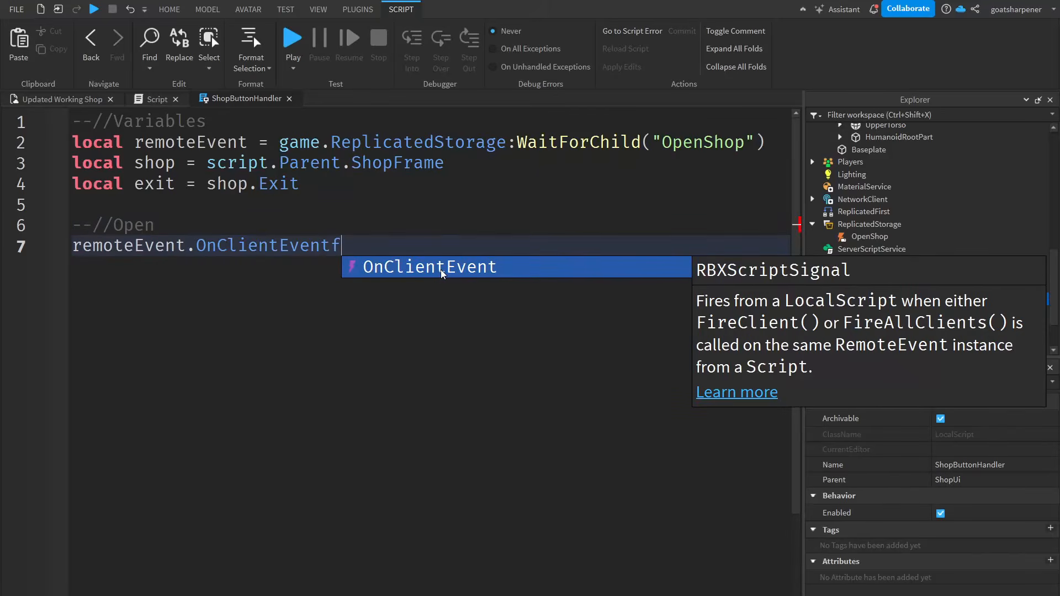
pyautogui.write('Conn')
pyautogui.press('Tab')
pyautogui.write('function(')
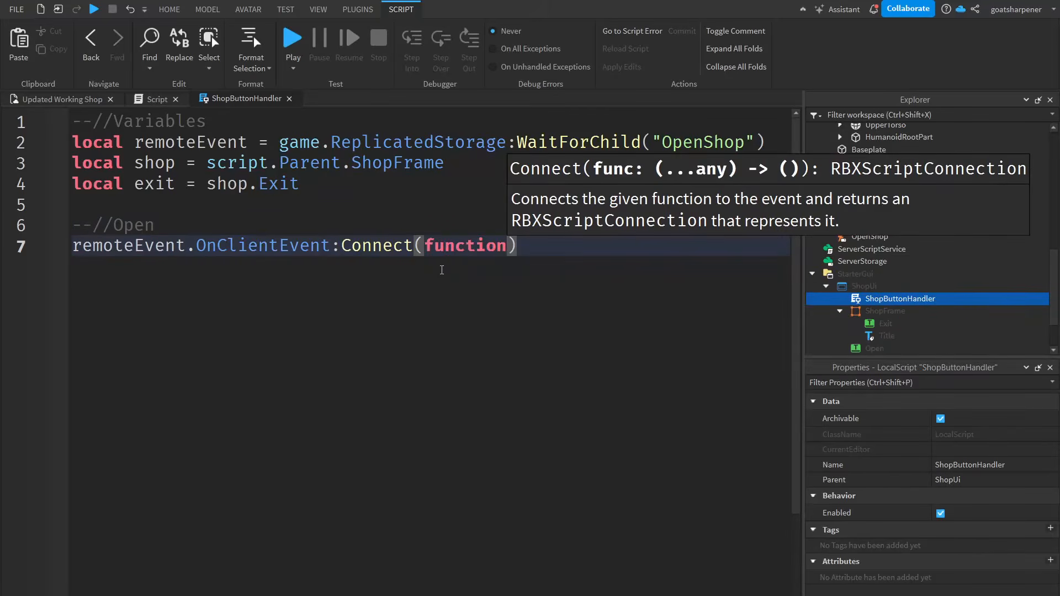
pyautogui.write(')')
pyautogui.press('Return')
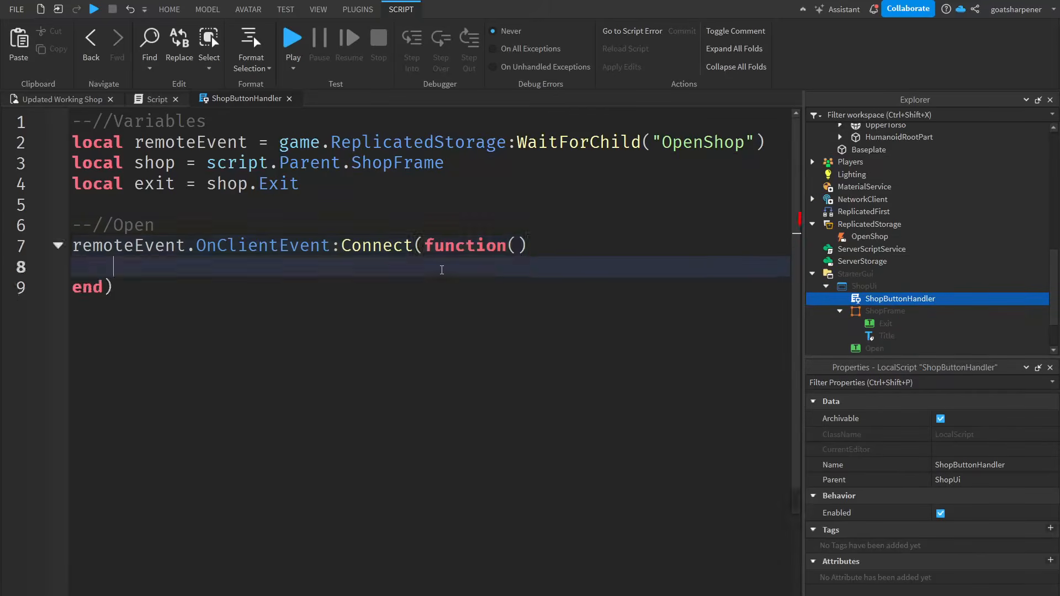
# - Write shop.Visible = true inside the OnClientEvent function
pyautogui.write('shop.')
pyautogui.press('Tab')
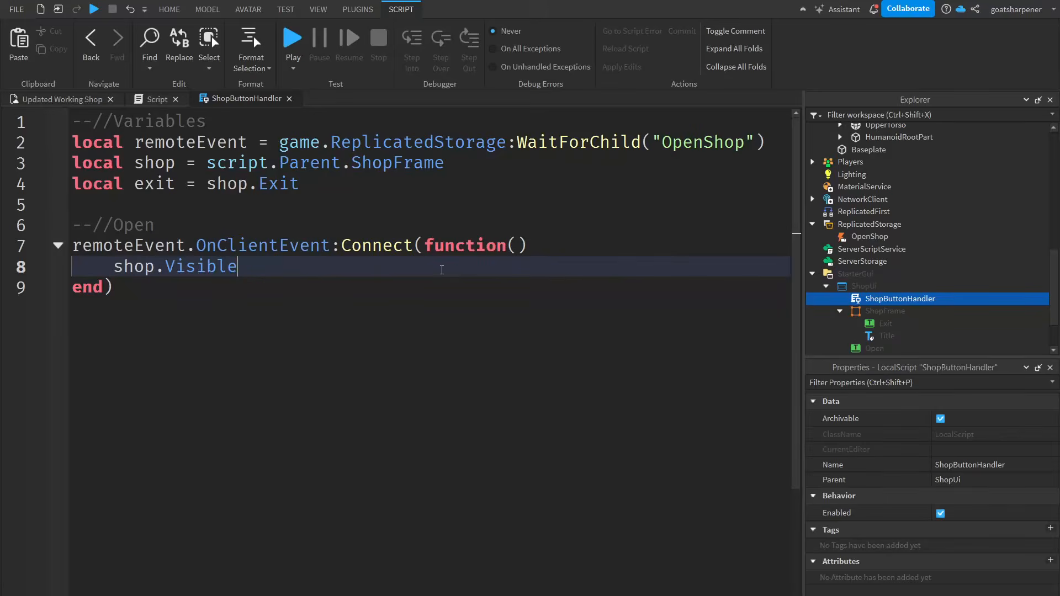
pyautogui.write('= true')
pyautogui.press('Down')
# - Add a --//Close comment below the OnClientEvent function, separated from it by a blank line
pyautogui.press('Return')
pyautogui.press('Return')
pyautogui.write('--//')
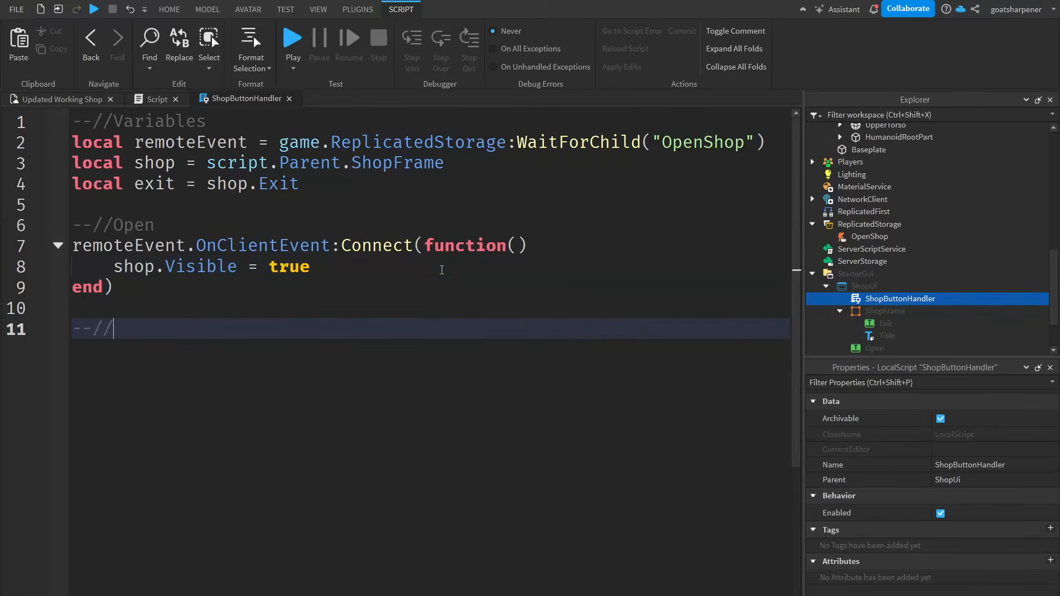
pyautogui.write('Close')
# - Connect exit.MouseButton1Click to a new anonymous function below the --//Close comment
pyautogui.press('Return')
pyautogui.write('exit.M')
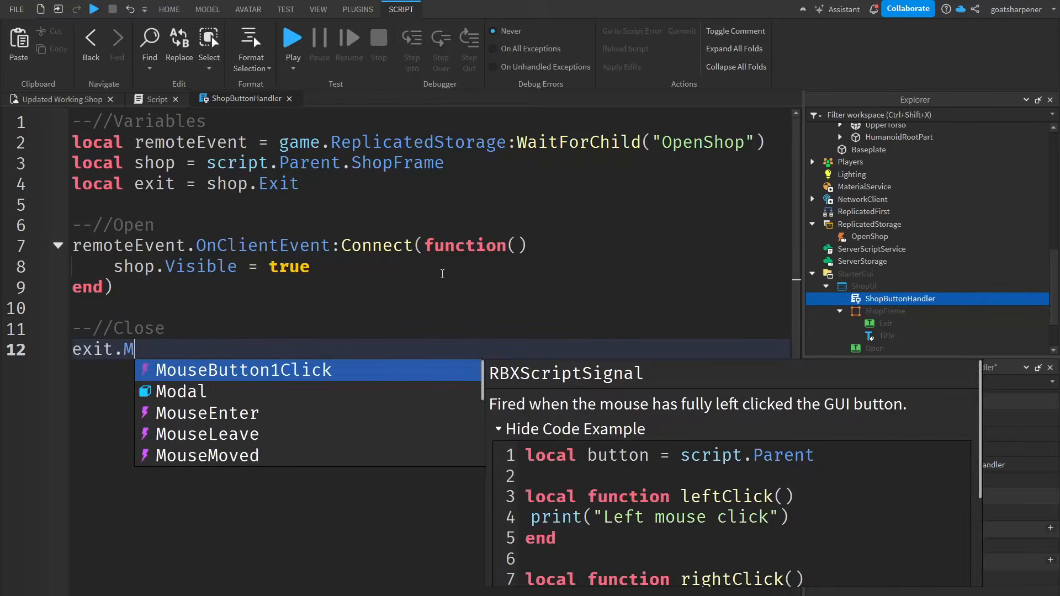
pyautogui.press('Tab')
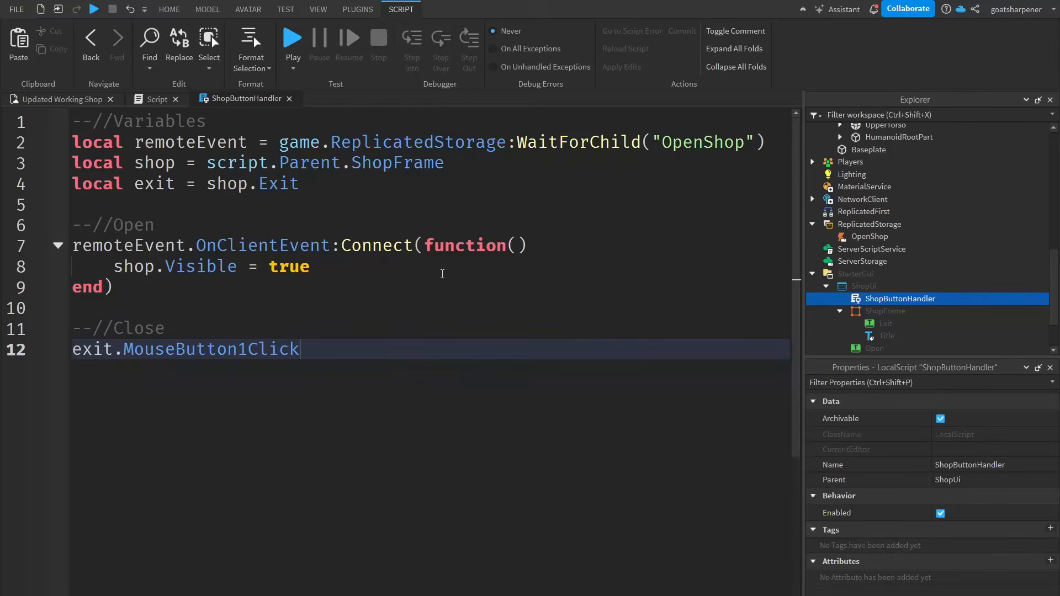
pyautogui.write(':')
pyautogui.press('Tab')
pyautogui.write('(function')
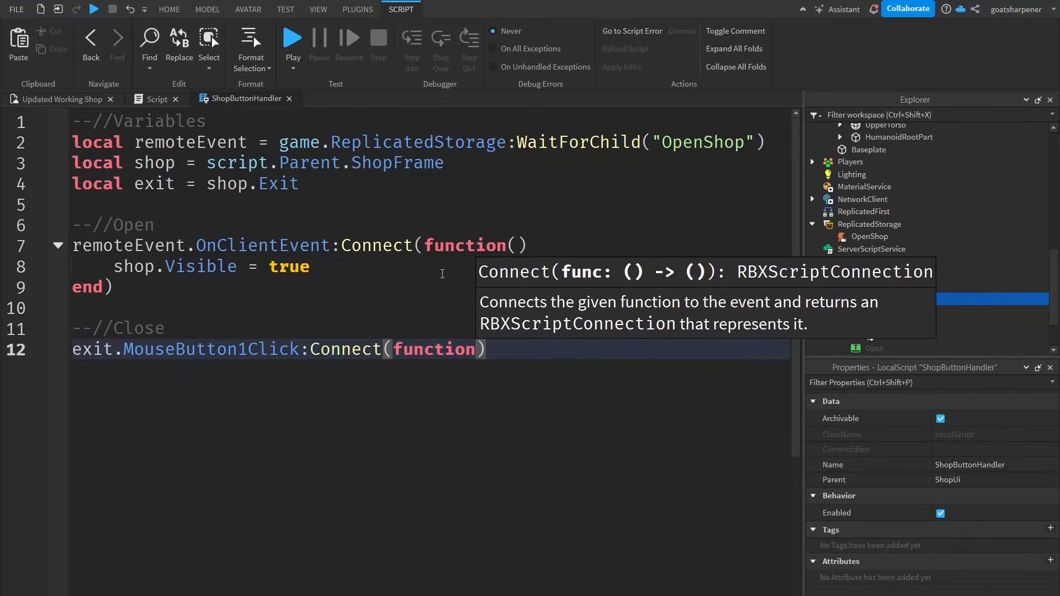
pyautogui.write('()')
pyautogui.press('Return')
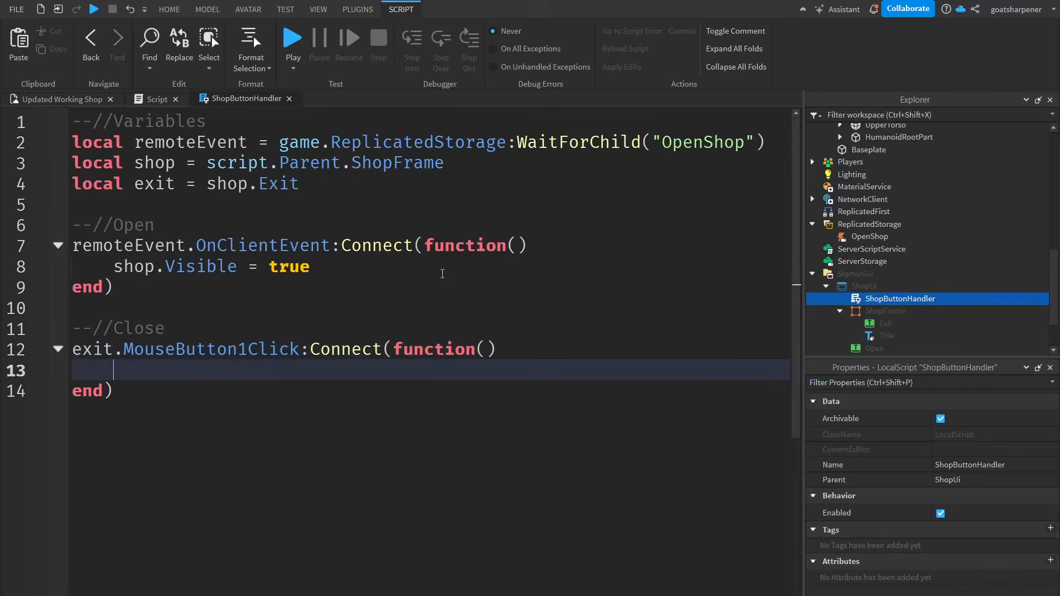
# - Write shop.Visible = false inside the exit.MouseButton1Click function in ShopButtonHandler
pyautogui.write('shop.')
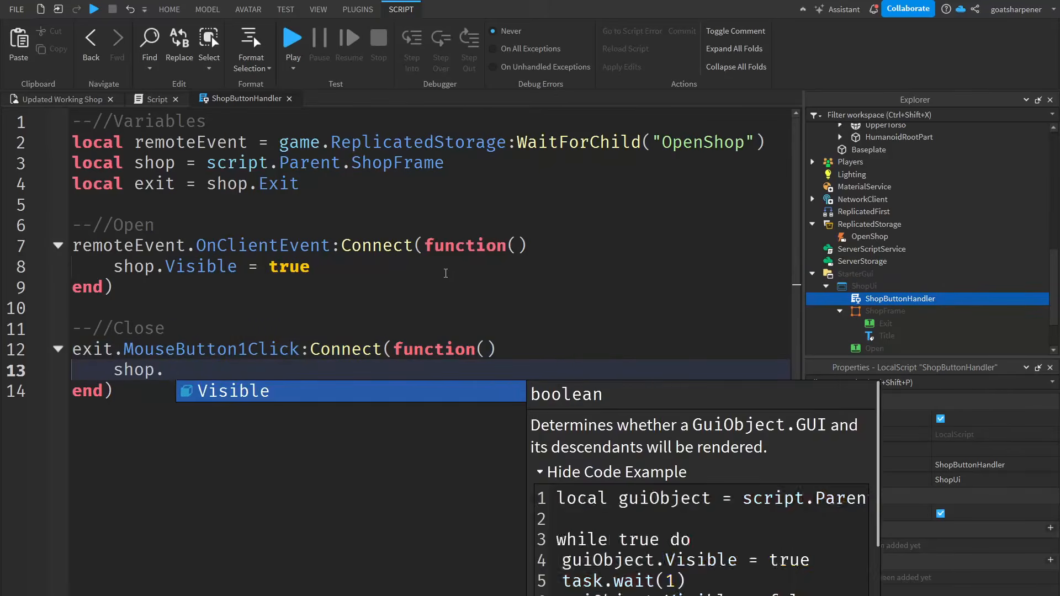
pyautogui.write('Visible = false')
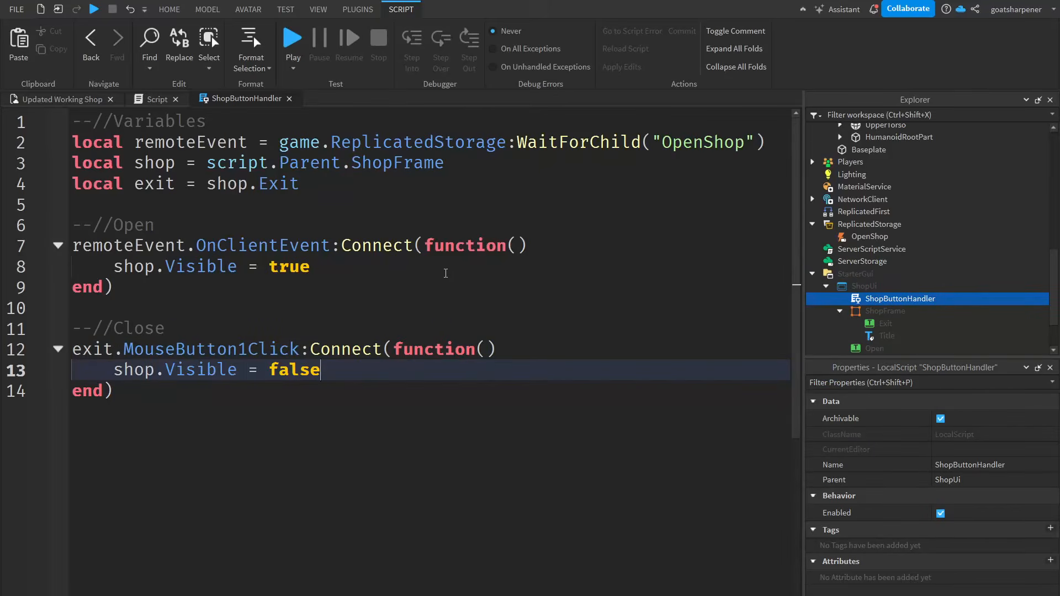
pyautogui.press('Down')
# - Review the complete code of ShopButtonHandler and of the proximity prompt's Script, ending back in ShopButtonHandler
pyautogui.hotkey('ctrl', 'a')
pyautogui.click(459, 409)
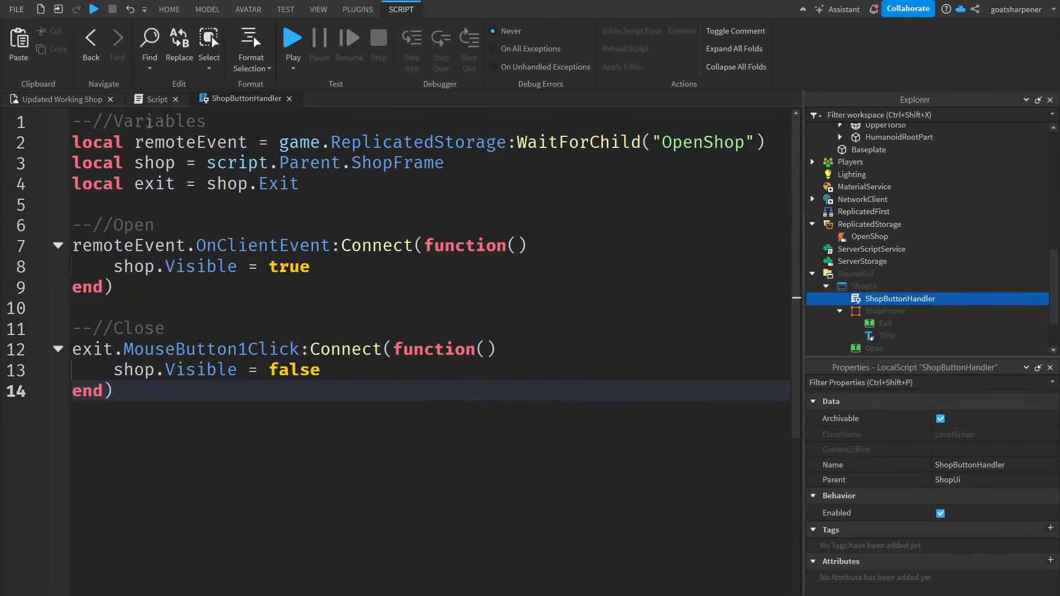
pyautogui.click(155, 102)
pyautogui.hotkey('ctrl', 'a')
pyautogui.click(490, 323)
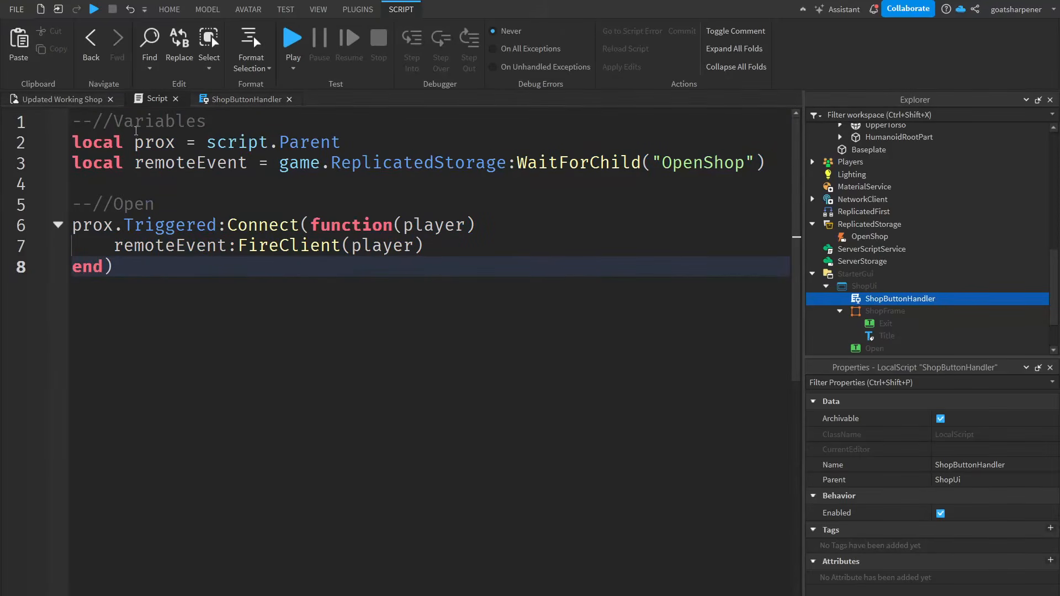
pyautogui.click(243, 99)
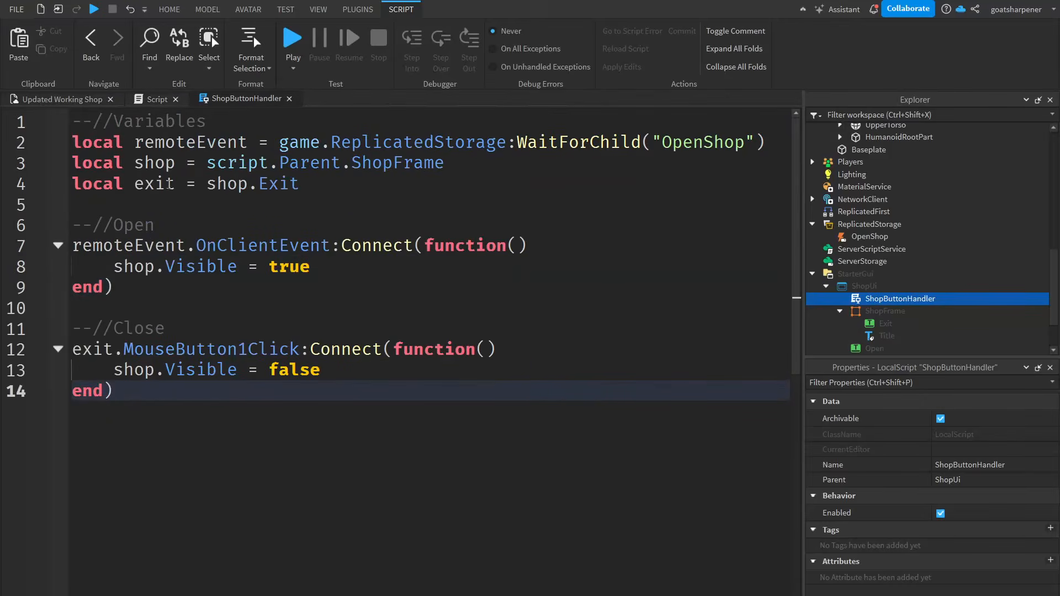
# - Turn off the Visible property of ShopFrame inside ShopUi
pyautogui.click(872, 287)
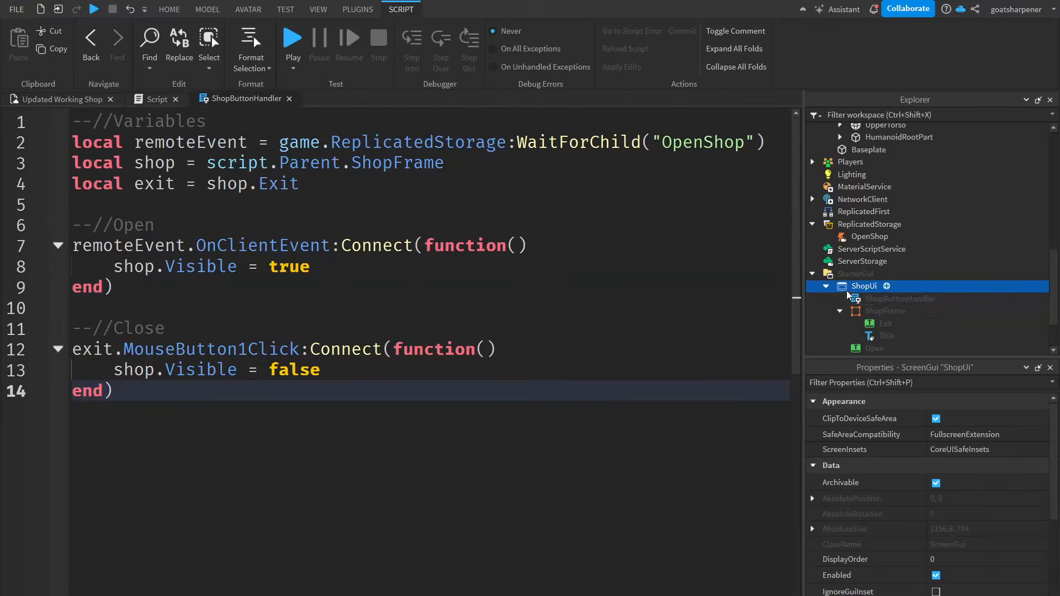
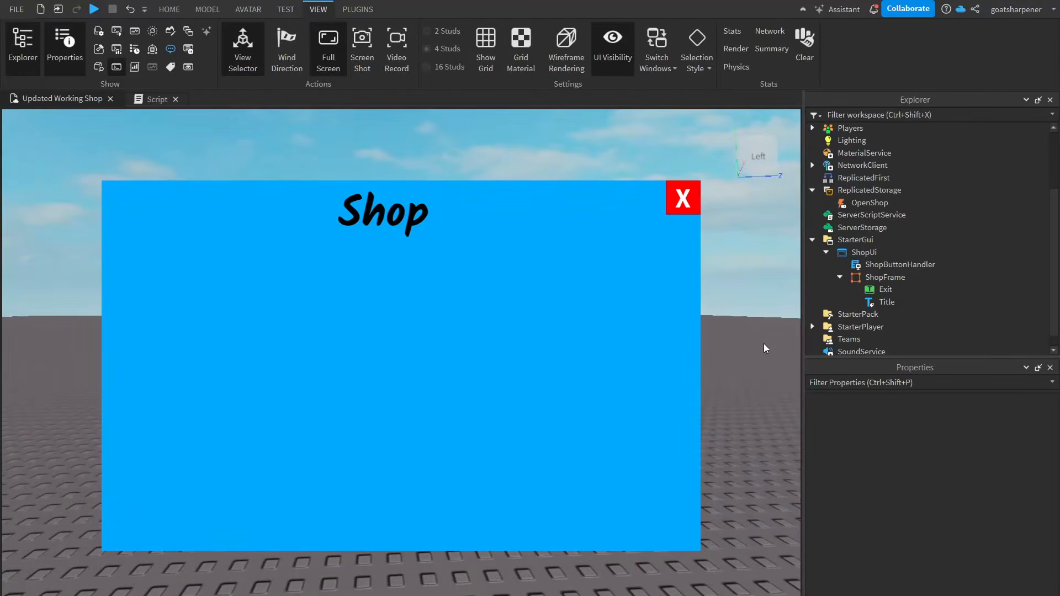
pyautogui.click(881, 281)
pyautogui.scroll(-5, 983, 531)
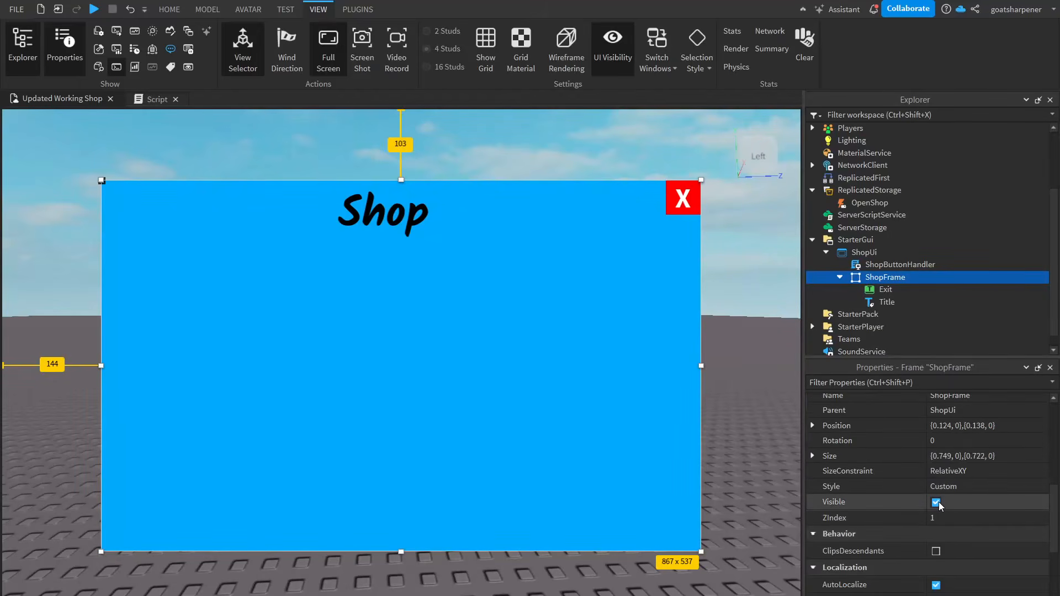
pyautogui.click(936, 503)
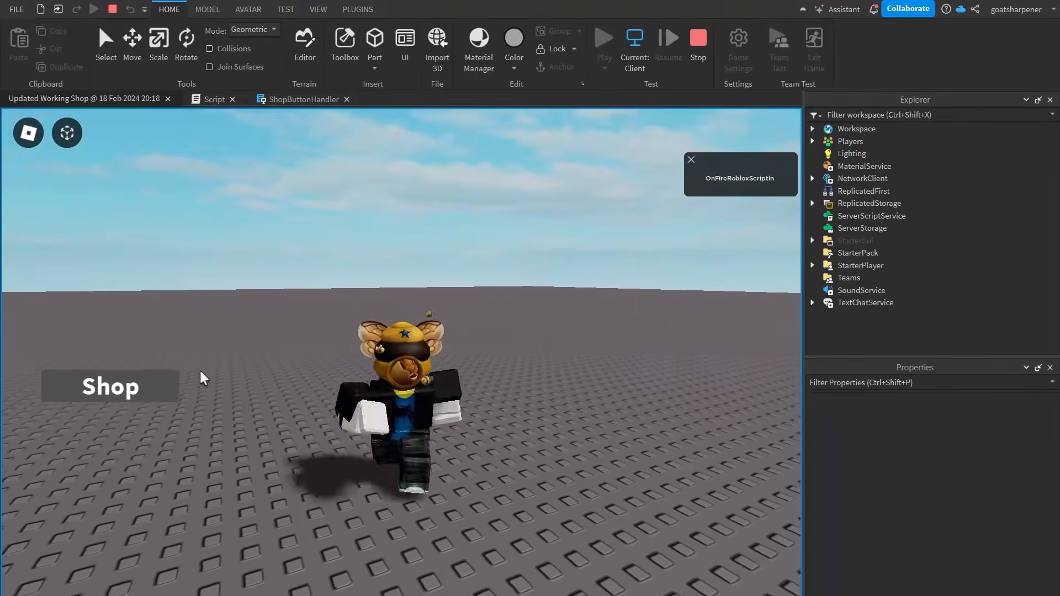
# - Walk the character up to the rig in the play test and trigger its Open Shop prompt
pyautogui.press('w')
pyautogui.moveTo(562, 329); pyautogui.dragTo(562, 328, button='right')
pyautogui.press('s')
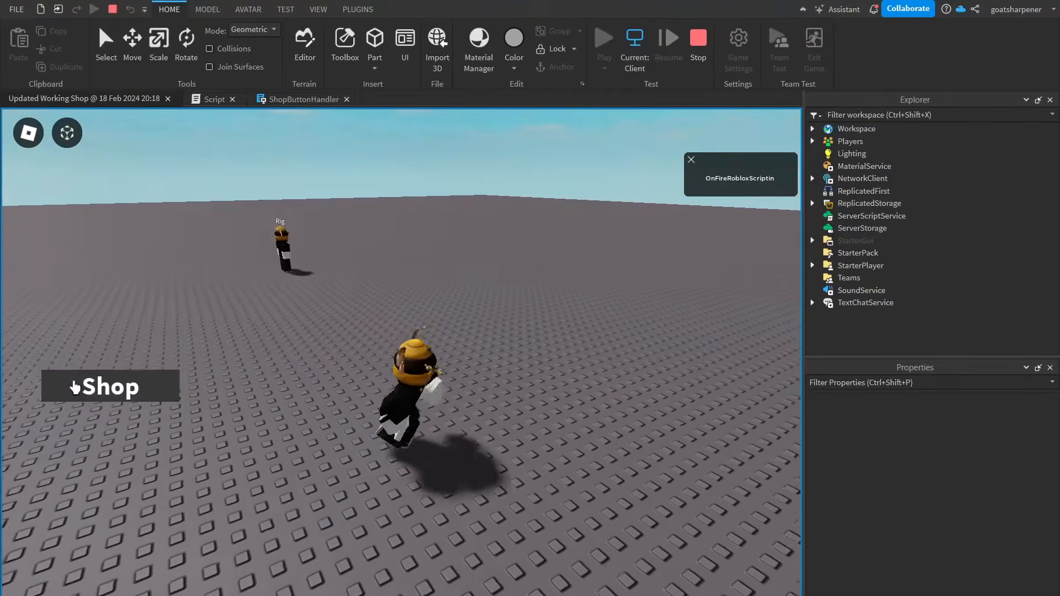
pyautogui.moveTo(447, 389); pyautogui.dragTo(447, 390, button='right')
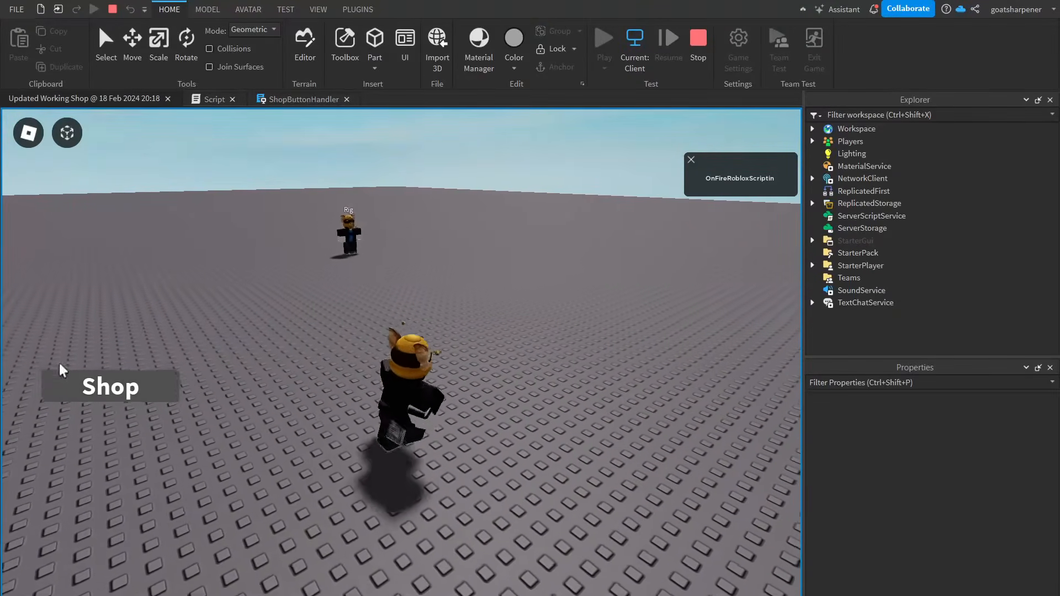
pyautogui.moveTo(502, 383); pyautogui.dragTo(503, 385, button='right')
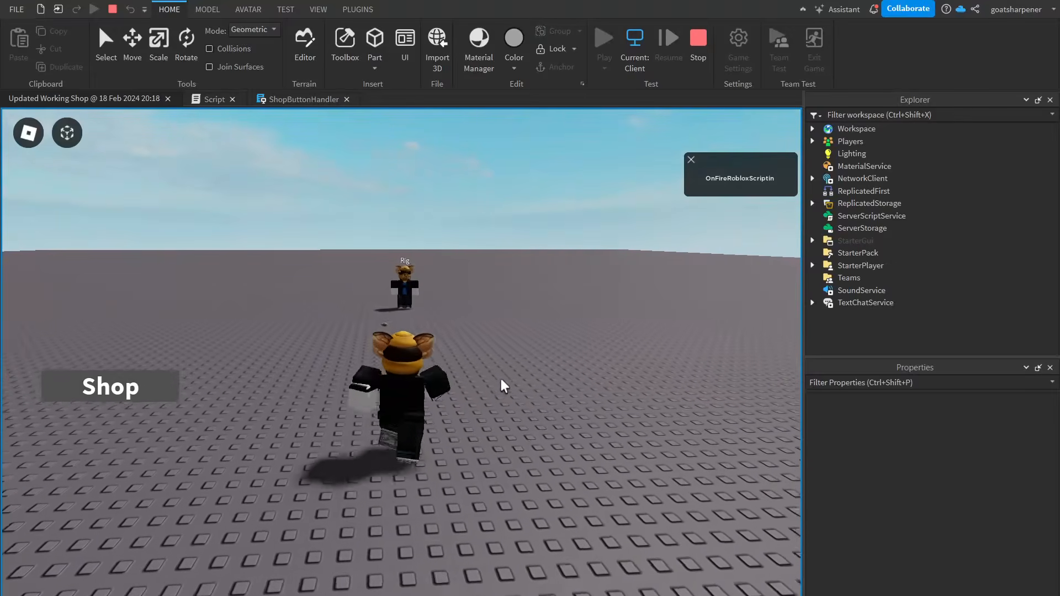
pyautogui.moveTo(559, 357); pyautogui.dragTo(559, 352, button='right')
pyautogui.press('s')
pyautogui.press('w')
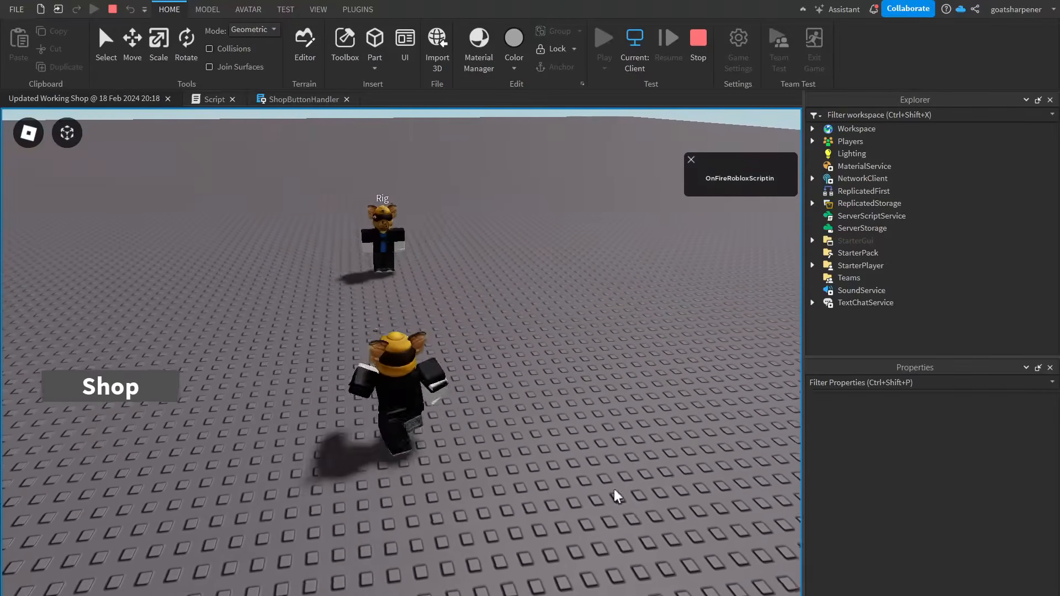
pyautogui.moveTo(487, 344); pyautogui.dragTo(488, 350, button='right')
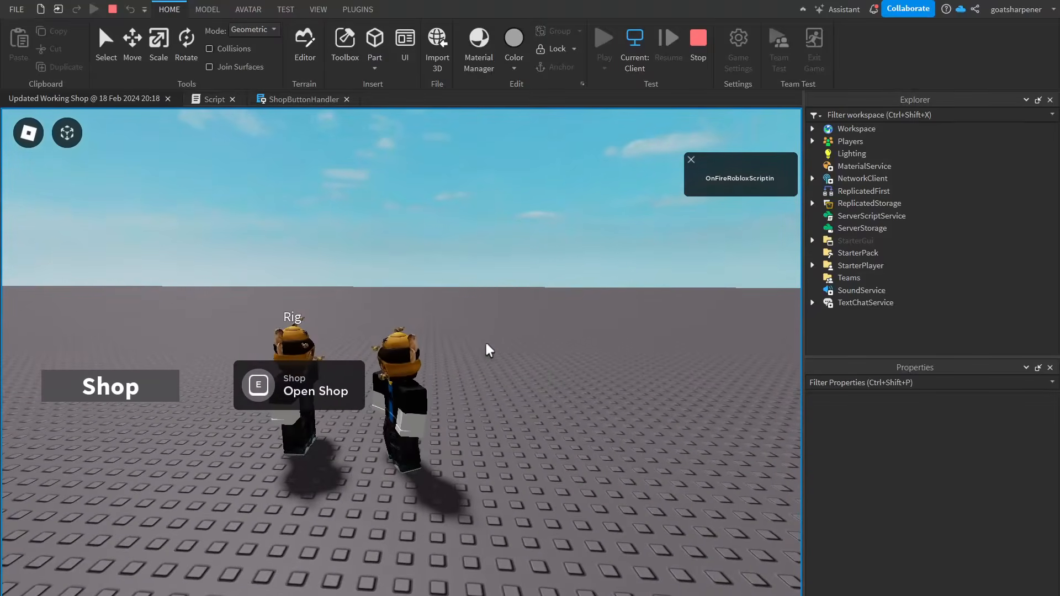
pyautogui.press('e')
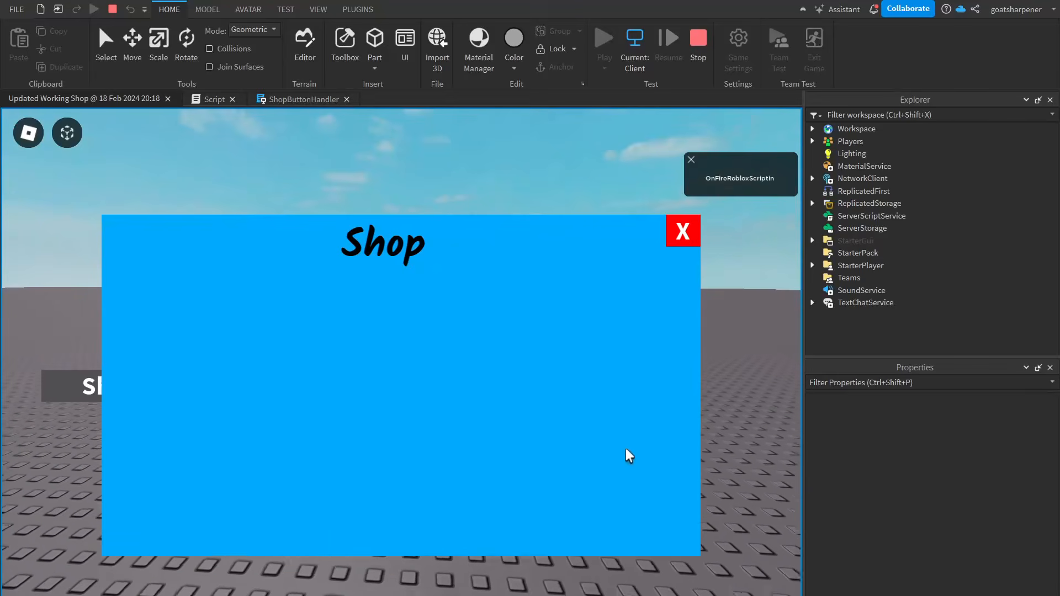
# - Test closing the shop with its X button and reopening it through the rig's prompt several times, leaving it closed
pyautogui.click(683, 238)
pyautogui.moveTo(682, 238); pyautogui.dragTo(684, 238, button='right')
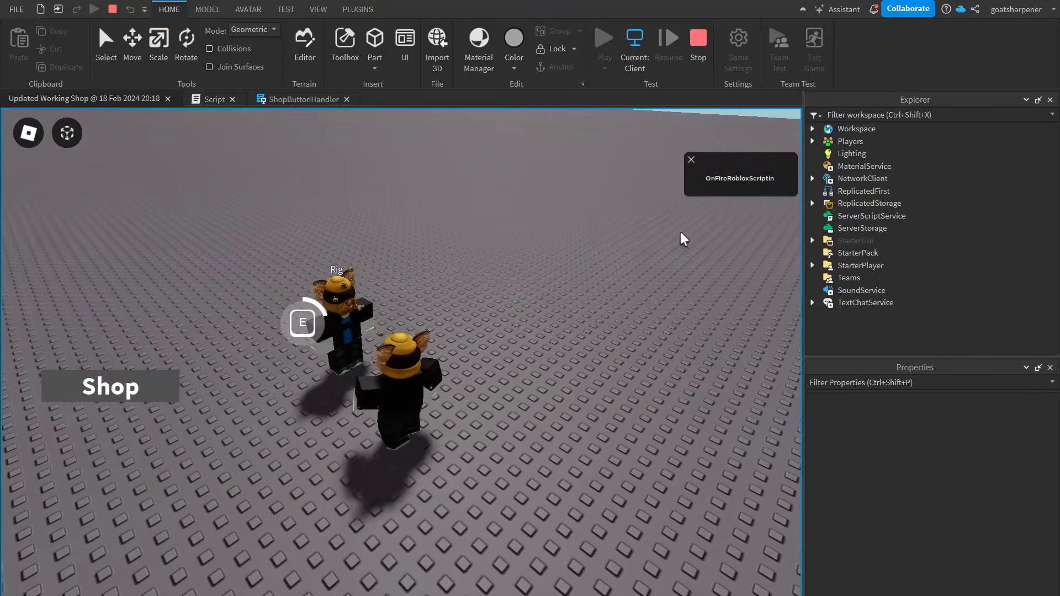
pyautogui.press('e')
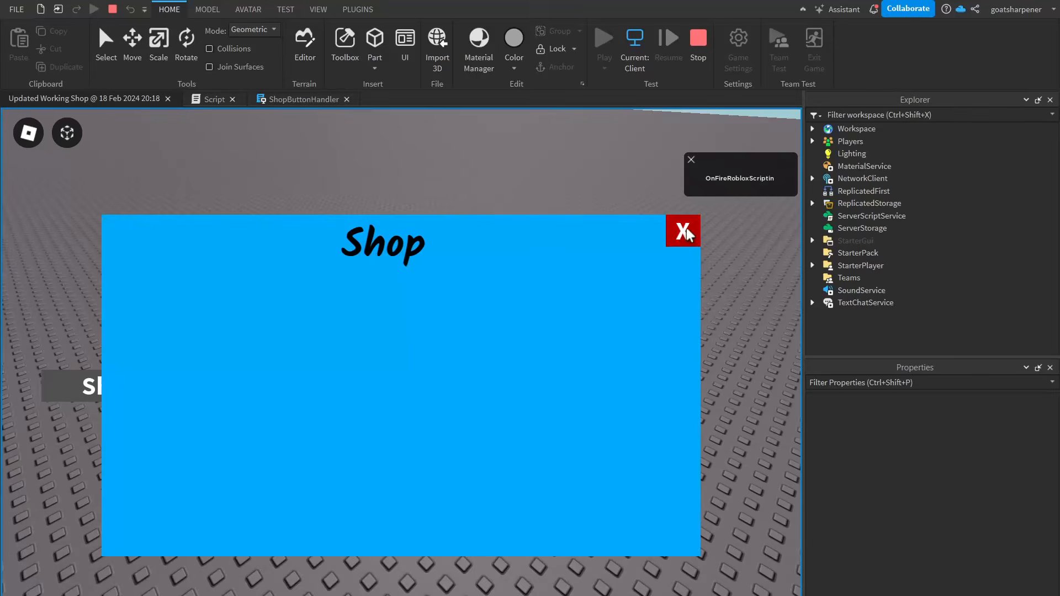
pyautogui.click(684, 235)
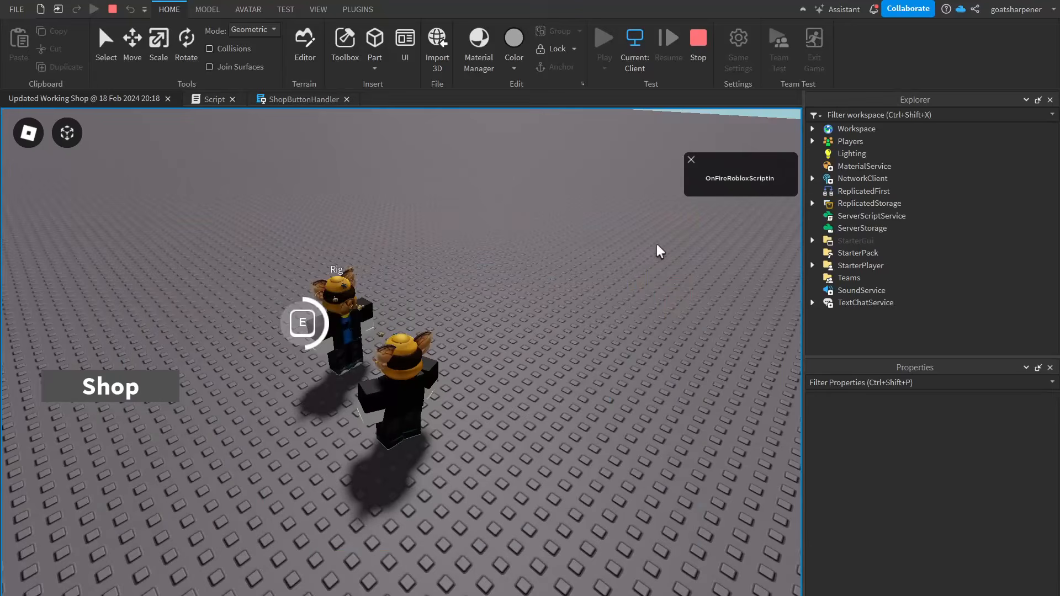
pyautogui.press('e')
pyautogui.click(680, 236)
pyautogui.press('e')
pyautogui.click(682, 234)
# - Walk away from the rig, return to it, and test opening and closing the shop once more
pyautogui.moveTo(678, 308); pyautogui.dragTo(679, 308, button='right')
pyautogui.press('s')
pyautogui.press('space')
pyautogui.press('a')
pyautogui.moveTo(543, 376); pyautogui.dragTo(542, 375, button='right')
pyautogui.press('w')
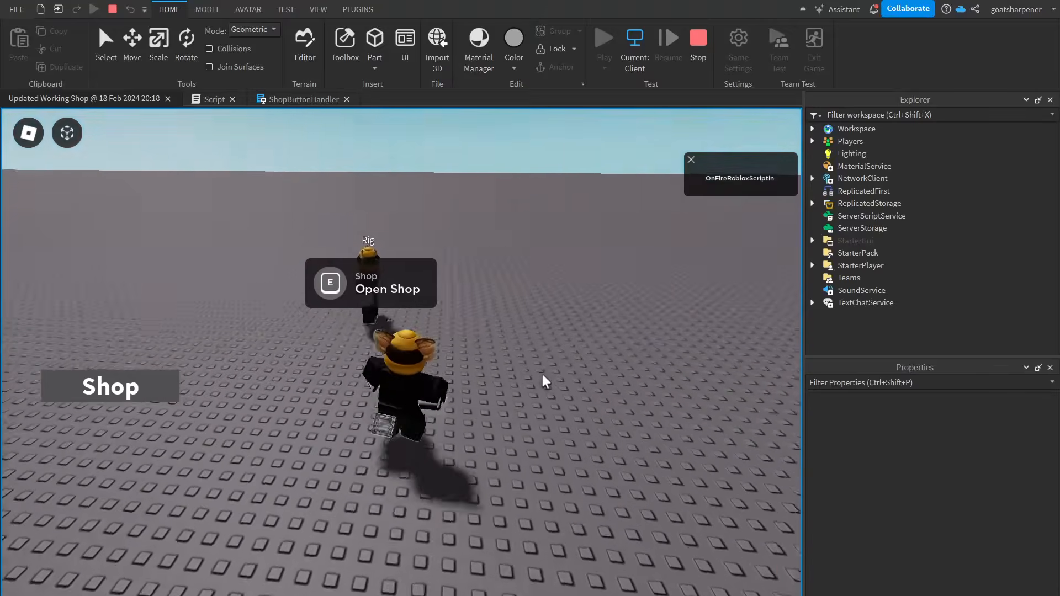
pyautogui.press('e')
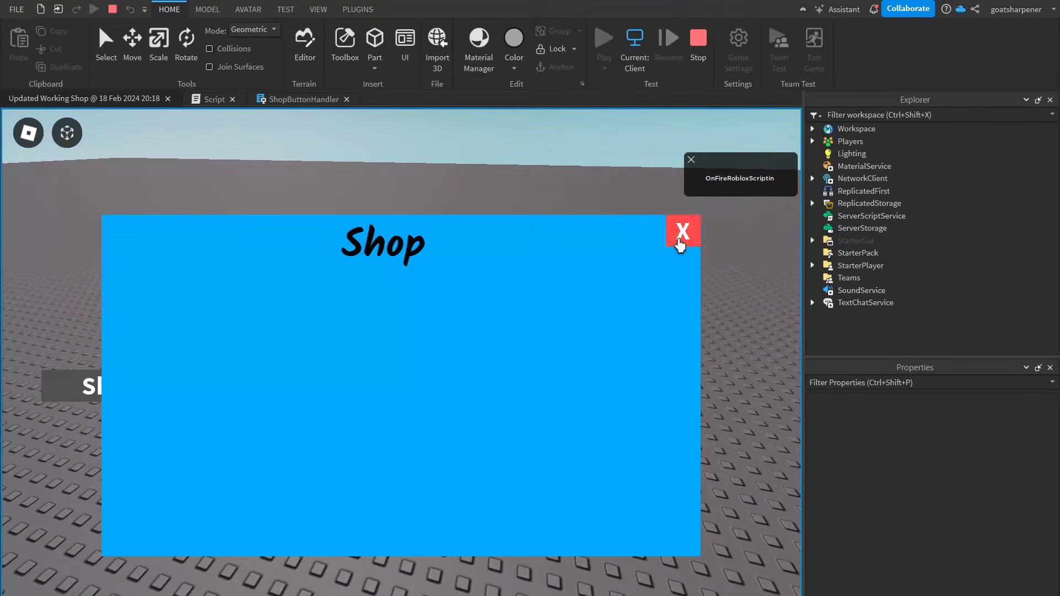
pyautogui.click(681, 232)
pyautogui.press('s')
pyautogui.moveTo(690, 322); pyautogui.dragTo(690, 322, button='right')
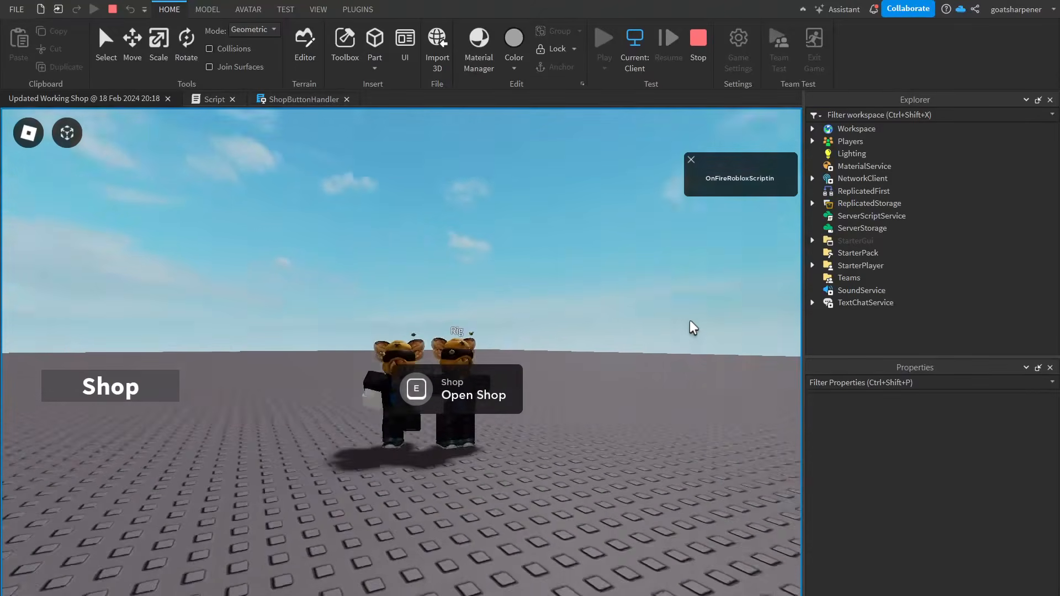
pyautogui.press('s')
pyautogui.moveTo(690, 322); pyautogui.dragTo(693, 328, button='right')
pyautogui.scroll(-4, 690, 322)
pyautogui.press('w')
pyautogui.press('s')
pyautogui.scroll(2, 690, 322)
pyautogui.press('w')
pyautogui.moveTo(684, 398); pyautogui.dragTo(684, 391, button='right')
pyautogui.press('space')
pyautogui.press('w')
pyautogui.scroll(-2, 684, 391)
pyautogui.press('s')
pyautogui.scroll(3, 684, 392)
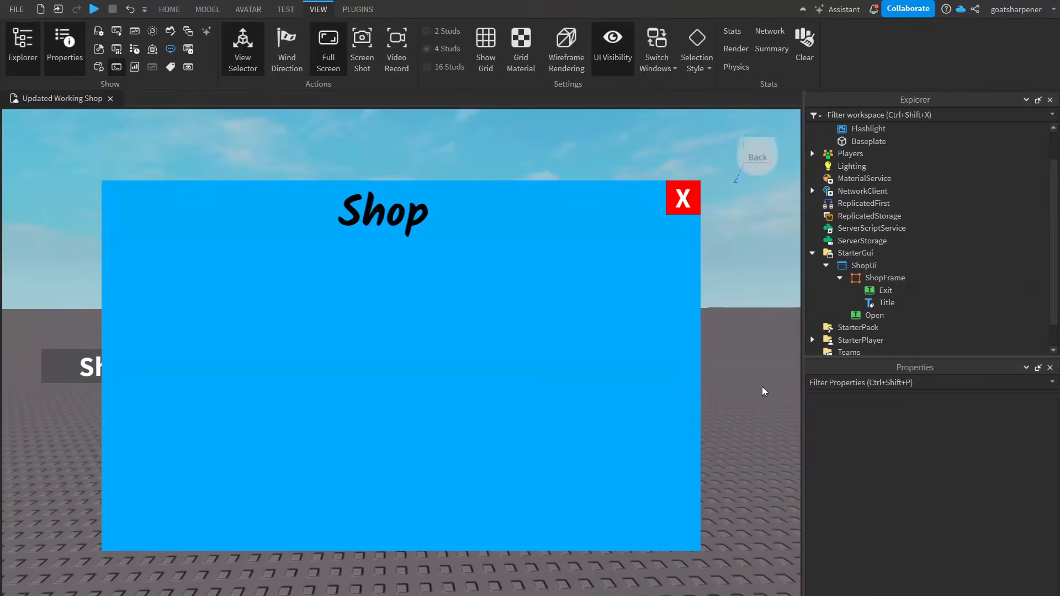
# - Delete the Open text button from ShopUi in StarterGui
pyautogui.moveTo(762, 392); pyautogui.dragTo(759, 386, button='right')
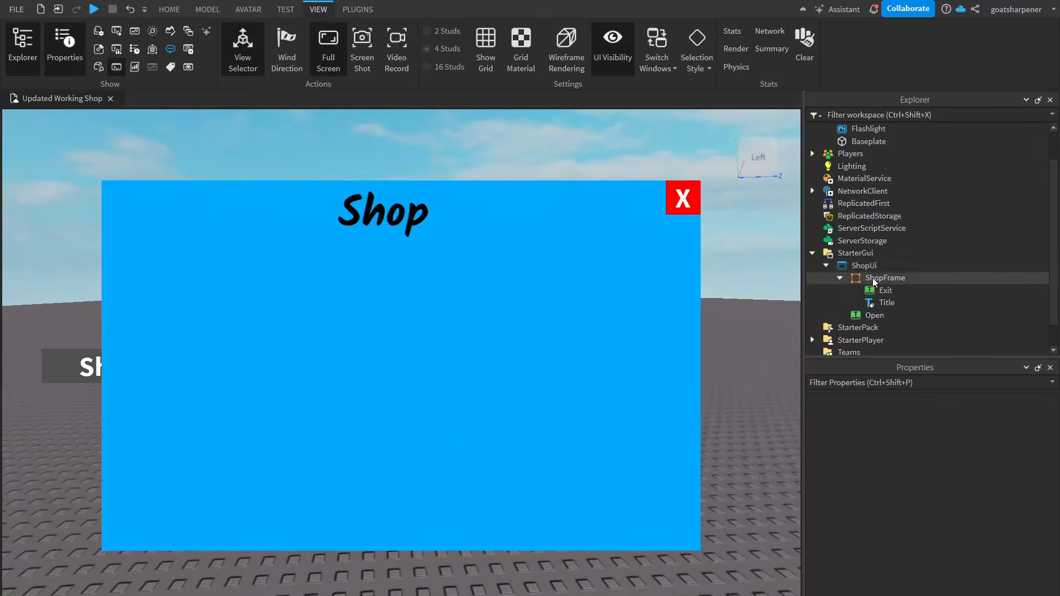
pyautogui.click(868, 315)
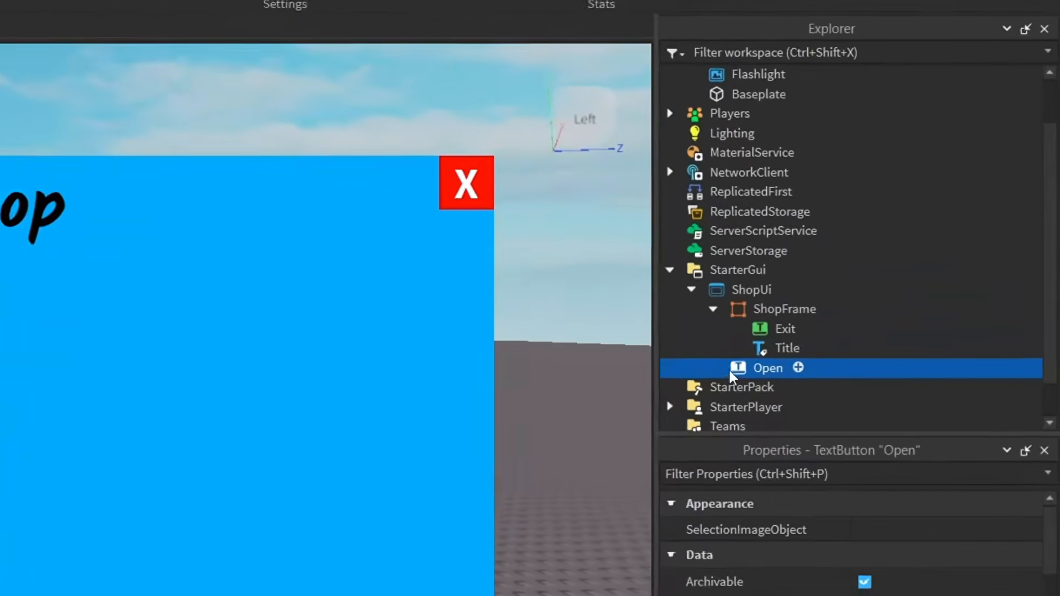
pyautogui.rightClick(669, 399)
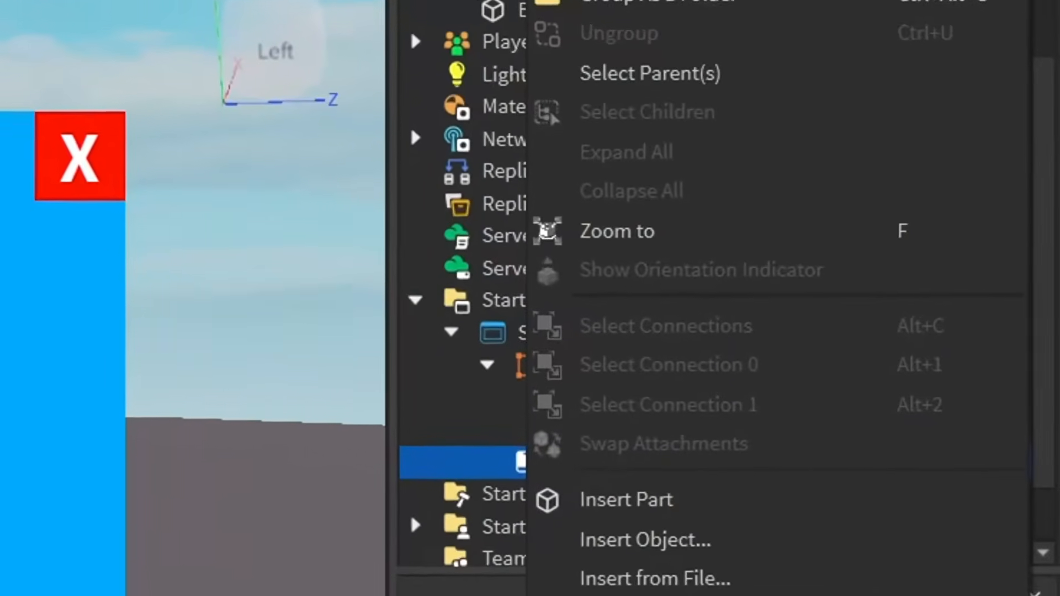
pyautogui.press('Delete')
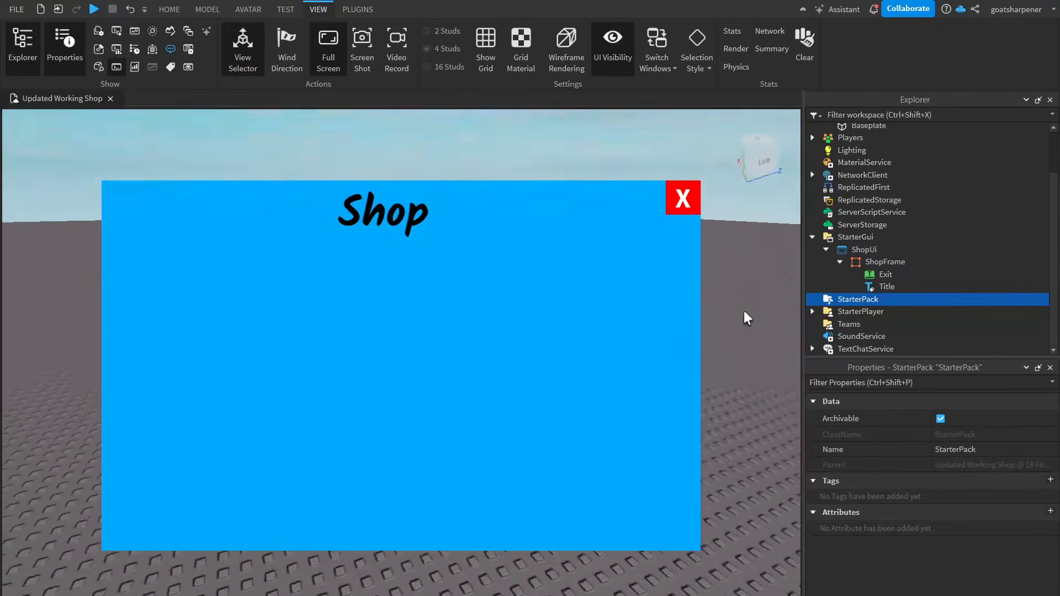
# - Hide the shop interface in the editor viewport so the baseplate can be seen unobstructed
pyautogui.moveTo(743, 311); pyautogui.dragTo(763, 355, button='right')
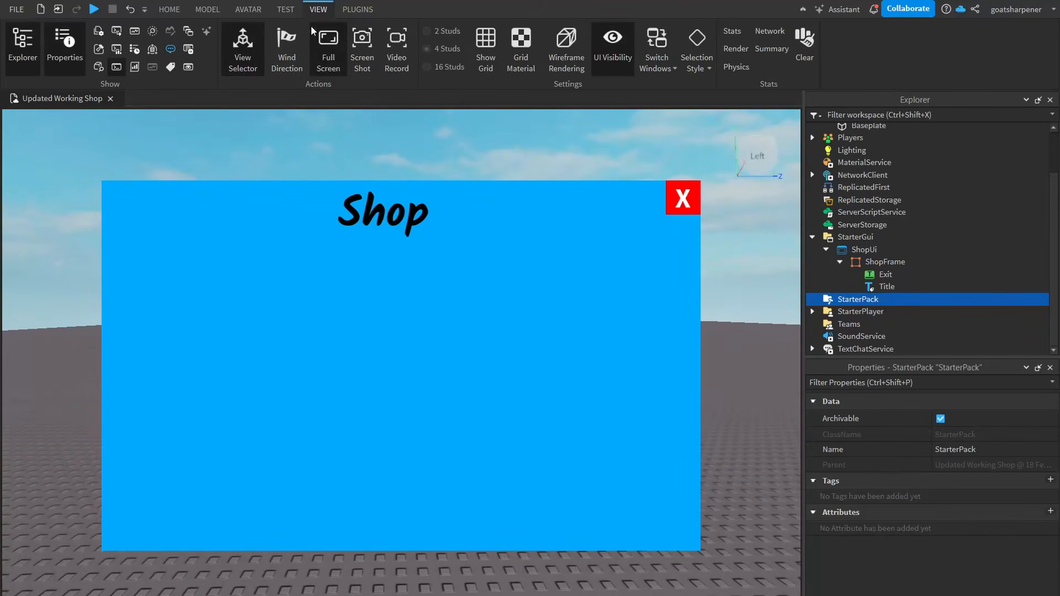
pyautogui.click(609, 58)
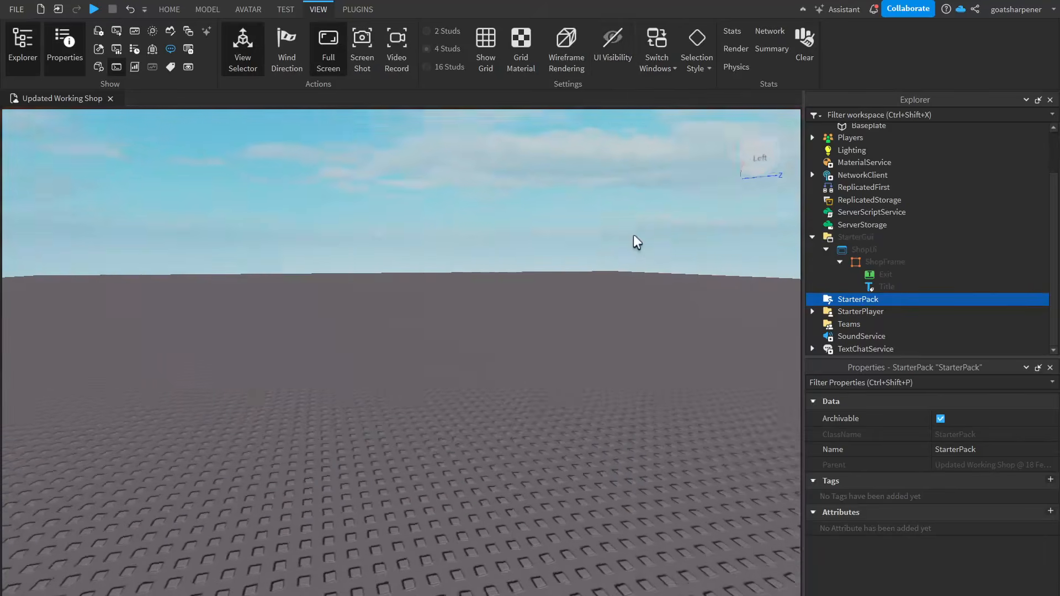
pyautogui.scroll(-6, 635, 234)
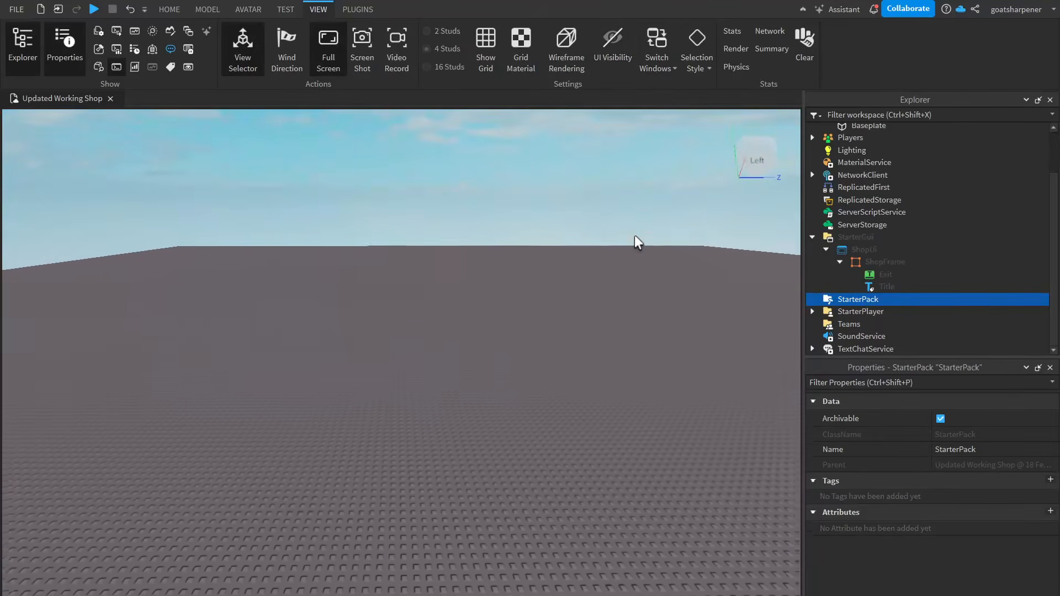
pyautogui.scroll(2, 635, 235)
pyautogui.press('w')
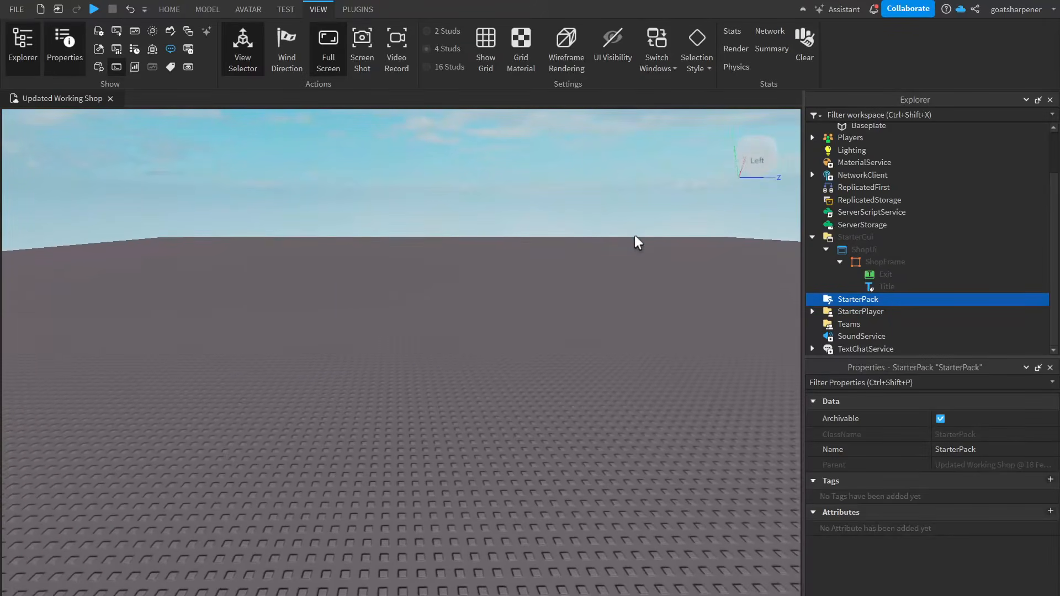
pyautogui.press('w')
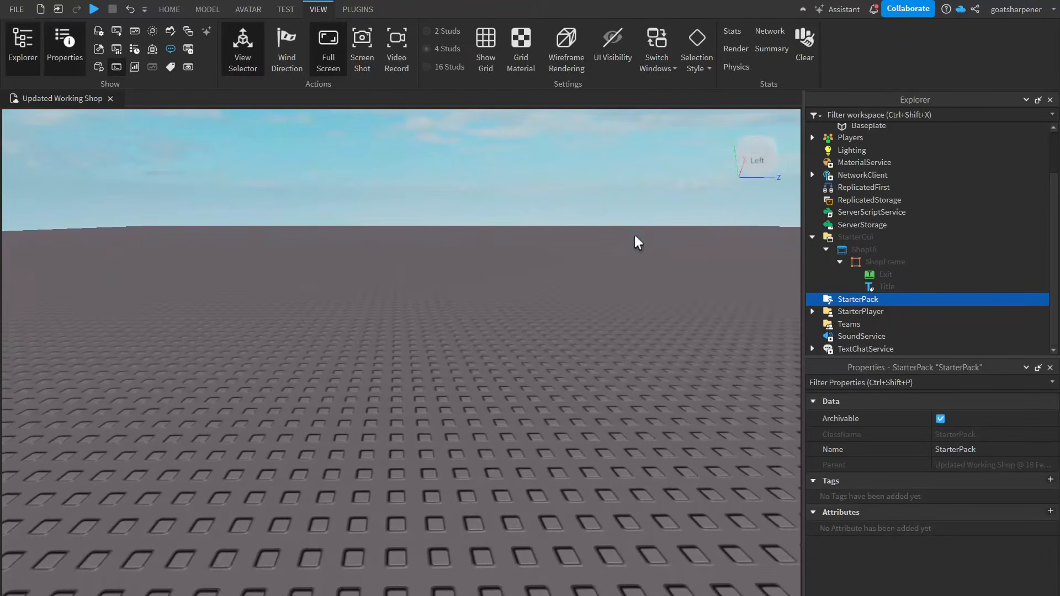
pyautogui.press('s')
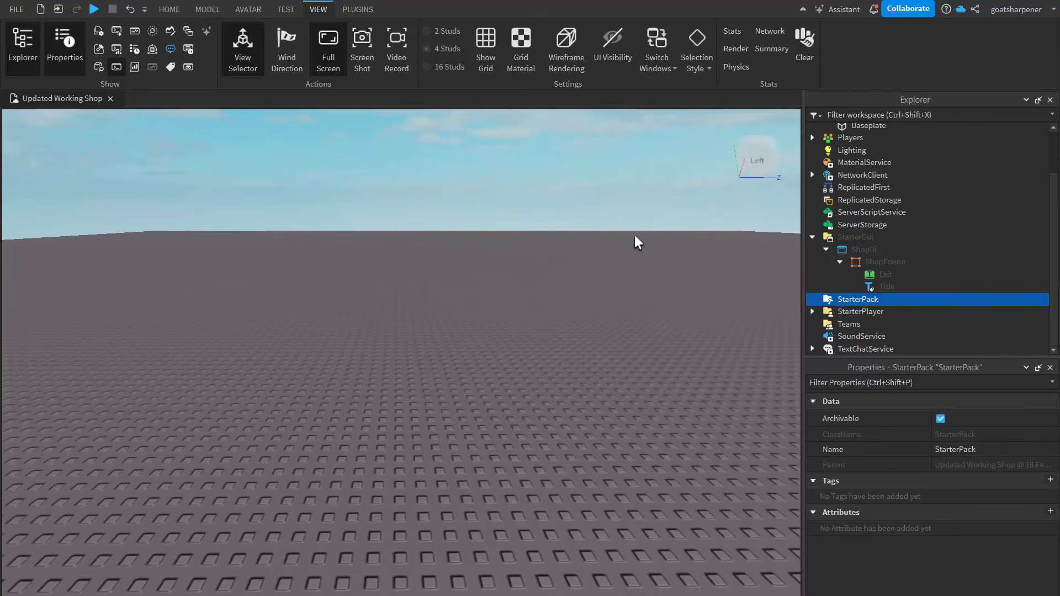
# - Show the shop interface in the viewport again, look around the baseplate, and hide the interface once more
pyautogui.click(601, 55)
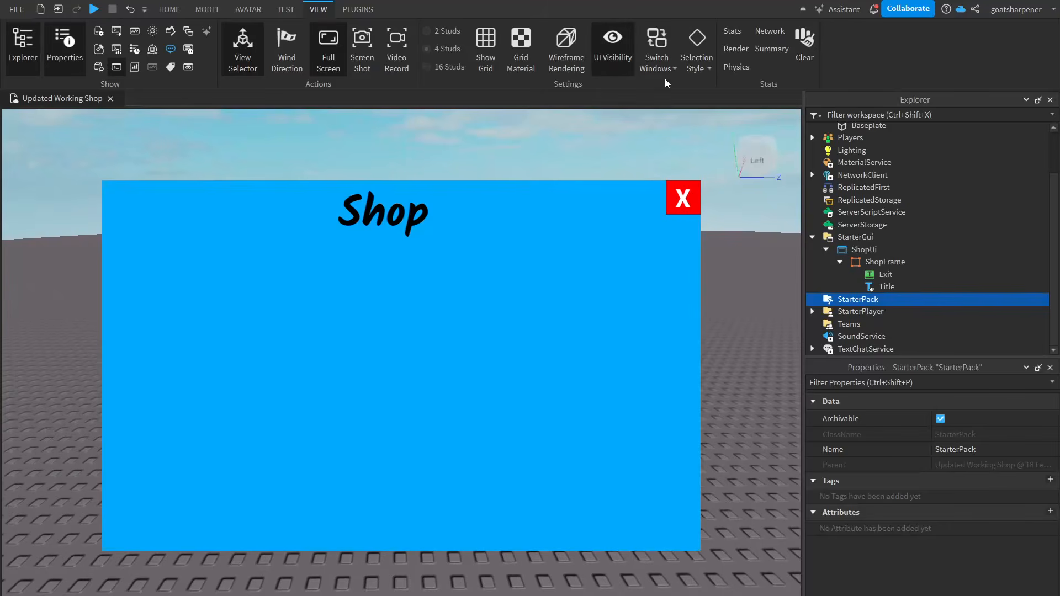
pyautogui.moveTo(755, 310); pyautogui.dragTo(755, 310, button='right')
pyautogui.press('w')
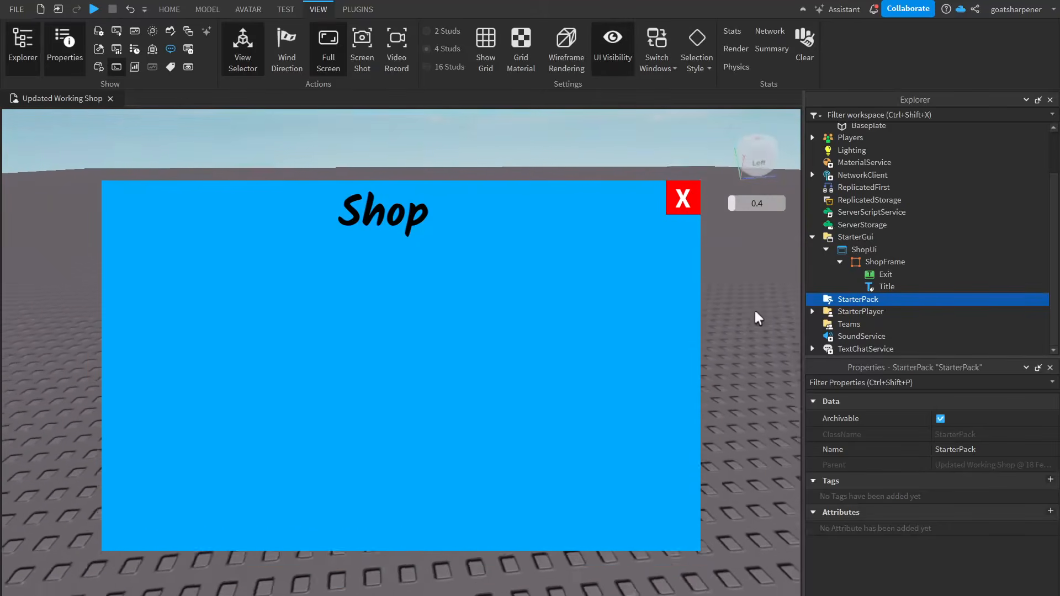
pyautogui.press('s')
pyautogui.click(618, 44)
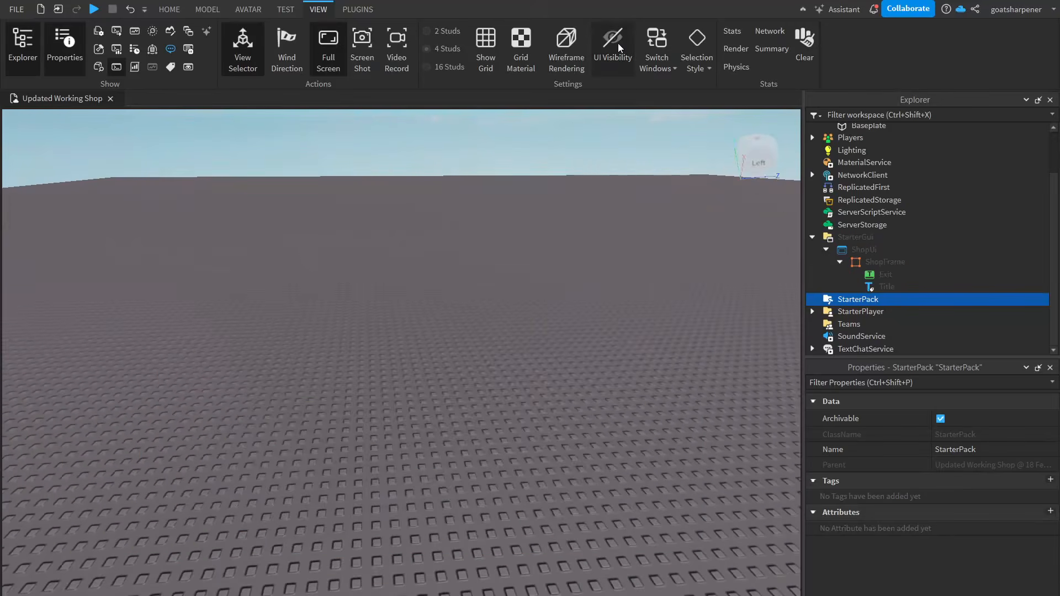
# - Insert a cylinder part on the baseplate and focus the view on it
pyautogui.moveTo(664, 366); pyautogui.dragTo(632, 346, button='right')
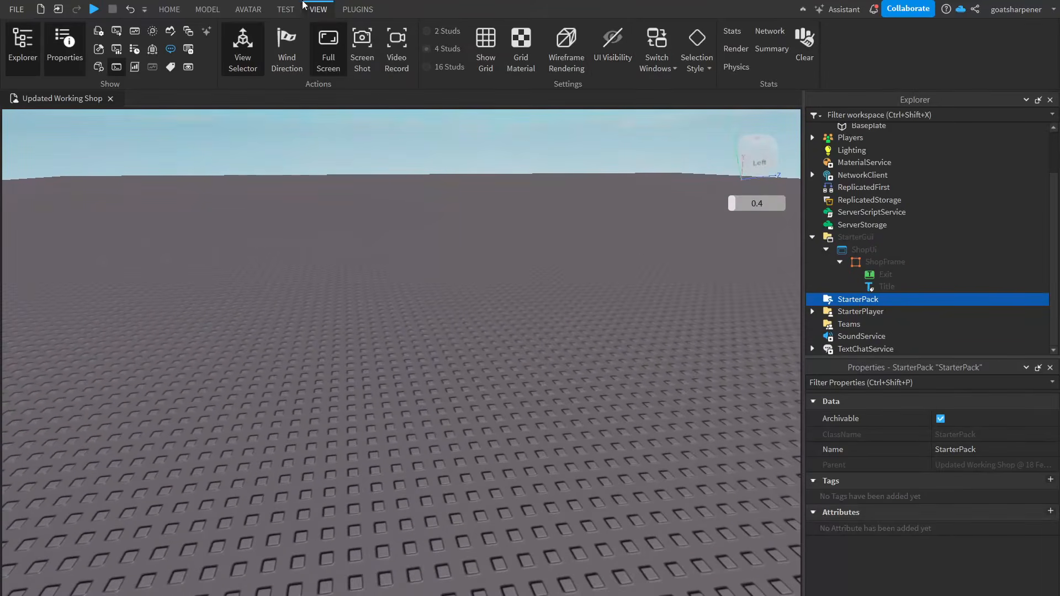
pyautogui.click(211, 10)
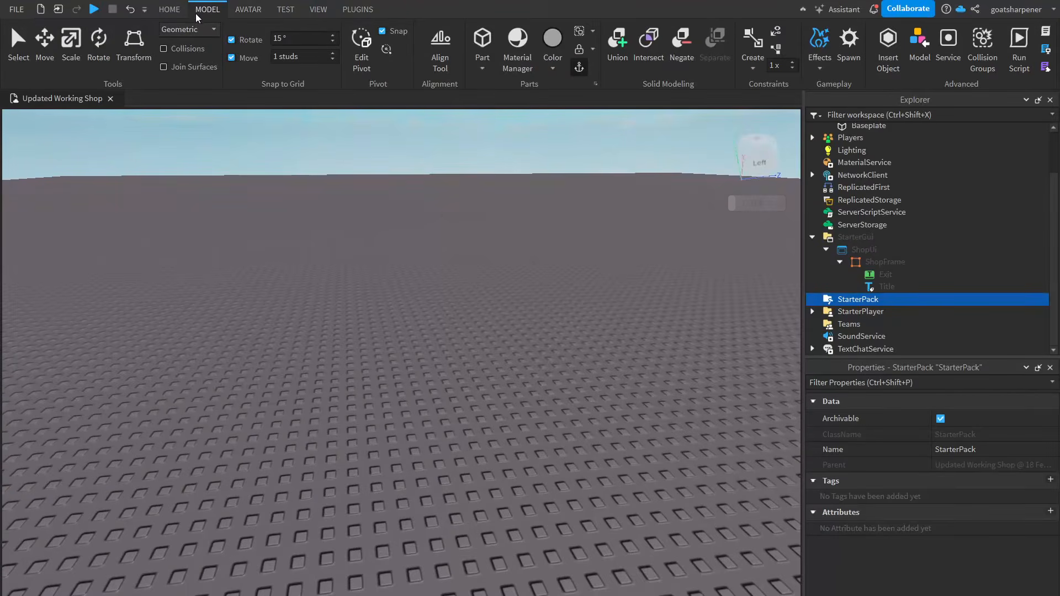
pyautogui.click(483, 67)
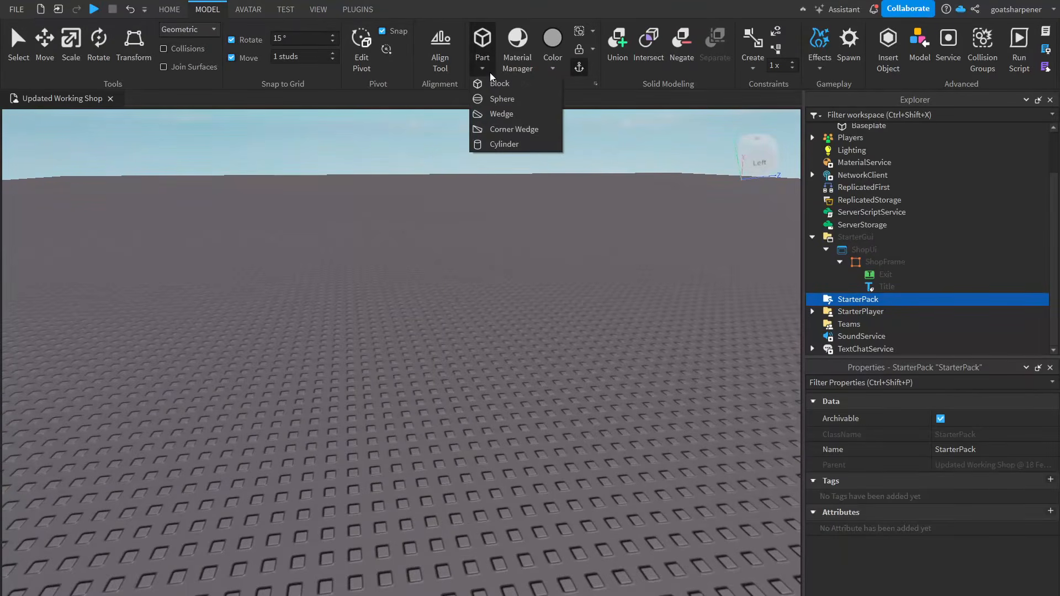
pyautogui.click(502, 145)
pyautogui.press('f')
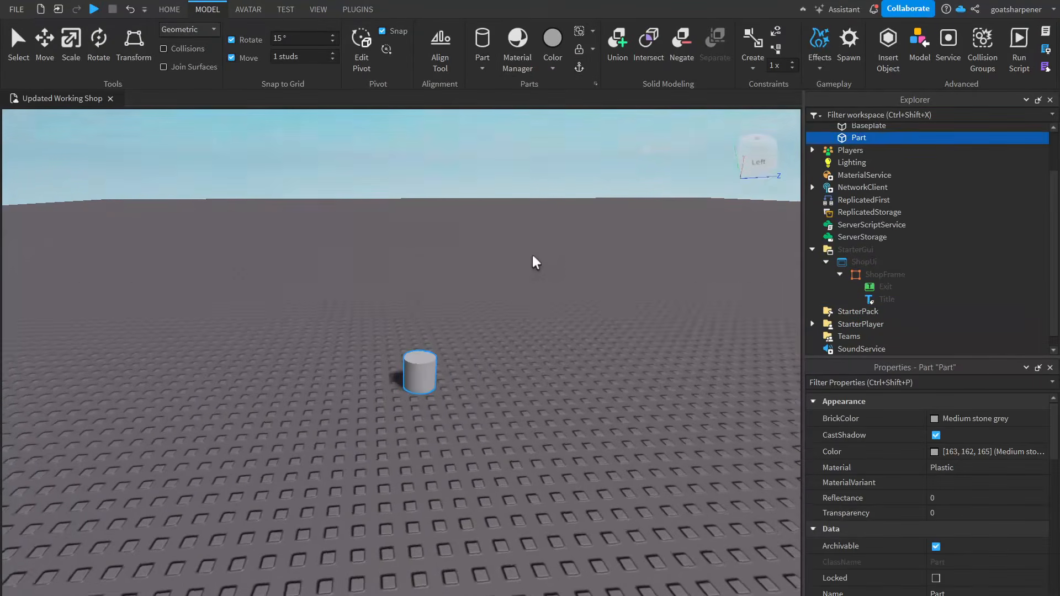
# - Set the move snapping increment to 0.25 studs and scale the cylinder's height down into a thin disc
pyautogui.click(170, 9)
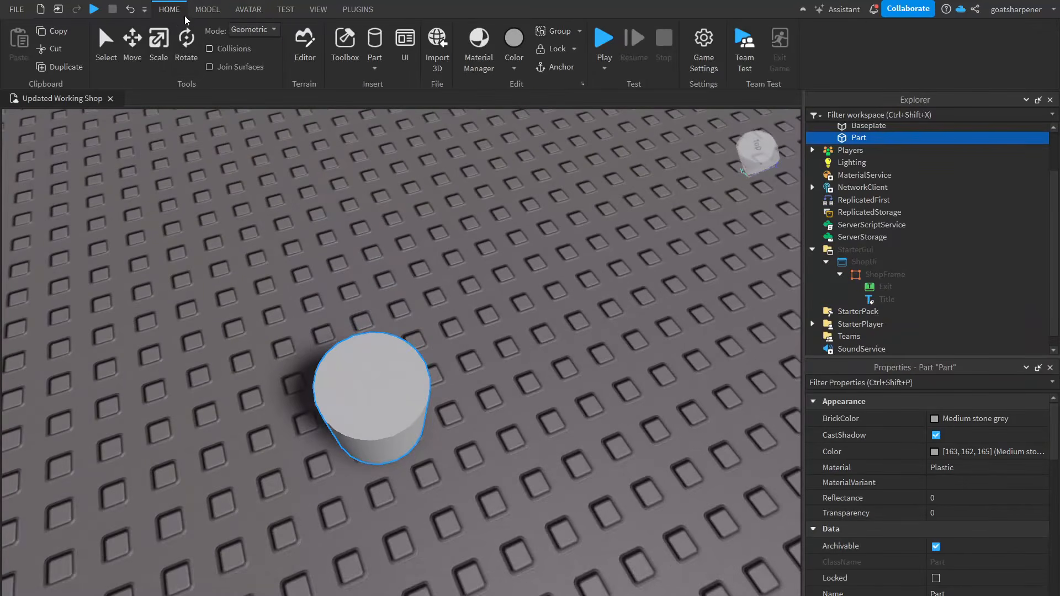
pyautogui.click(158, 47)
pyautogui.moveTo(221, 123); pyautogui.dragTo(424, 427, button='right')
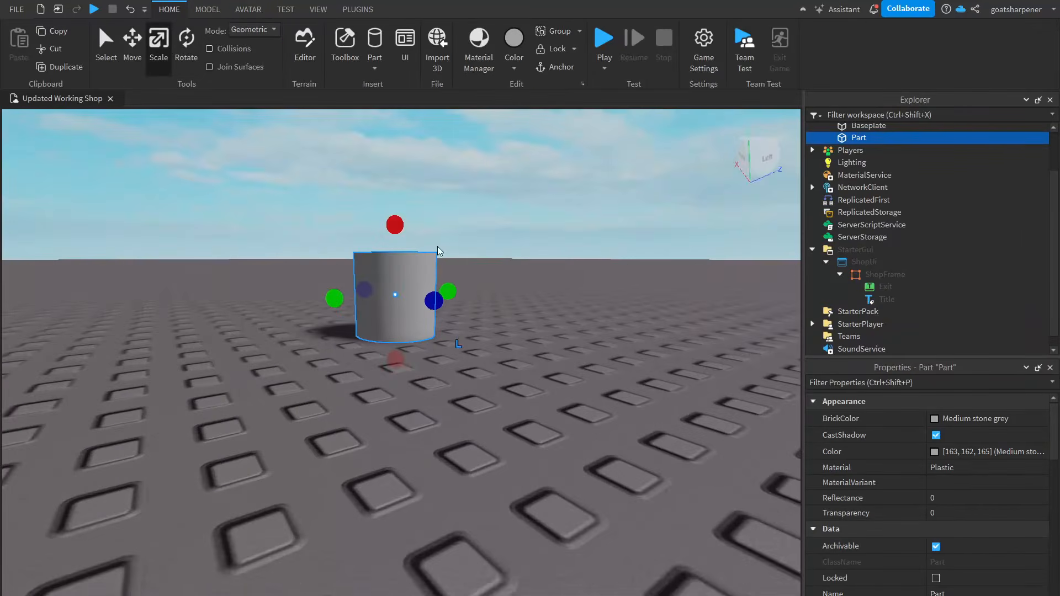
pyautogui.scroll(3, 433, 406)
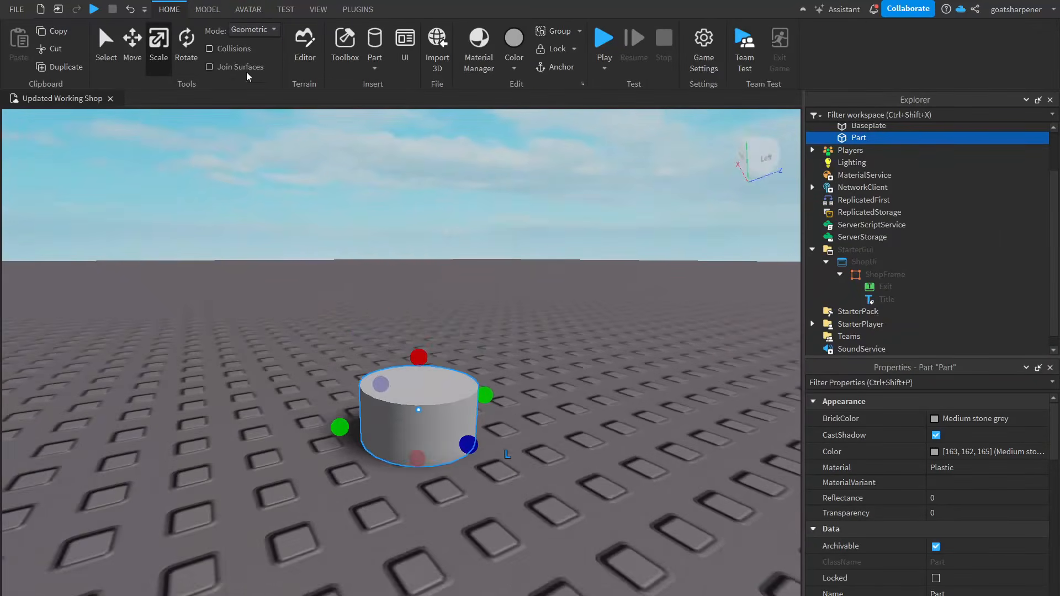
pyautogui.click(208, 9)
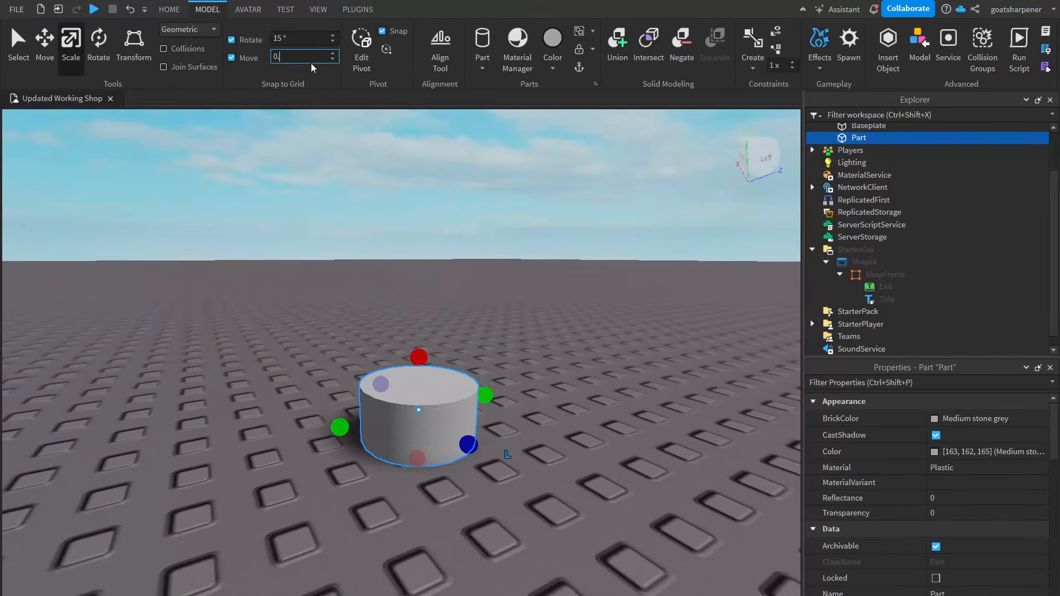
pyautogui.moveTo(429, 344); pyautogui.dragTo(449, 486)
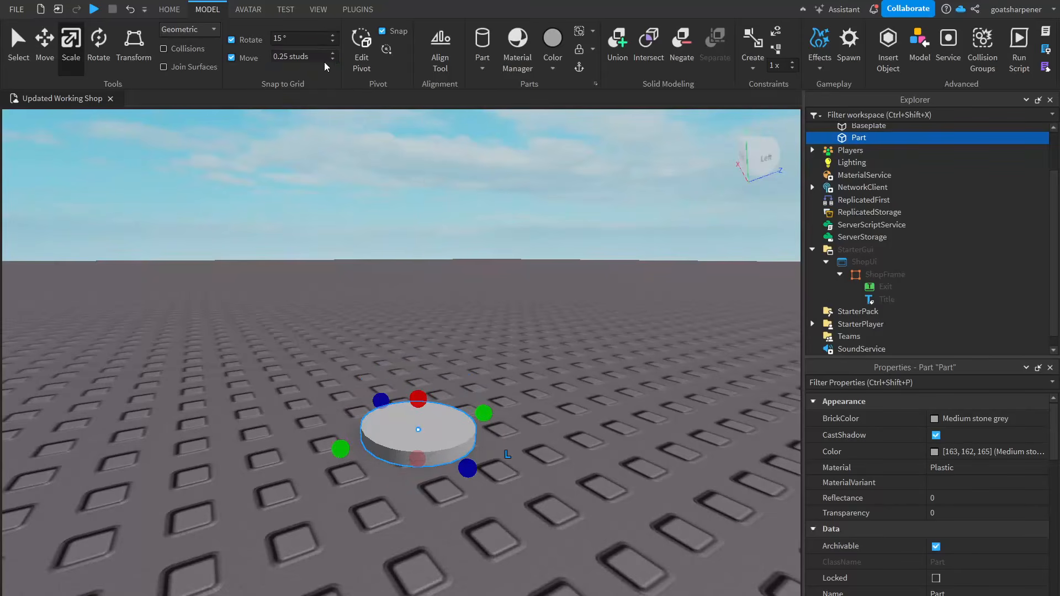
# - Set the move snapping increment to 1 stud and scale the disc wider along both horizontal axes
pyautogui.scroll(-4, 522, 367)
pyautogui.moveTo(523, 366); pyautogui.dragTo(522, 366, button='right')
pyautogui.moveTo(453, 358); pyautogui.dragTo(586, 373)
pyautogui.moveTo(466, 396); pyautogui.dragTo(435, 504)
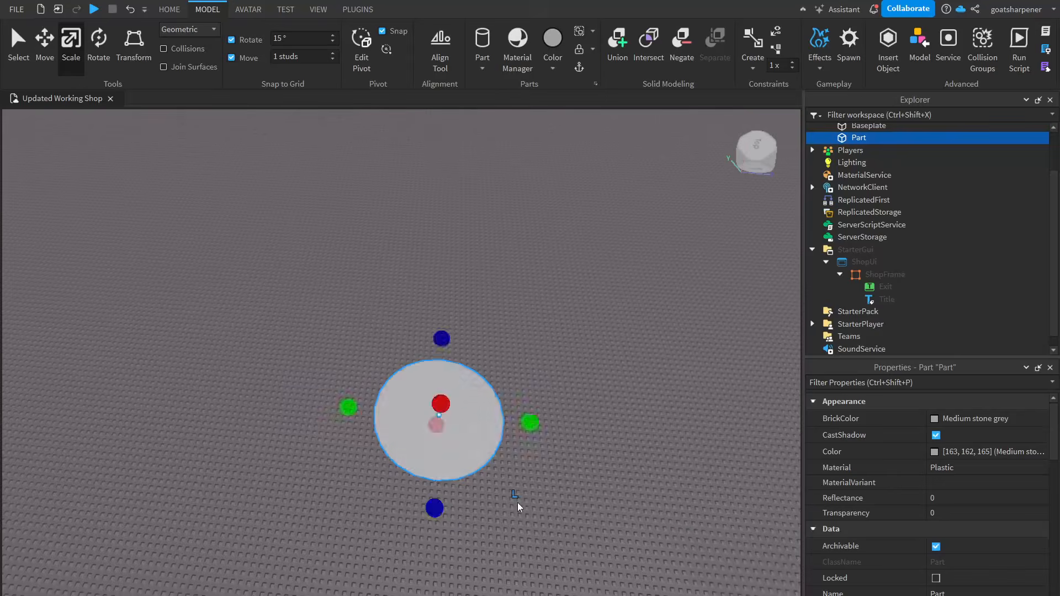
# - Examine the widened disc on the baseplate from several distances and angles, keeping it selected
pyautogui.click(528, 506)
pyautogui.moveTo(527, 507); pyautogui.dragTo(528, 504, button='right')
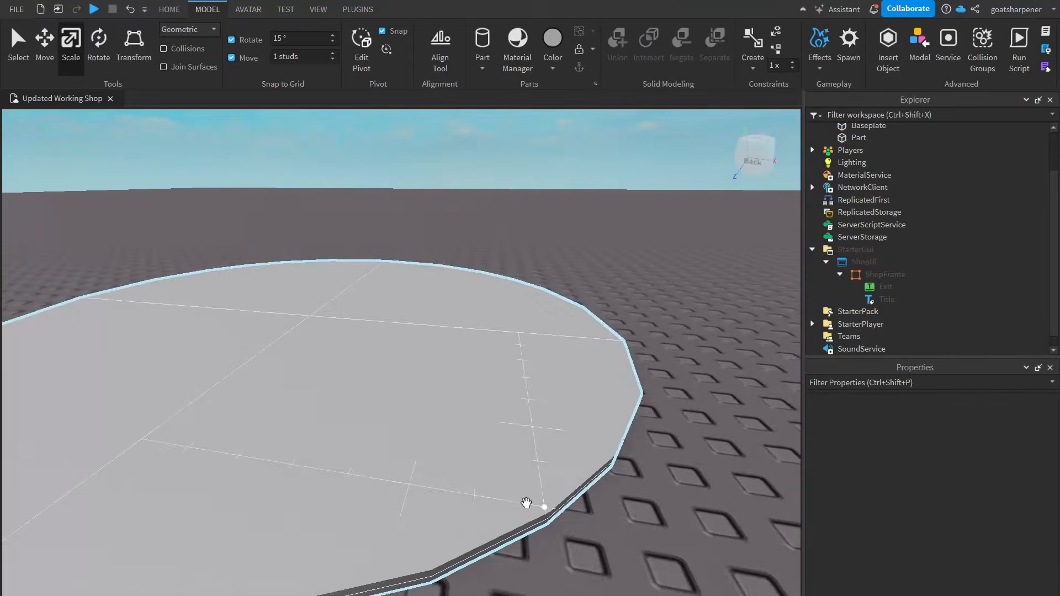
pyautogui.scroll(-3, 525, 503)
pyautogui.click(421, 369)
pyautogui.moveTo(559, 469); pyautogui.dragTo(559, 464, button='right')
pyautogui.press('w')
pyautogui.press('e')
pyautogui.scroll(-2, 396, 431)
pyautogui.press('q')
pyautogui.press('d')
pyautogui.moveTo(565, 385); pyautogui.dragTo(566, 378, button='right')
pyautogui.press('s')
pyautogui.press('a')
pyautogui.press('w')
pyautogui.scroll(1, 895, 211)
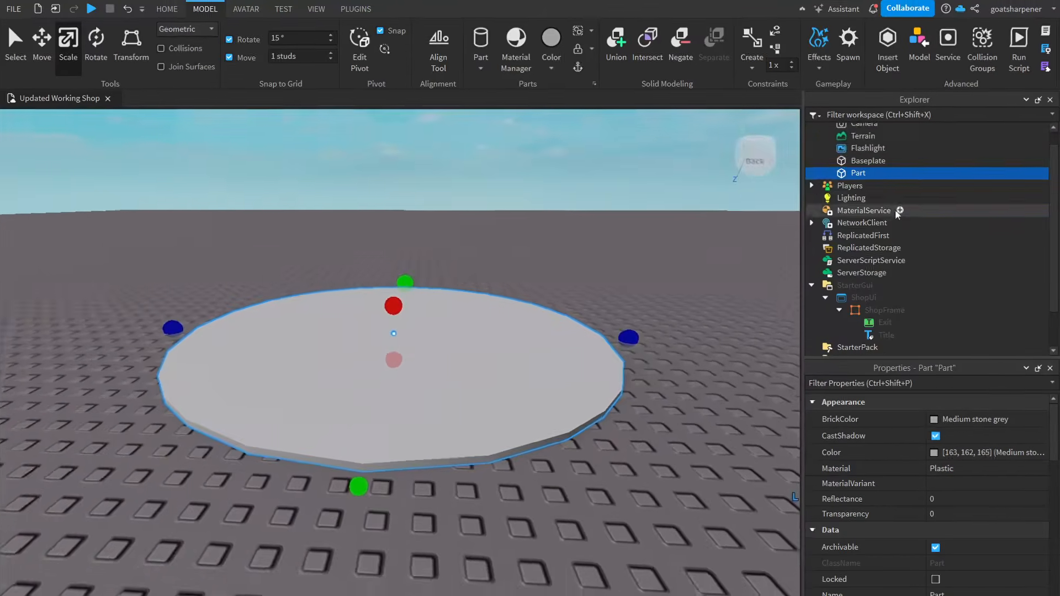
# - Rename the disc part as Touchpad and add a Script inside it
pyautogui.doubleClick(876, 174)
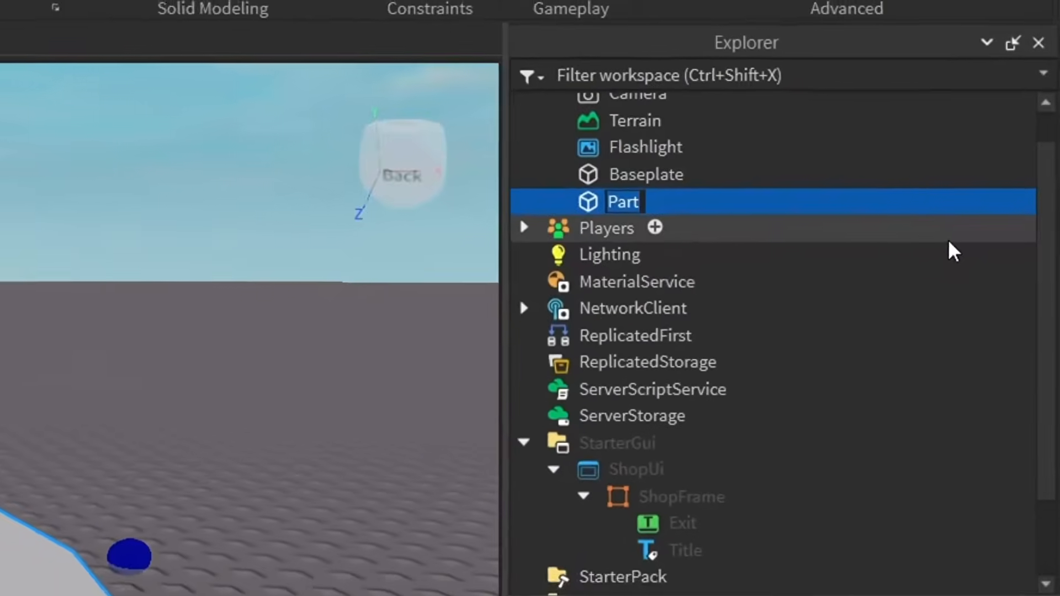
pyautogui.press('BackSpace')
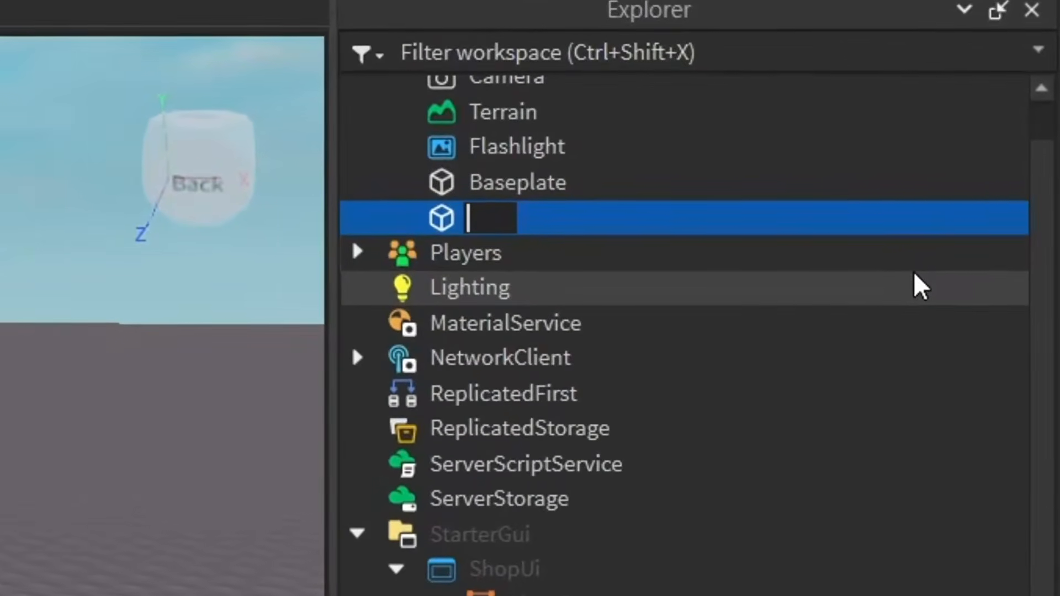
pyautogui.write('Touchpad')
pyautogui.press('Return')
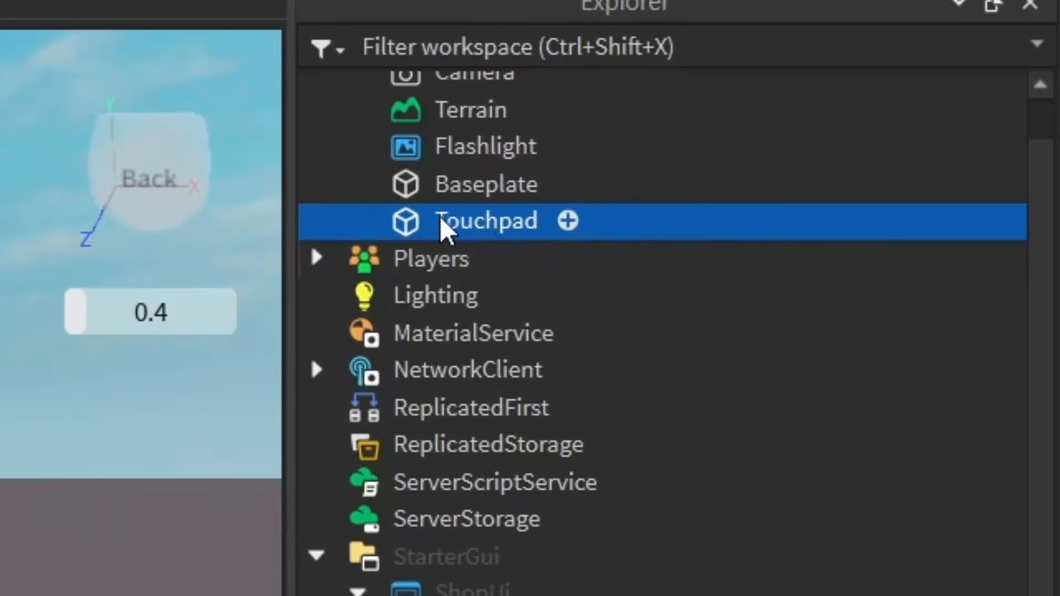
pyautogui.click(568, 221)
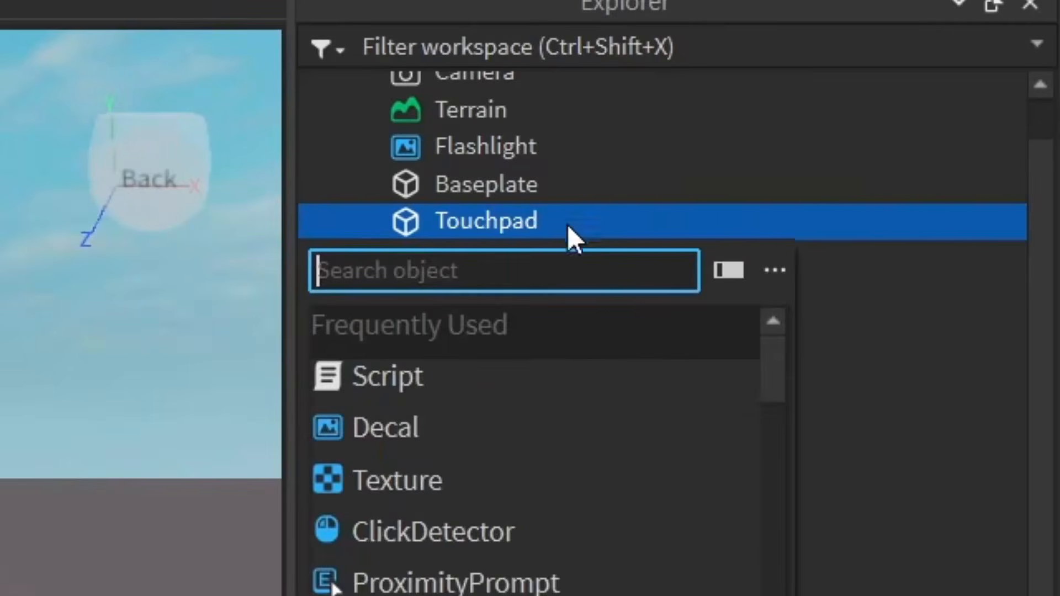
pyautogui.click(451, 400)
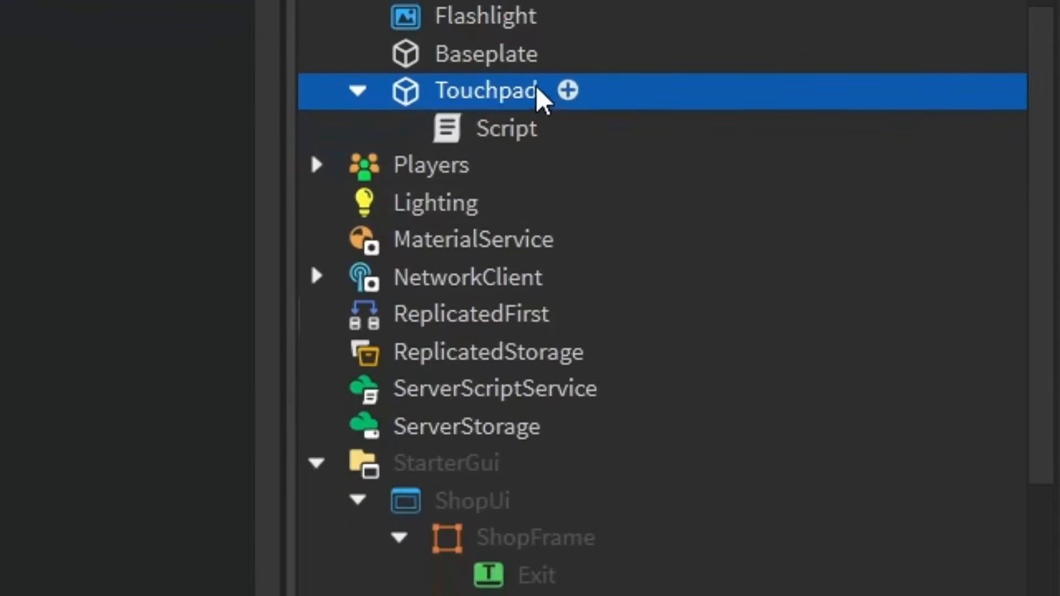
# - Add a RemoteEvent to ReplicatedStorage and name it OpenShop
pyautogui.click(584, 356)
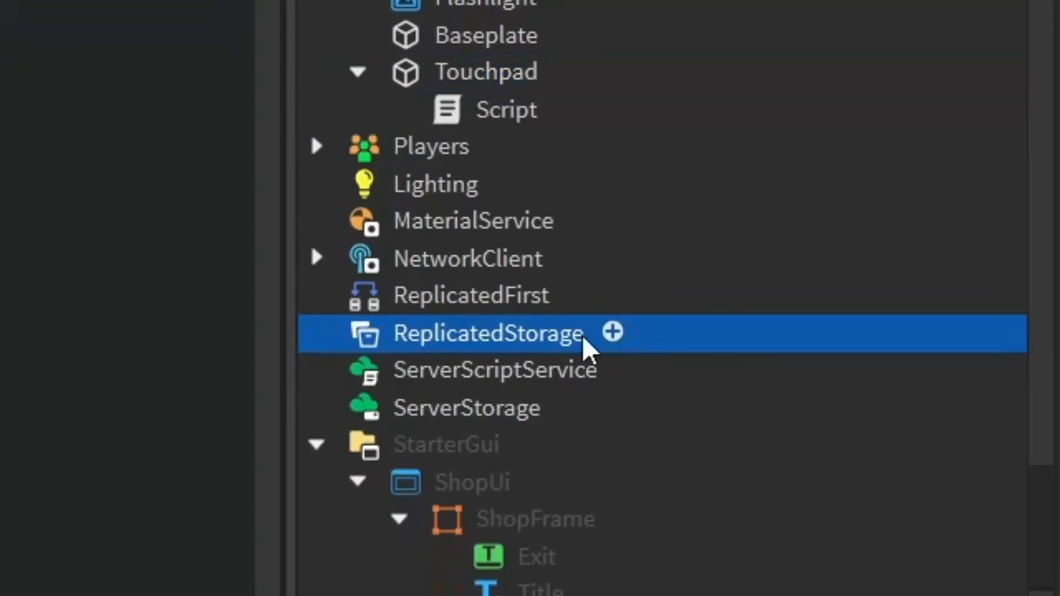
pyautogui.click(613, 332)
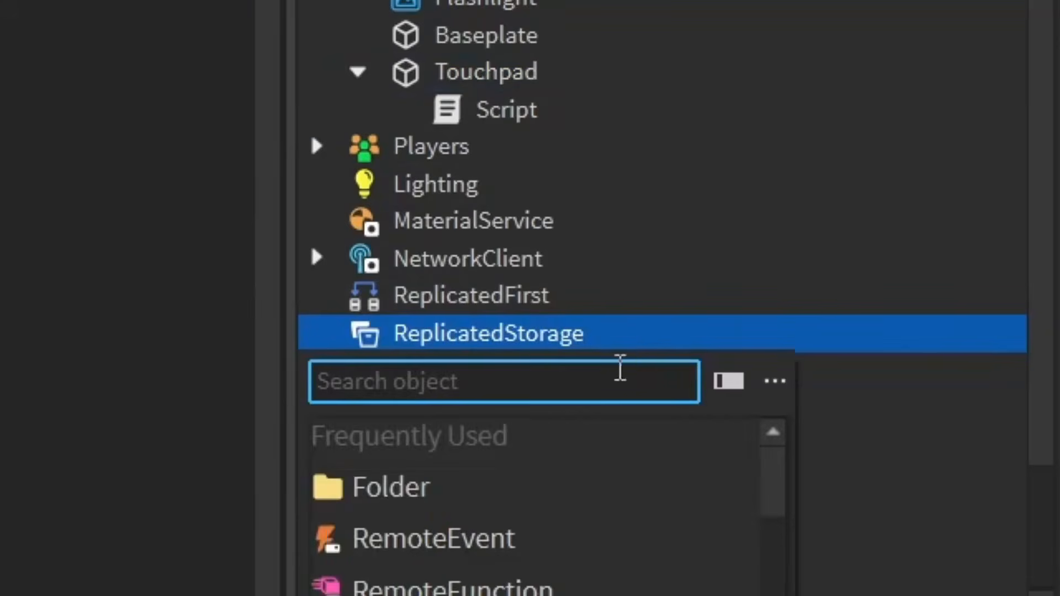
pyautogui.click(514, 550)
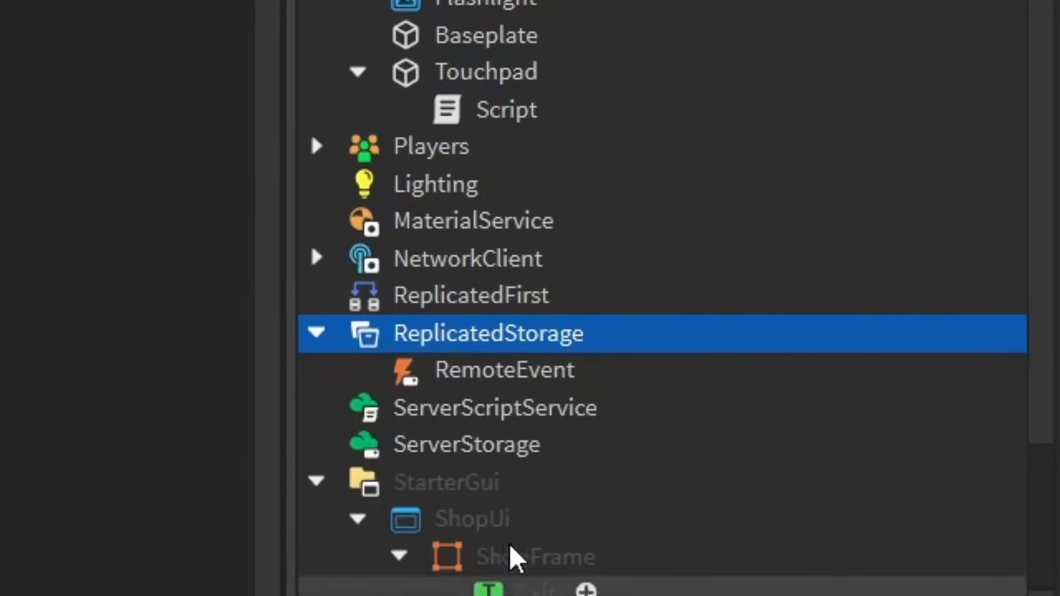
pyautogui.click(500, 376)
pyautogui.press('F2')
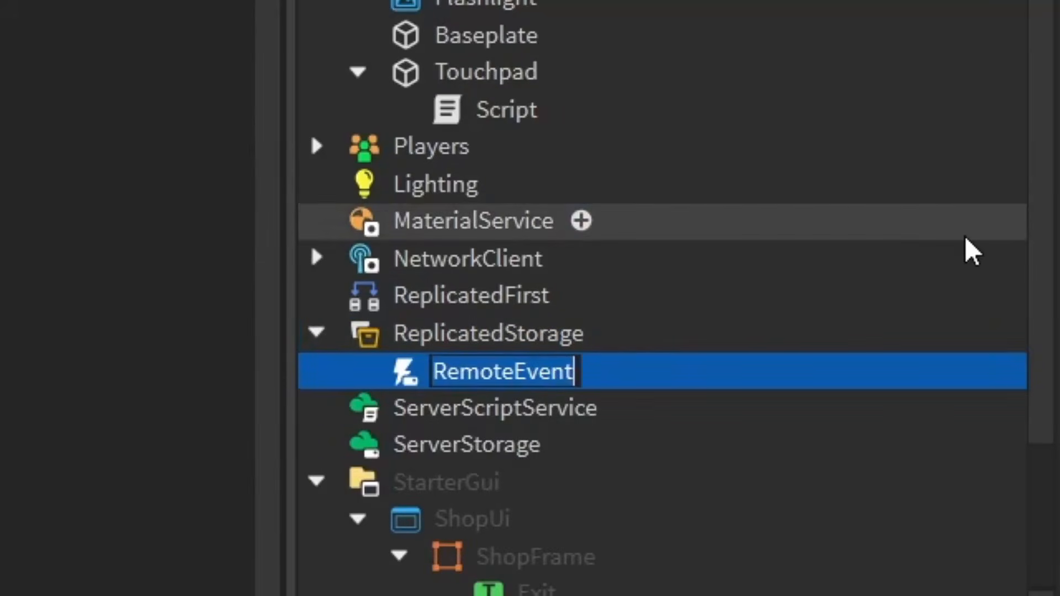
pyautogui.write('OpenShop')
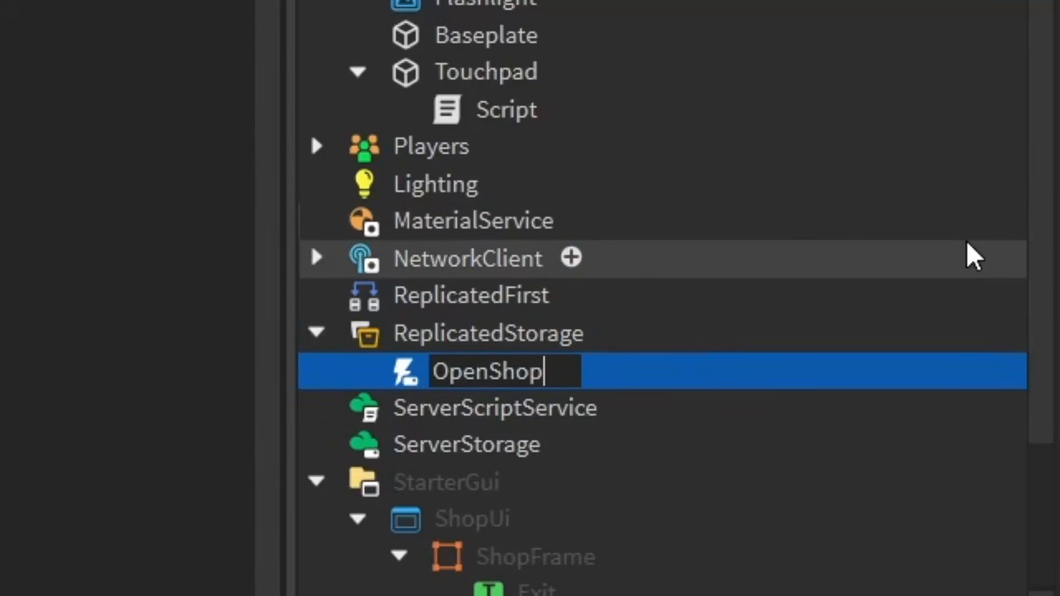
pyautogui.press('Return')
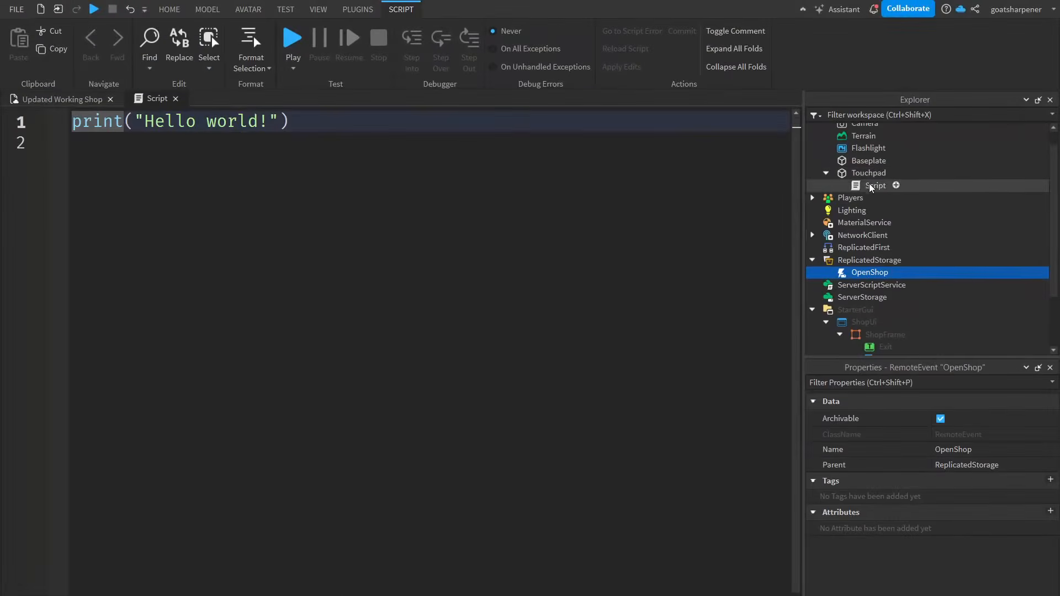
# - Replace the Touchpad script's default code with a "--//Variables" comment and the line "local touchpad = script.Parent"
pyautogui.hotkey('ctrl', 'a')
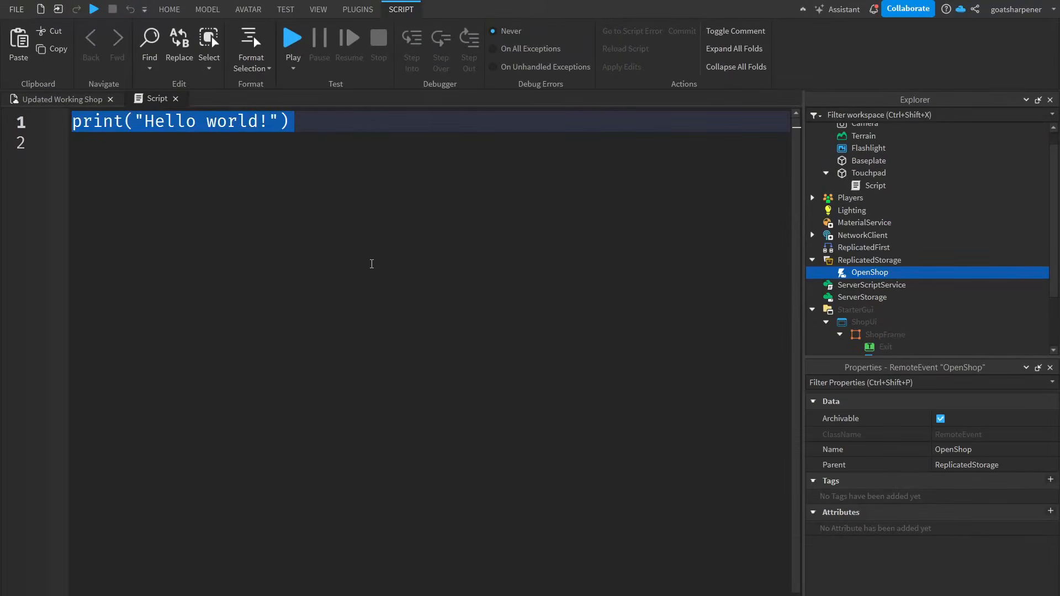
pyautogui.press('BackSpace')
pyautogui.write('--//Variables')
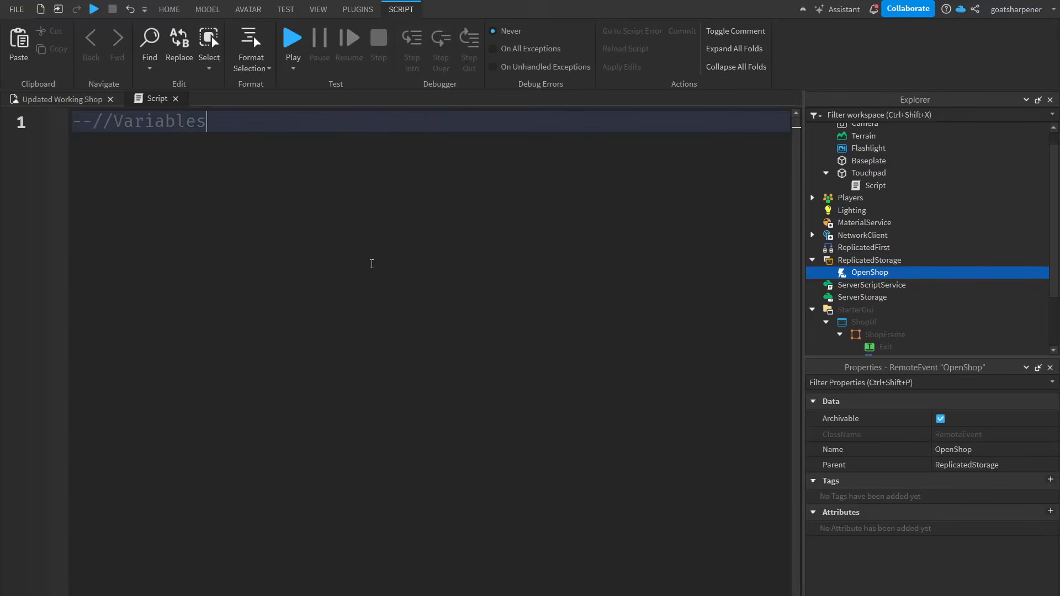
pyautogui.press('Return')
pyautogui.write('loc')
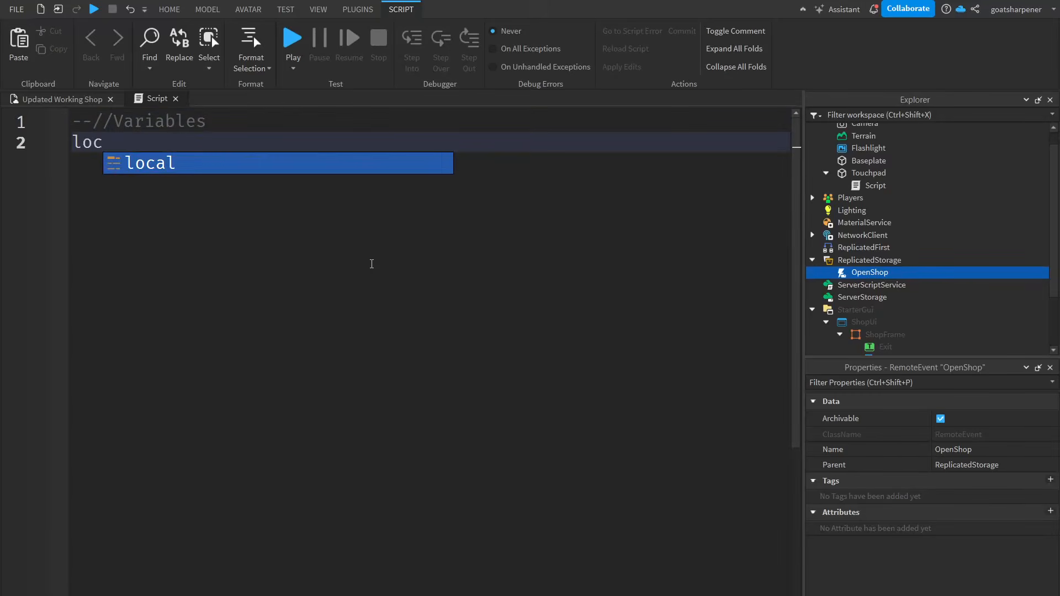
pyautogui.write('al touchpad = script.P')
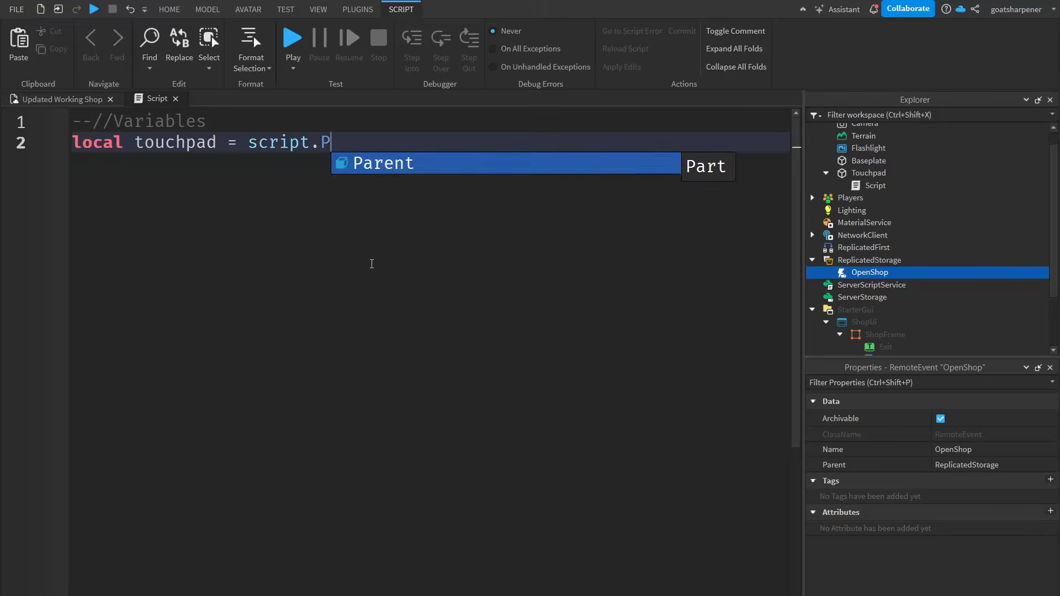
pyautogui.press('Return')
pyautogui.press('Return')
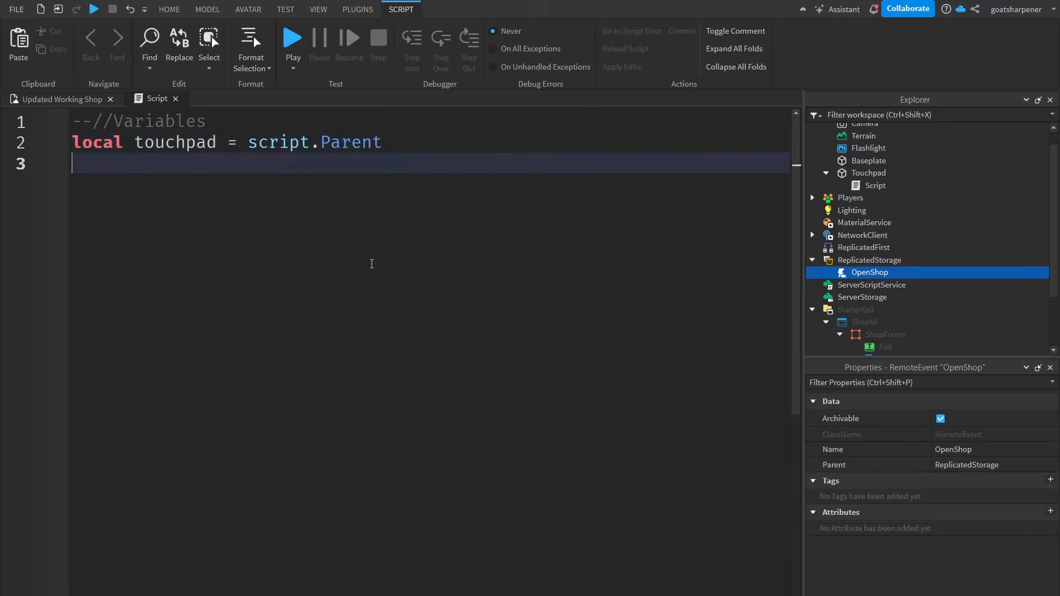
# - Declare remoteEvent on line 3 as game.ReplicatedStorage:WaitForChild("OpenShop")
pyautogui.write('local remote')
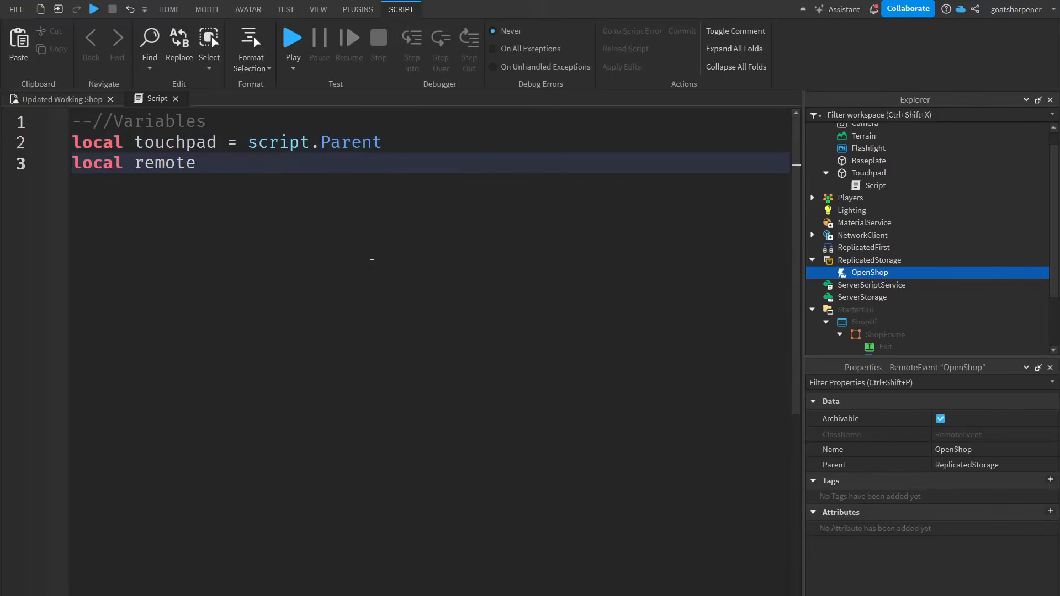
pyautogui.write('Event = game.Re')
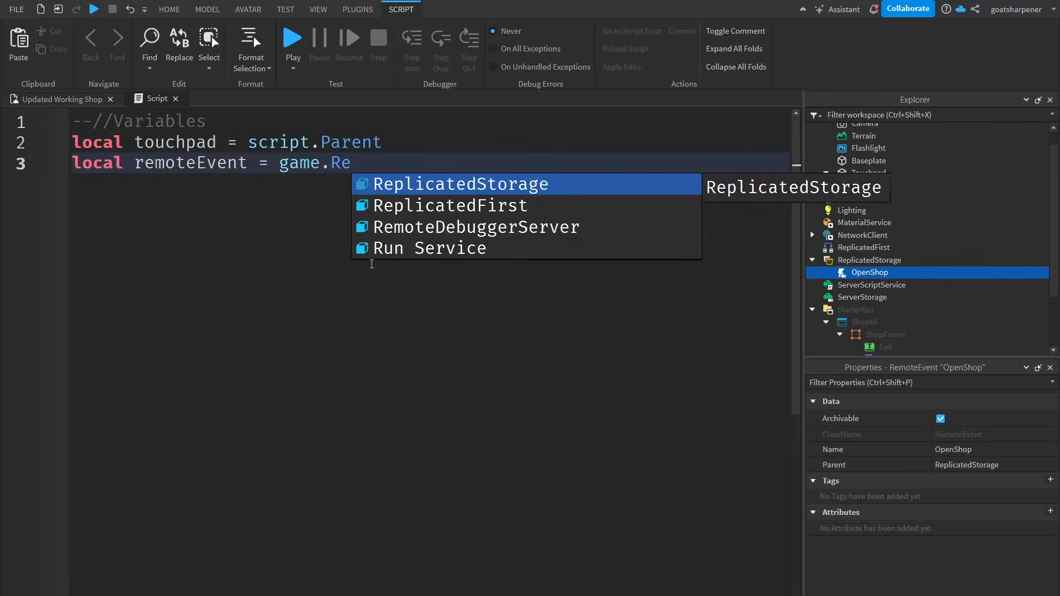
pyautogui.press('Tab')
pyautogui.write(':Wa')
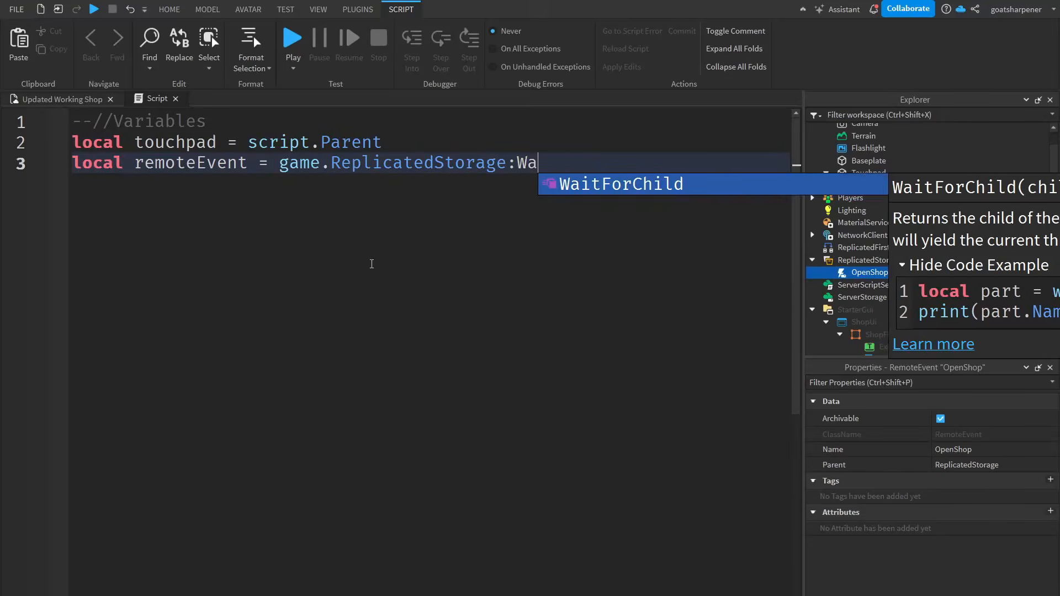
pyautogui.press('Tab')
pyautogui.write('"Op')
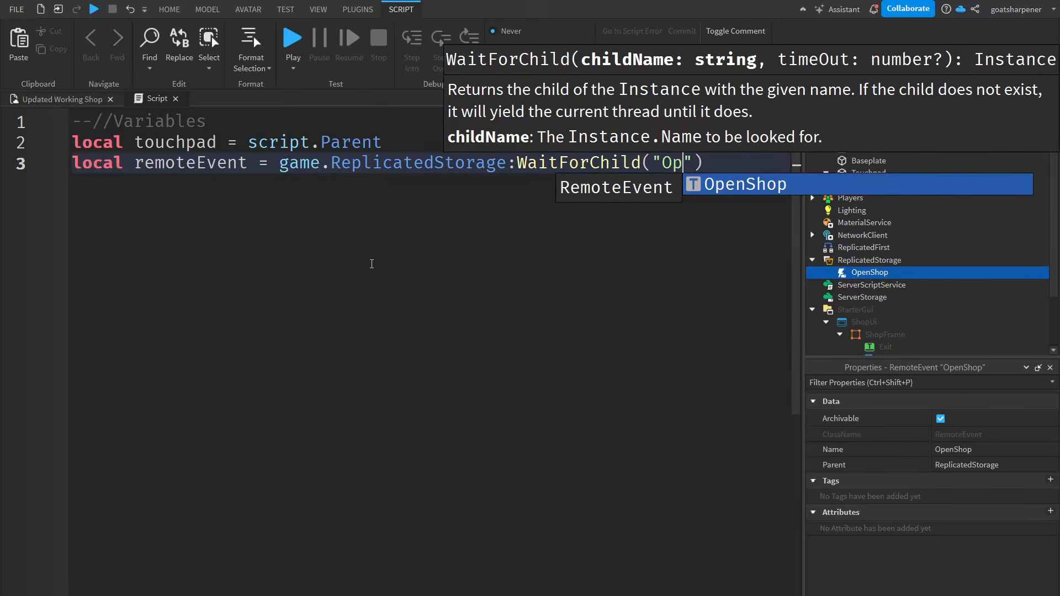
pyautogui.press('Tab')
# - Start a new section below the variables with the comment "--//Open", leaving a blank line above it
pyautogui.click(542, 296)
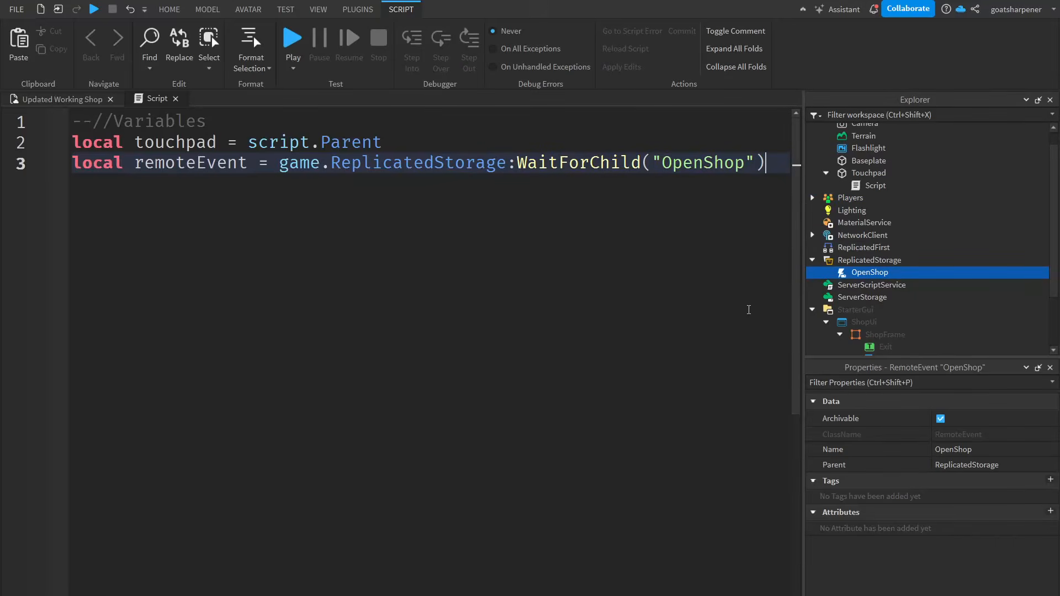
pyautogui.press('Return')
pyautogui.press('Return')
pyautogui.write('--//Open')
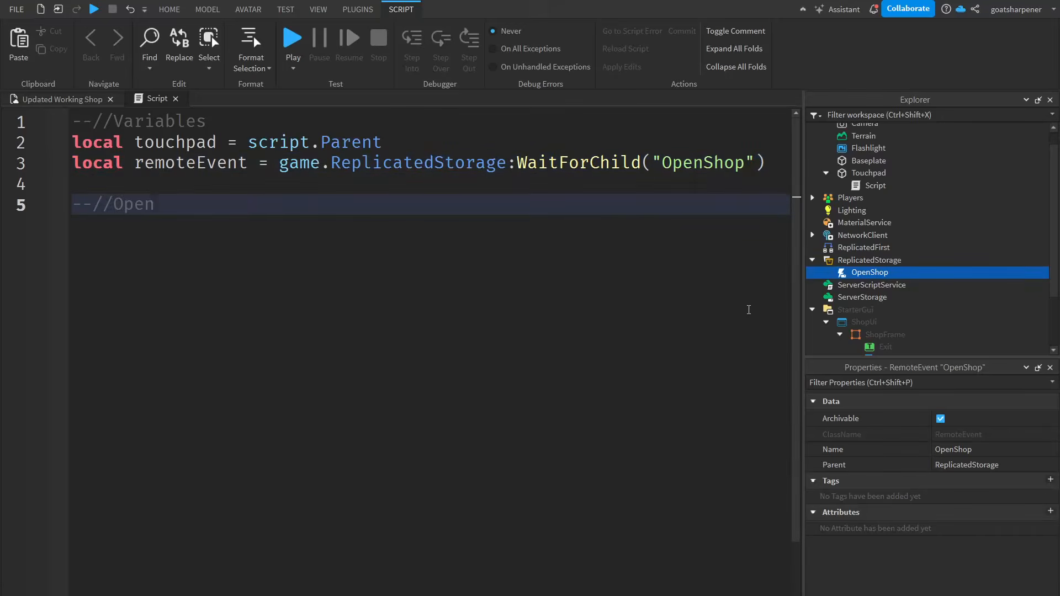
pyautogui.press('Return')
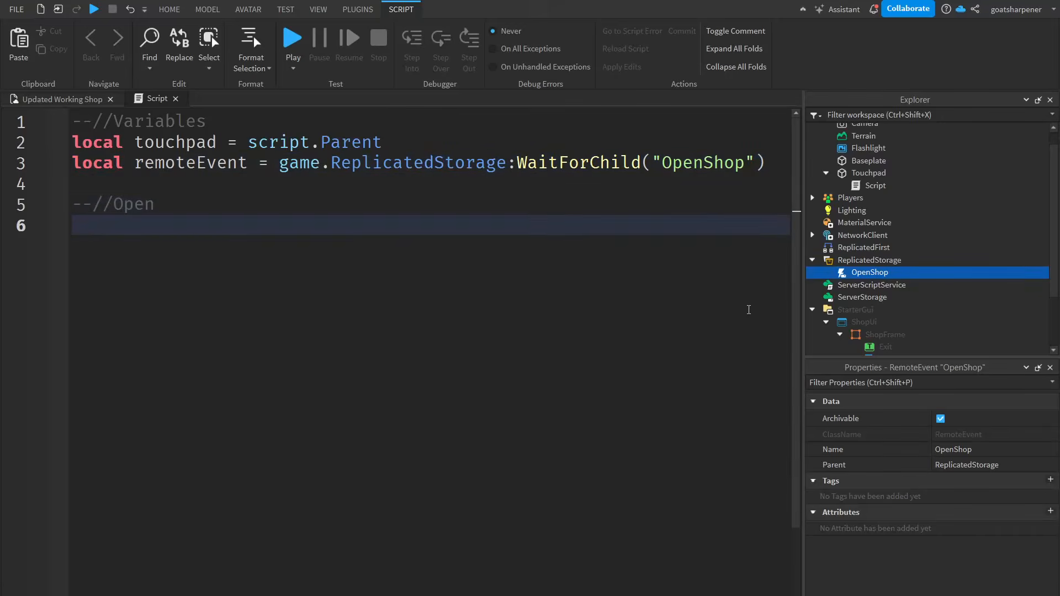
# - Connect the touchpad's Touched event on line 6 to an anonymous function with the parameter hit
pyautogui.write('touchpad.')
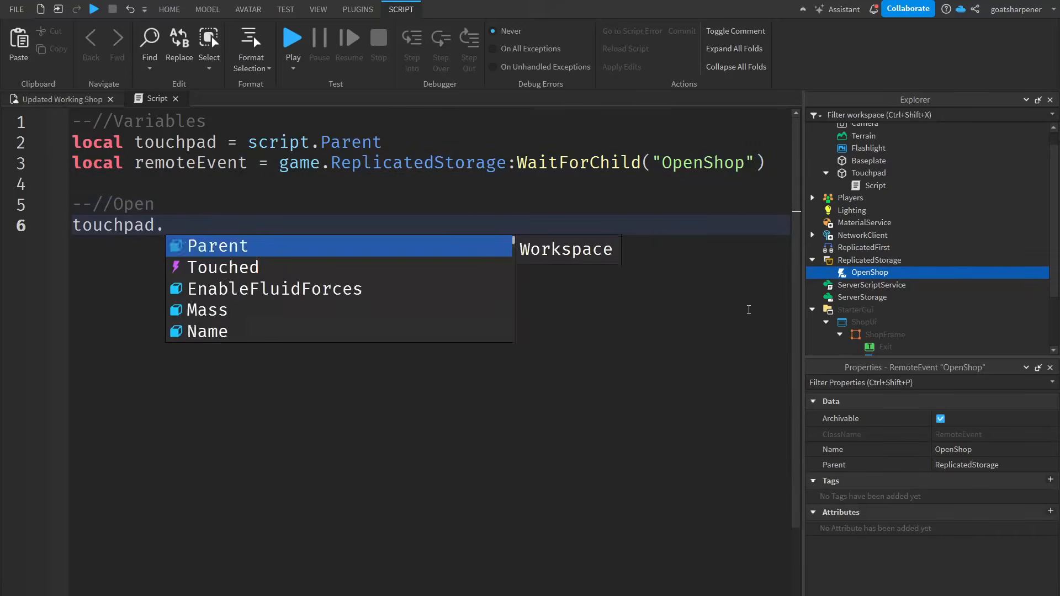
pyautogui.write('Touched:Connect(function')
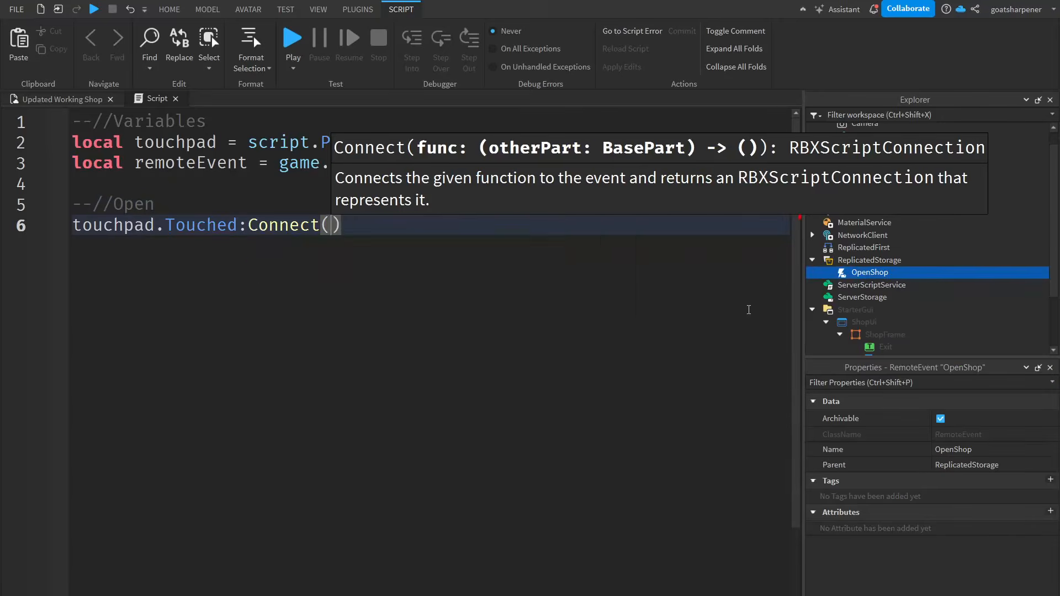
pyautogui.write('(')
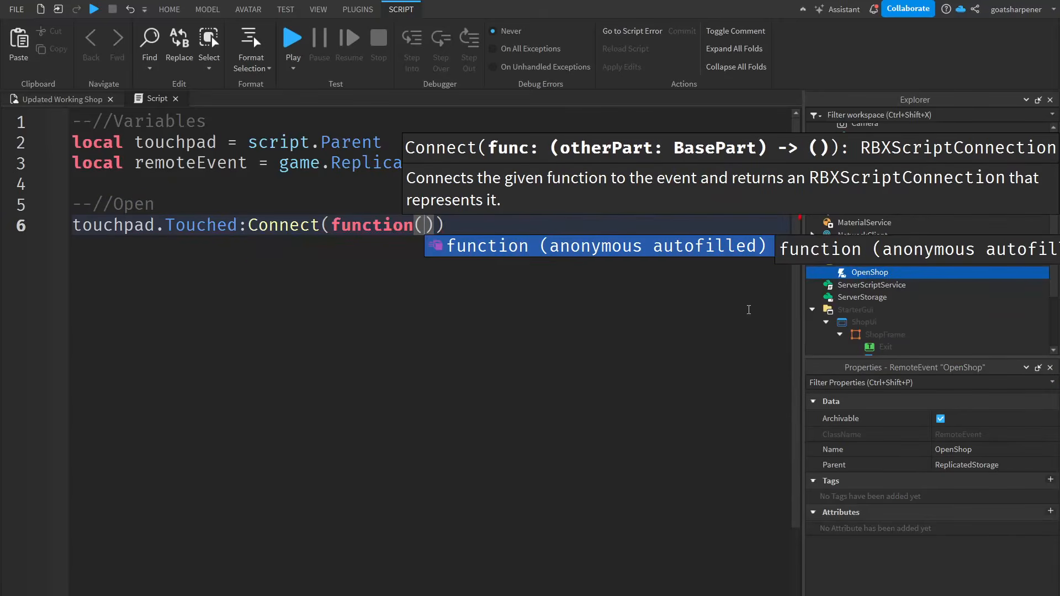
pyautogui.write(')')
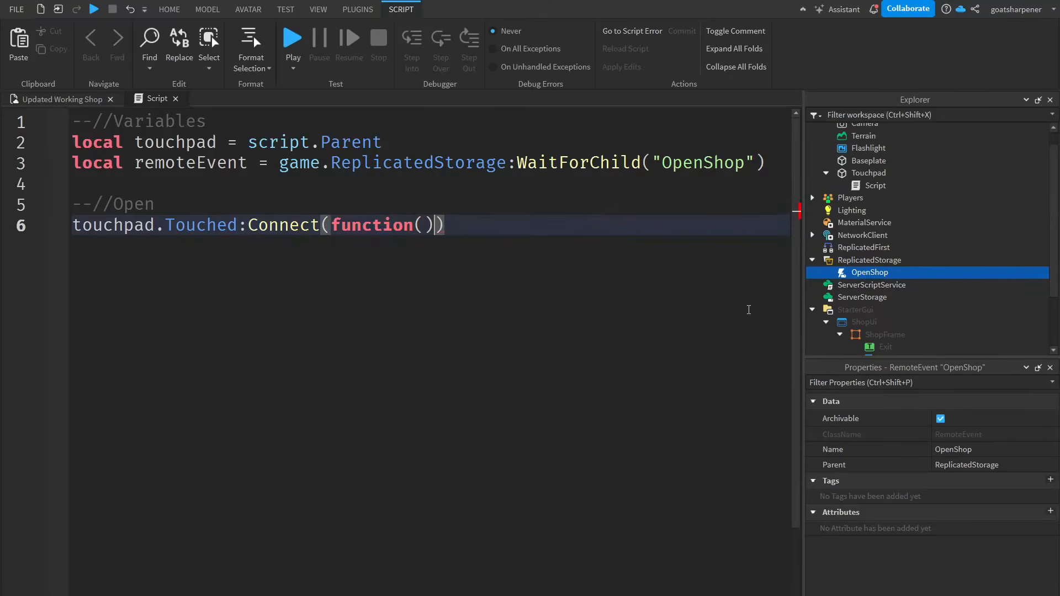
pyautogui.press('Left')
pyautogui.write('hit')
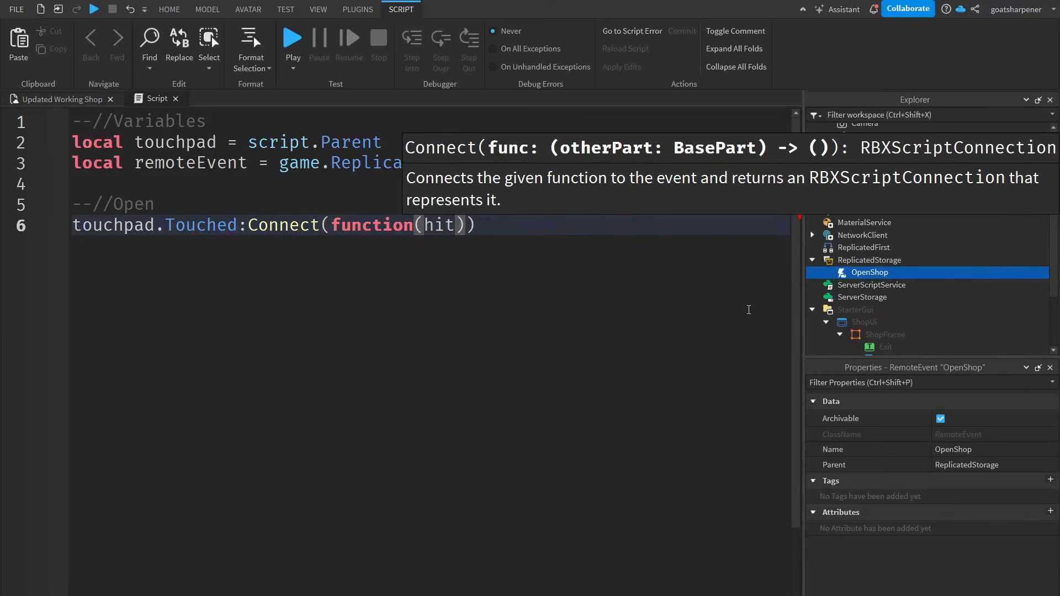
# - Inside the Touched function, start the condition "if hit.Parent:FindFirstChild("Humanoid") then"
pyautogui.press('Return')
pyautogui.write('if hit.')
pyautogui.press('Tab')
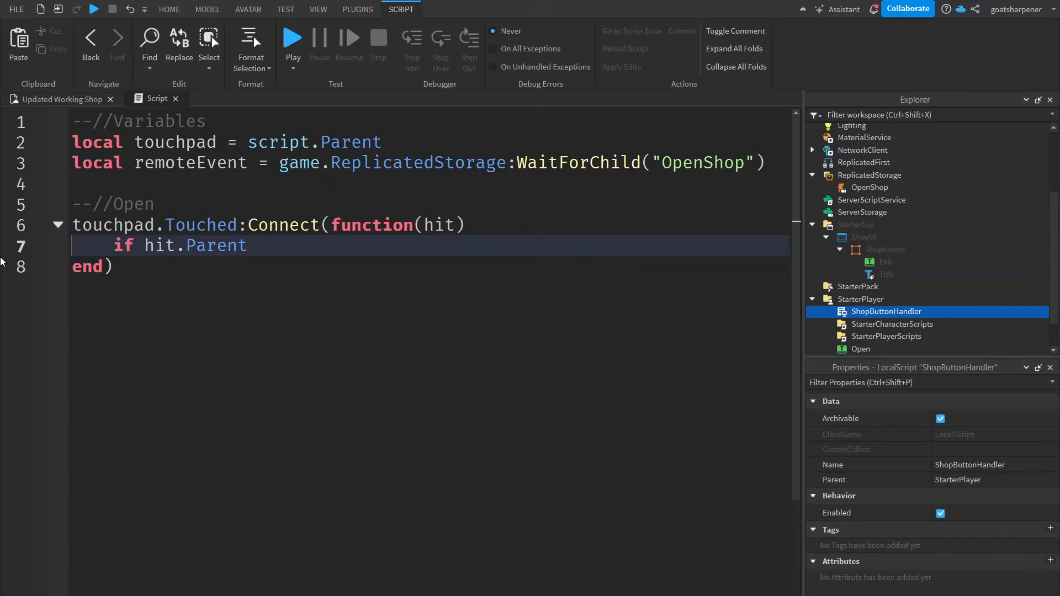
pyautogui.write(':Fi')
pyautogui.press('Tab')
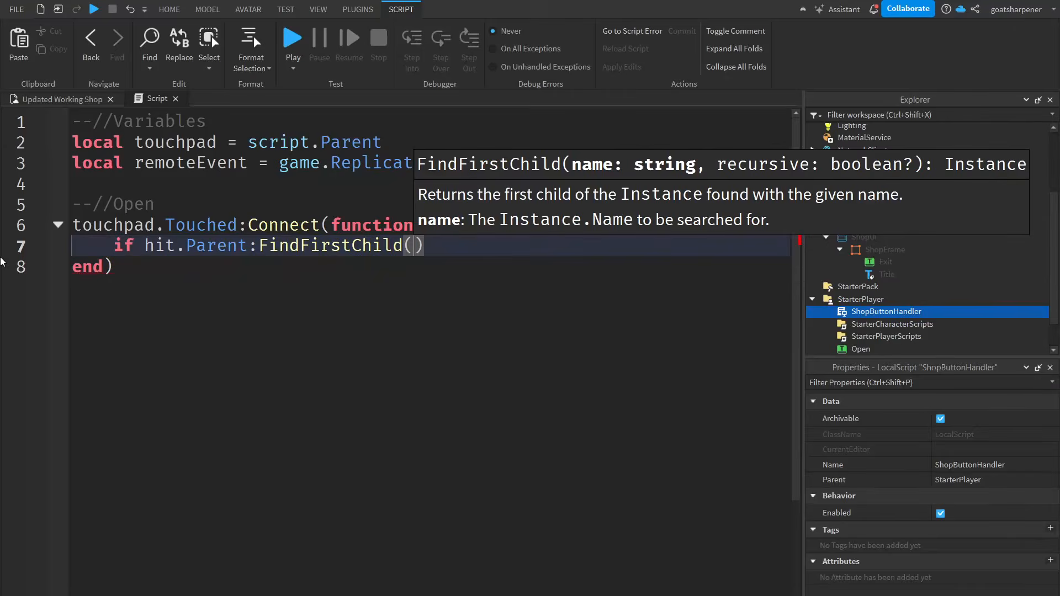
pyautogui.write('"Humanoid") then')
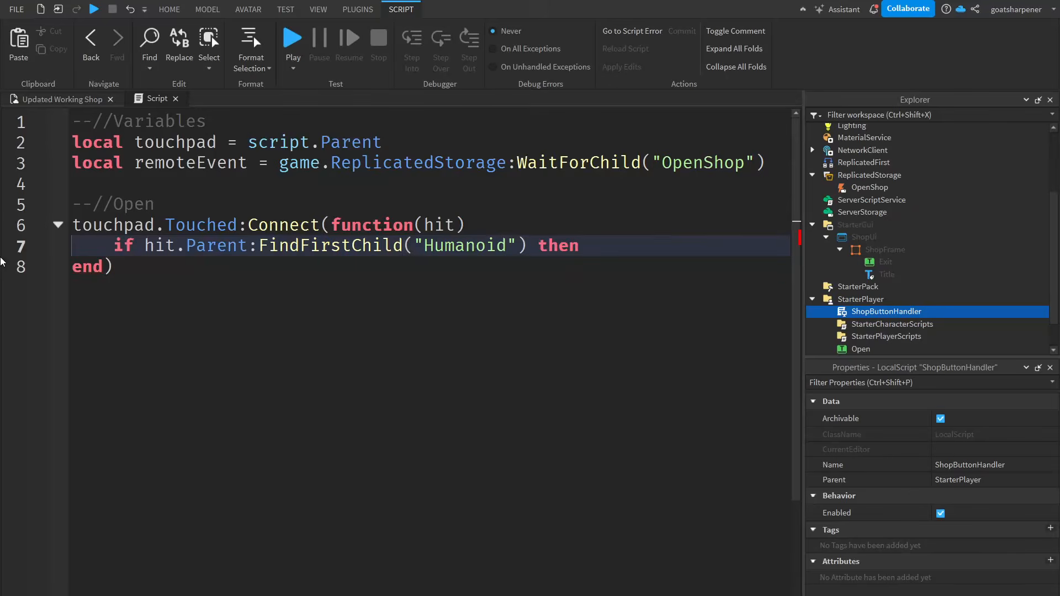
# - Inside the Humanoid check, declare the local variable player as game.Players:GetPlayerFromCharacter(hit.Parent)
pyautogui.press('Return')
pyautogui.write('local player = game.Pl')
pyautogui.press('Tab')
pyautogui.write(':G')
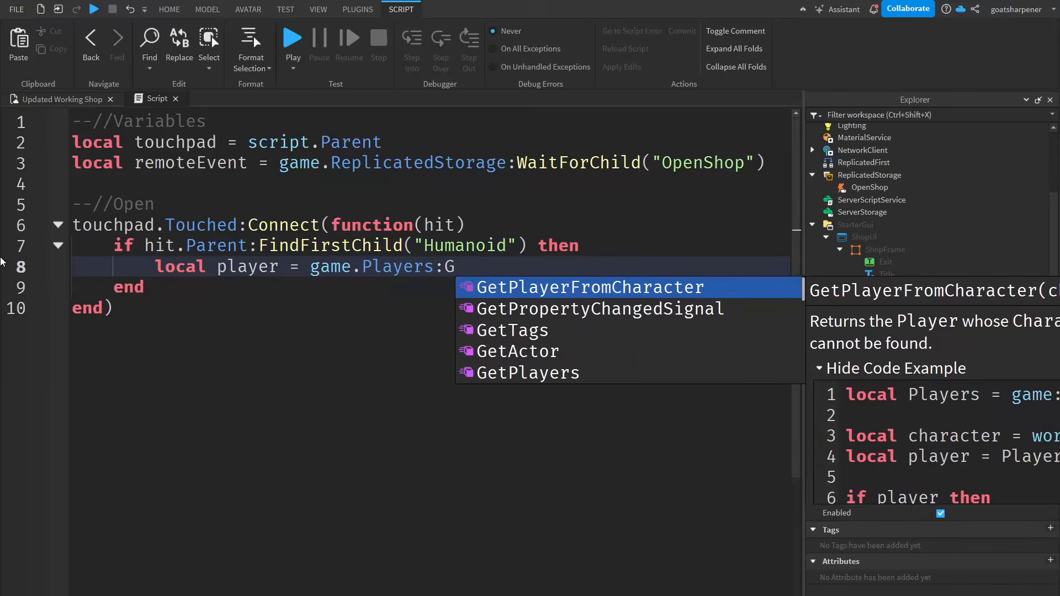
pyautogui.write('et')
pyautogui.press('Tab')
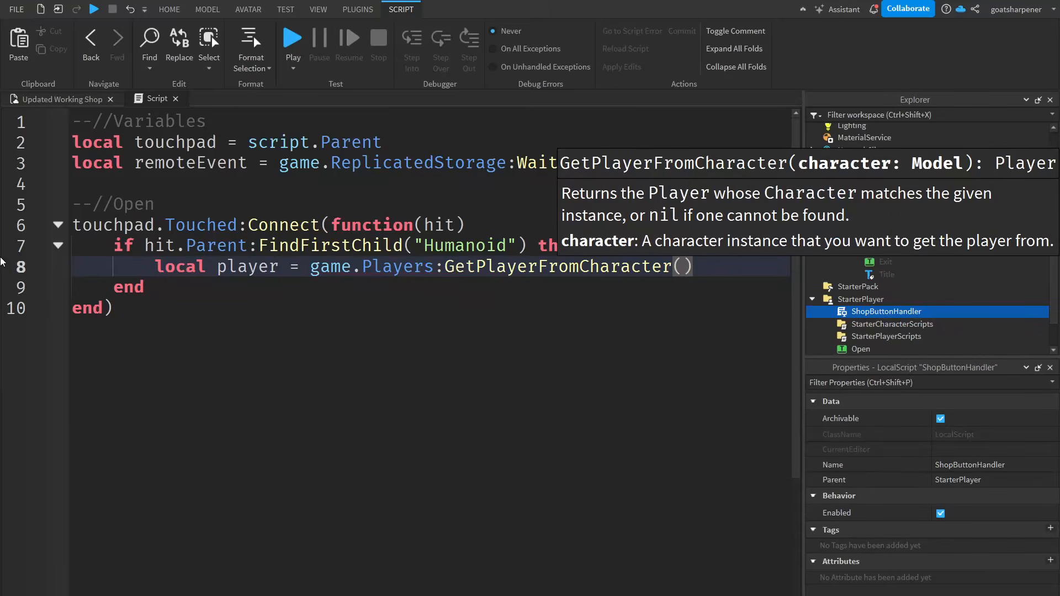
pyautogui.write('hit.P')
pyautogui.press('Tab')
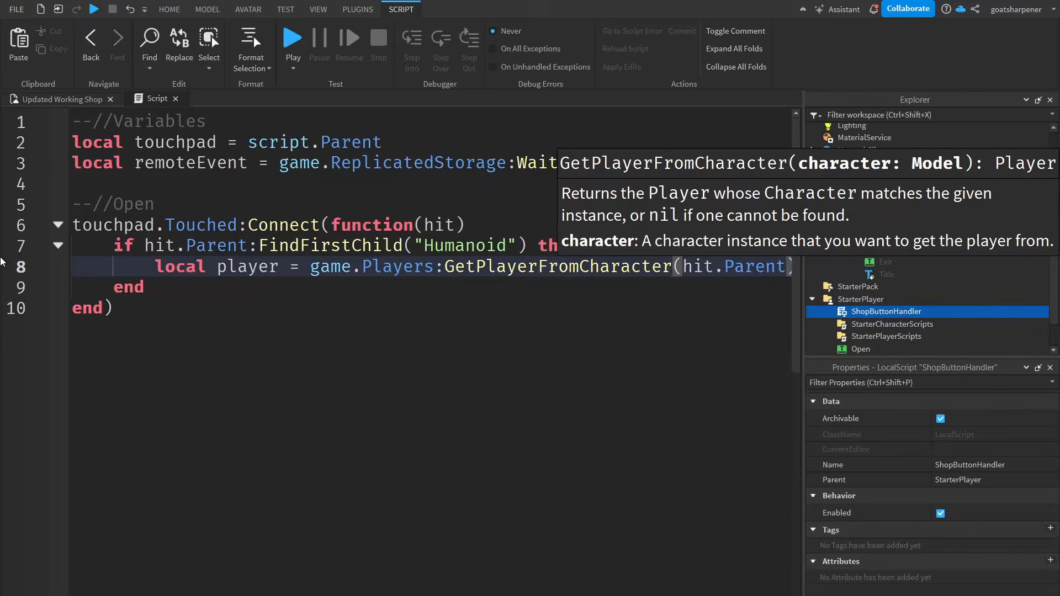
# - Below the player variable, add the call remoteEvent:FireClient(player)
pyautogui.keyDown('ctrl'); pyautogui.scroll(-1, 350, 347); pyautogui.keyUp('ctrl')
pyautogui.press('Return')
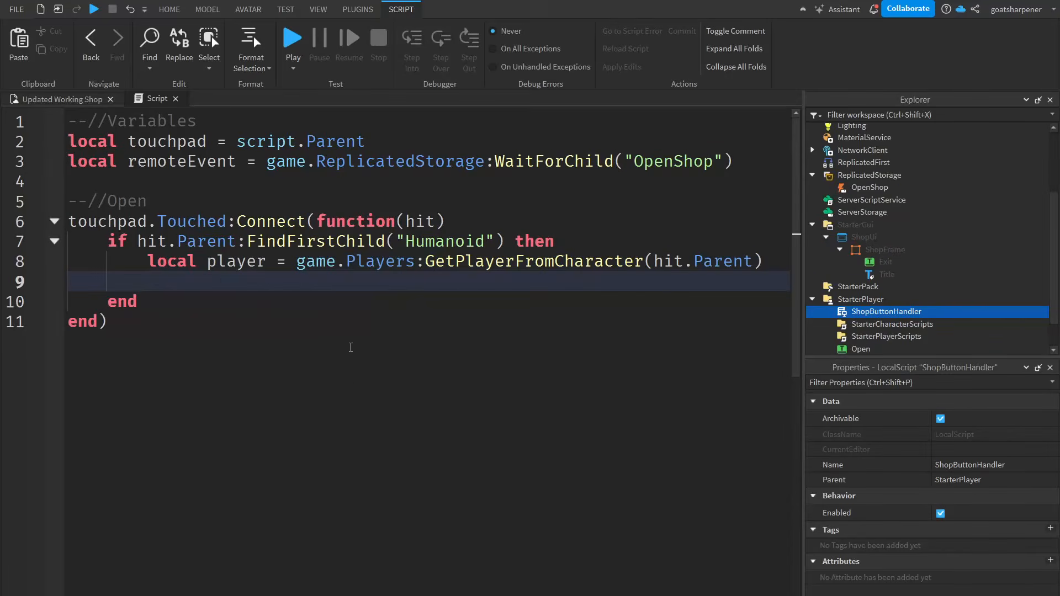
pyautogui.write('rem')
pyautogui.press('Tab')
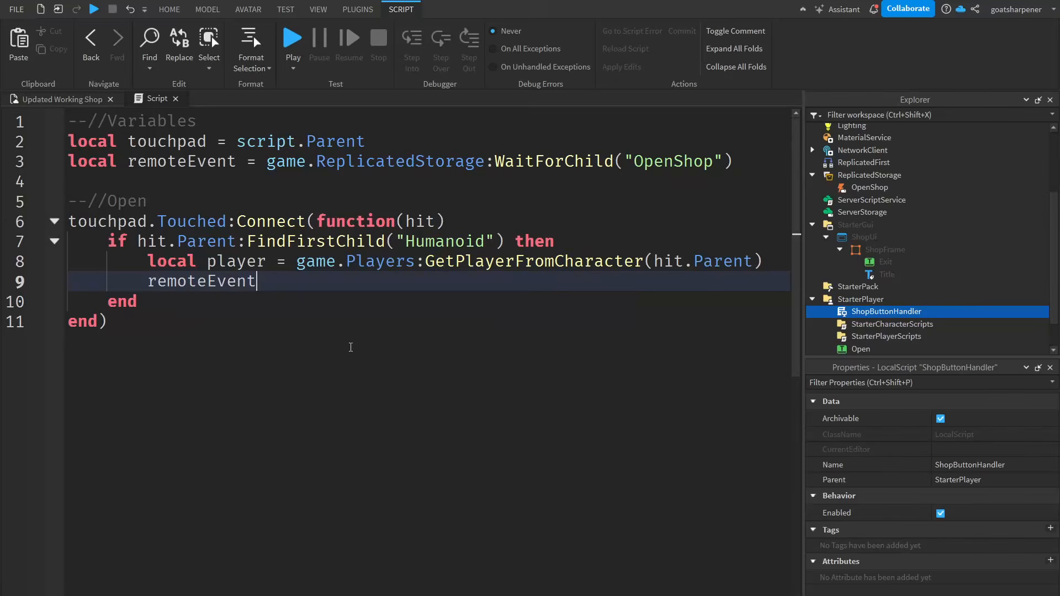
pyautogui.write(':Fire')
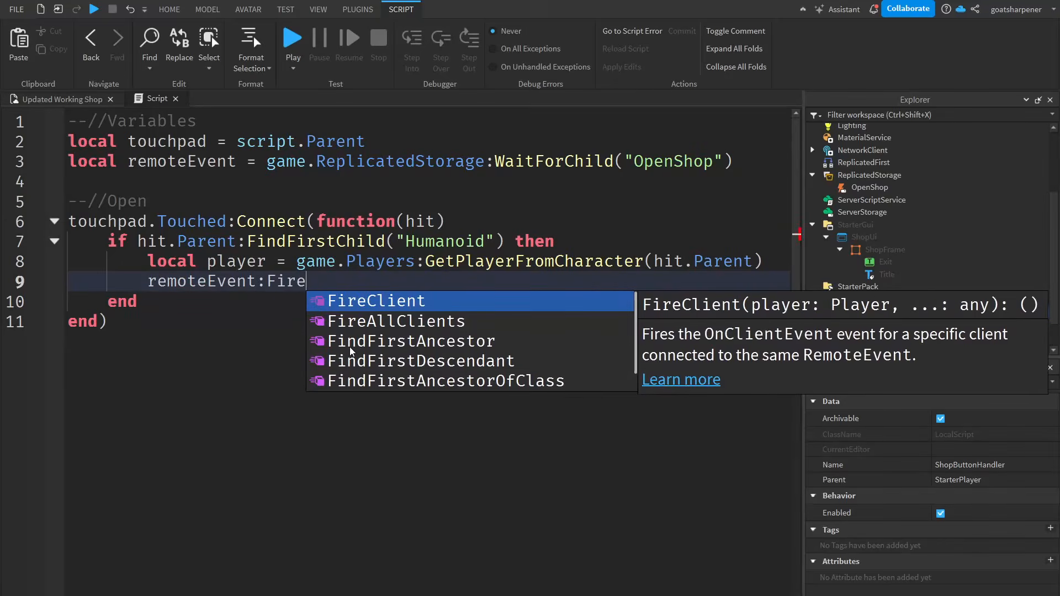
pyautogui.press('Tab')
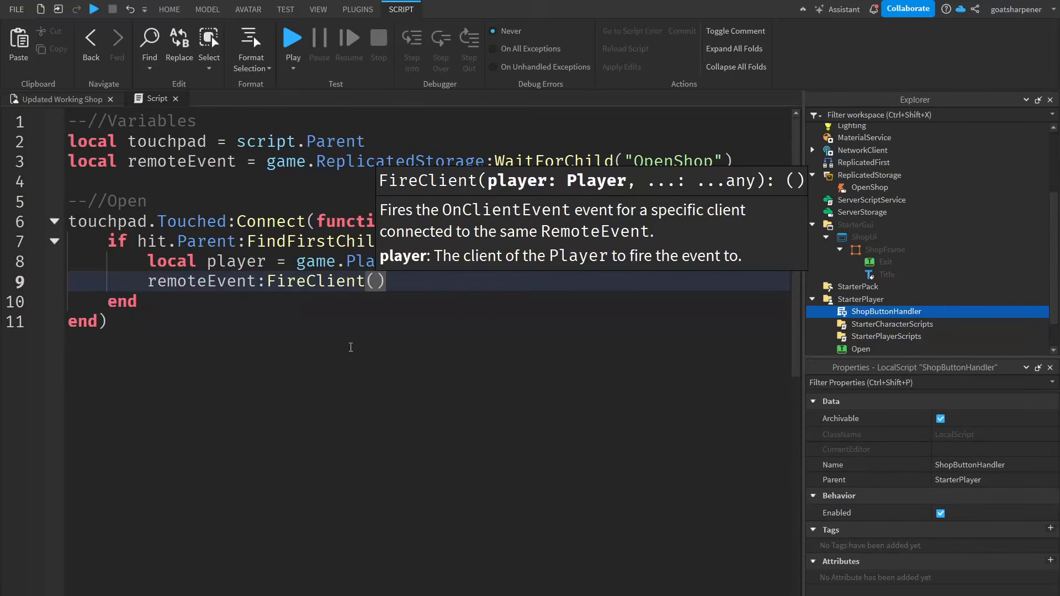
pyautogui.write('pl')
pyautogui.press('Tab')
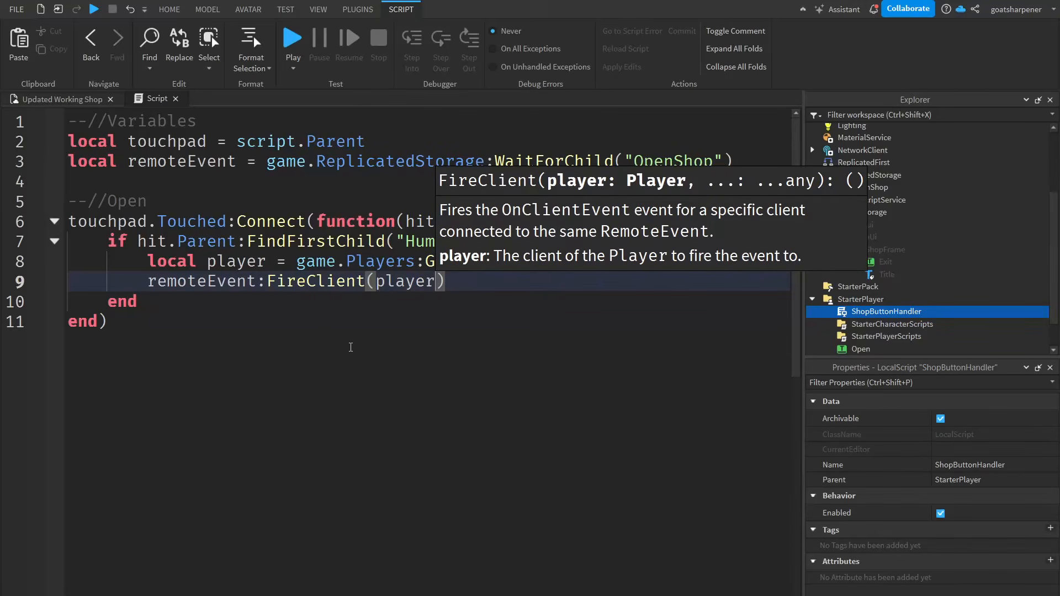
pyautogui.click(346, 353)
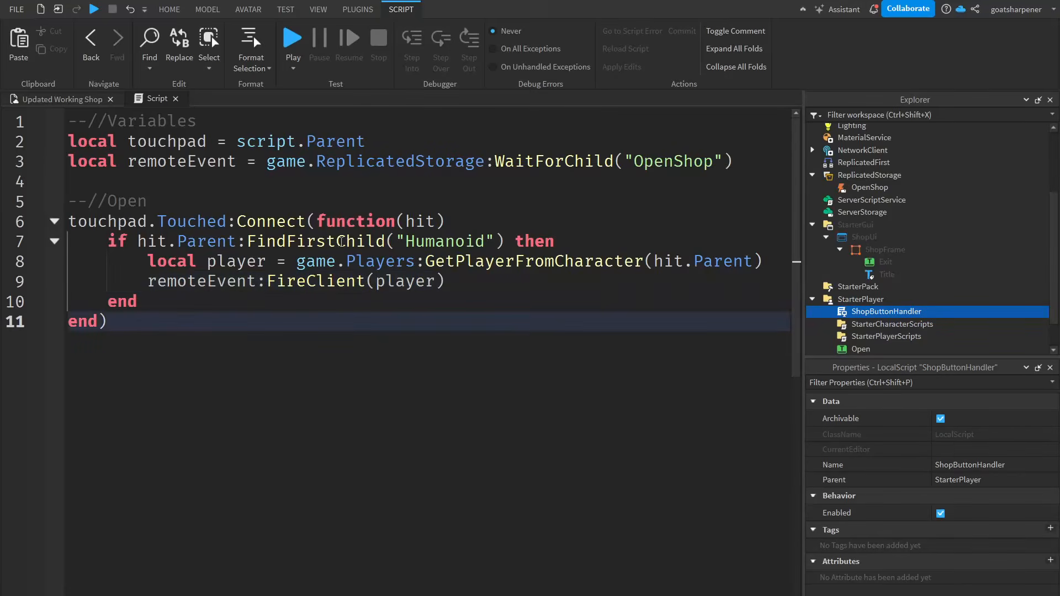
pyautogui.moveTo(455, 216); pyautogui.dragTo(86, 220)
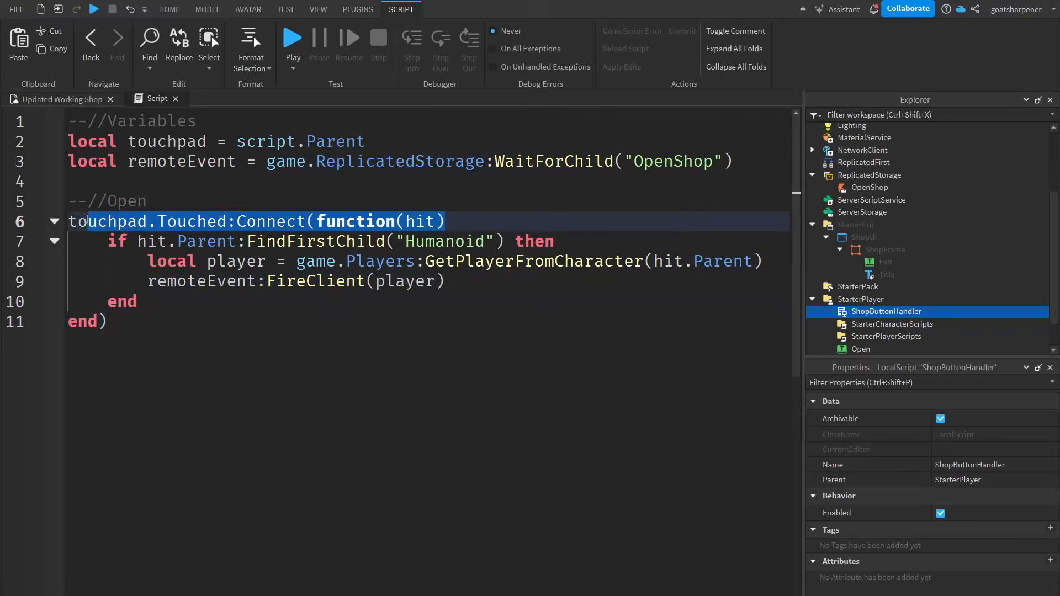
pyautogui.moveTo(578, 239); pyautogui.dragTo(138, 241)
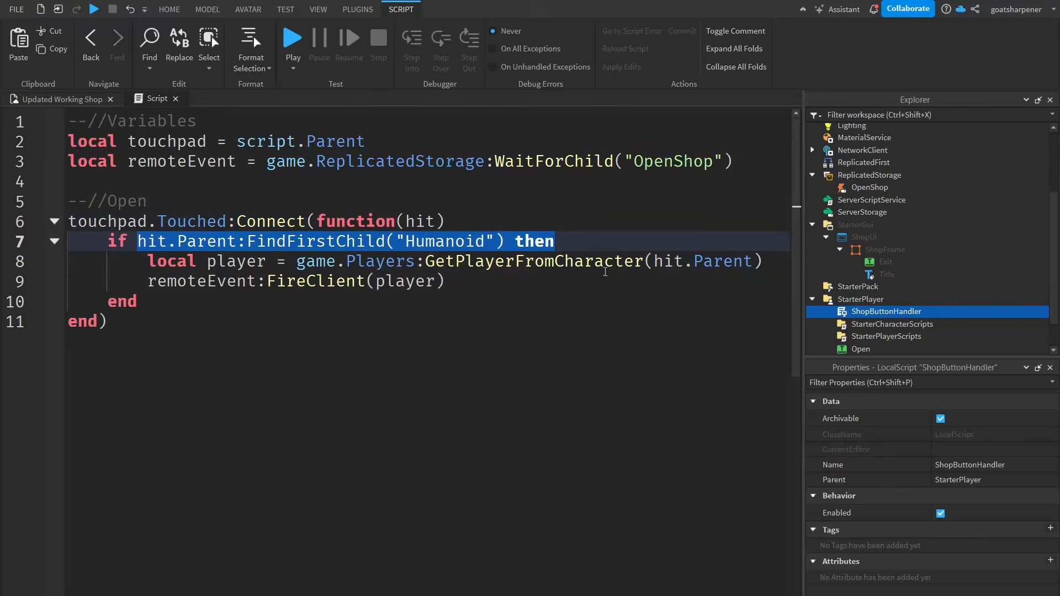
pyautogui.moveTo(733, 261); pyautogui.dragTo(205, 257)
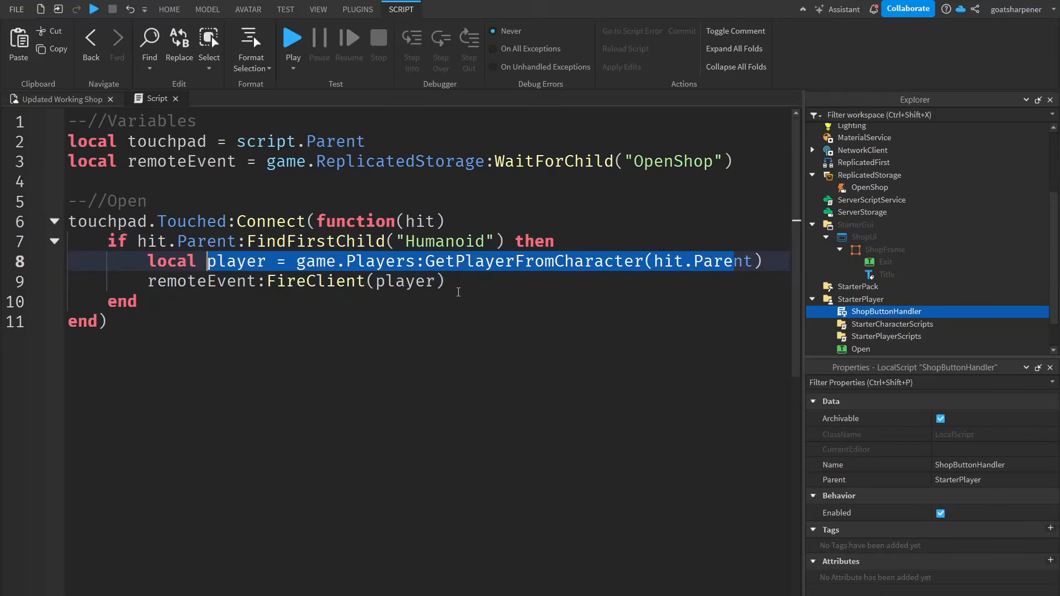
pyautogui.moveTo(484, 282); pyautogui.dragTo(1, 276)
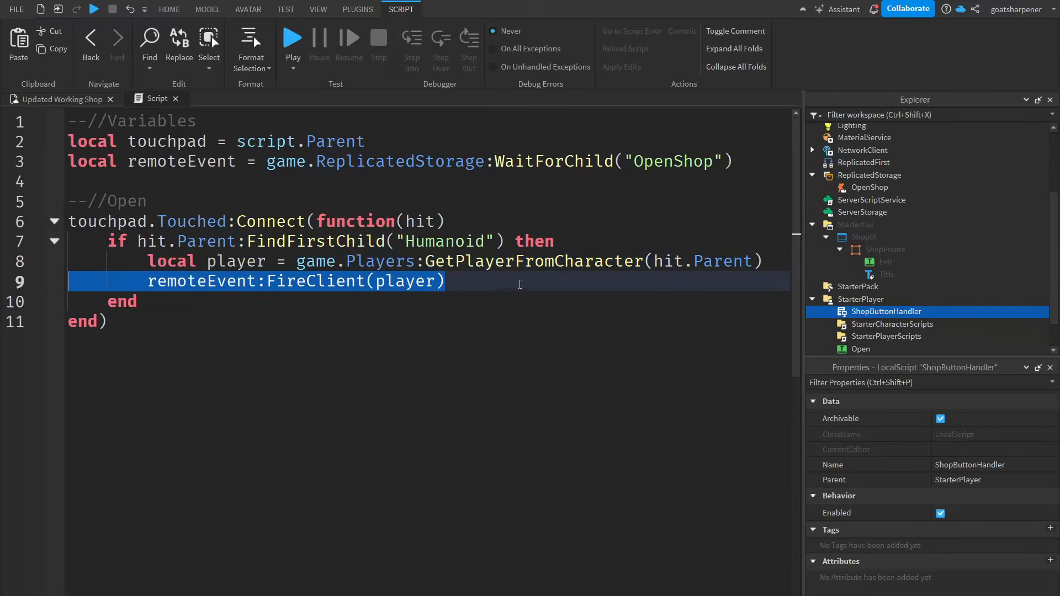
pyautogui.click(151, 282)
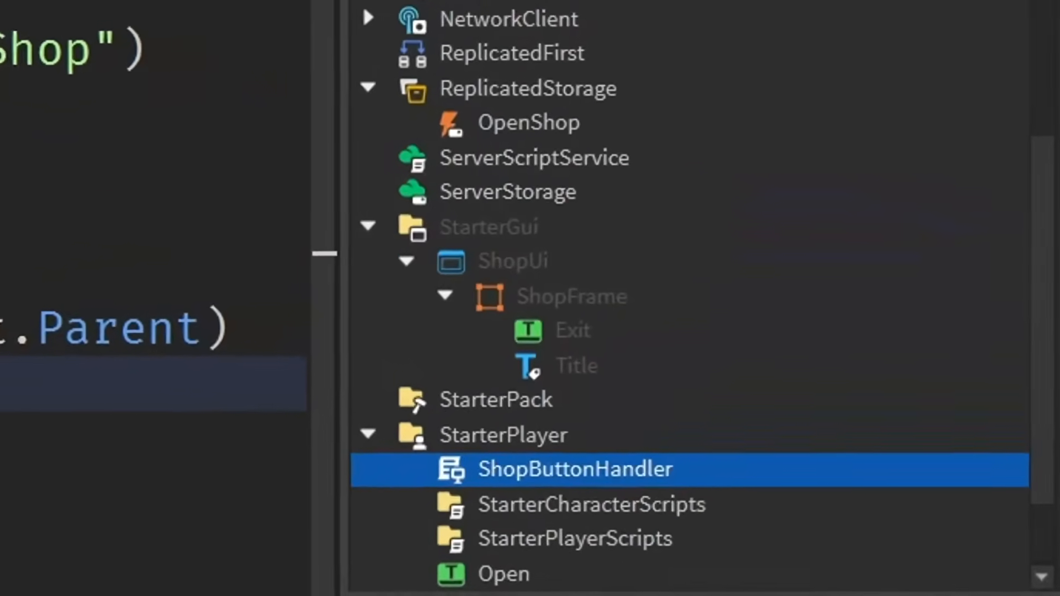
# - Add a LocalScript to ShopUi in StarterGui and rename it ShopButtonHandler
pyautogui.scroll(3, 472, 392)
pyautogui.click(472, 392)
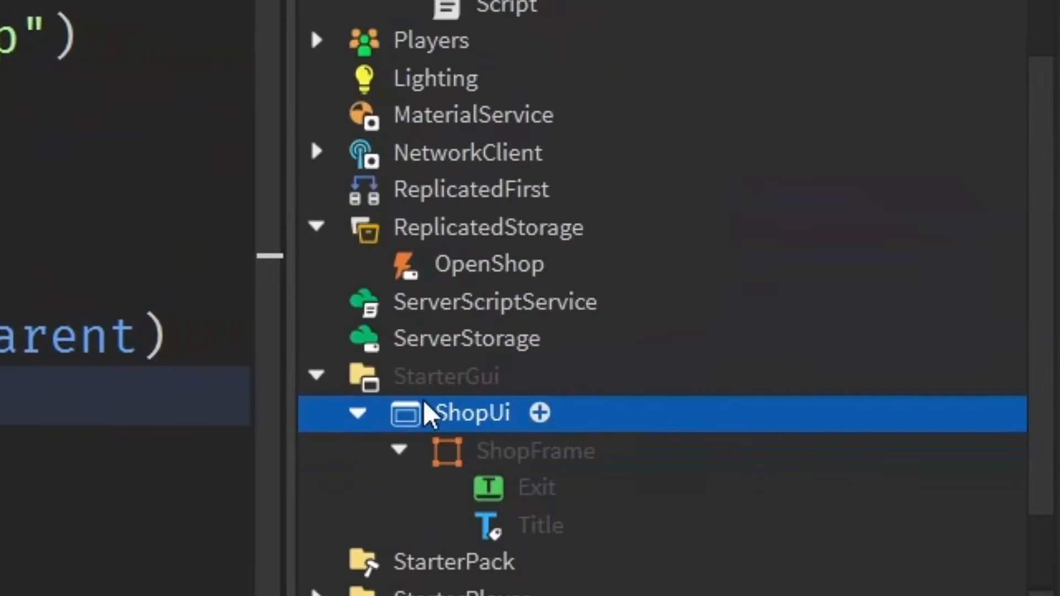
pyautogui.click(540, 413)
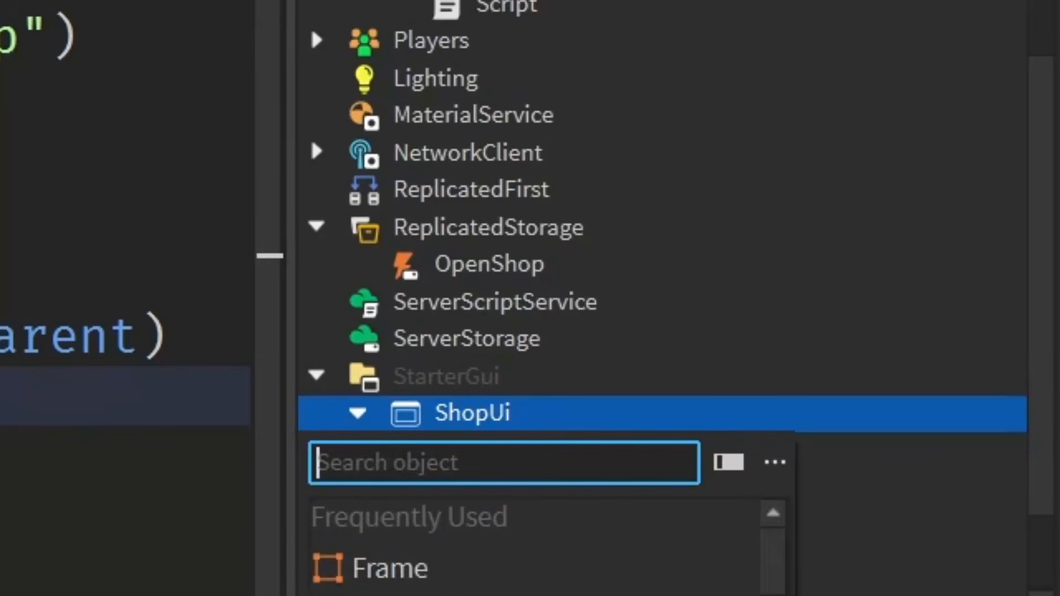
pyautogui.press('Escape')
pyautogui.click(539, 470)
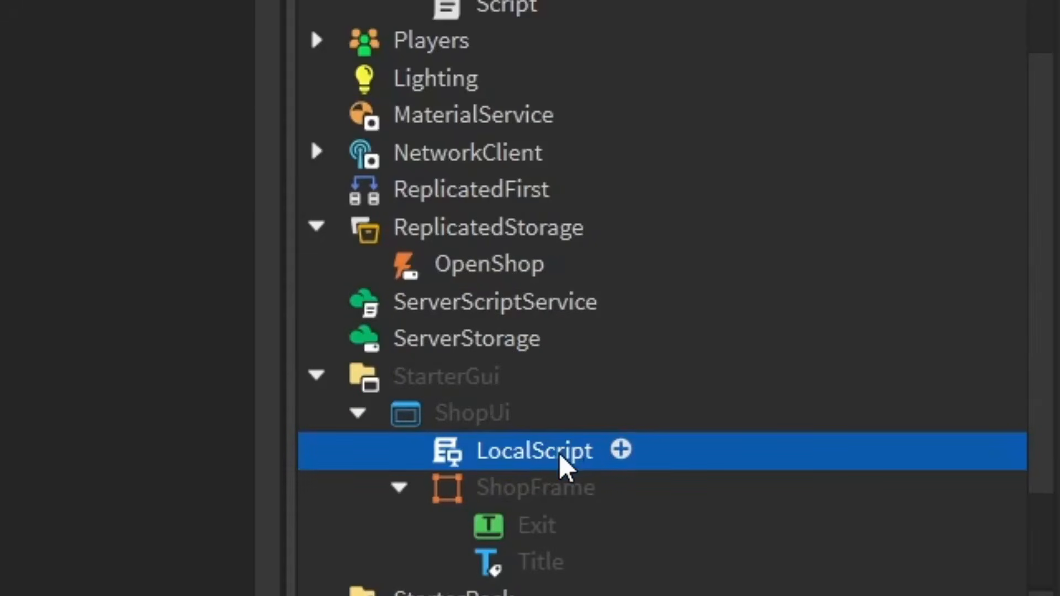
pyautogui.press('F2')
pyautogui.press('BackSpace')
pyautogui.write('ShopByu')
pyautogui.press('BackSpace')
pyautogui.press('BackSpace')
pyautogui.write('uttonHandler')
pyautogui.press('Return')
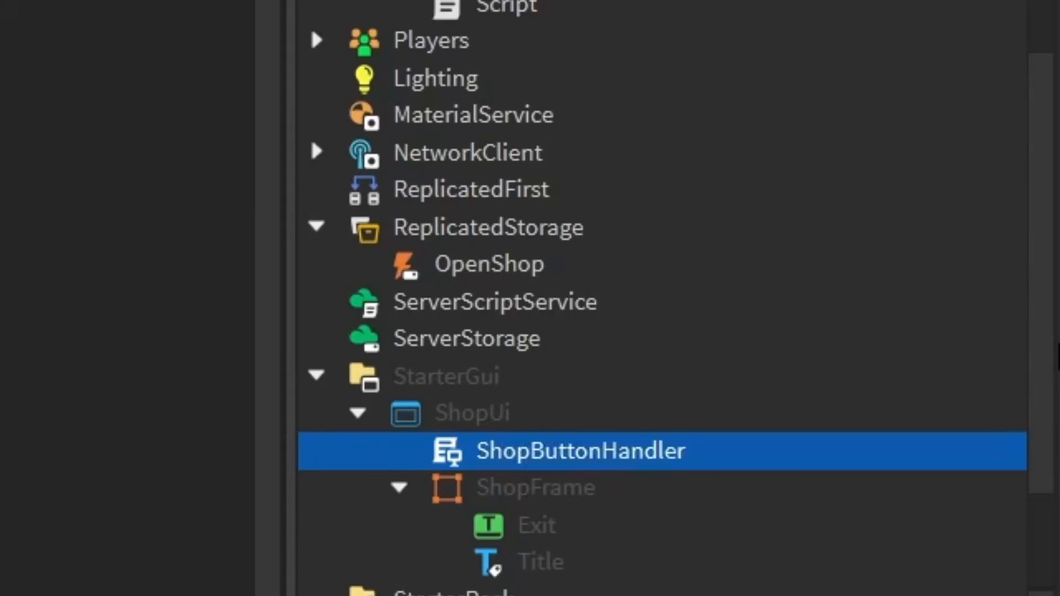
# - Replace ShopButtonHandler's default code with a "--//Variables" comment and the remoteEvent declaration copied from the Touchpad script
pyautogui.click(77, 333)
pyautogui.hotkey('ctrl', 'a')
pyautogui.press('BackSpace')
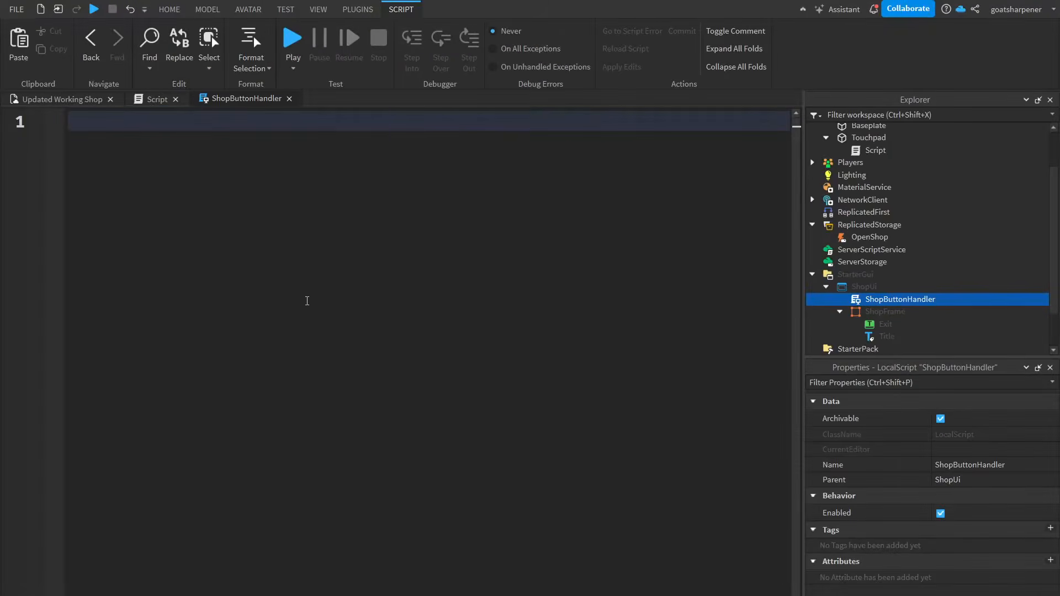
pyautogui.click(149, 102)
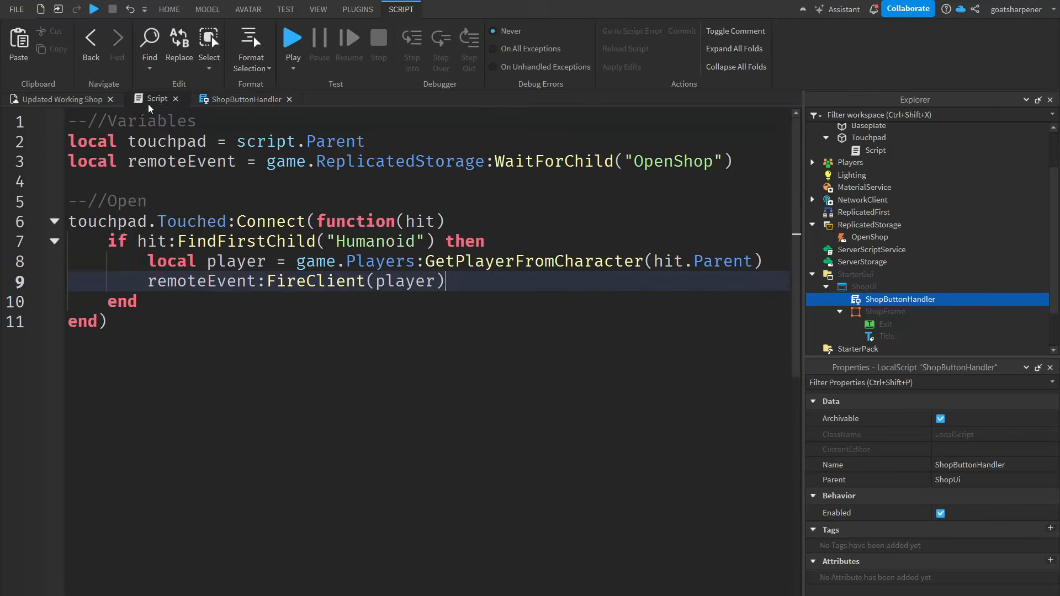
pyautogui.moveTo(728, 160); pyautogui.dragTo(2, 159)
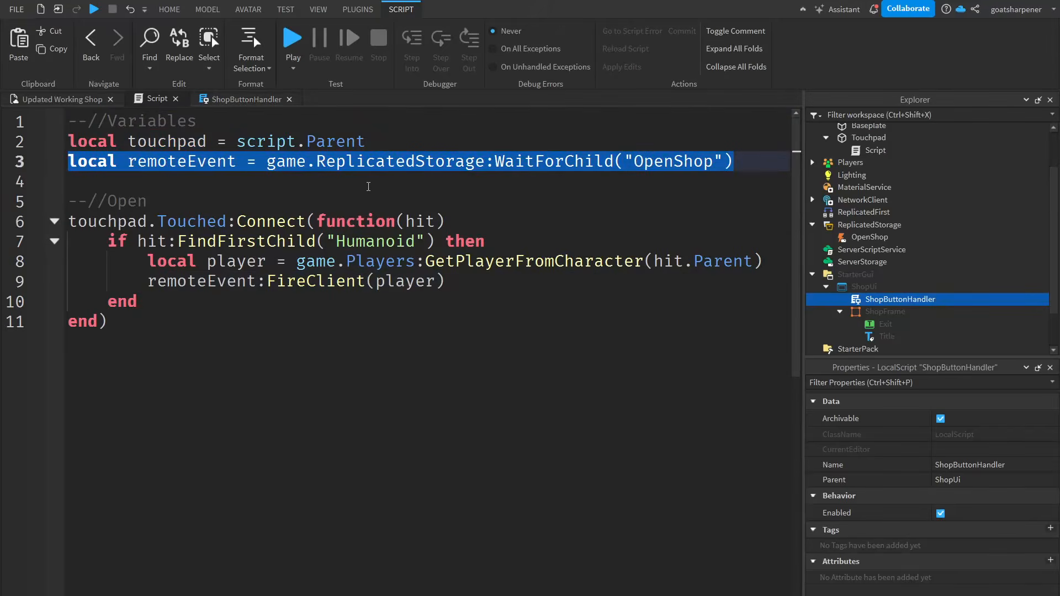
pyautogui.click(232, 99)
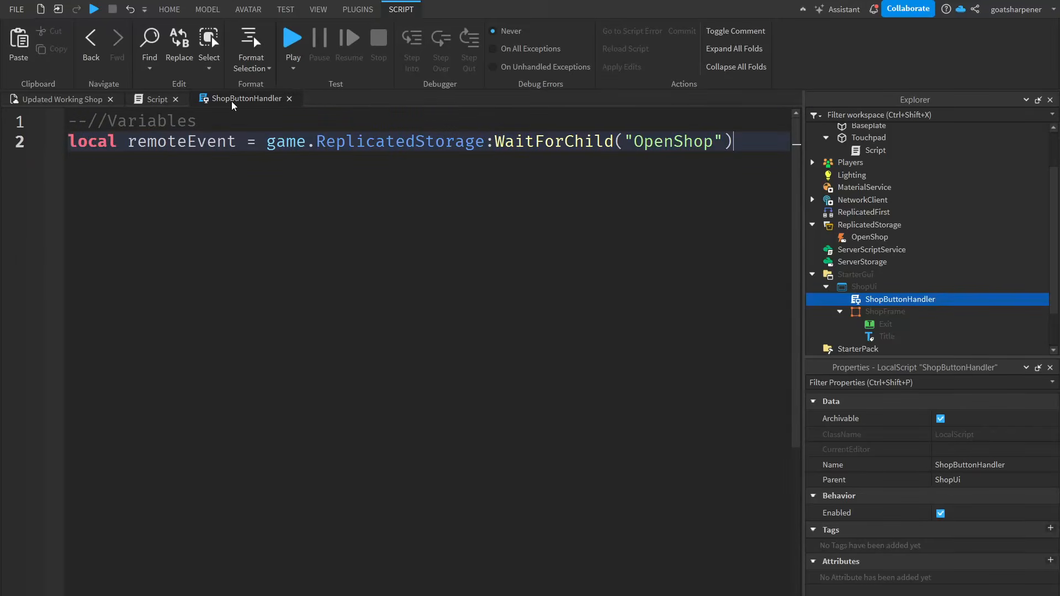
# - Below remoteEvent in ShopButtonHandler, declare the local variables shop as script.Parent.ShopFrame and exit as shop.Exit
pyautogui.press('Return')
pyautogui.write('local sho')
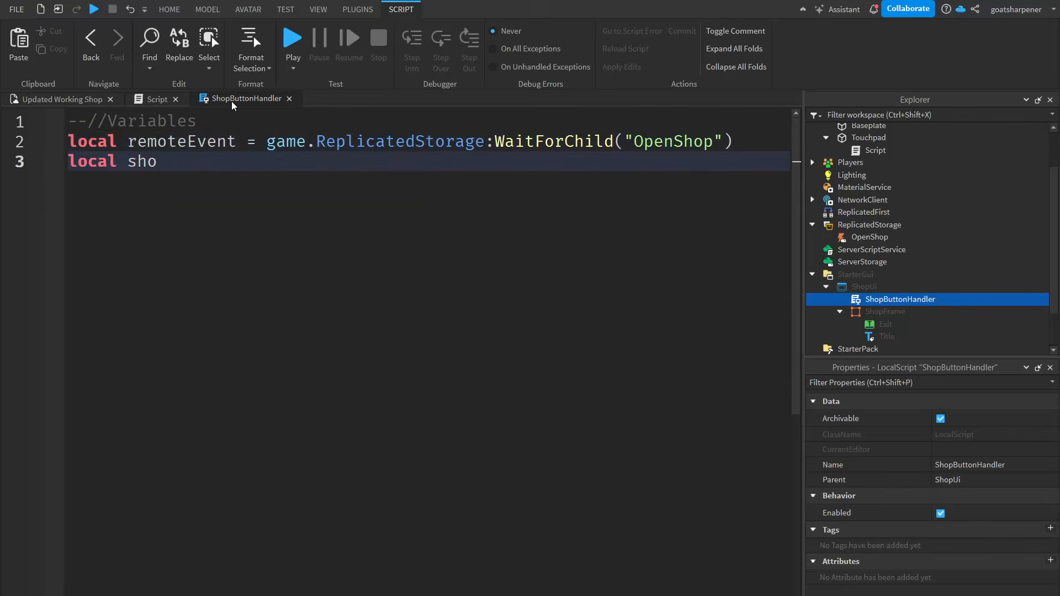
pyautogui.write('p = script.Parent.ShopFrame')
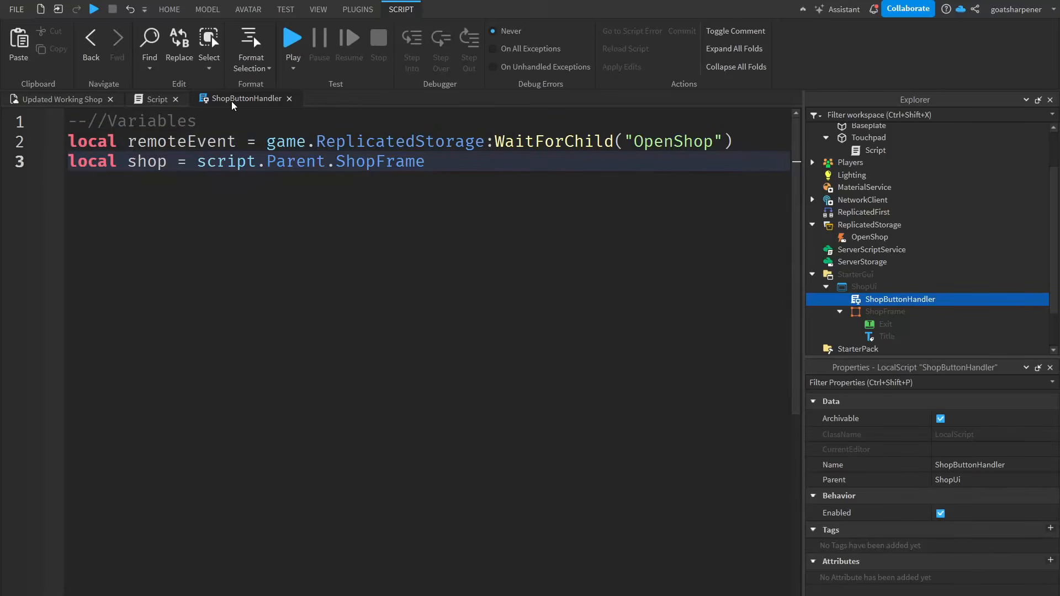
pyautogui.press('Return')
pyautogui.write('local ')
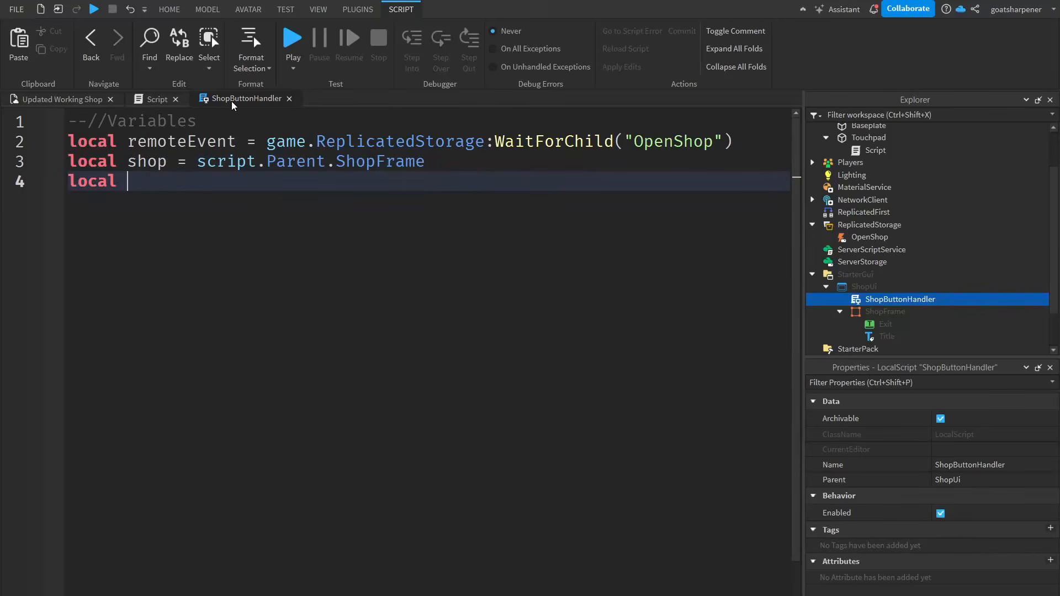
pyautogui.write('exit = sho')
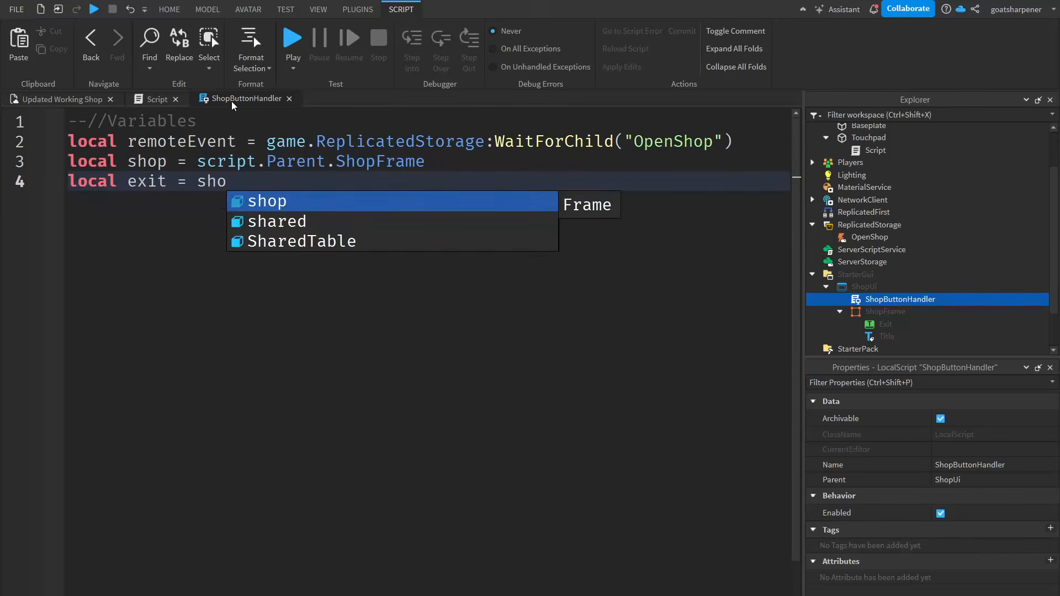
pyautogui.write('p.Exit')
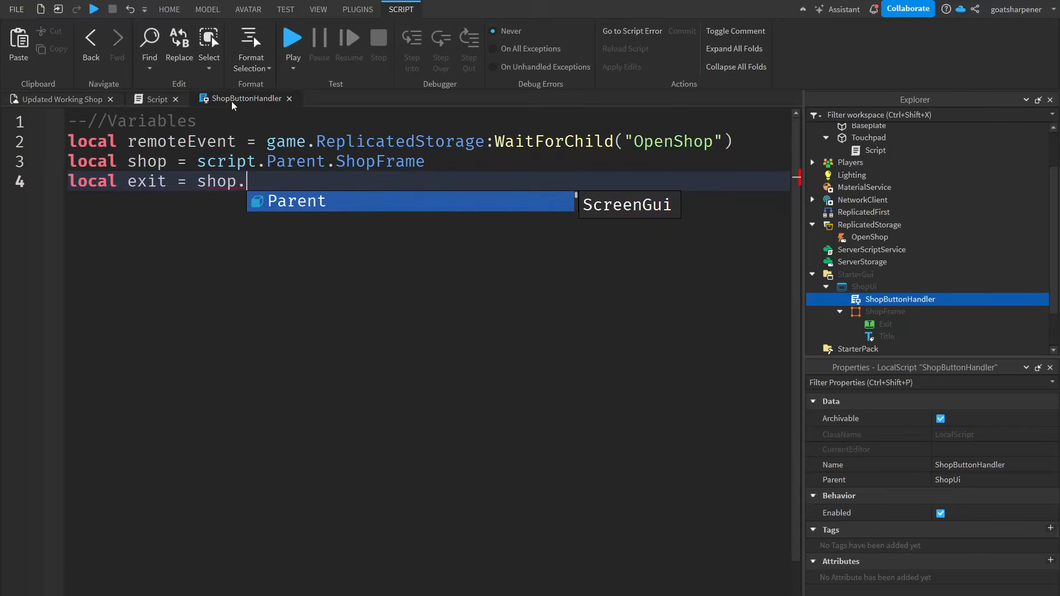
# - Complete the exit variable line and add a "--//Open" comment beneath the variables in ShopButtonHandler
pyautogui.press('Return')
pyautogui.press('Return')
pyautogui.write('--//Open')
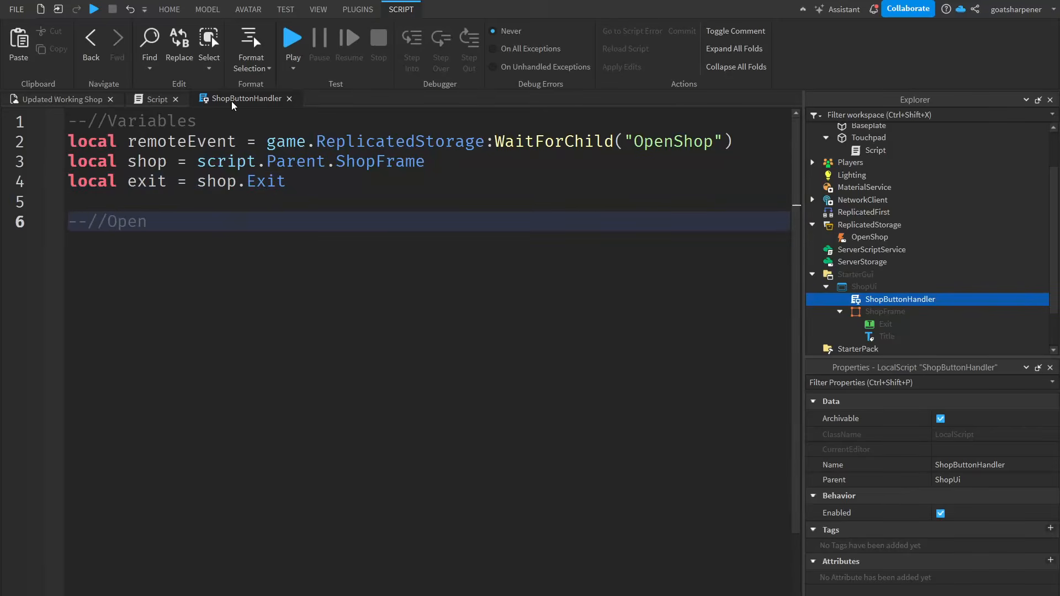
pyautogui.press('Return')
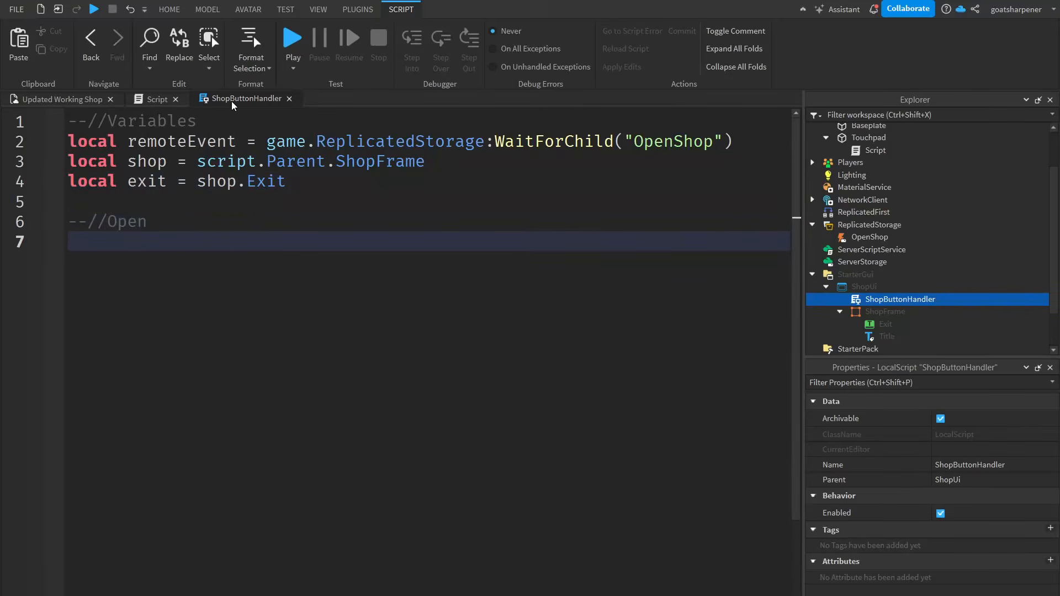
# - Under the Open comment, connect remoteEvent.OnClientEvent to a function that sets shop.Visible = true
pyautogui.write('rem')
pyautogui.press('Tab')
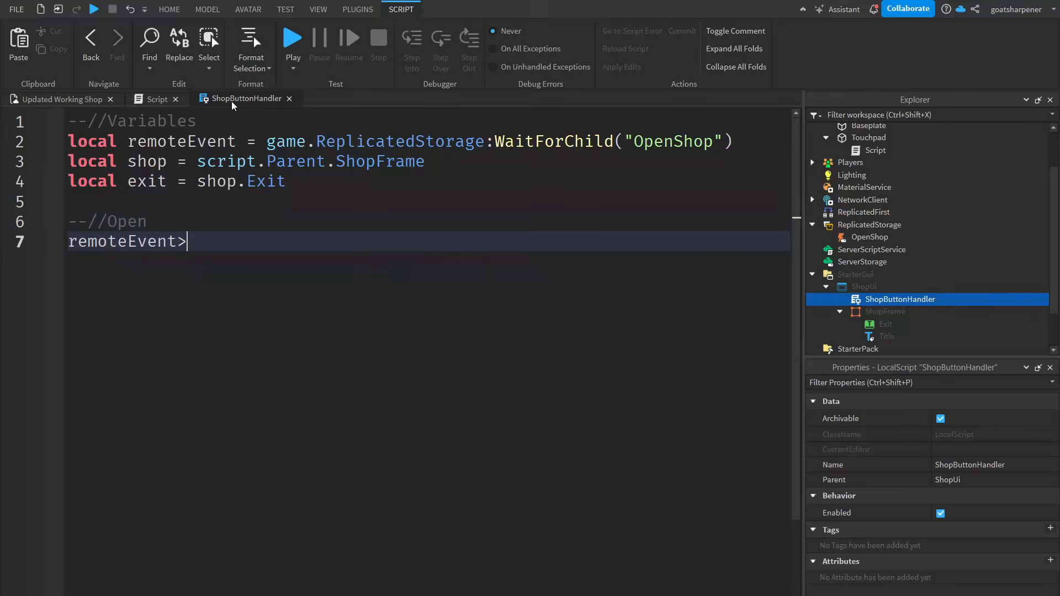
pyautogui.write('.OnCli')
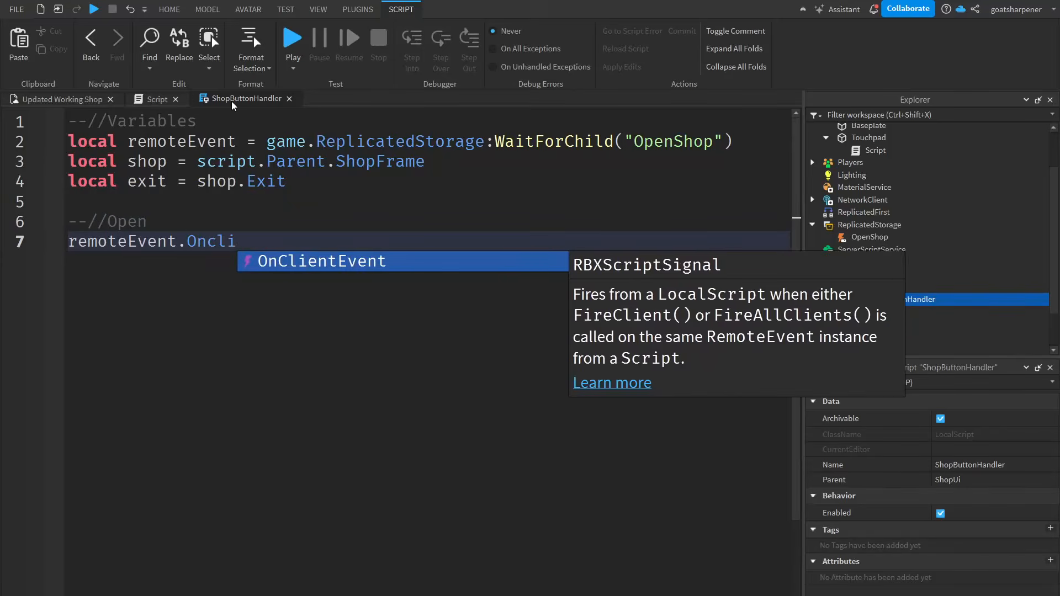
pyautogui.press('Tab')
pyautogui.write(':C')
pyautogui.press('Tab')
pyautogui.write('(function()')
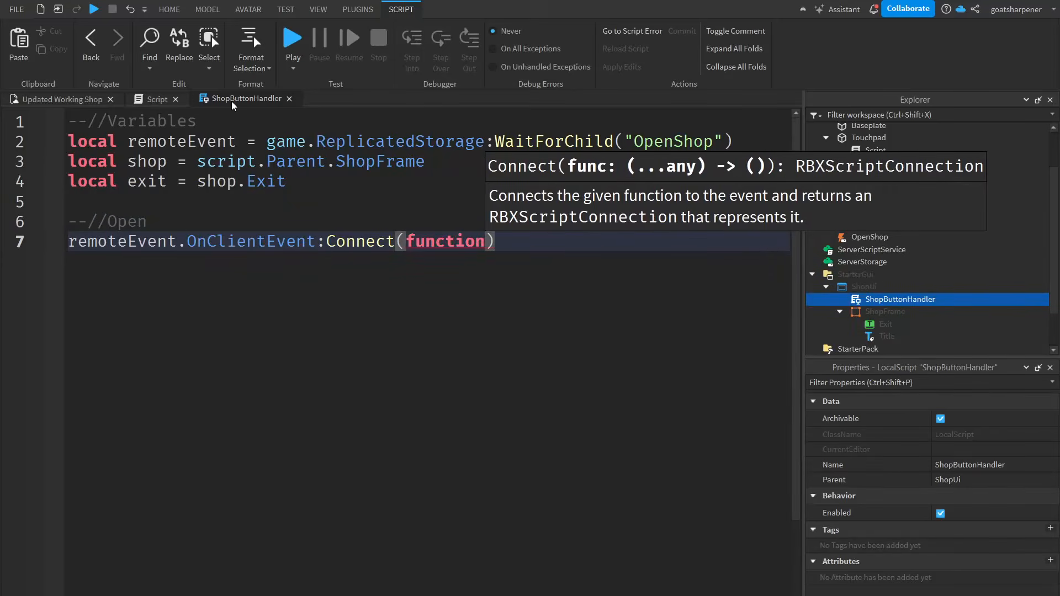
pyautogui.press('Return')
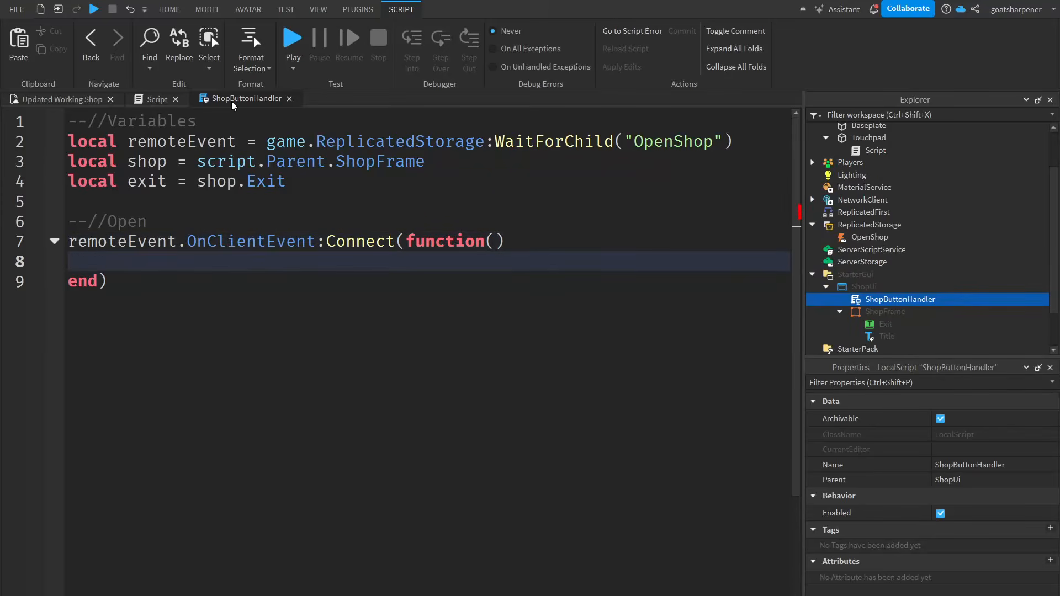
pyautogui.write('sho')
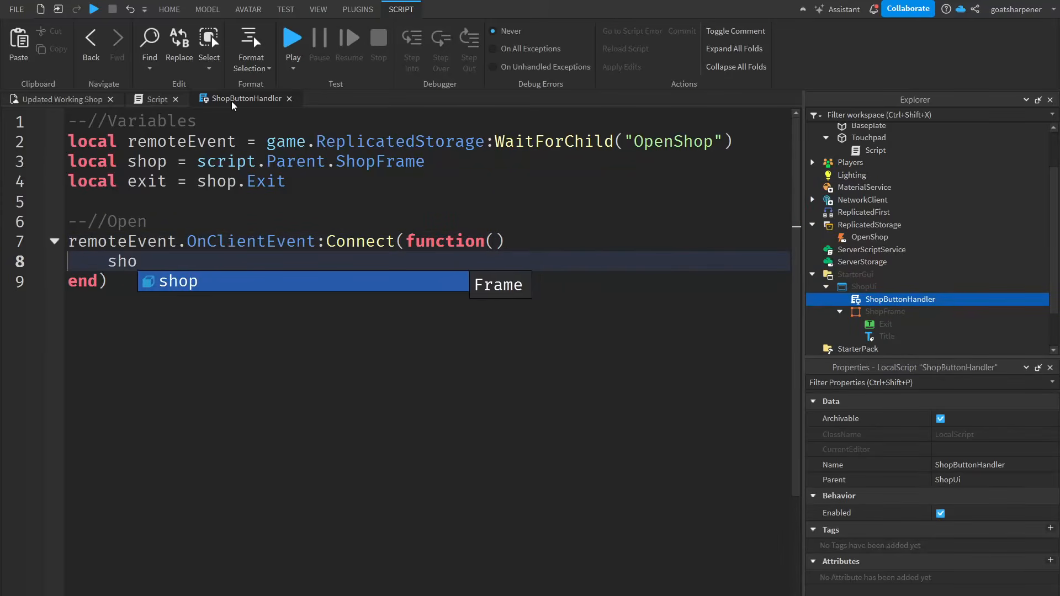
pyautogui.write('p.Visible = true')
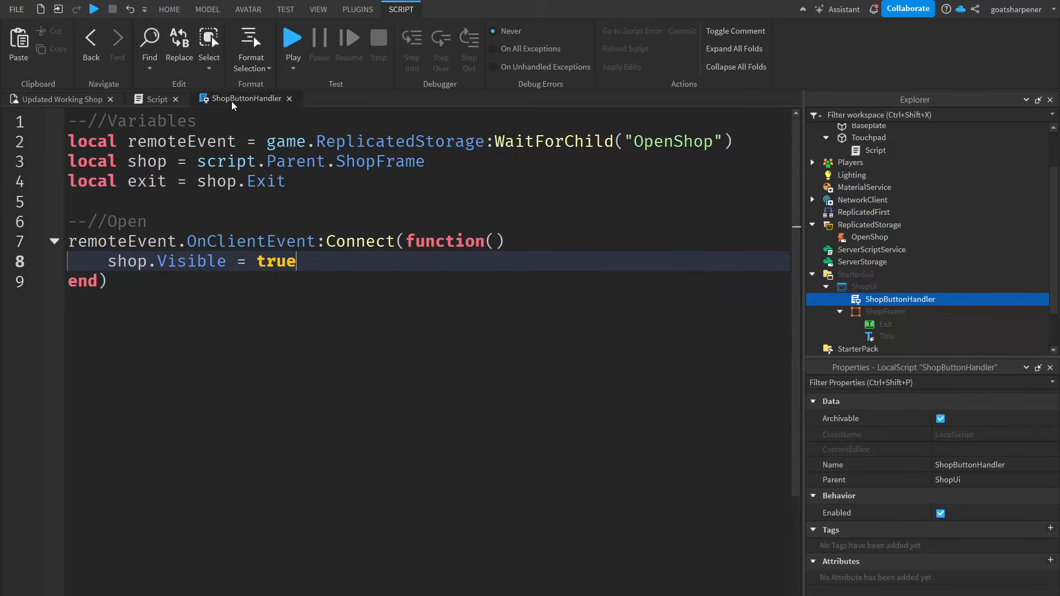
# - Add a "--//Close" comment below the OnClientEvent function, separated by a blank line
pyautogui.press('Down')
pyautogui.press('Return')
pyautogui.press('Return')
pyautogui.write('--')
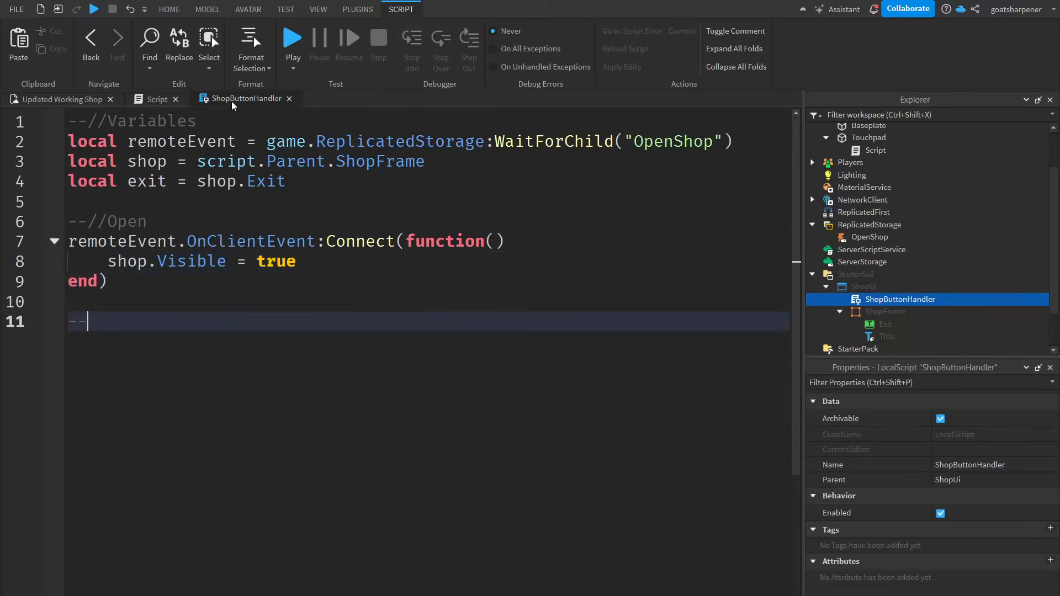
pyautogui.write('//Close')
pyautogui.press('Return')
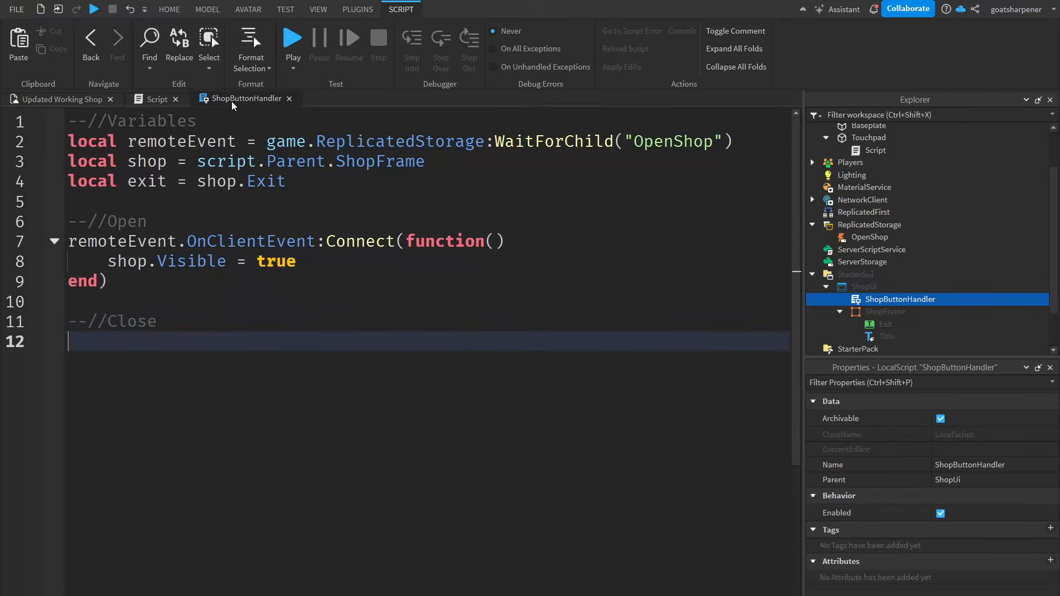
# - Under the Close comment, connect exit.MouseButton1Click to a function that sets shop.Visible = false
pyautogui.write('exit.')
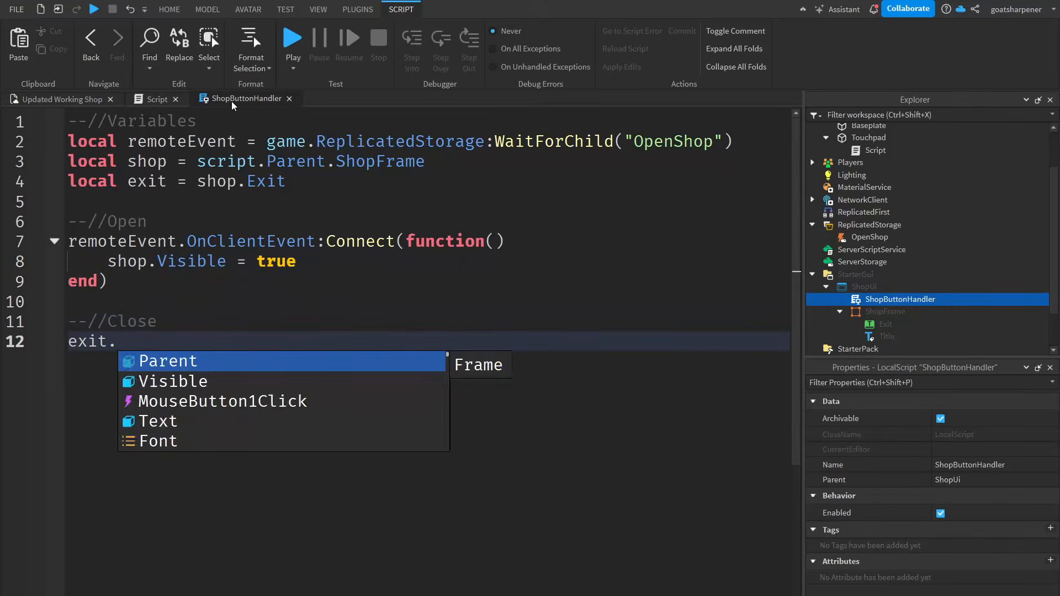
pyautogui.write('MouseButton1Click:Connect(function')
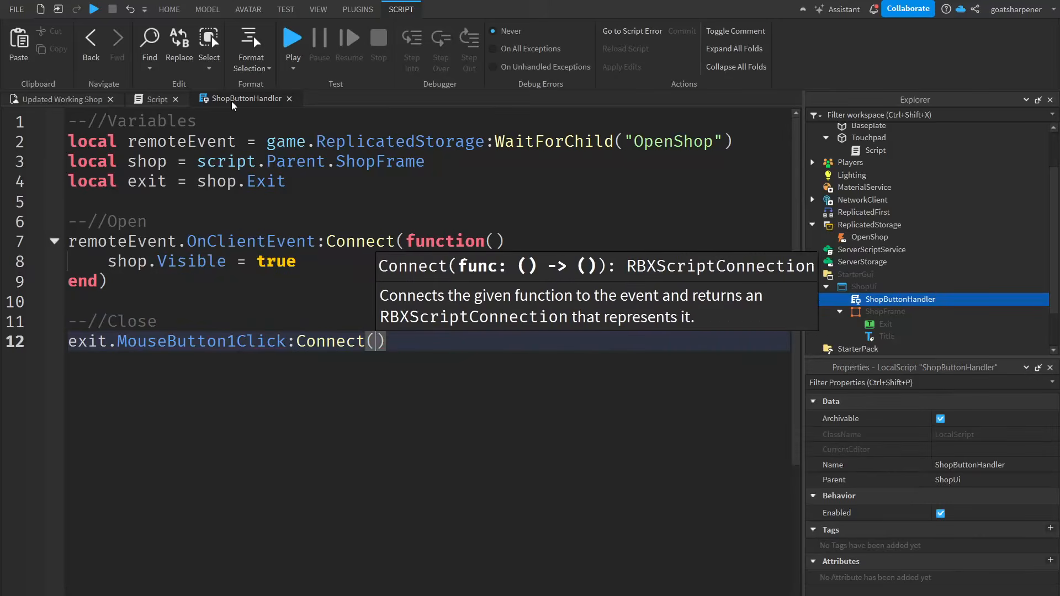
pyautogui.write('()')
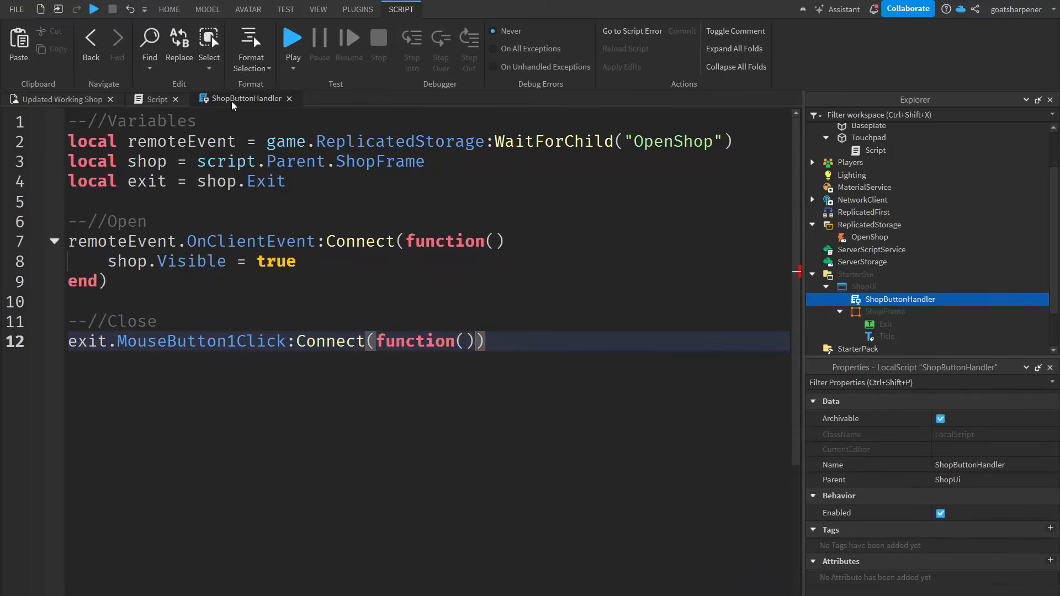
pyautogui.press('Return')
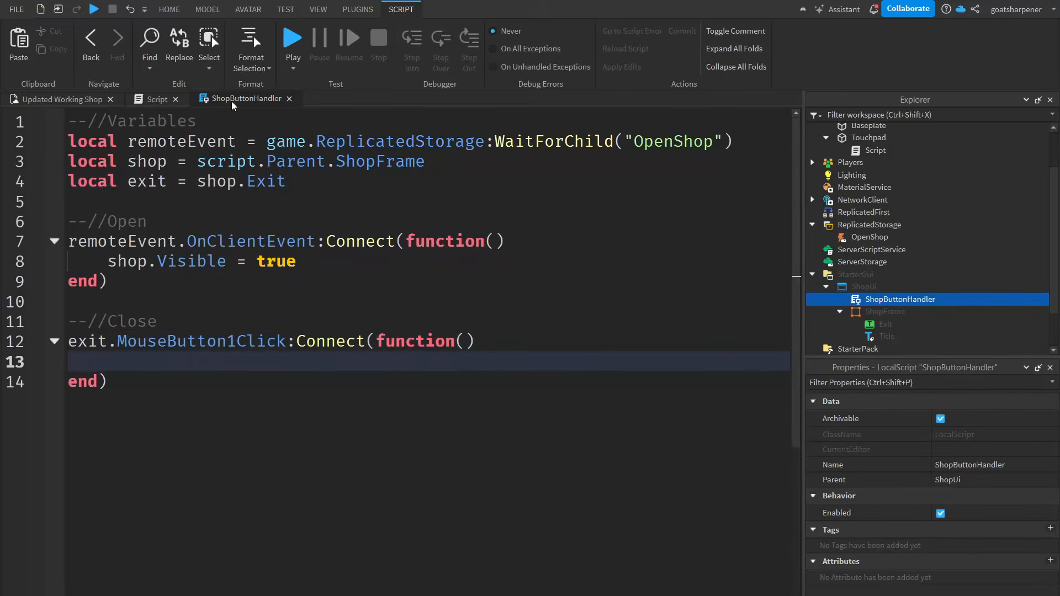
pyautogui.write('shop.V')
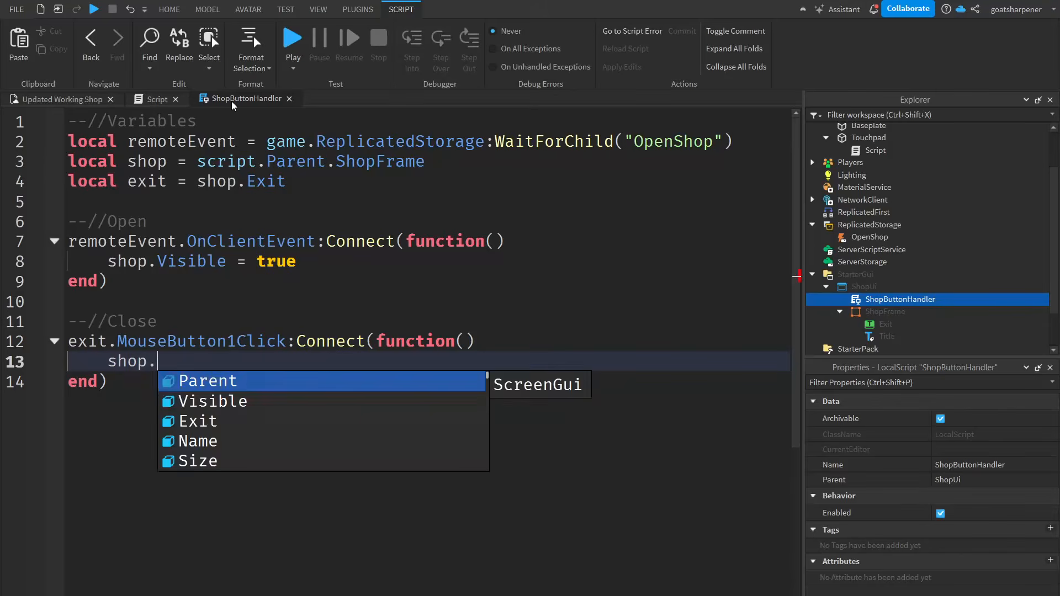
pyautogui.press('Tab')
pyautogui.write('= fa')
pyautogui.press('Tab')
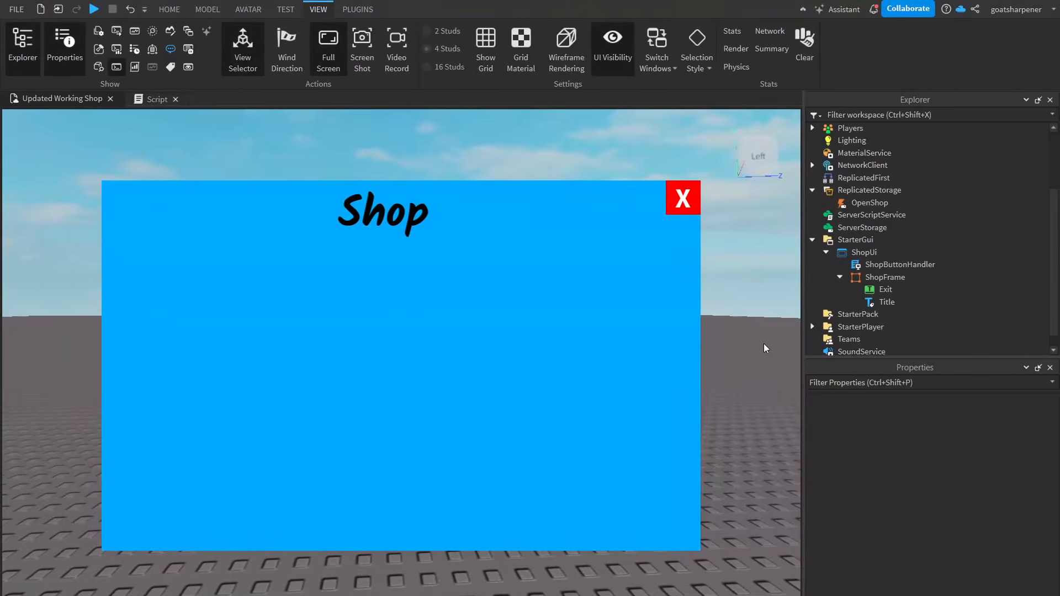
# - Turn off the Visible property of ShopFrame in StarterGui
pyautogui.click(883, 277)
pyautogui.scroll(-5, 983, 532)
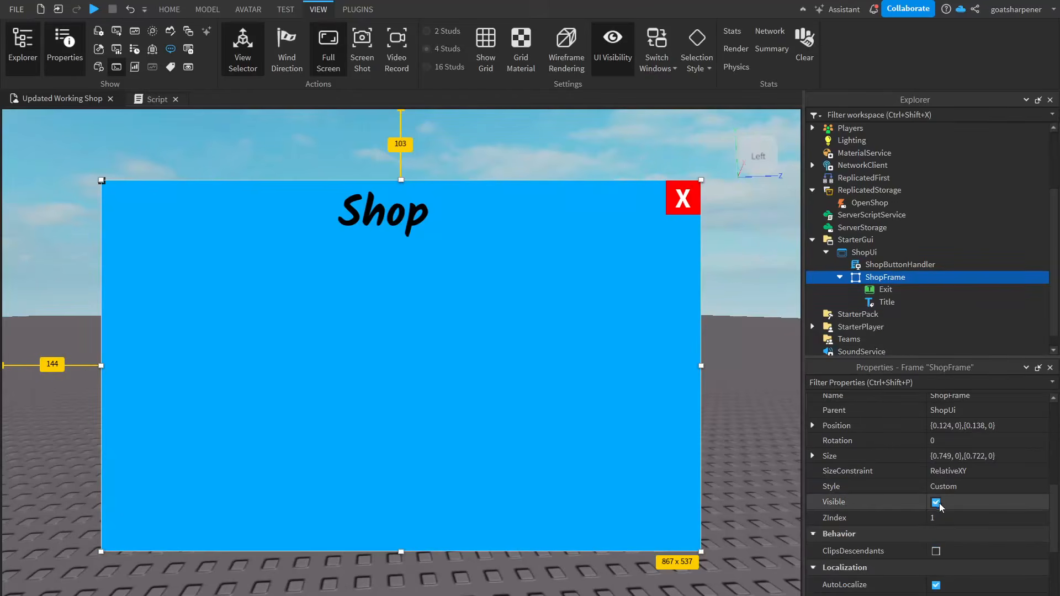
pyautogui.click(935, 502)
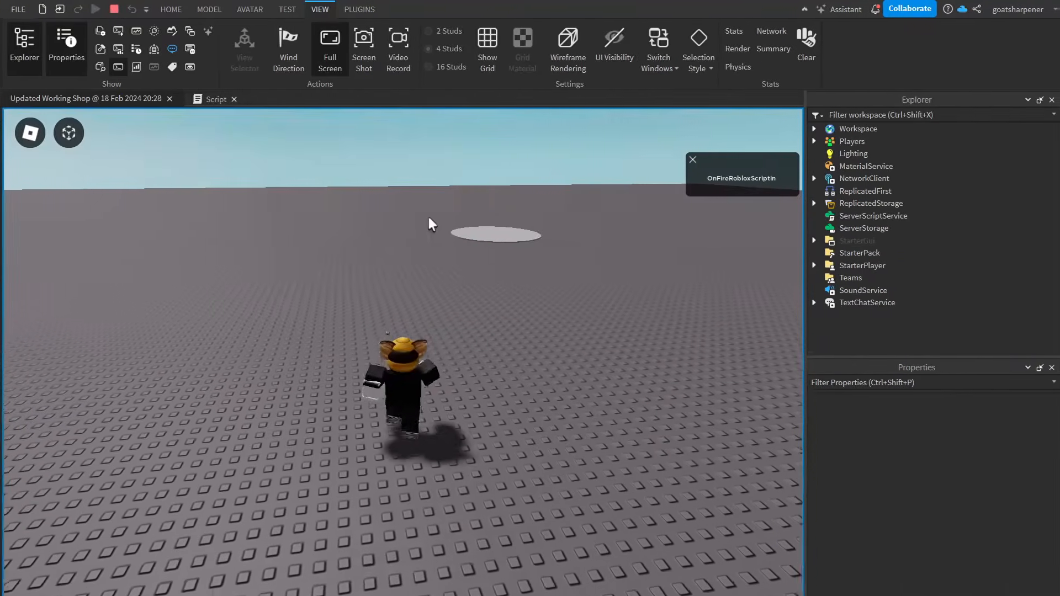
# - In the playtest, walk the character onto the Touchpad and close the shop with its X
pyautogui.press('w')
pyautogui.moveTo(496, 343); pyautogui.dragTo(496, 344, button='right')
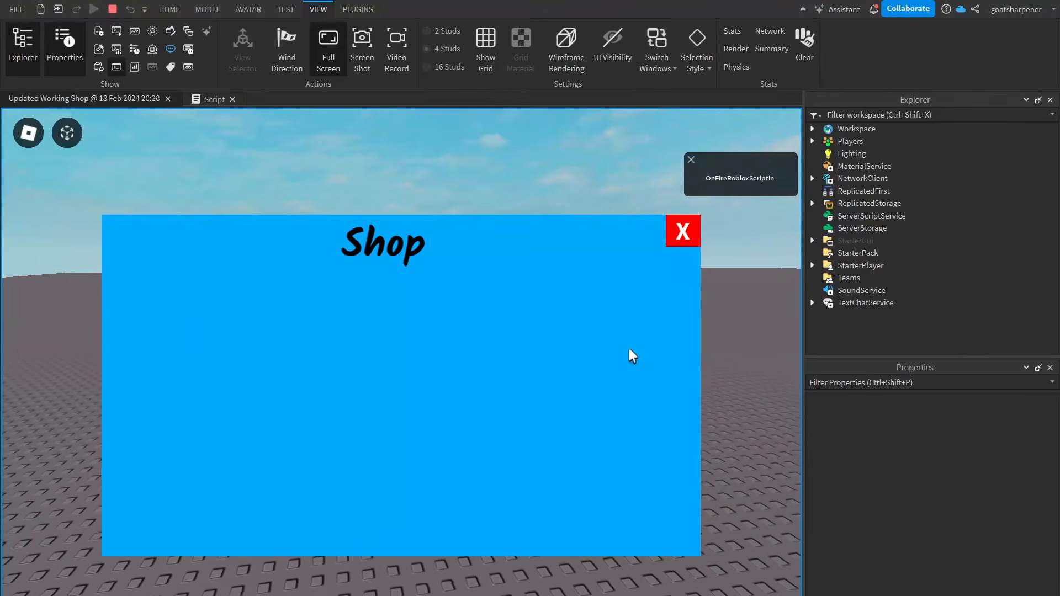
pyautogui.moveTo(741, 317); pyautogui.dragTo(742, 317, button='right')
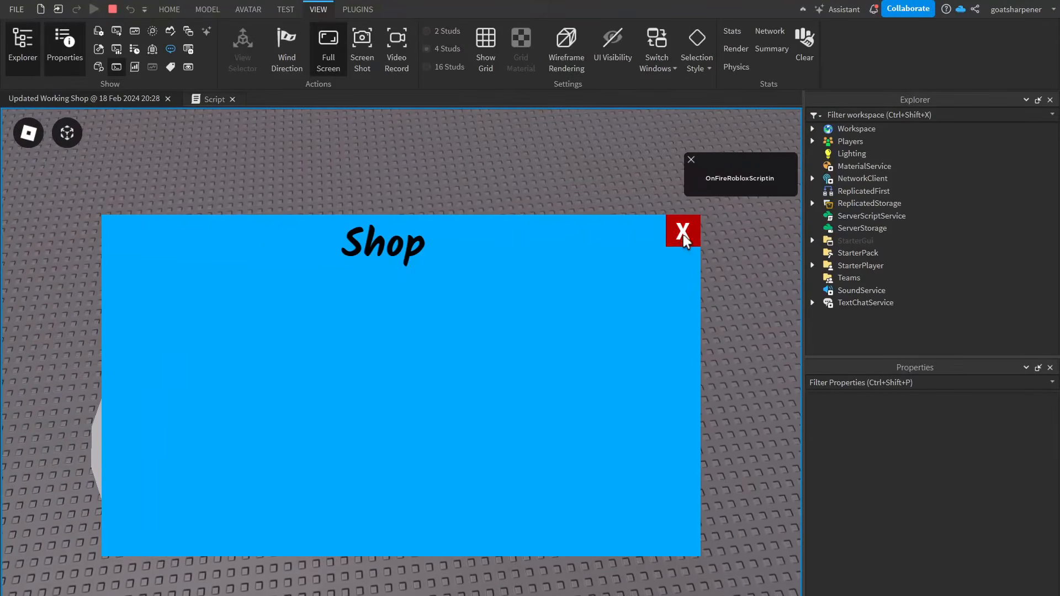
pyautogui.click(684, 234)
# - Walk the character back over the Touchpad several times, closing the shop with its X after each touch
pyautogui.moveTo(579, 349); pyautogui.dragTo(578, 349, button='right')
pyautogui.press('a')
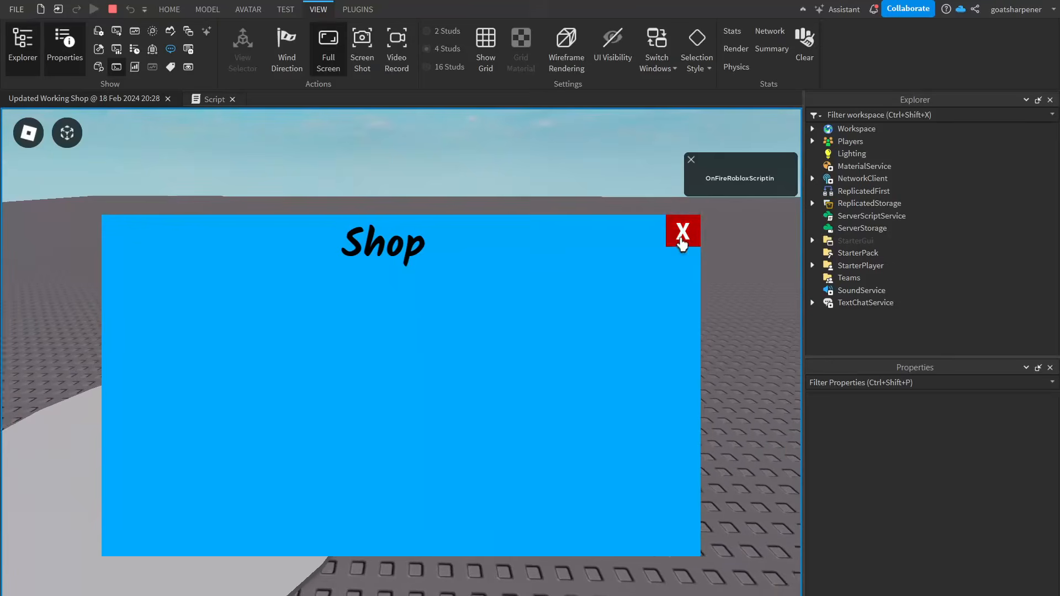
pyautogui.click(678, 239)
pyautogui.press('a')
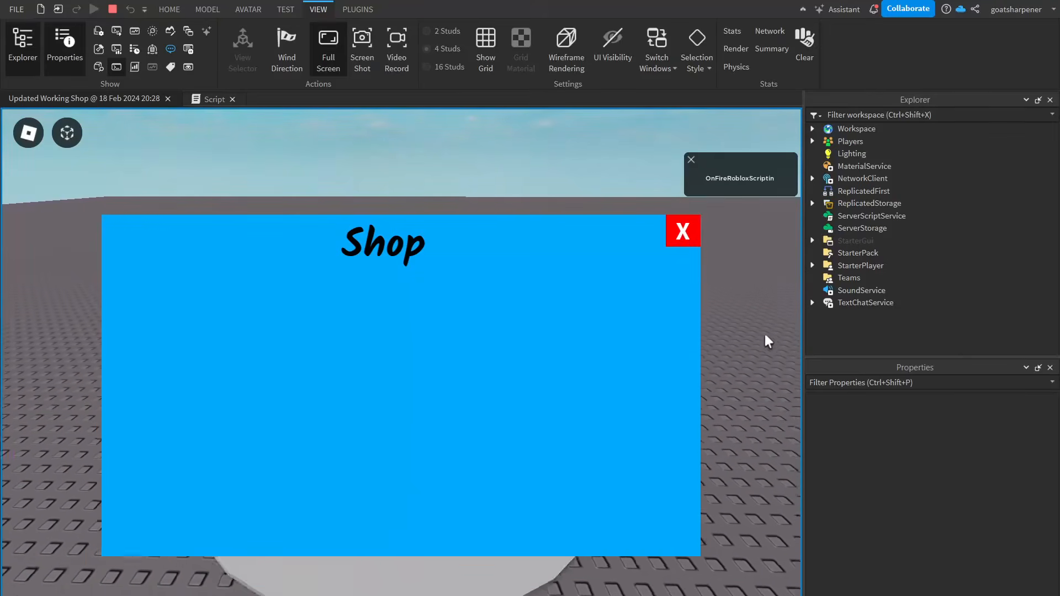
pyautogui.click(684, 234)
pyautogui.press('a')
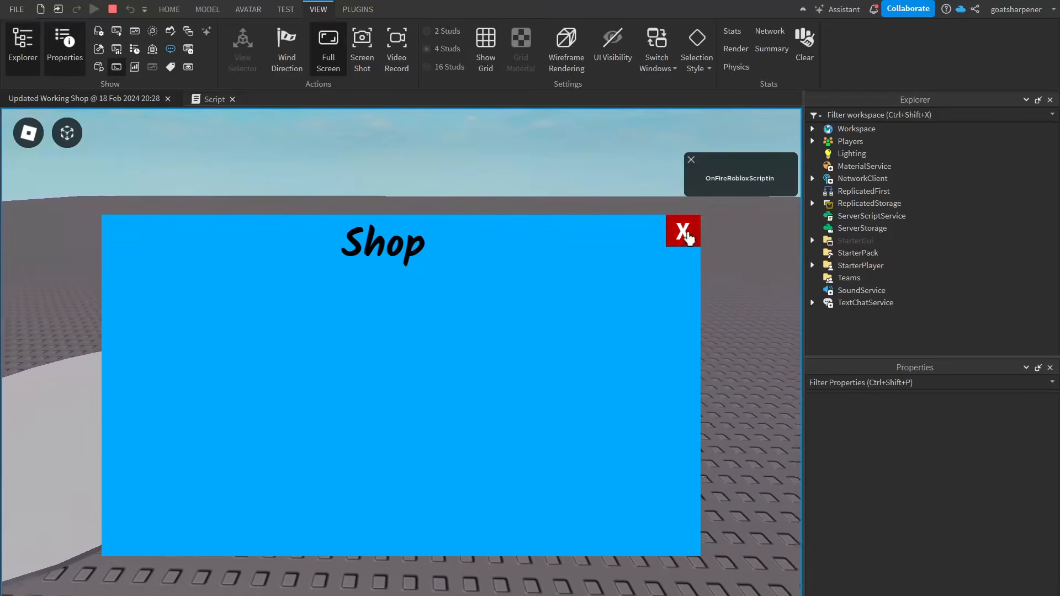
pyautogui.click(685, 234)
pyautogui.press('s')
pyautogui.press('w')
pyautogui.moveTo(510, 395); pyautogui.dragTo(644, 435, button='right')
pyautogui.scroll(-4, 510, 395)
pyautogui.scroll(3, 509, 395)
pyautogui.press('space')
pyautogui.press('s')
pyautogui.moveTo(644, 478); pyautogui.dragTo(665, 461, button='right')
pyautogui.scroll(3, 644, 475)
pyautogui.scroll(-8, 644, 474)
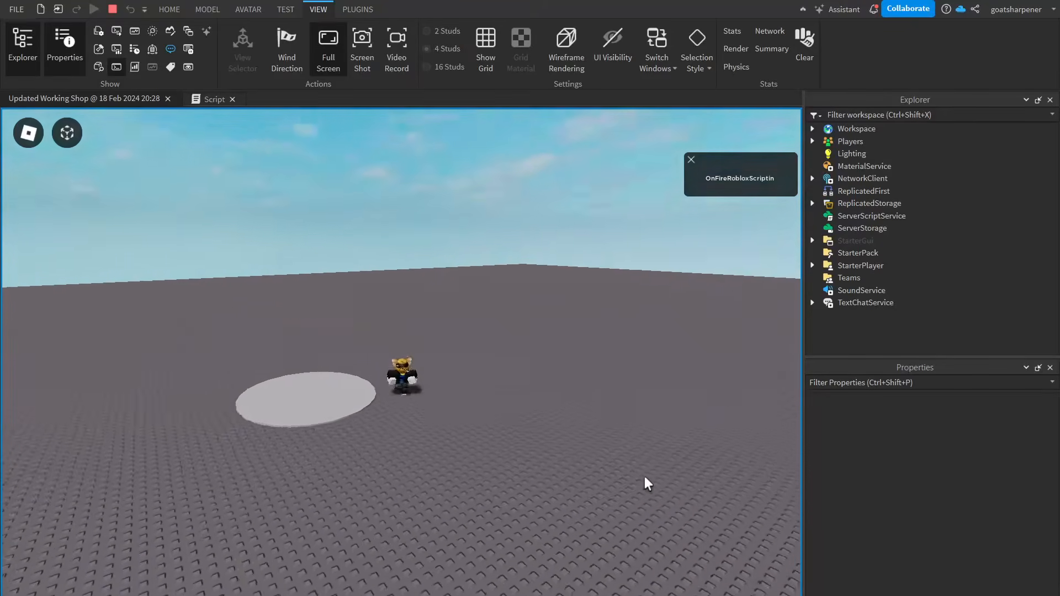
pyautogui.scroll(6, 645, 476)
pyautogui.scroll(5, 644, 476)
pyautogui.scroll(-5, 644, 473)
pyautogui.scroll(-5, 644, 476)
pyautogui.scroll(4, 644, 474)
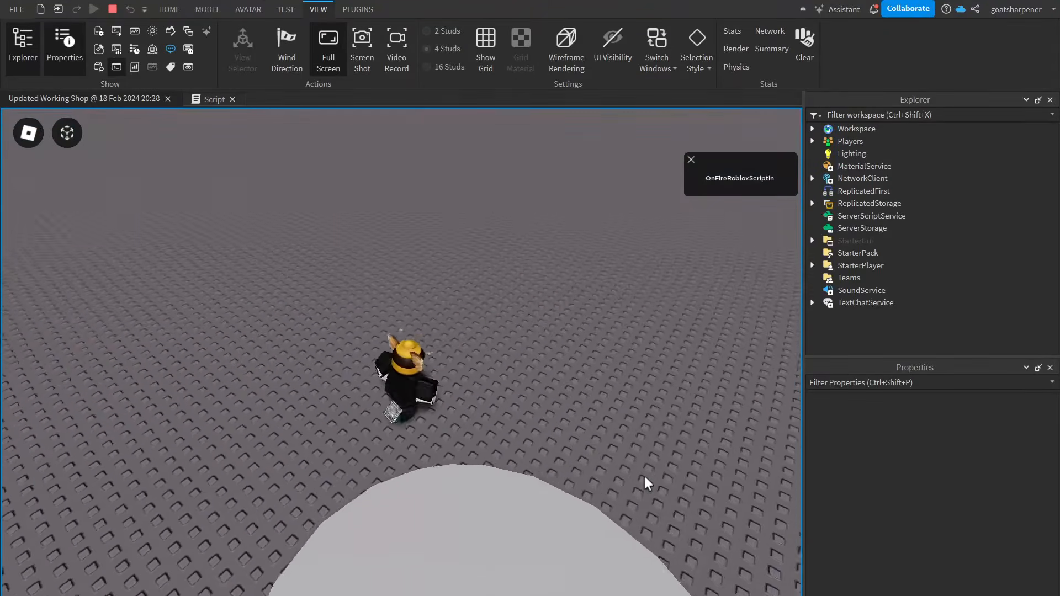
pyautogui.press('s')
pyautogui.scroll(3, 645, 476)
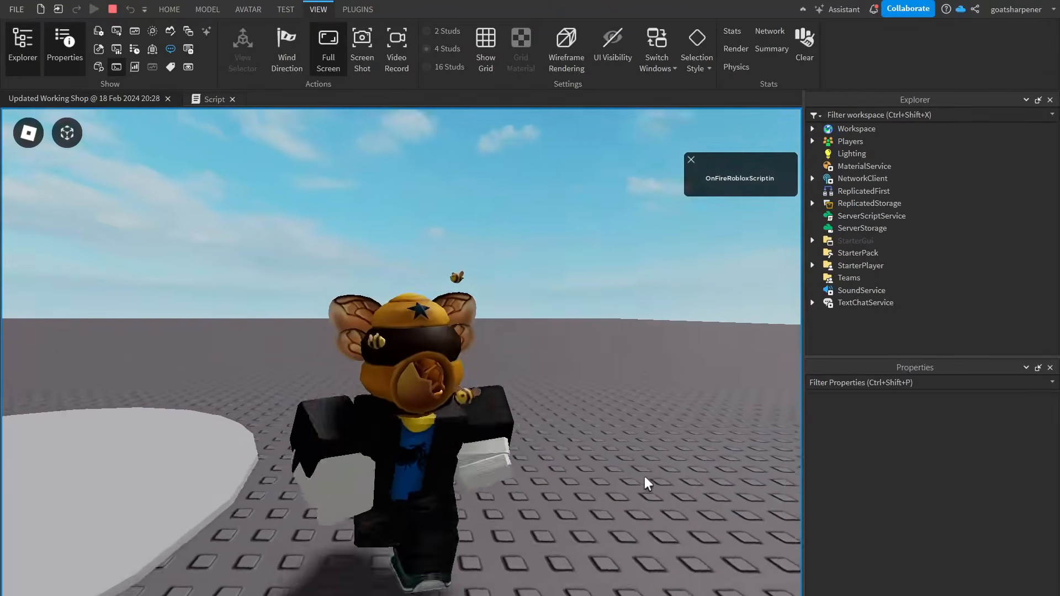
pyautogui.scroll(-3, 644, 477)
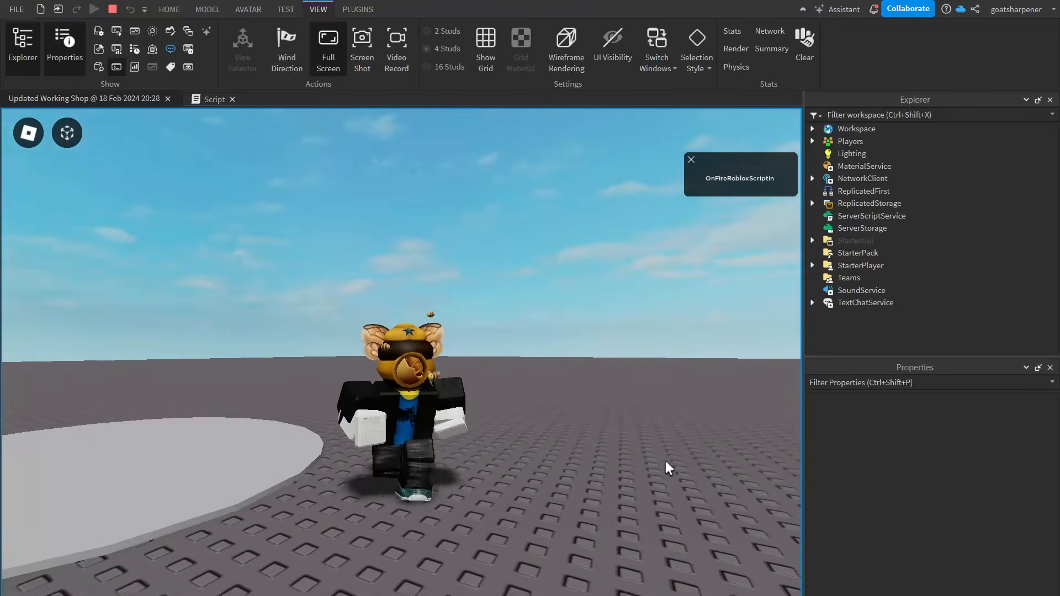
# - Walk the character onto the Touchpad one more time and dismiss the shop with its X
pyautogui.press('a')
pyautogui.press('w')
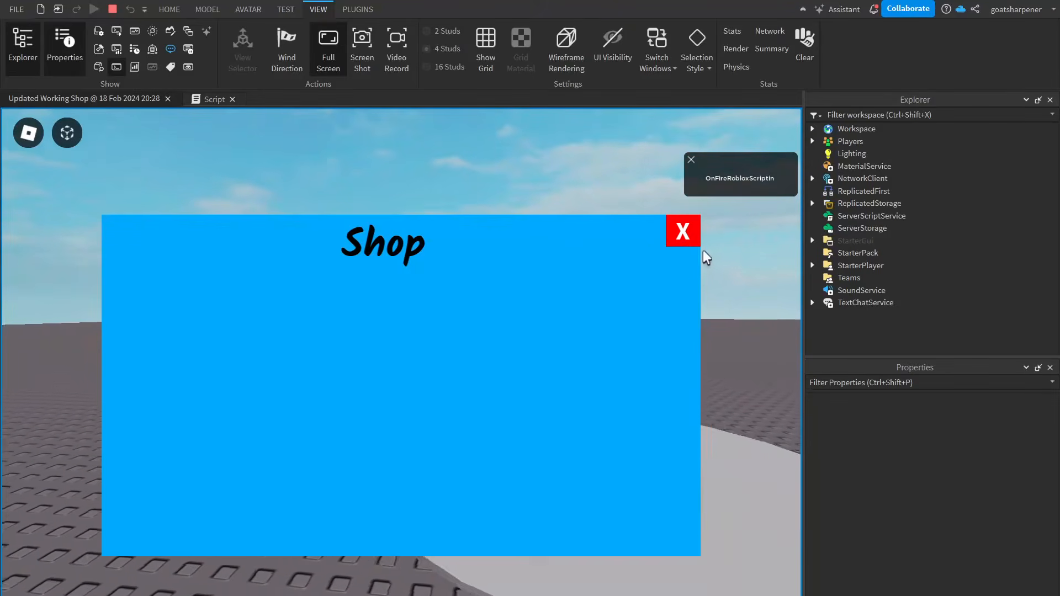
pyautogui.click(683, 237)
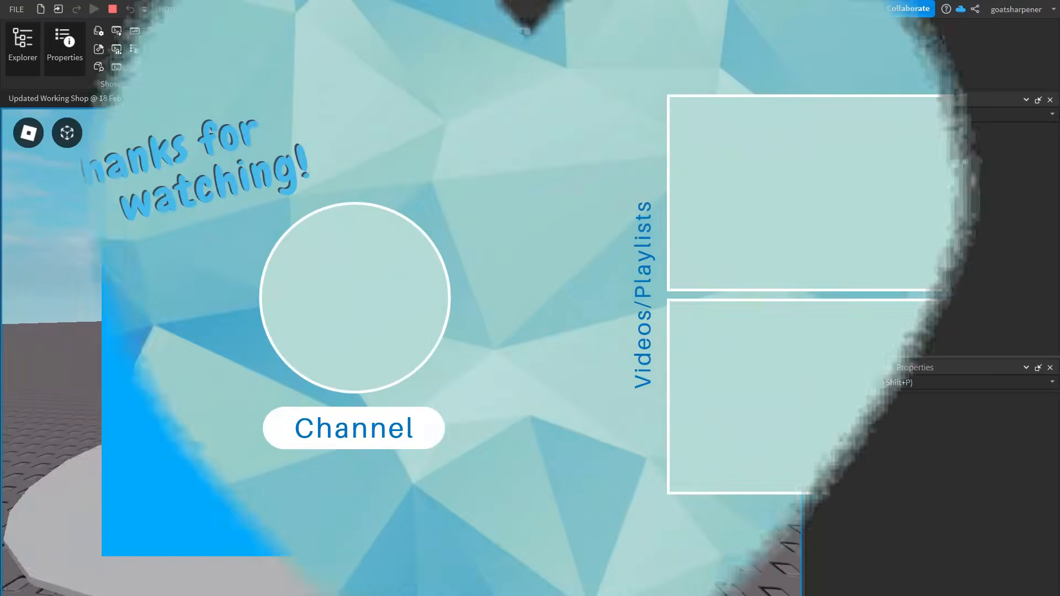